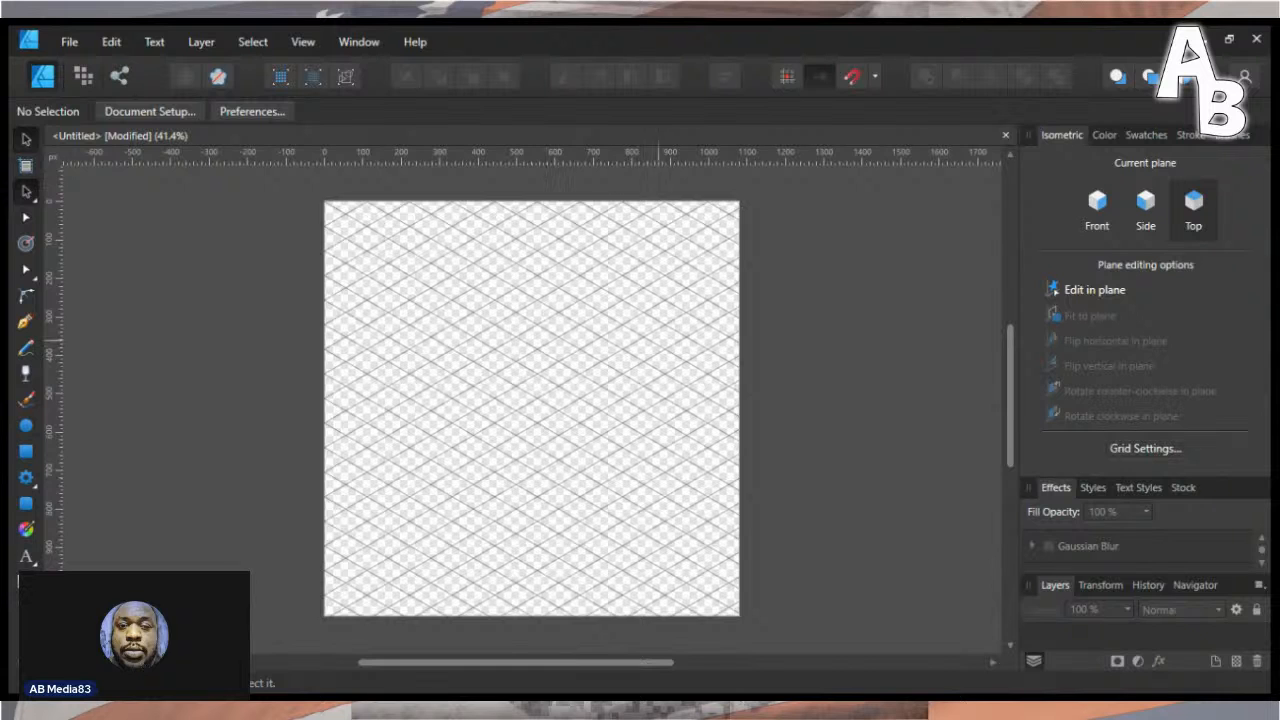
- Draw a rectangle in the upper middle of the artboard with a blue fill of H 234, S 83, L 44
scroll(660, 340, "down", 3)
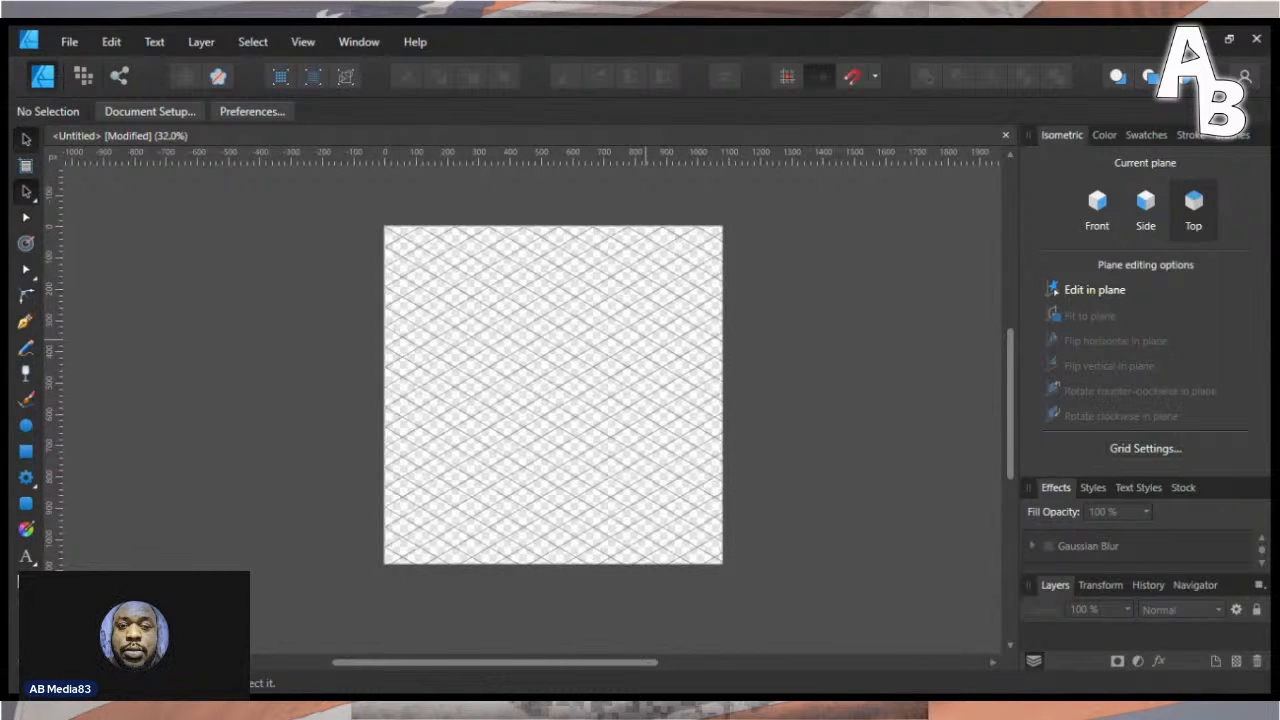
scroll(646, 338, "down", 3)
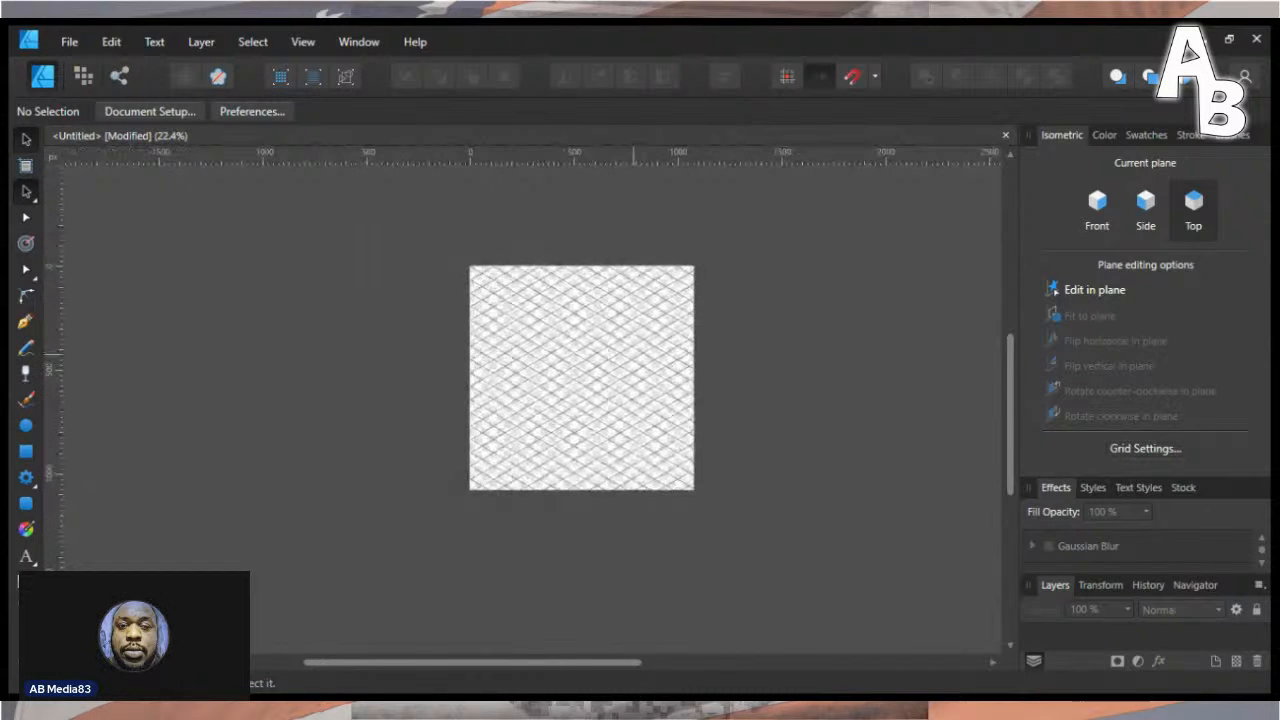
scroll(671, 633, "down", 3)
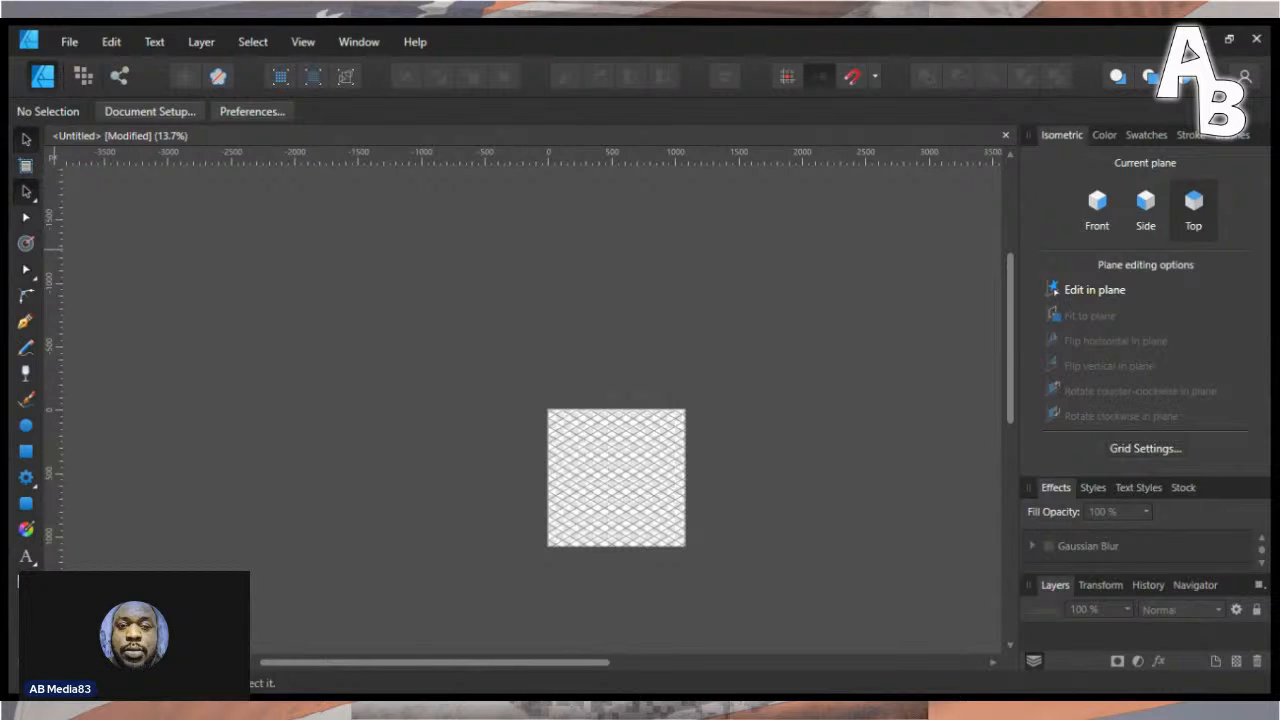
key("m")
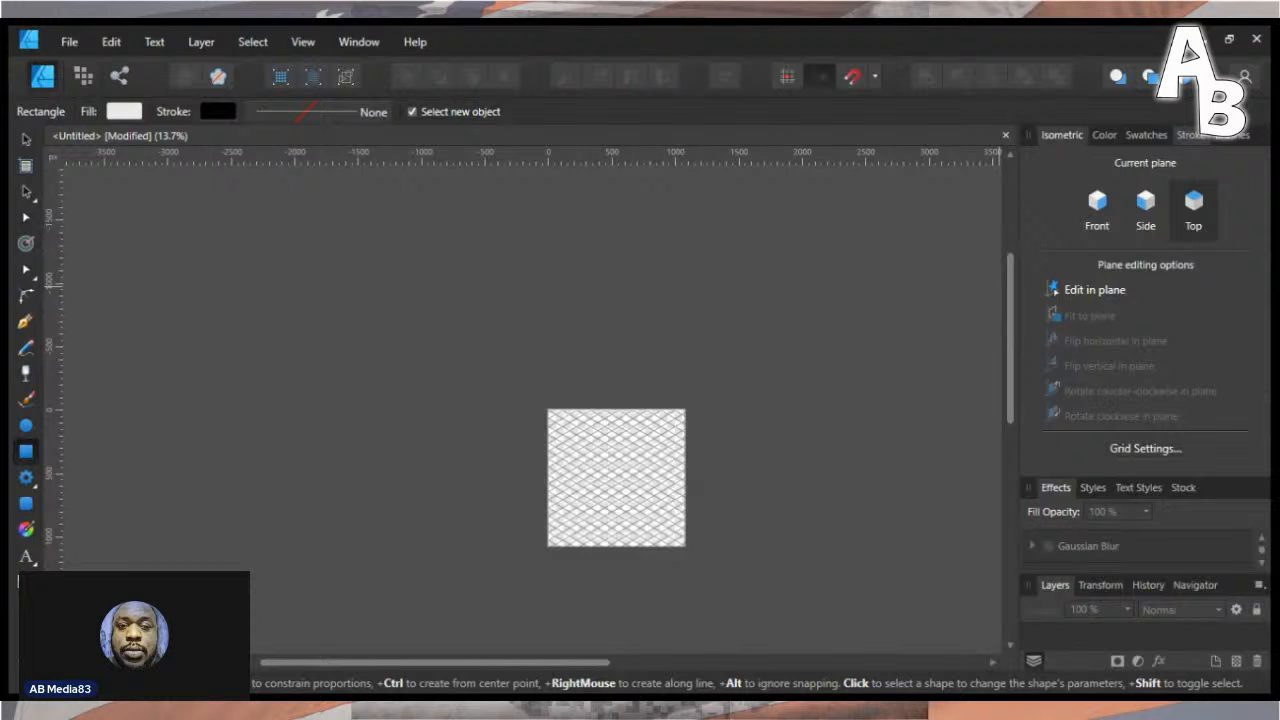
left_click(1104, 134)
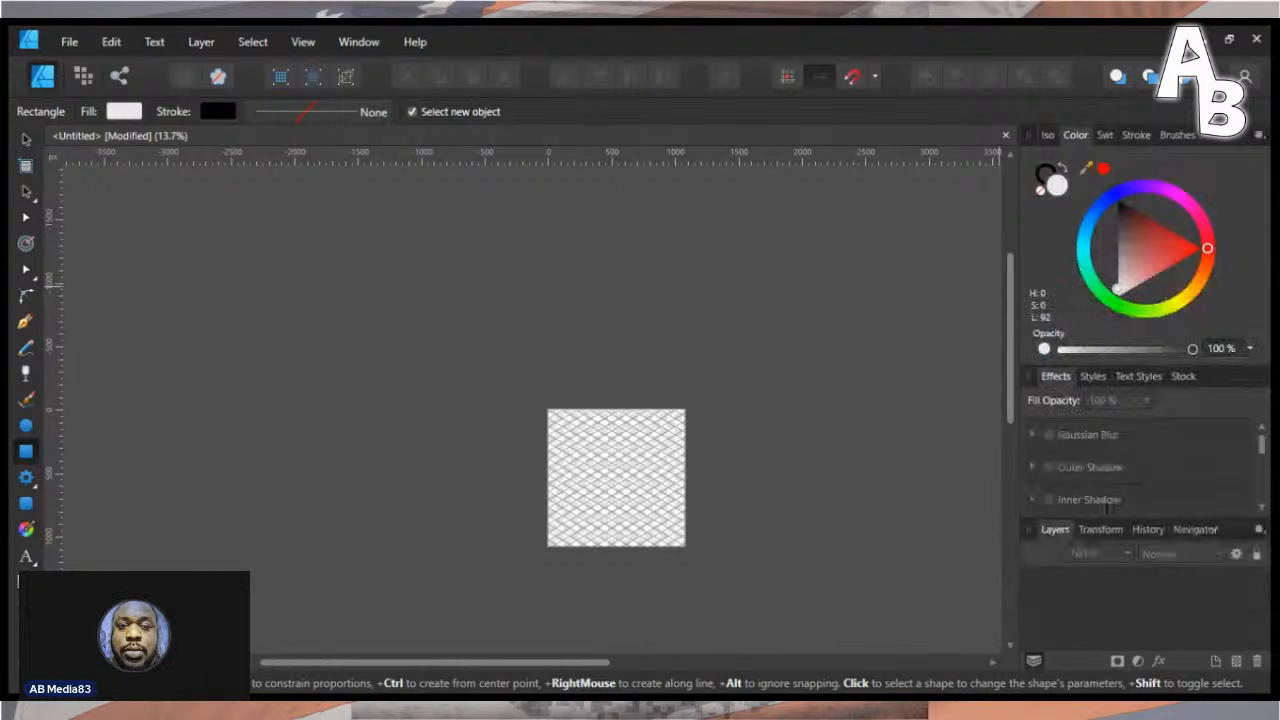
left_click(1108, 198)
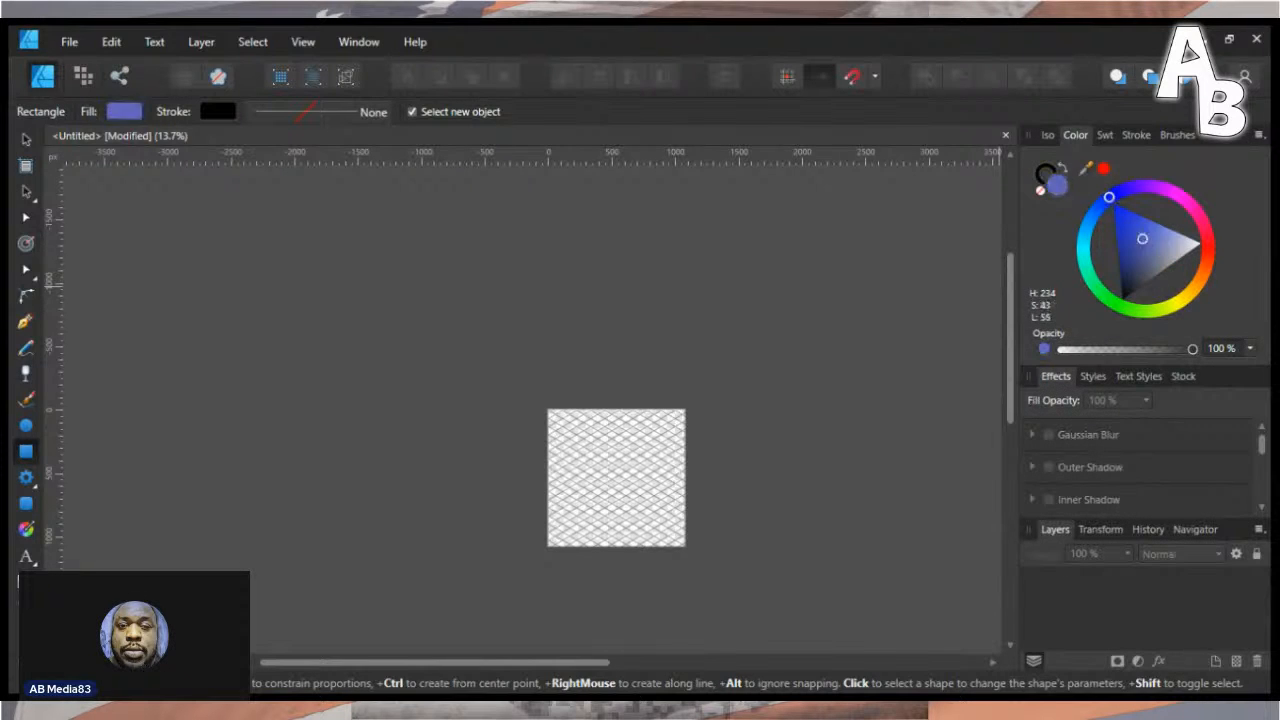
left_click_drag(1115, 262, 1122, 223)
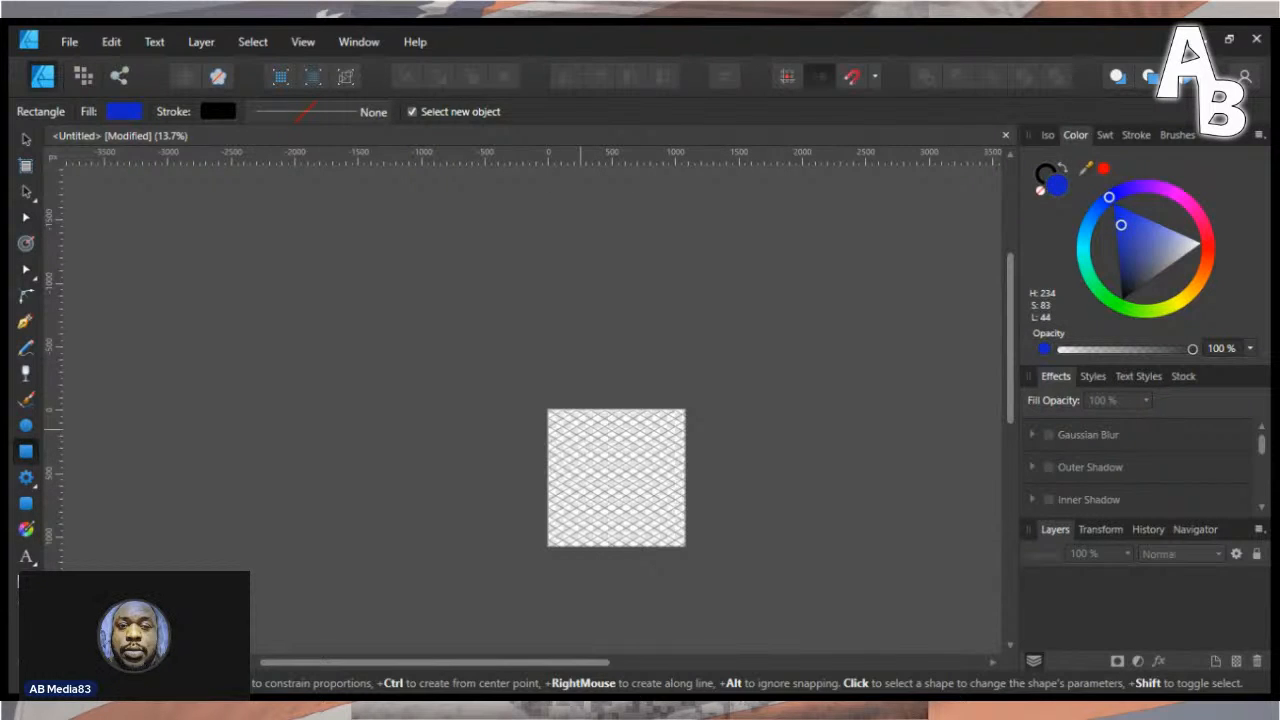
left_click_drag(580, 428, 651, 493)
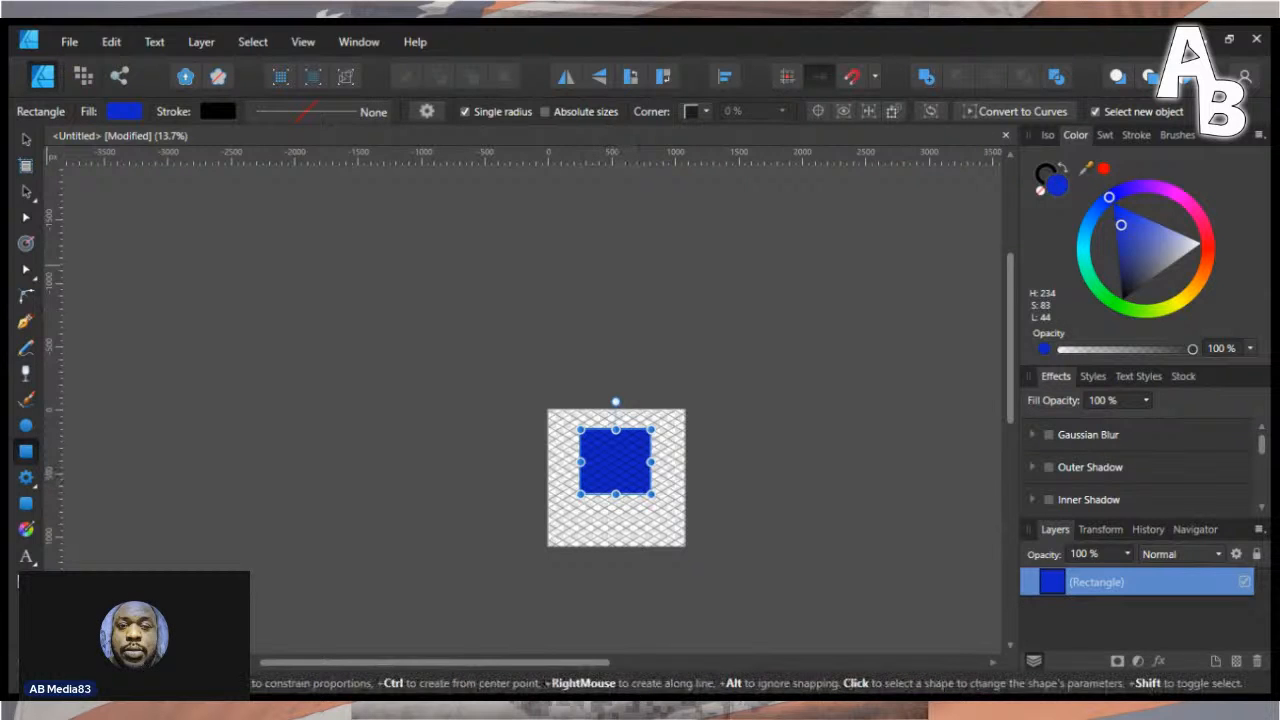
- Apply a 256 px contour to the blue rectangle and give it a 5 pt stroke
left_click(26, 243)
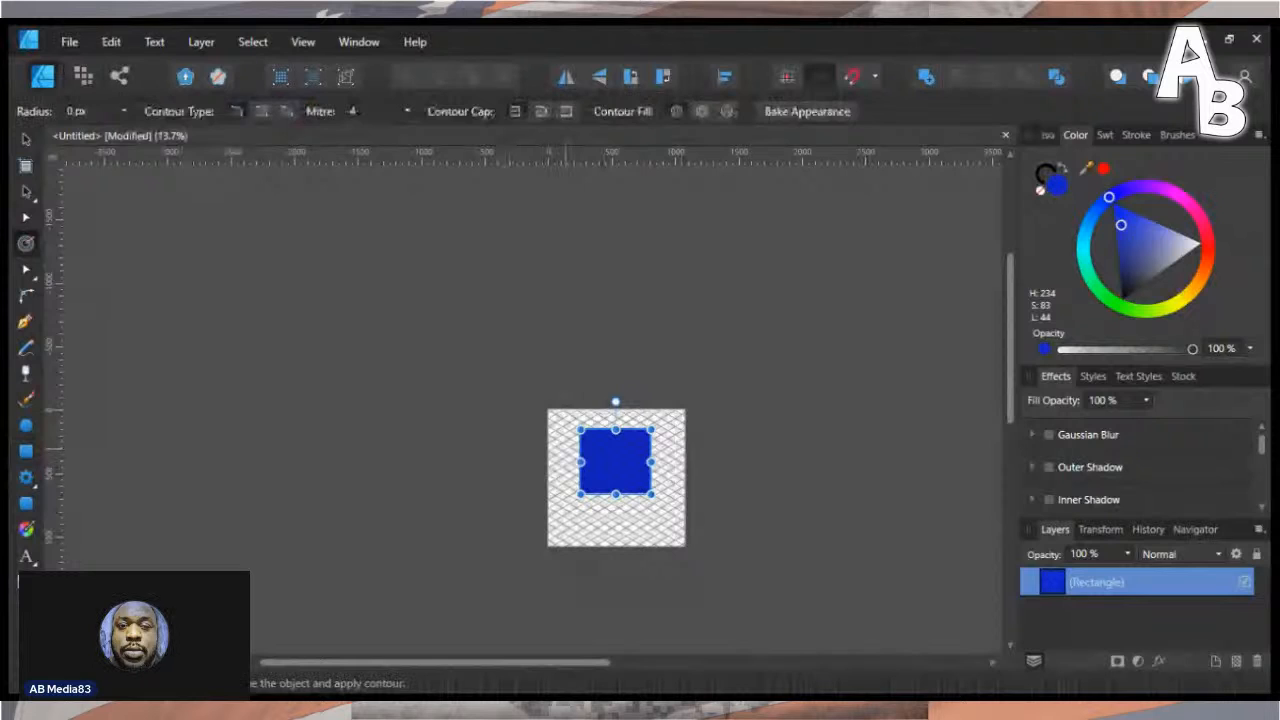
left_click_drag(589, 461, 622, 461)
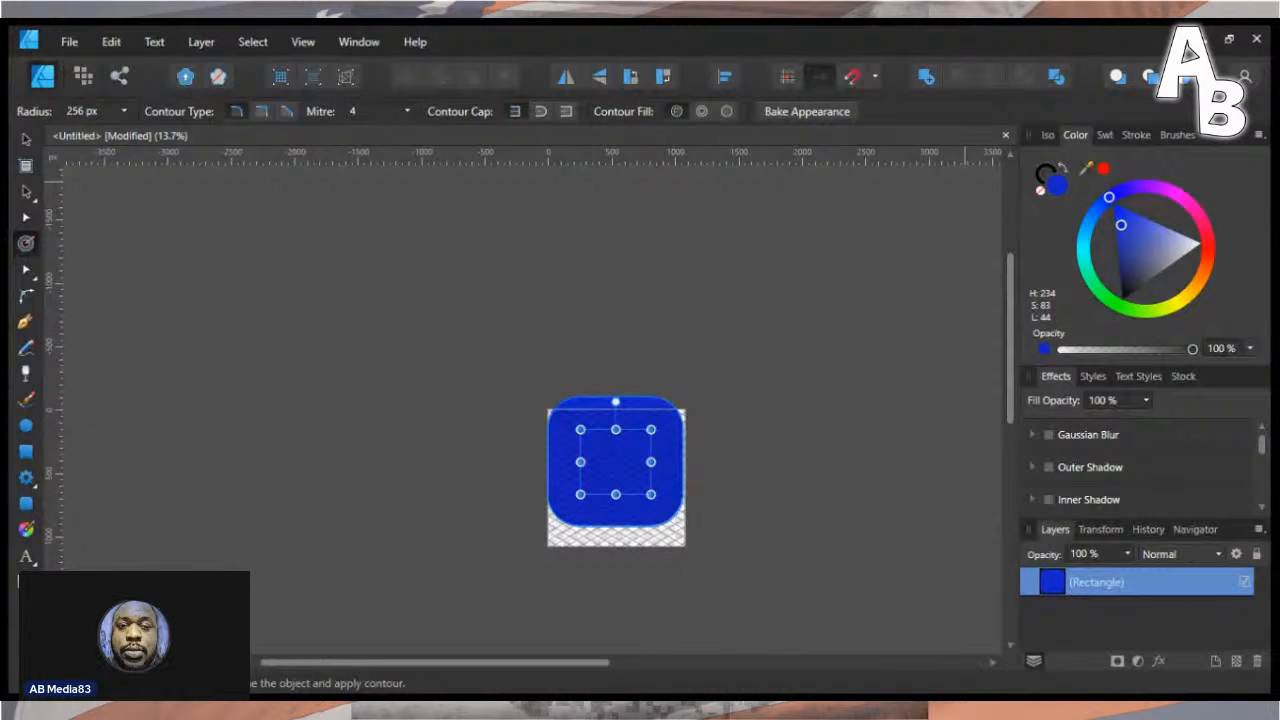
left_click(1136, 134)
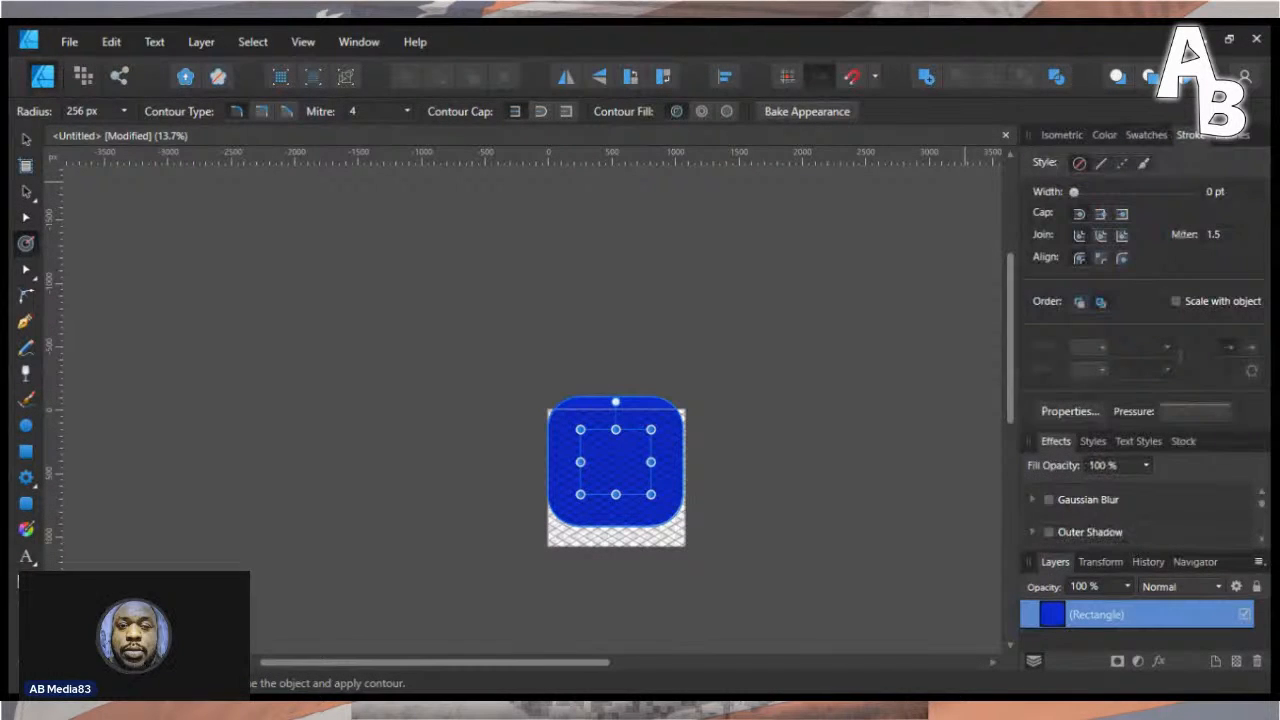
left_click(1215, 191)
type("5")
key("Return")
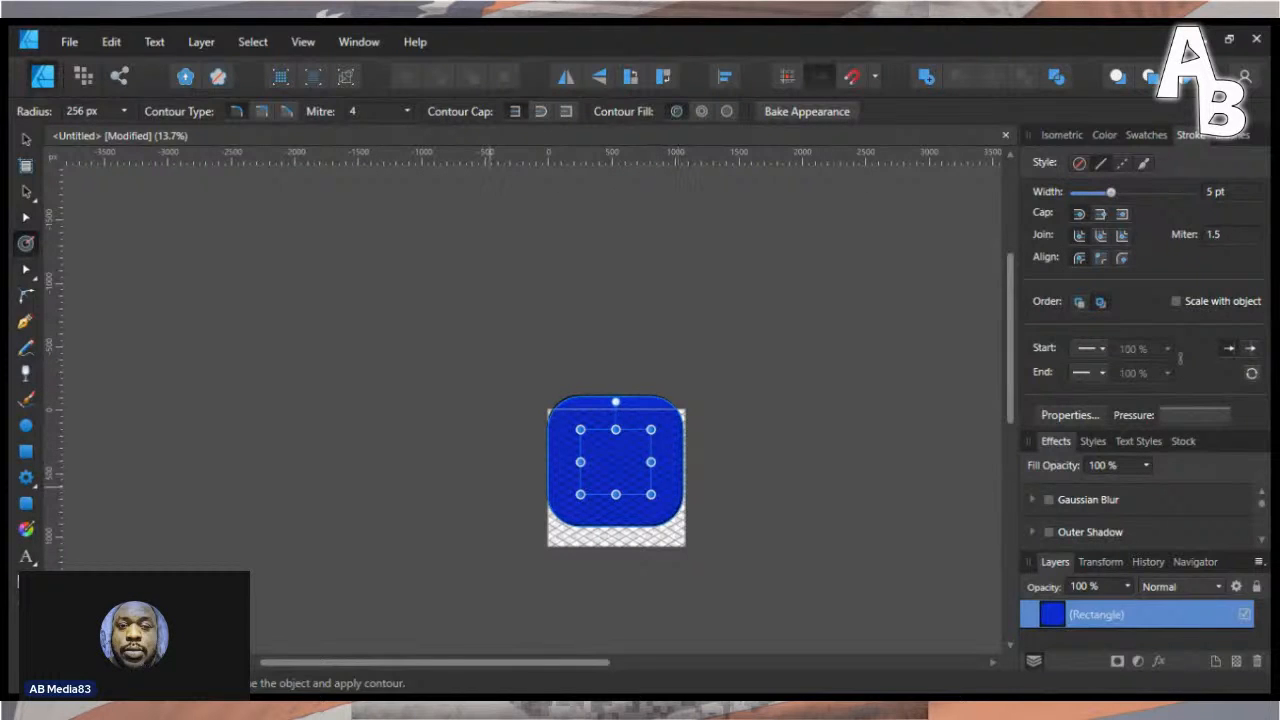
- Reduce the rectangle's contour radius to 102.4 px and bake the appearance into a curve
key("ctrl+d")
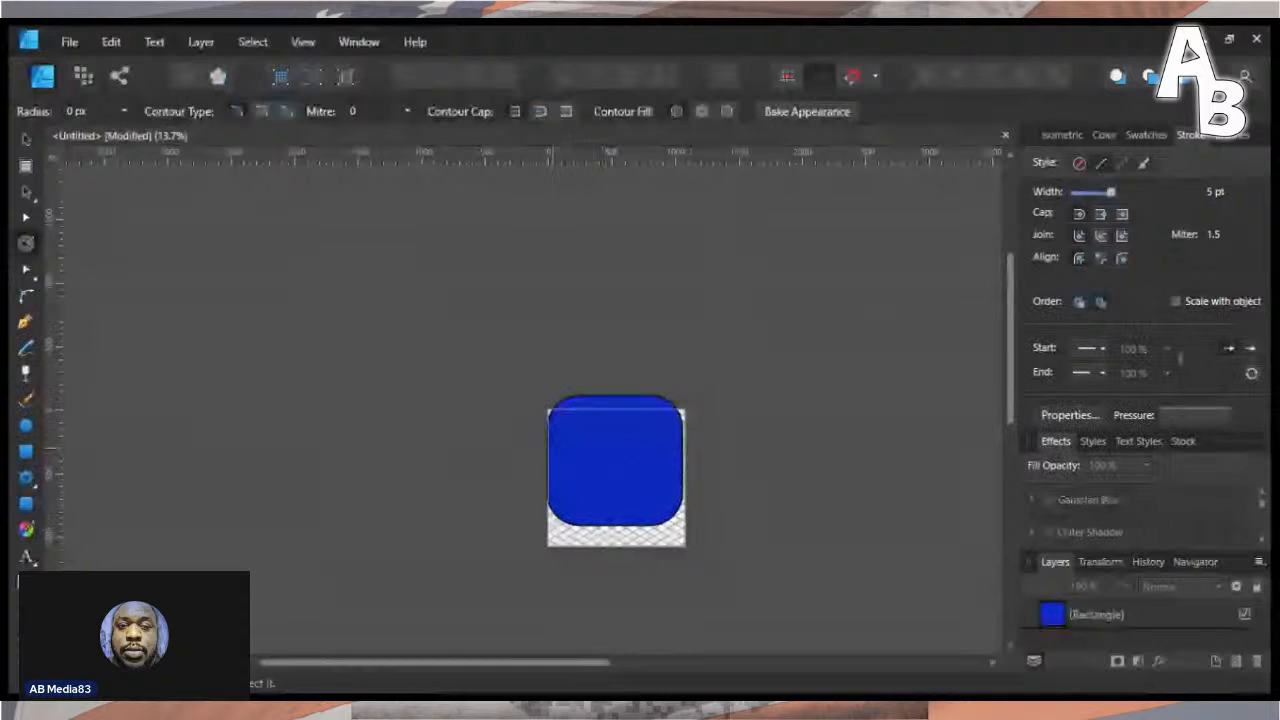
left_click(616, 472)
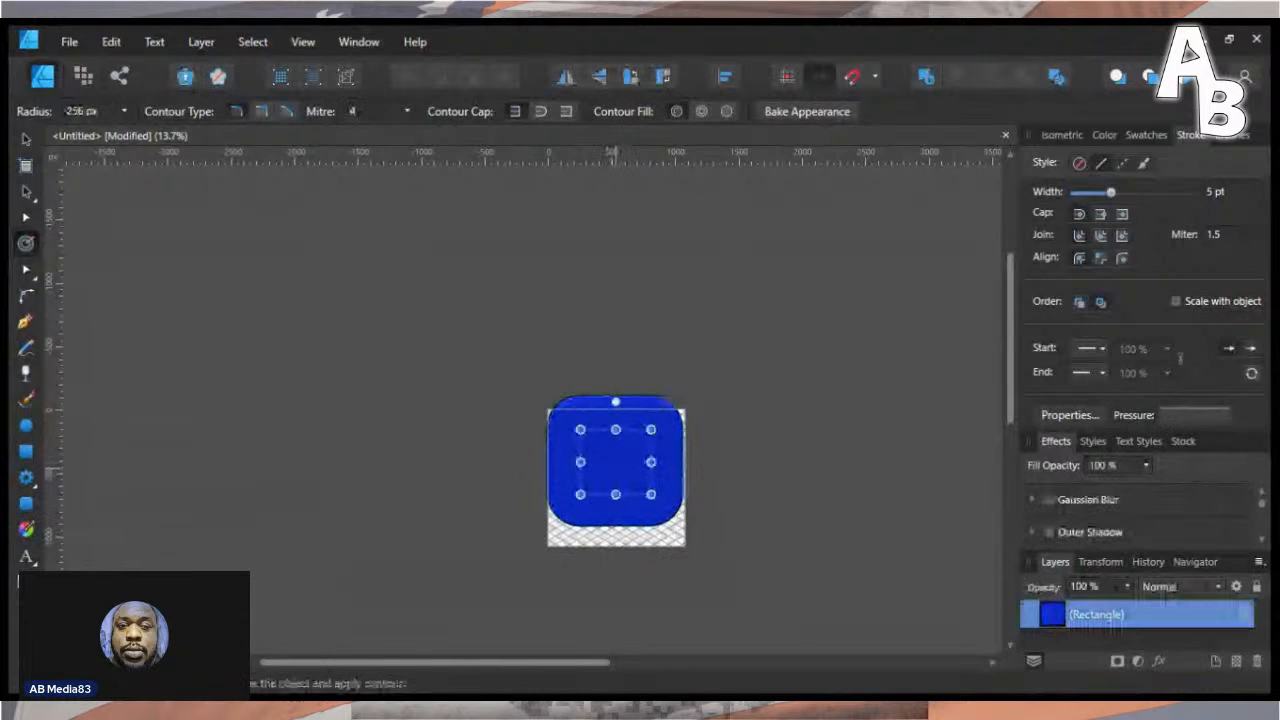
left_click_drag(616, 472, 616, 508)
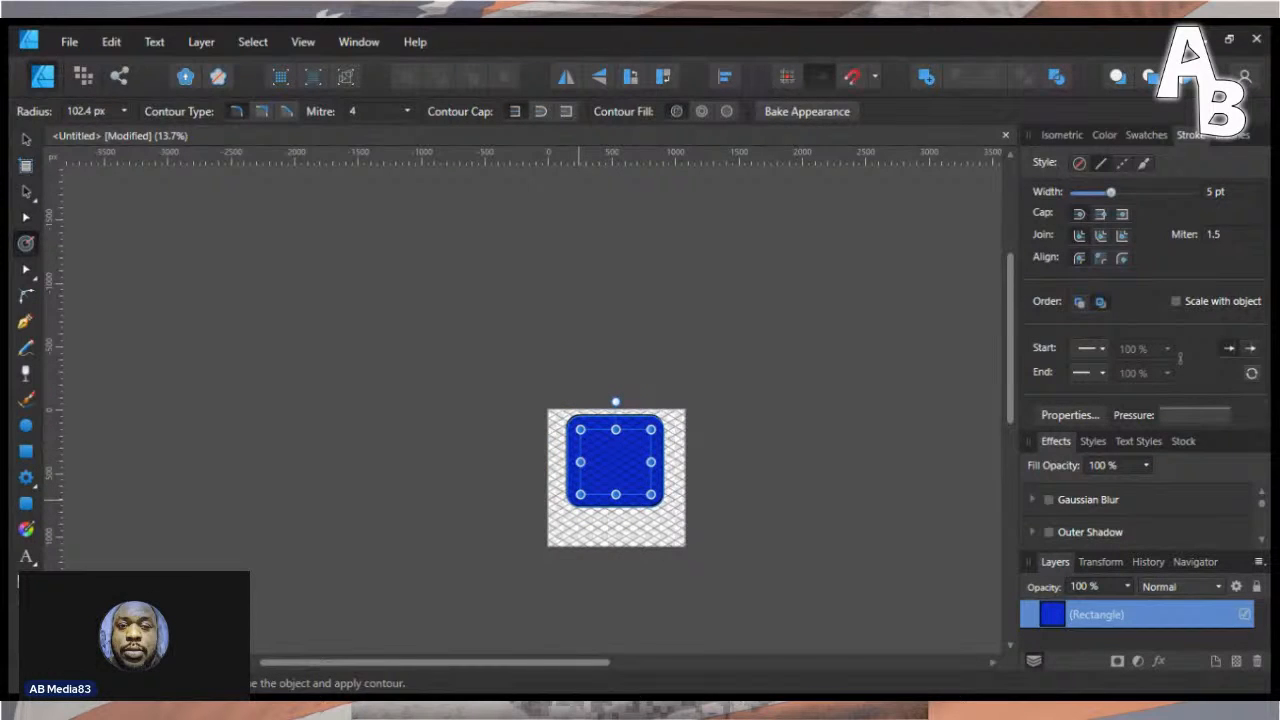
left_click(807, 112)
- Contour the baked curve inward with a radius of -58.5 px and move it slightly down on the artboard
mouse_move(616, 508)
left_mouse_down()
mouse_move(616, 471)
mouse_move(616, 540)
mouse_move(616, 499)
left_mouse_up()
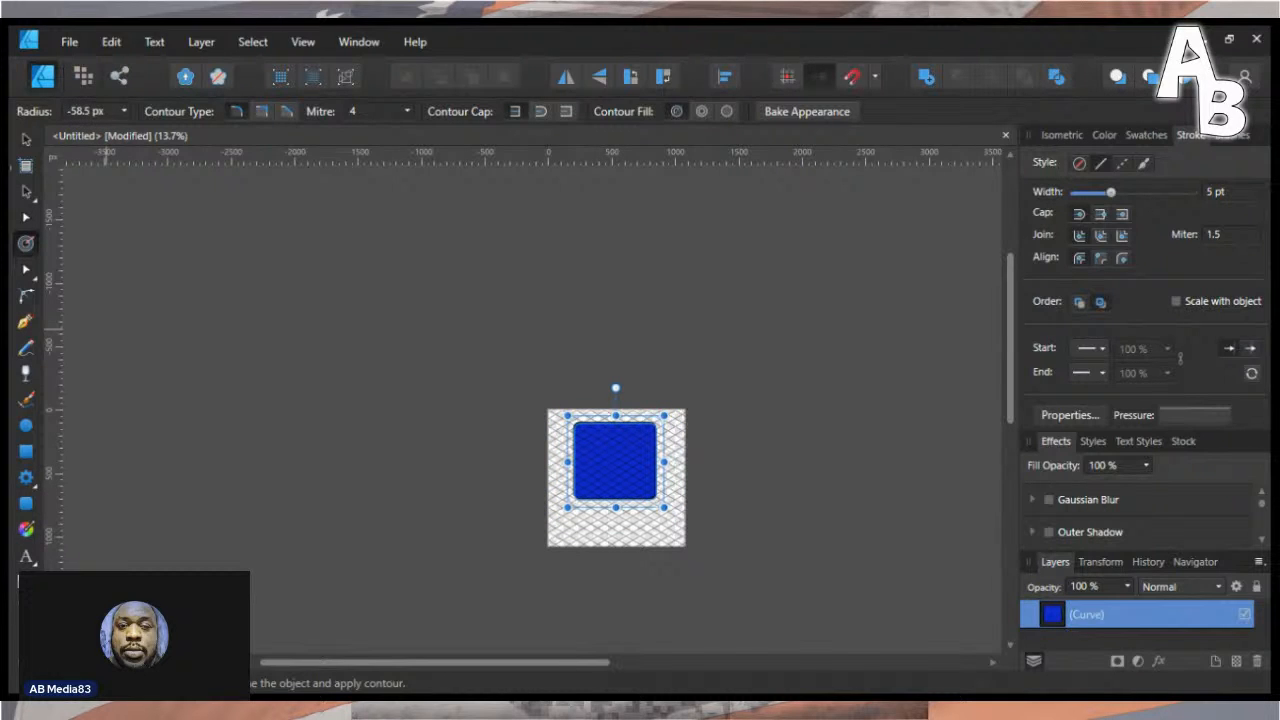
left_click(26, 140)
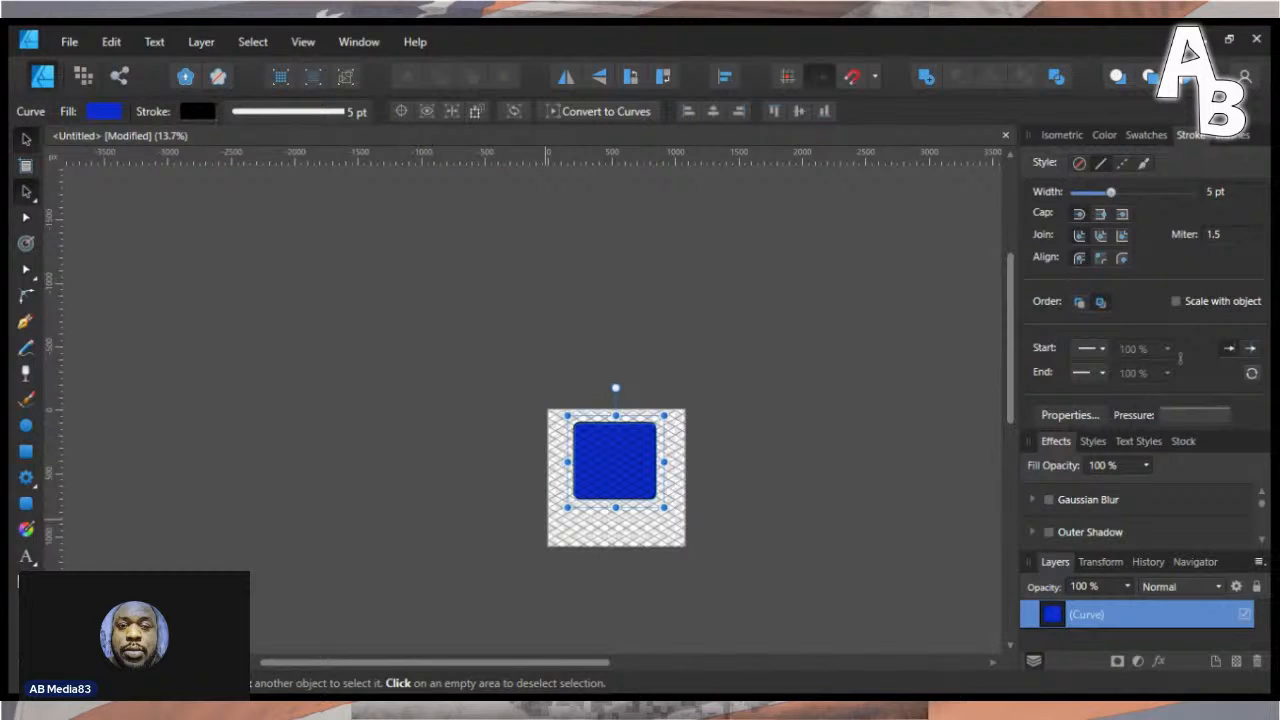
mouse_move(590, 492)
left_mouse_down()
mouse_move(600, 504)
mouse_move(579, 501)
mouse_move(590, 485)
left_mouse_up()
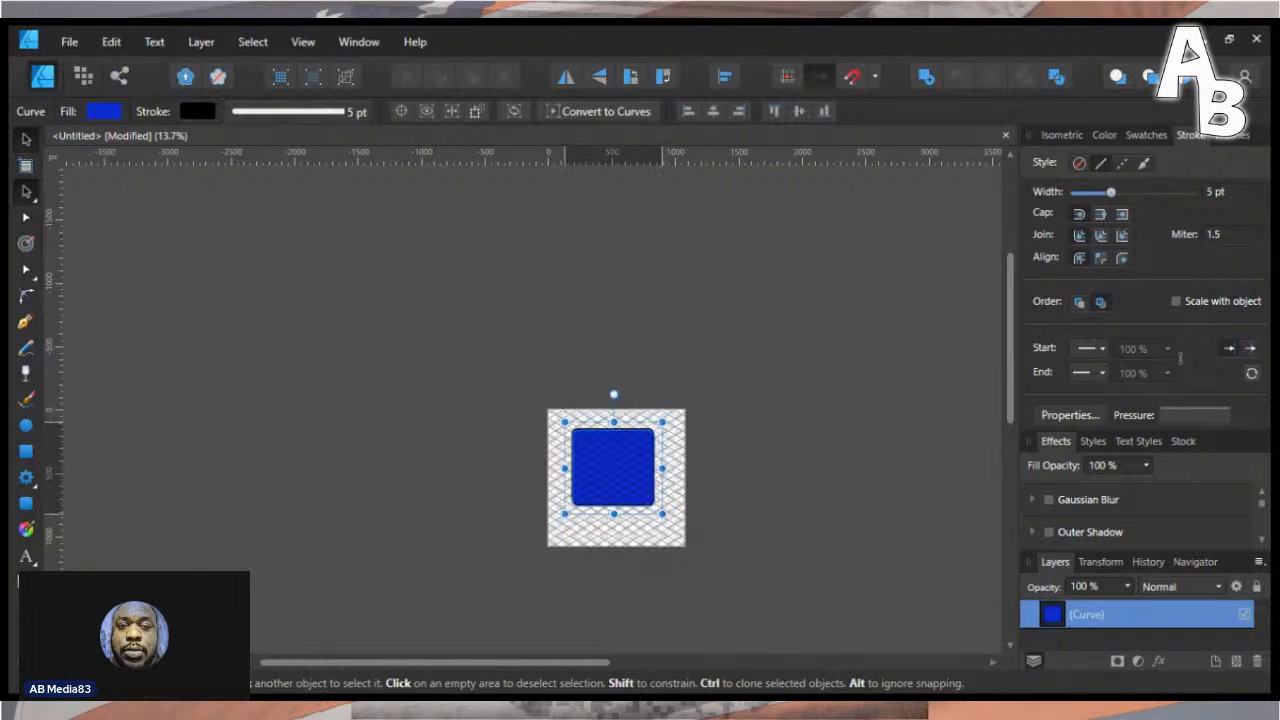
left_click(614, 541)
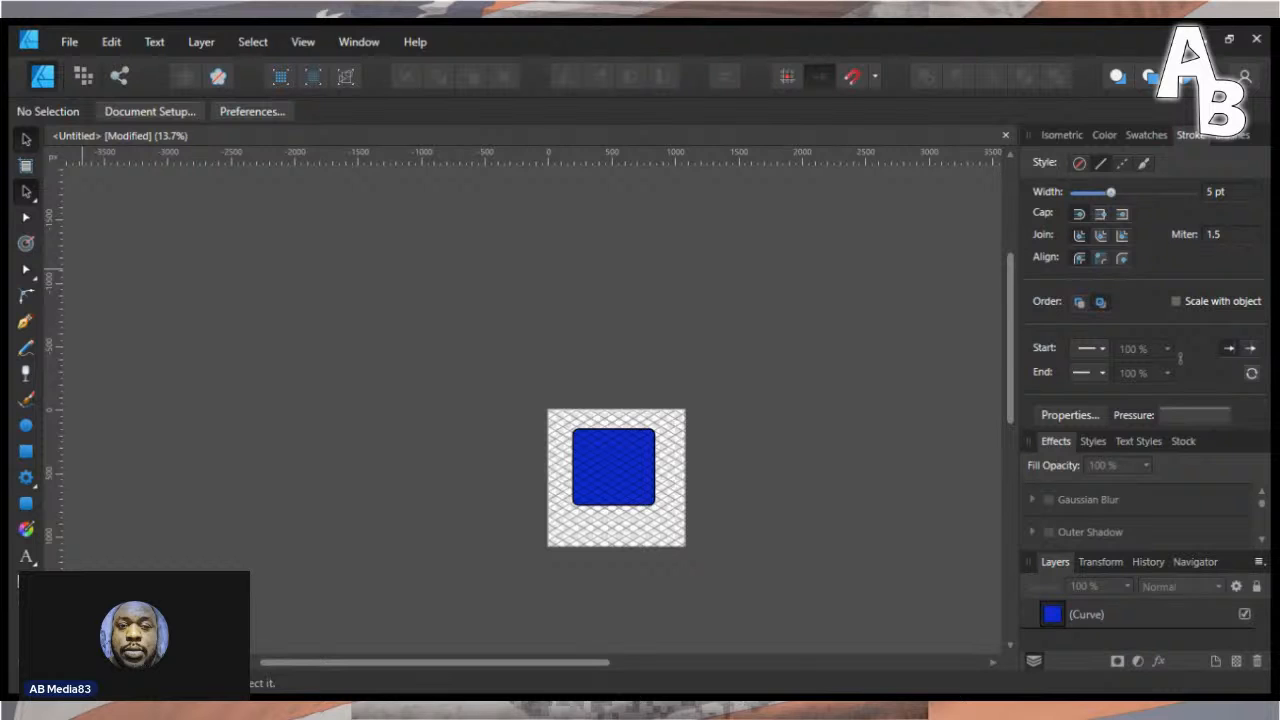
- Place ABLogoGlow.afdesign in the centre of the blue rounded square and group the two objects
left_click(686, 412)
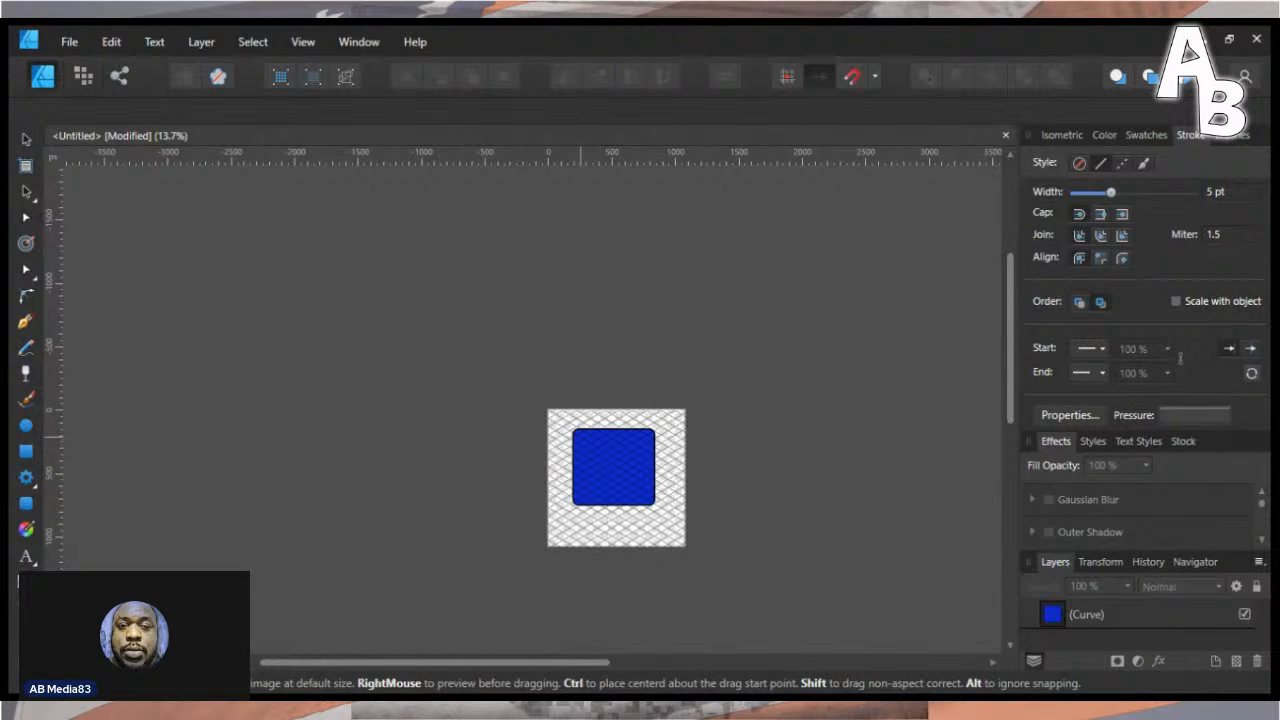
left_click_drag(583, 436, 640, 497)
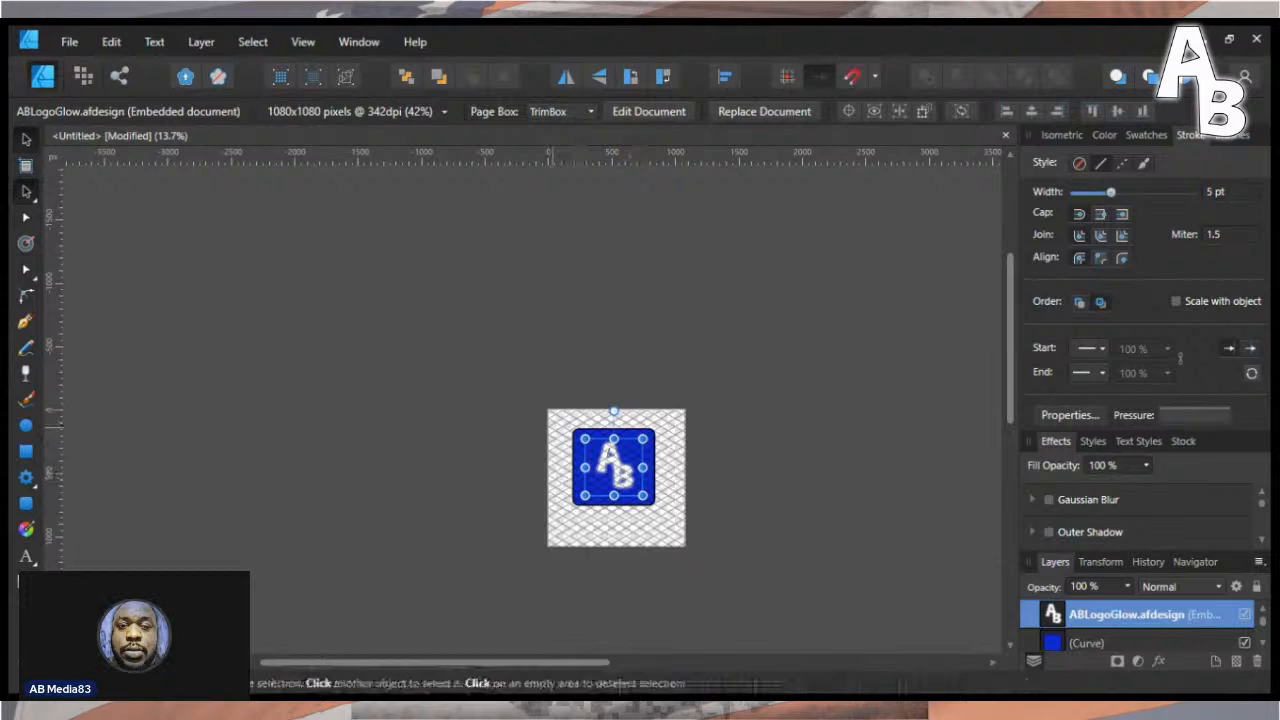
key("ctrl+d")
key("ctrl+a")
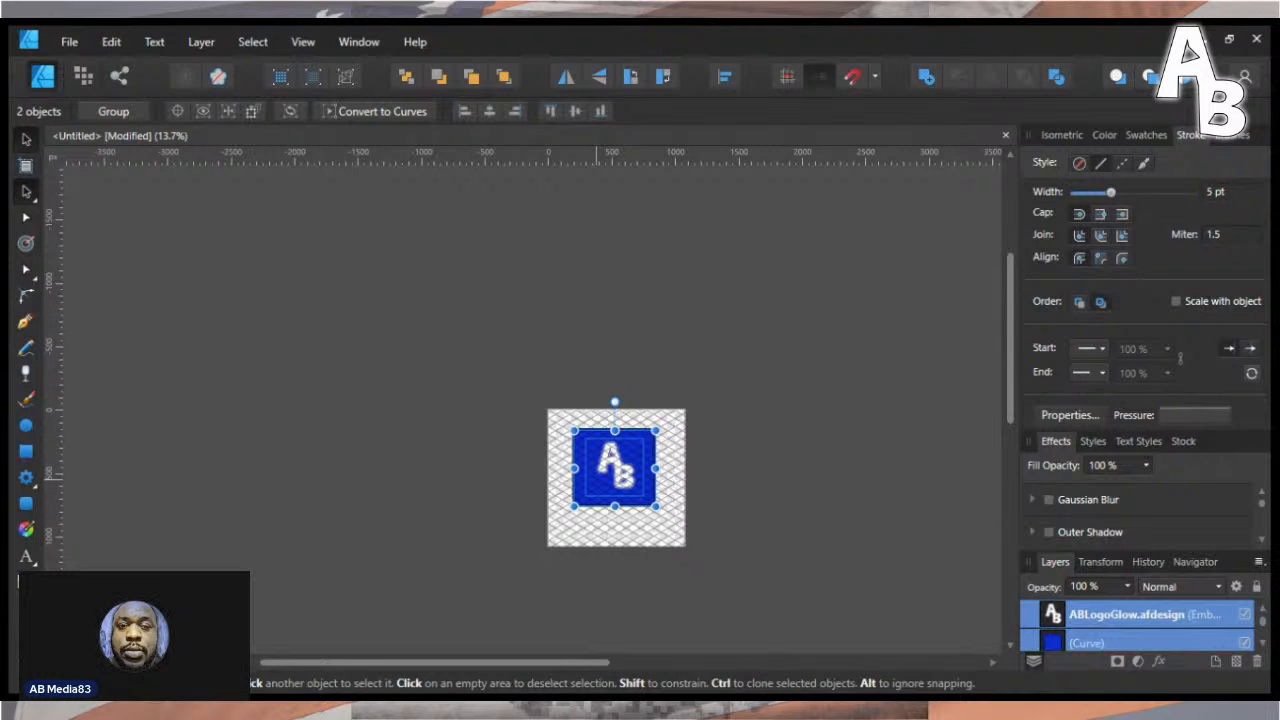
key("ctrl+g")
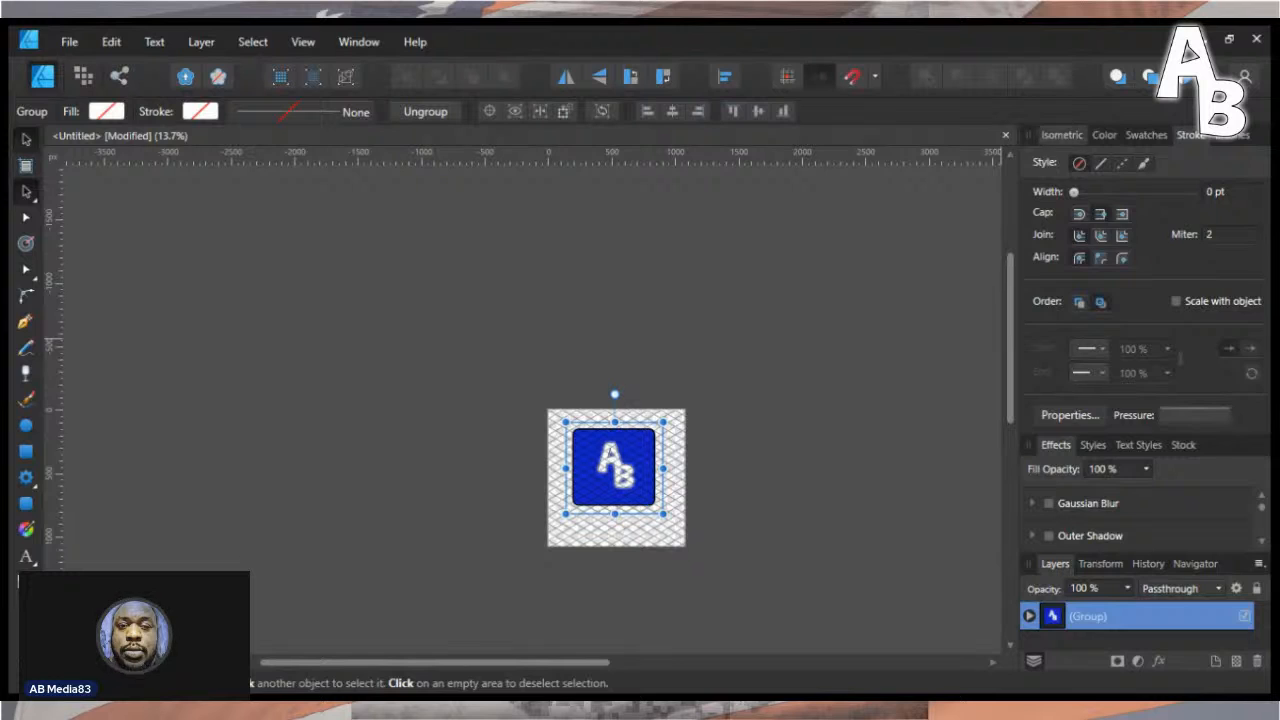
- Fit the logo group to the top isometric plane and scale it down near the middle of the artboard
left_click(1061, 134)
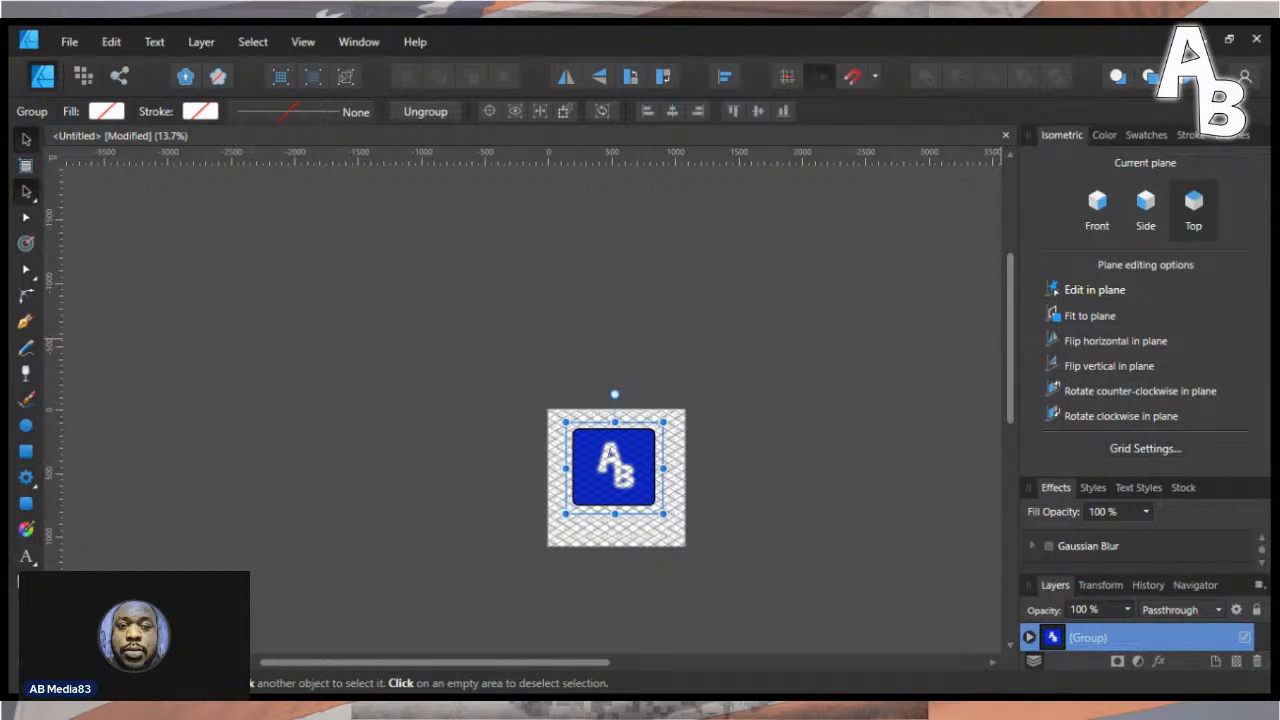
left_click(1089, 315)
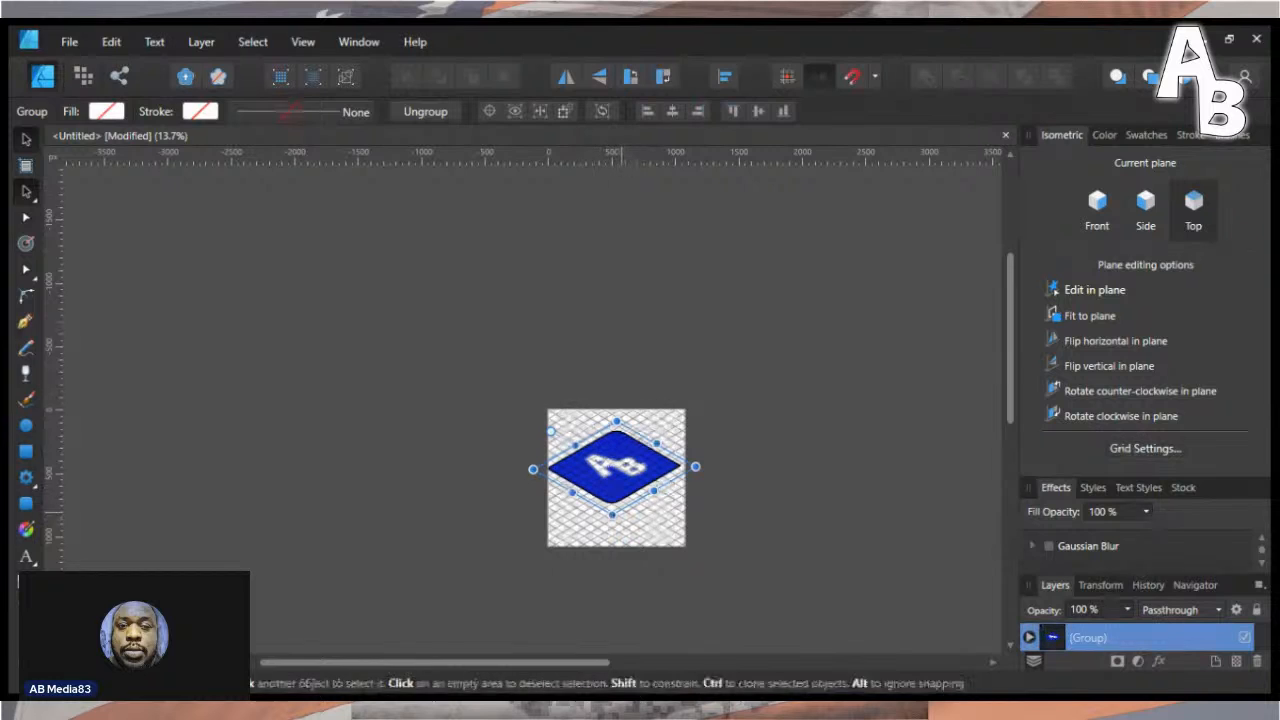
left_click_drag(656, 443, 622, 481)
key("ctrl+z")
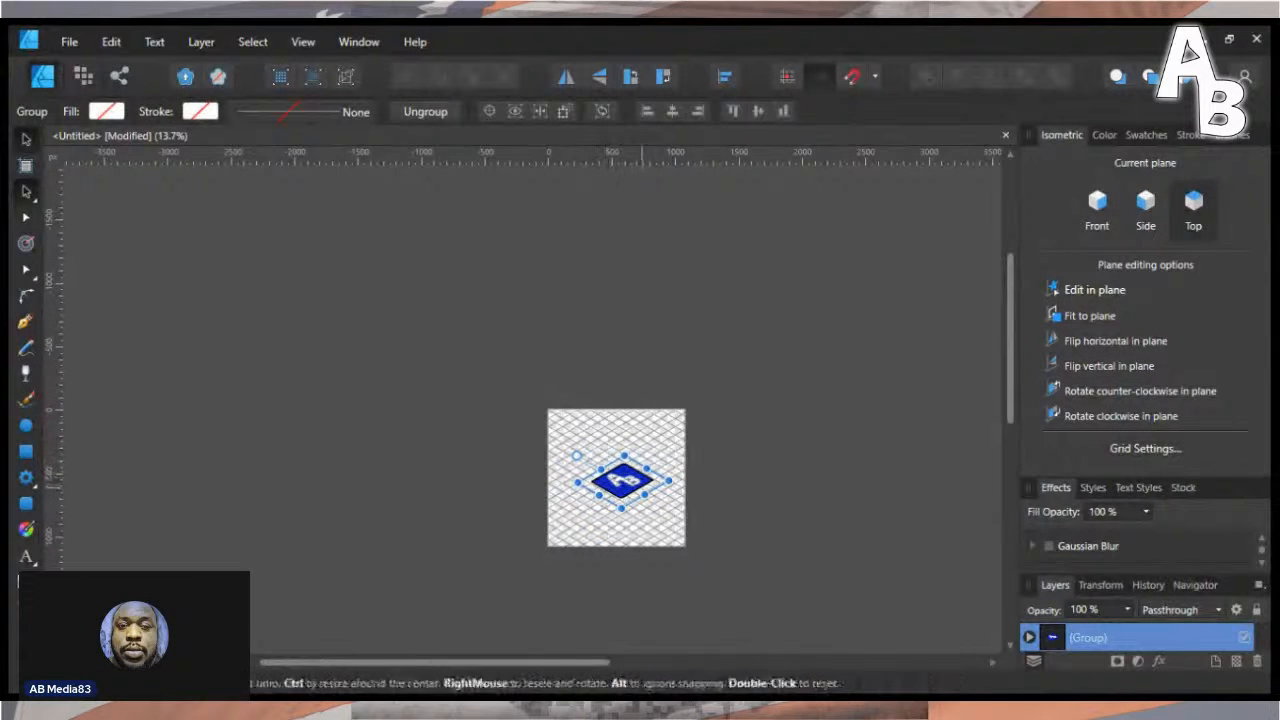
mouse_move(622, 481)
left_mouse_down()
mouse_move(612, 467)
mouse_move(621, 477)
left_mouse_up()
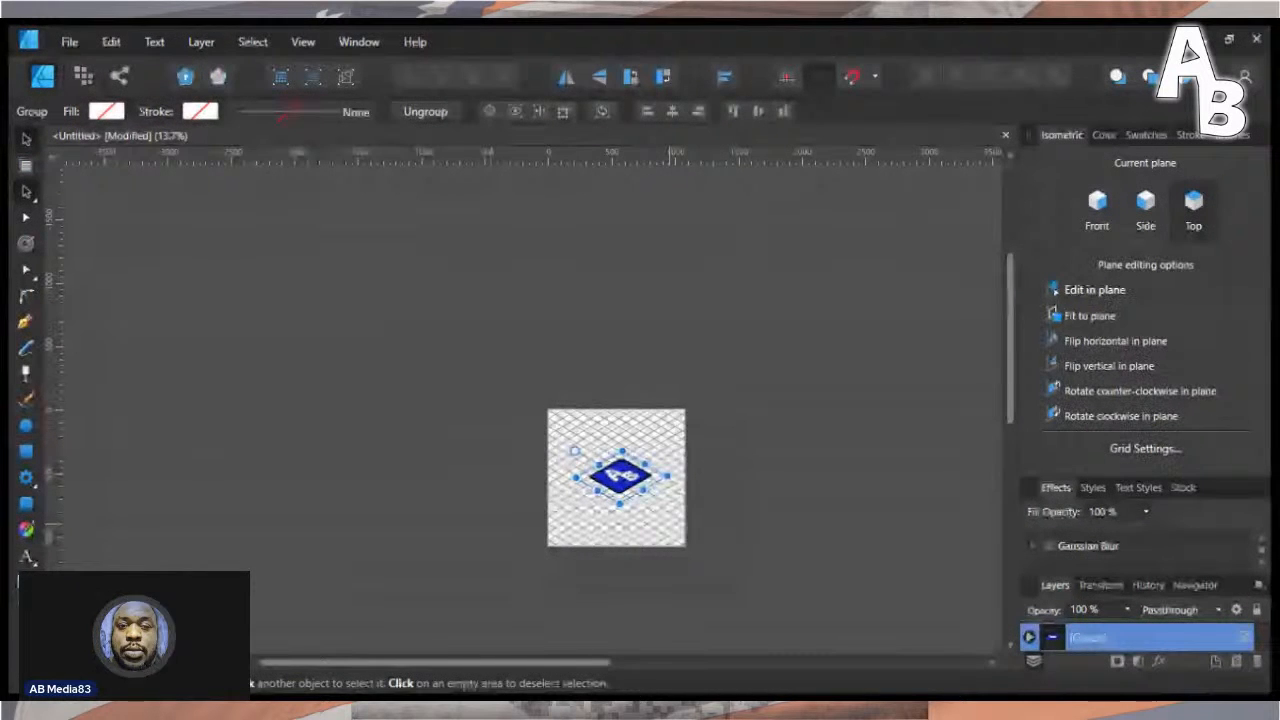
key("ctrl+d")
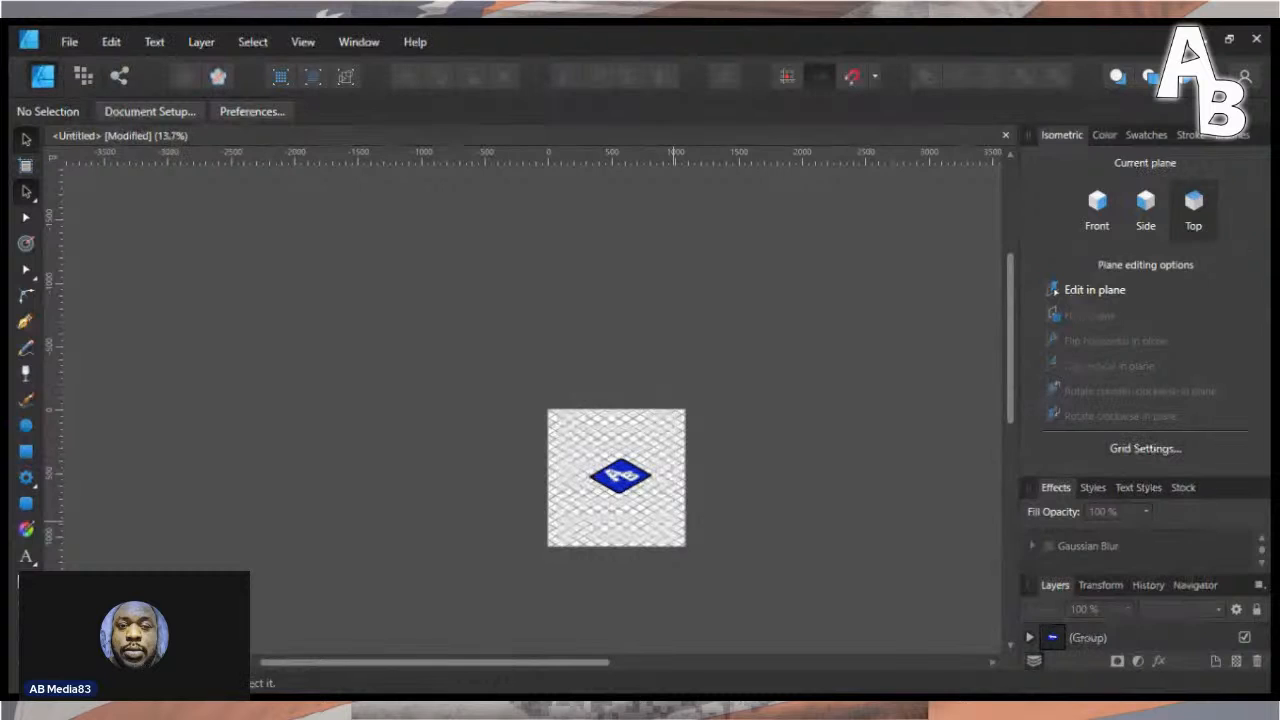
- Move the isometric logo group to the lower-left area of the artboard
left_click(610, 472)
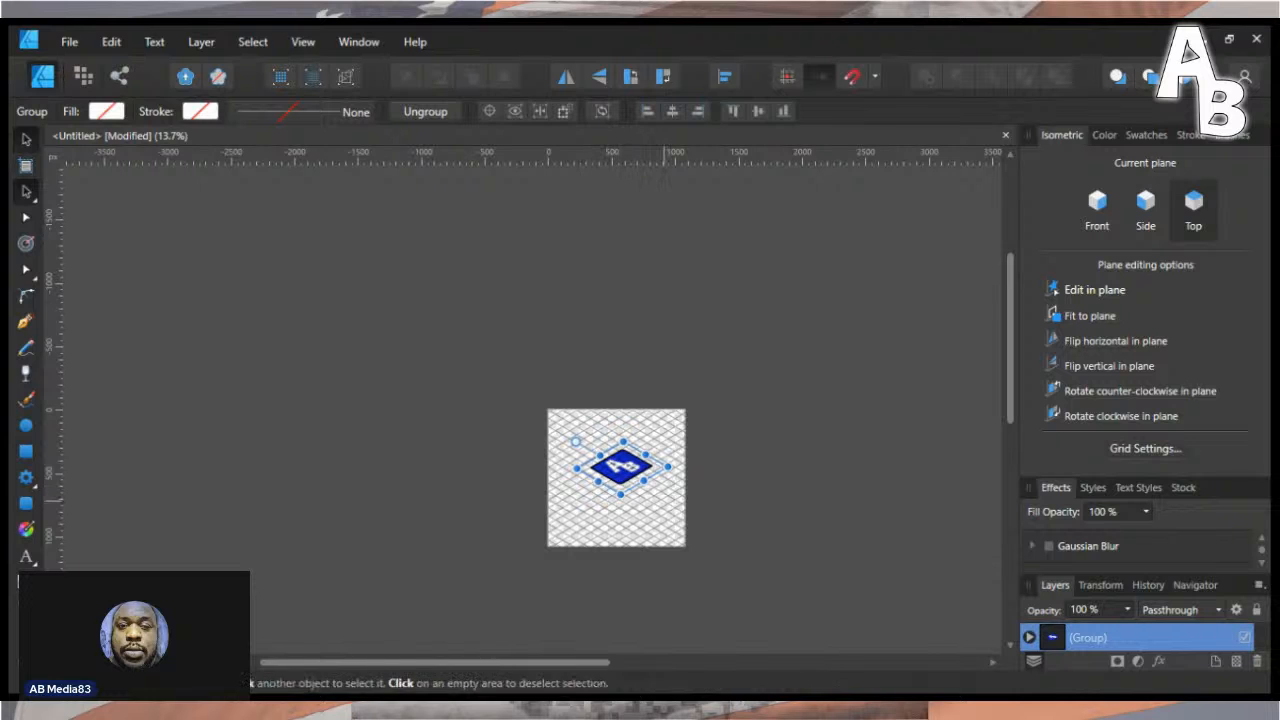
left_click(661, 501)
left_click(604, 472)
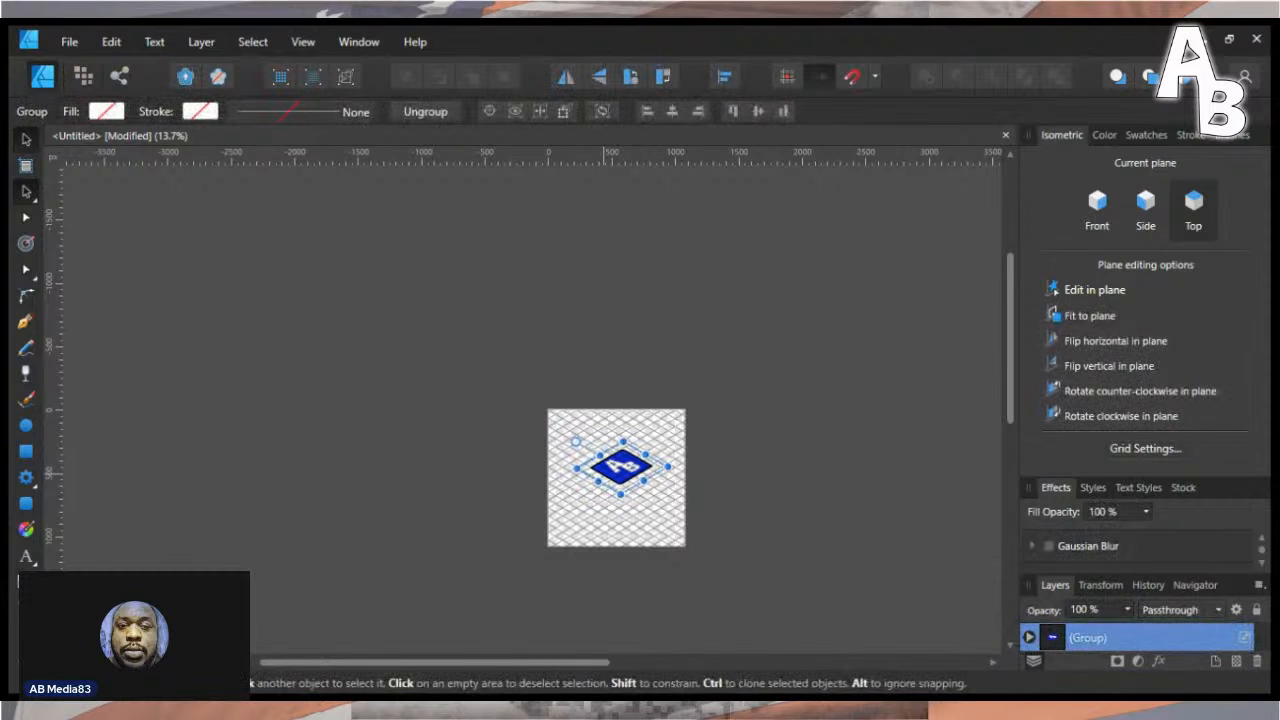
left_click(674, 499)
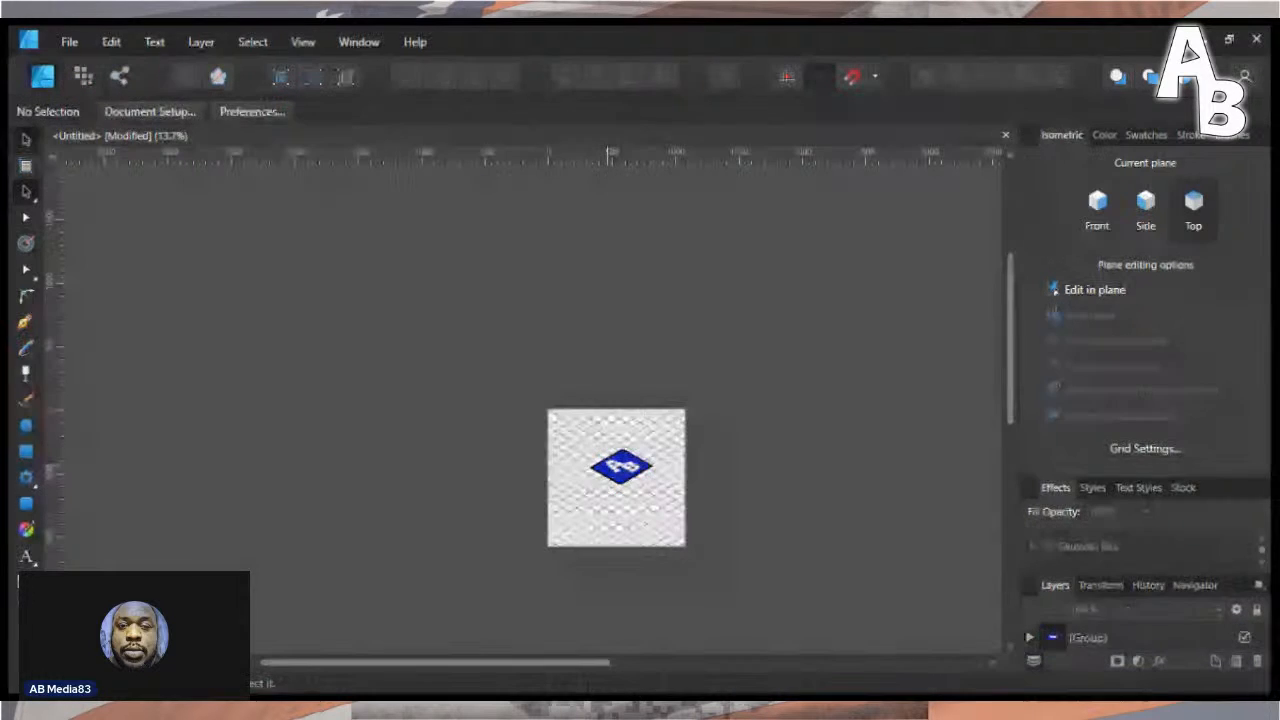
left_click_drag(609, 471, 602, 443)
key("ctrl+z")
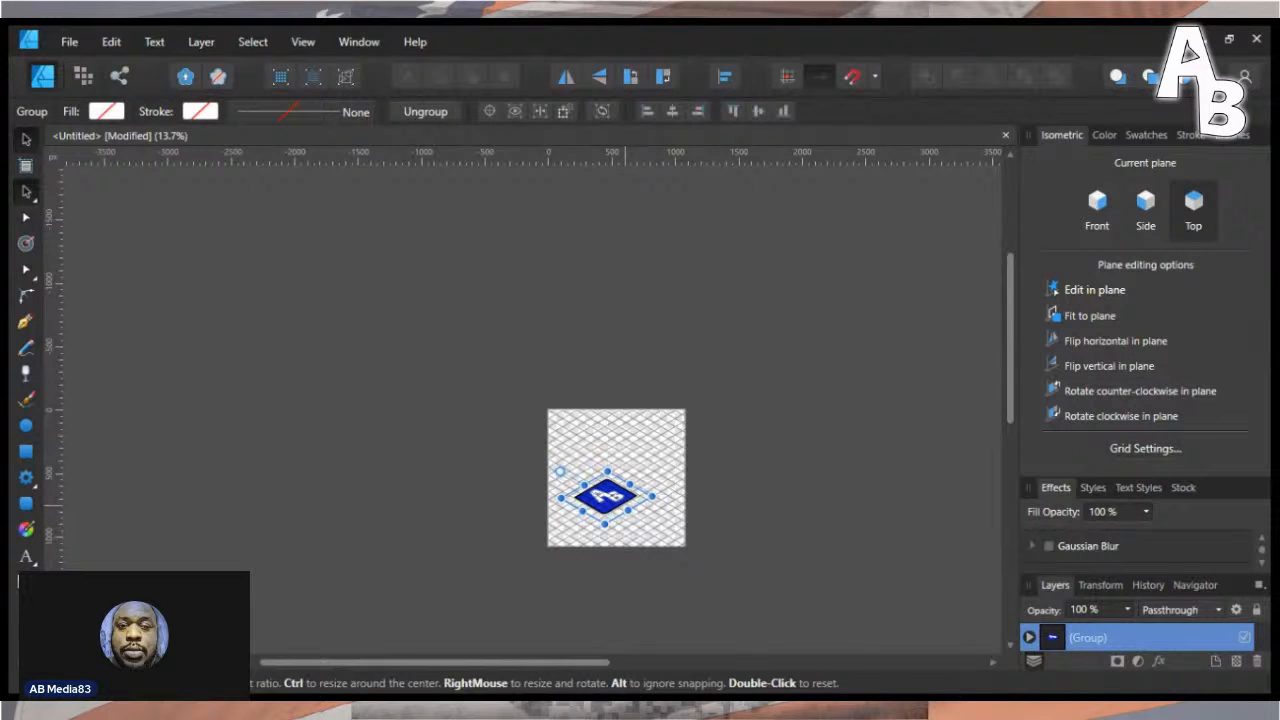
key("ctrl+shift+z")
key("ctrl+z")
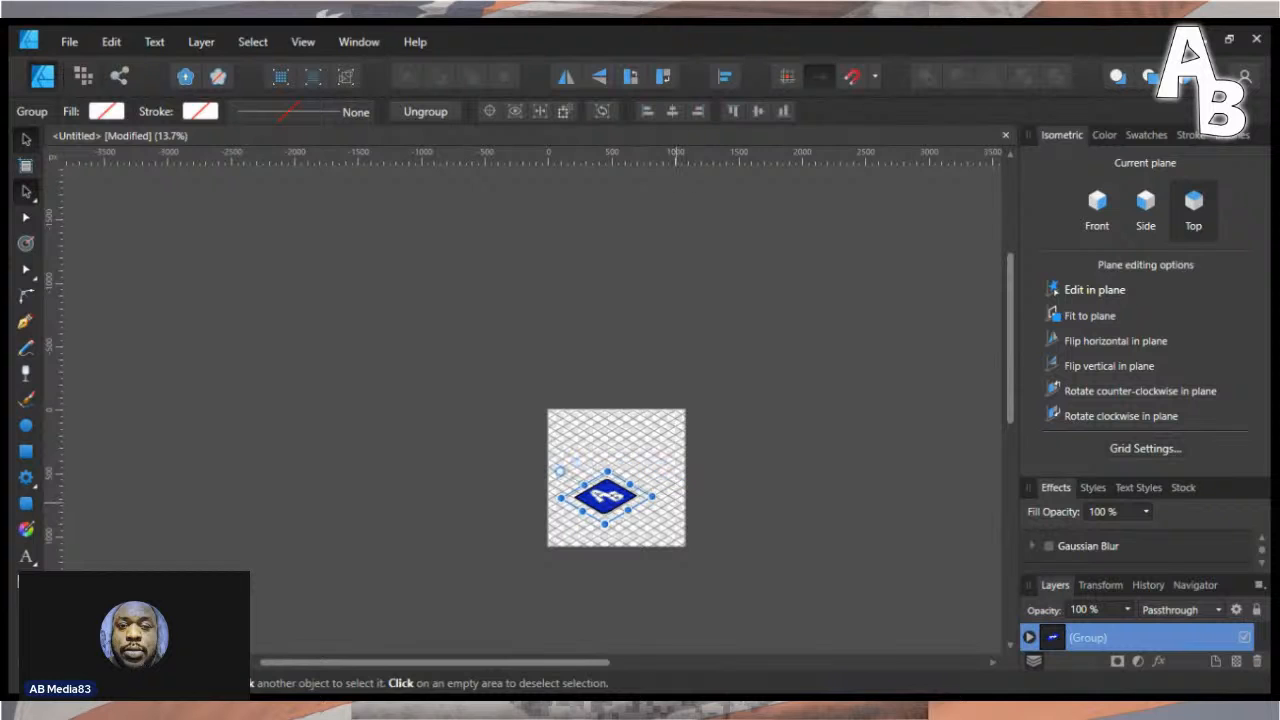
- Move the logo group back near the artboard's centre and enlarge it slightly
mouse_move(605, 495)
left_mouse_down()
mouse_move(633, 483)
mouse_move(612, 491)
mouse_move(622, 485)
left_mouse_up()
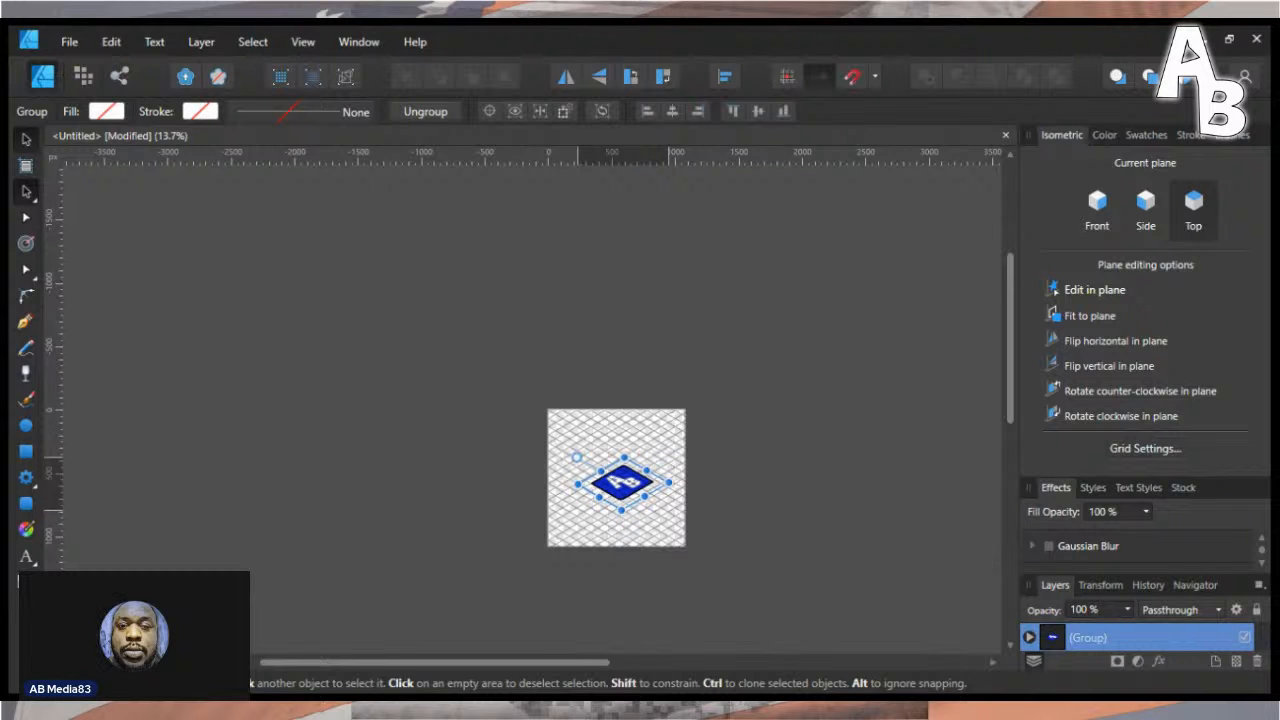
left_click_drag(645, 496, 651, 500)
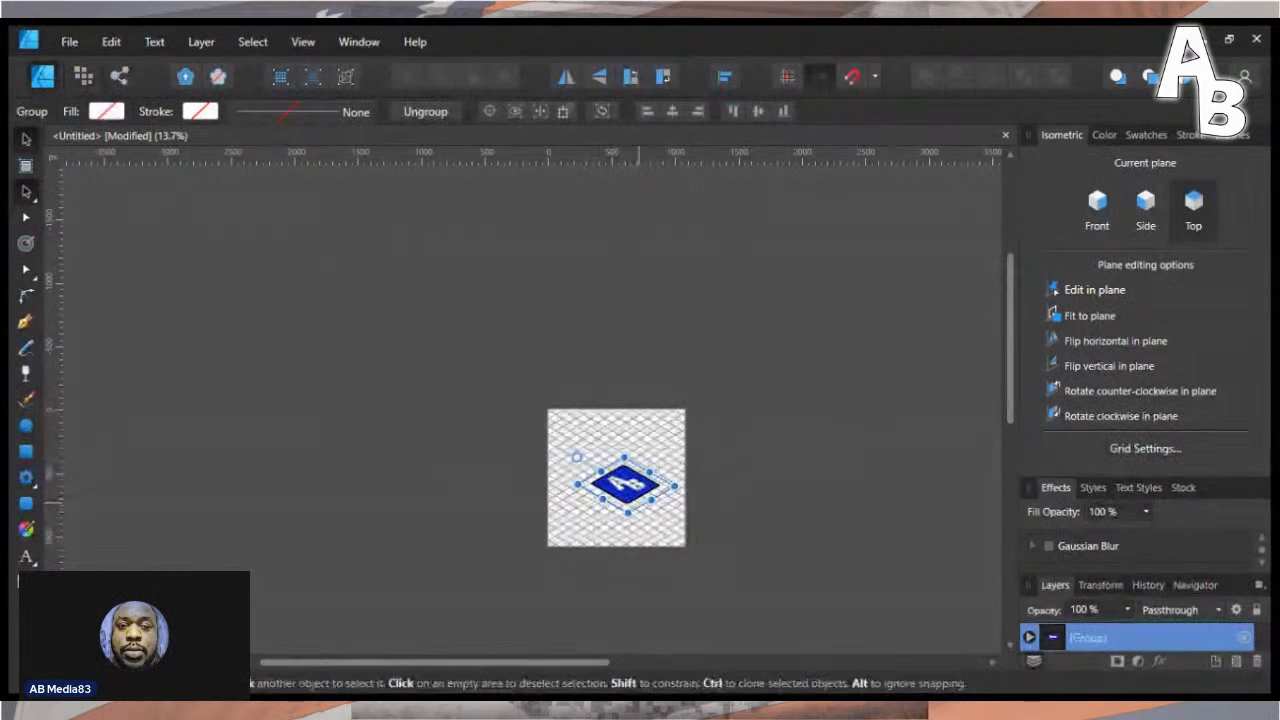
- Undo the last change to the logo group and reposition the group at the artboard's horizontal centre
key("ctrl+z")
left_click(606, 523)
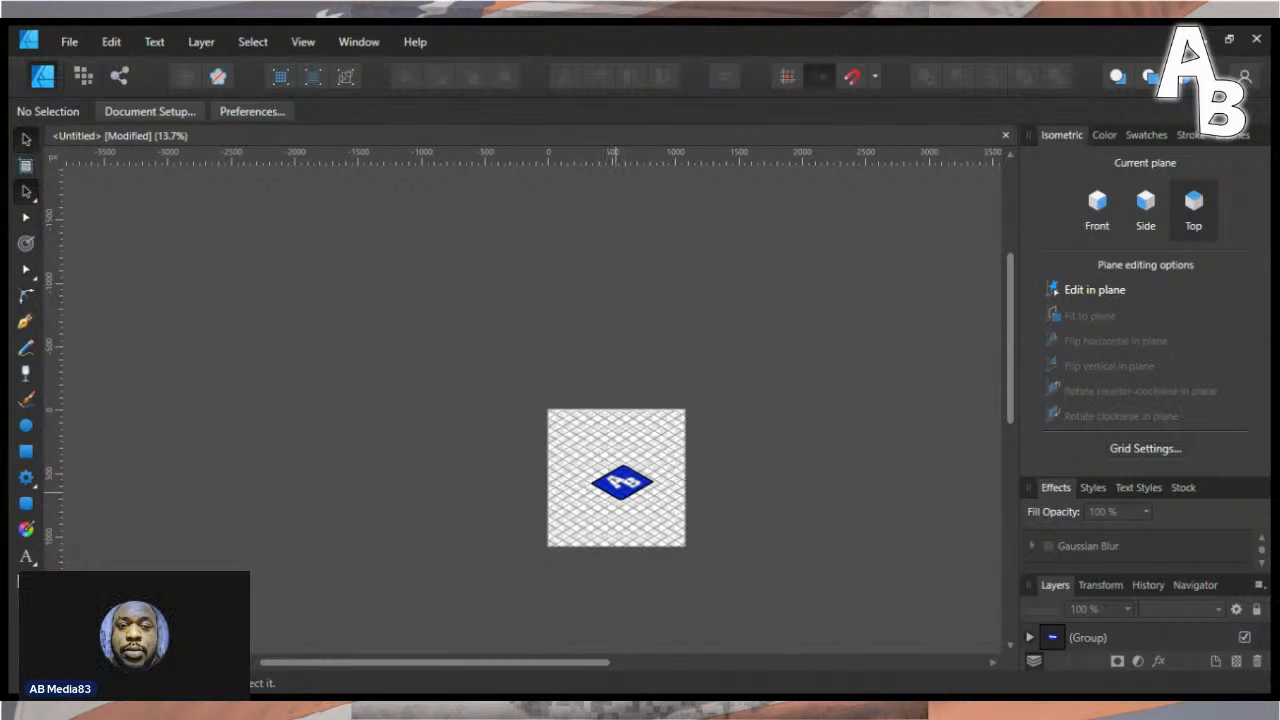
left_click(616, 486)
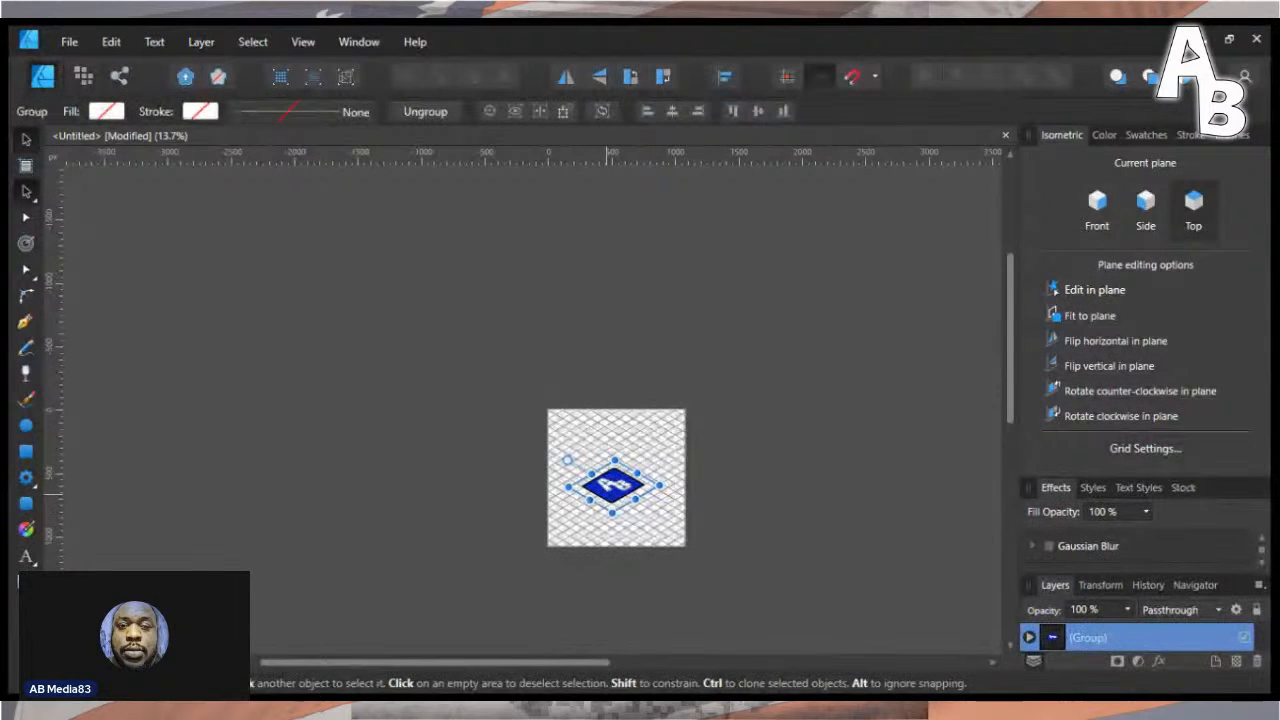
left_click_drag(607, 494, 611, 494)
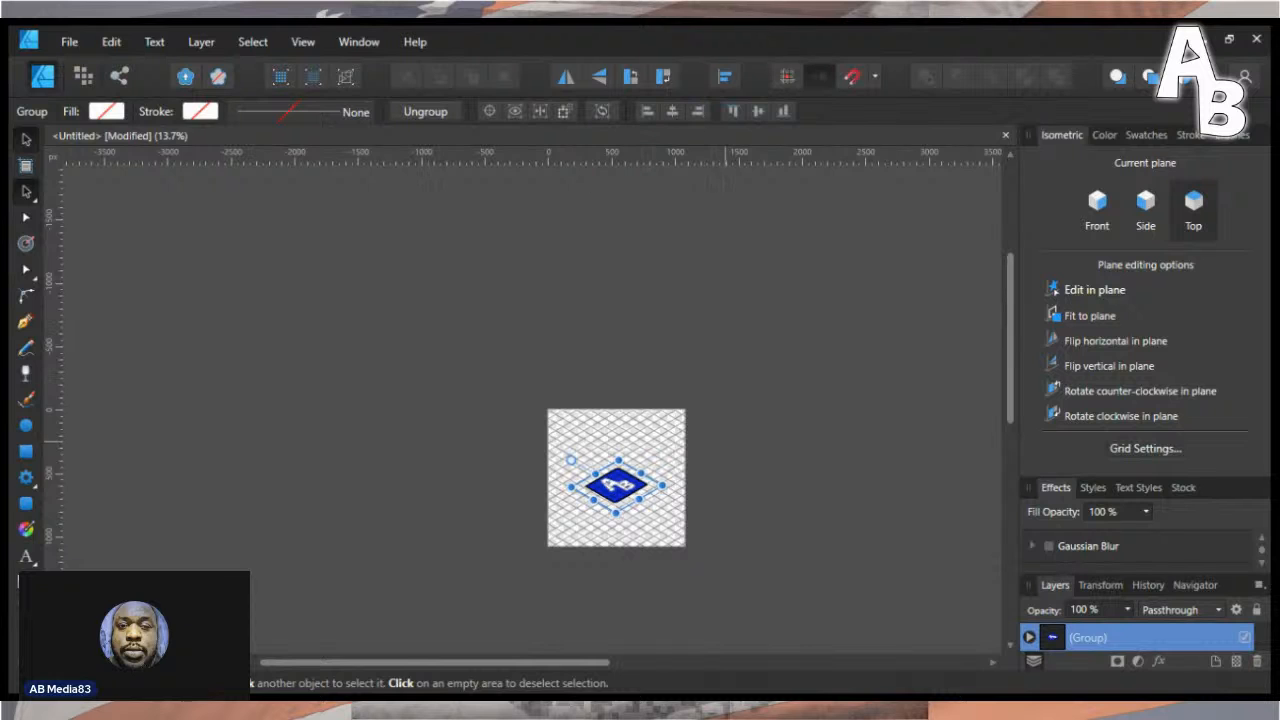
left_click(549, 567)
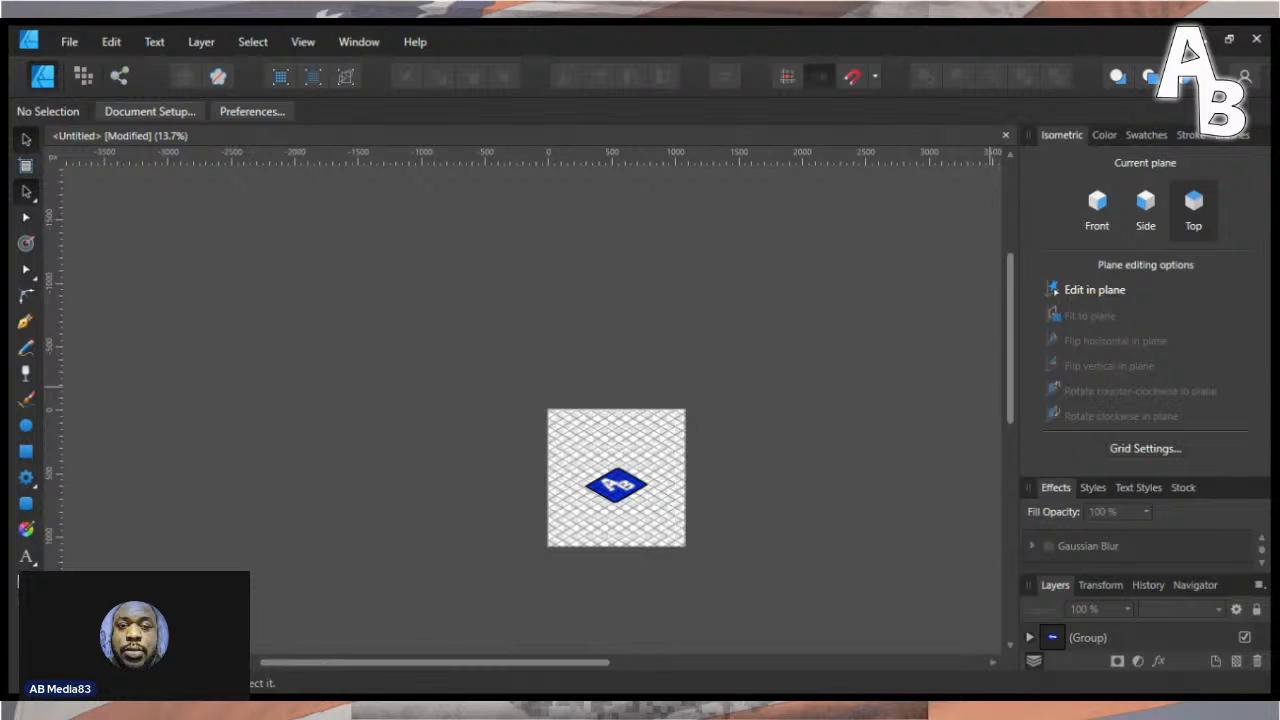
- Rename the logo group as AB Logo and lock its layer
double_click(1088, 638)
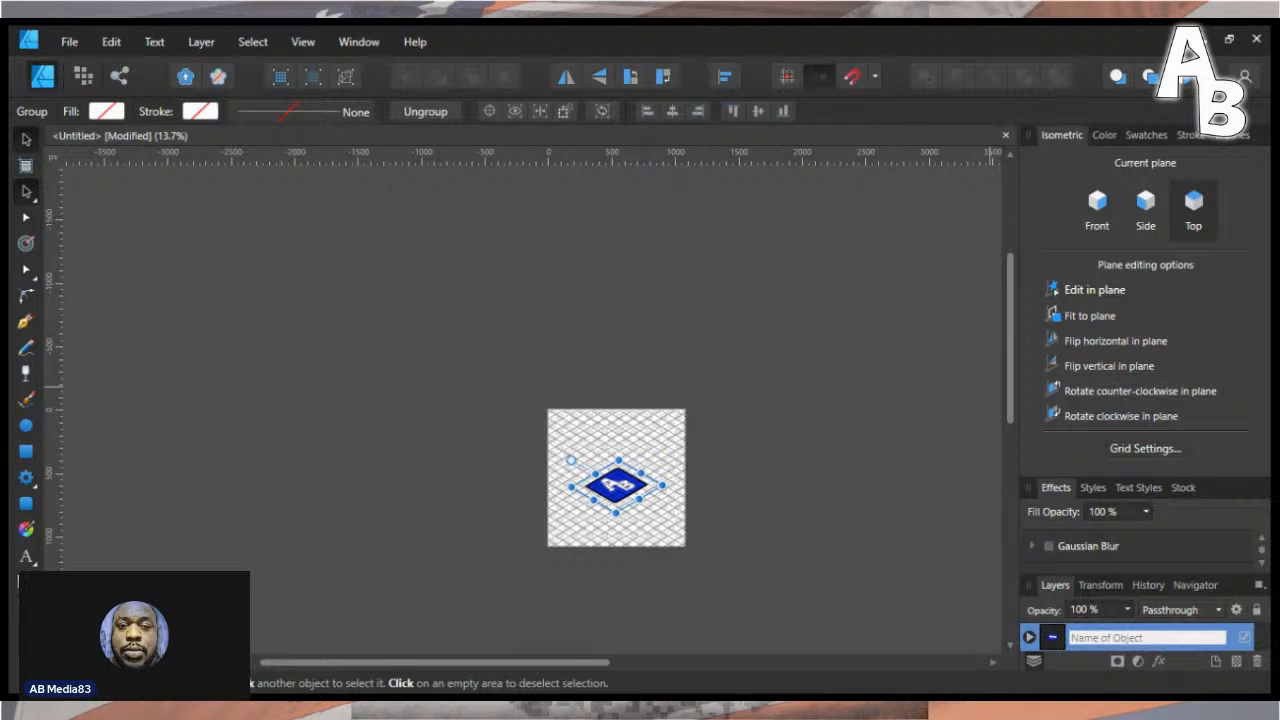
type("A")
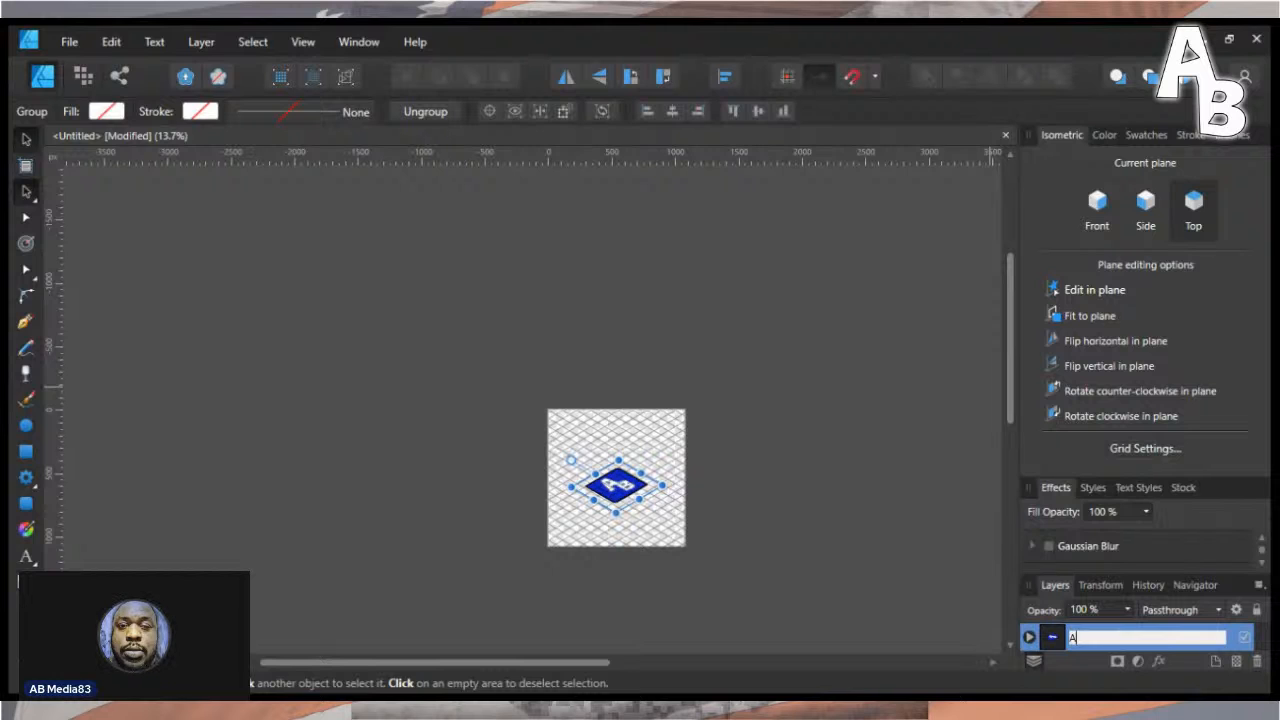
type("B Logo")
key("Return")
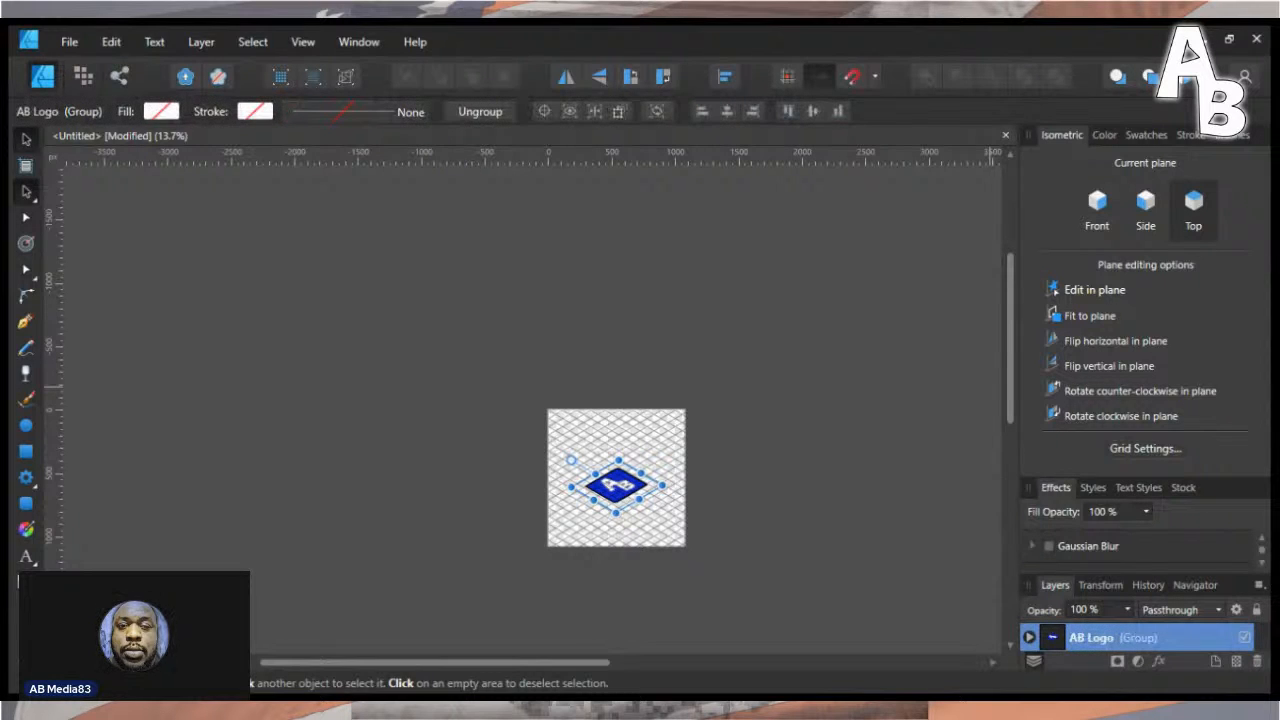
left_click(1224, 637)
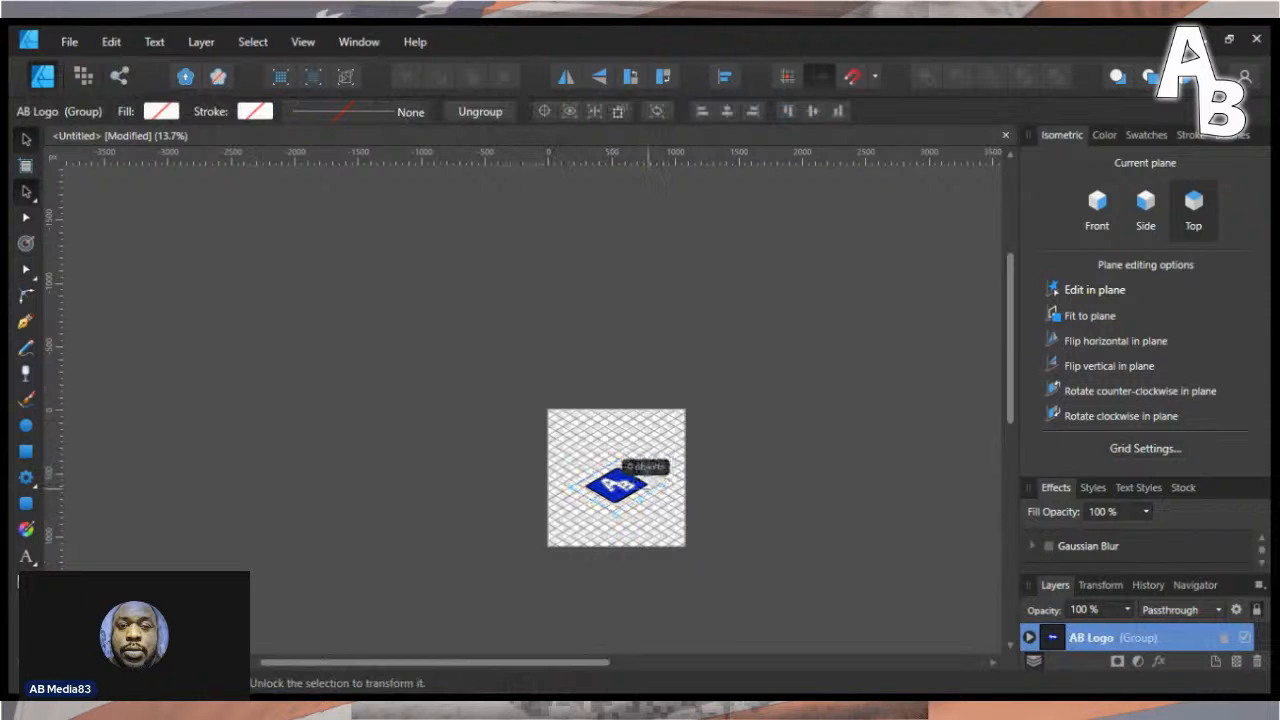
left_click(614, 460)
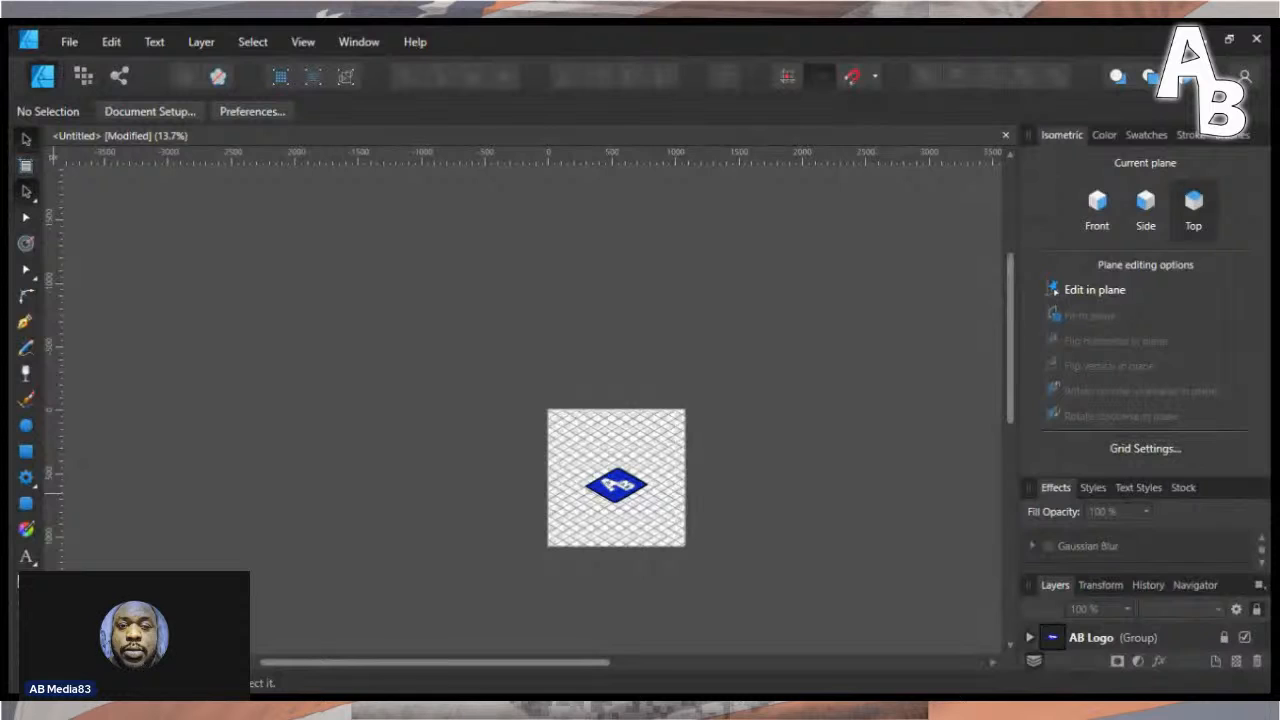
- Draw an upright rectangle over the logo's left part and fill it with a lighter blue (H 234, S 68, L 64)
key("m")
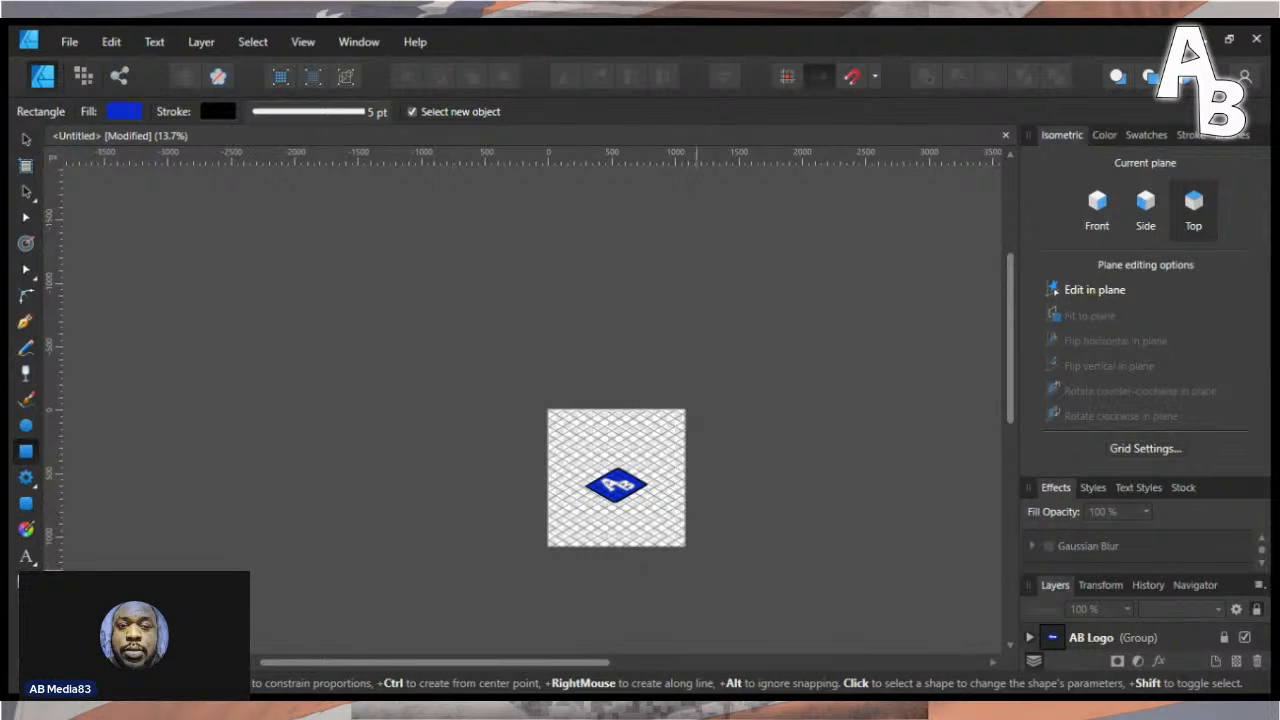
left_click_drag(579, 447, 606, 494)
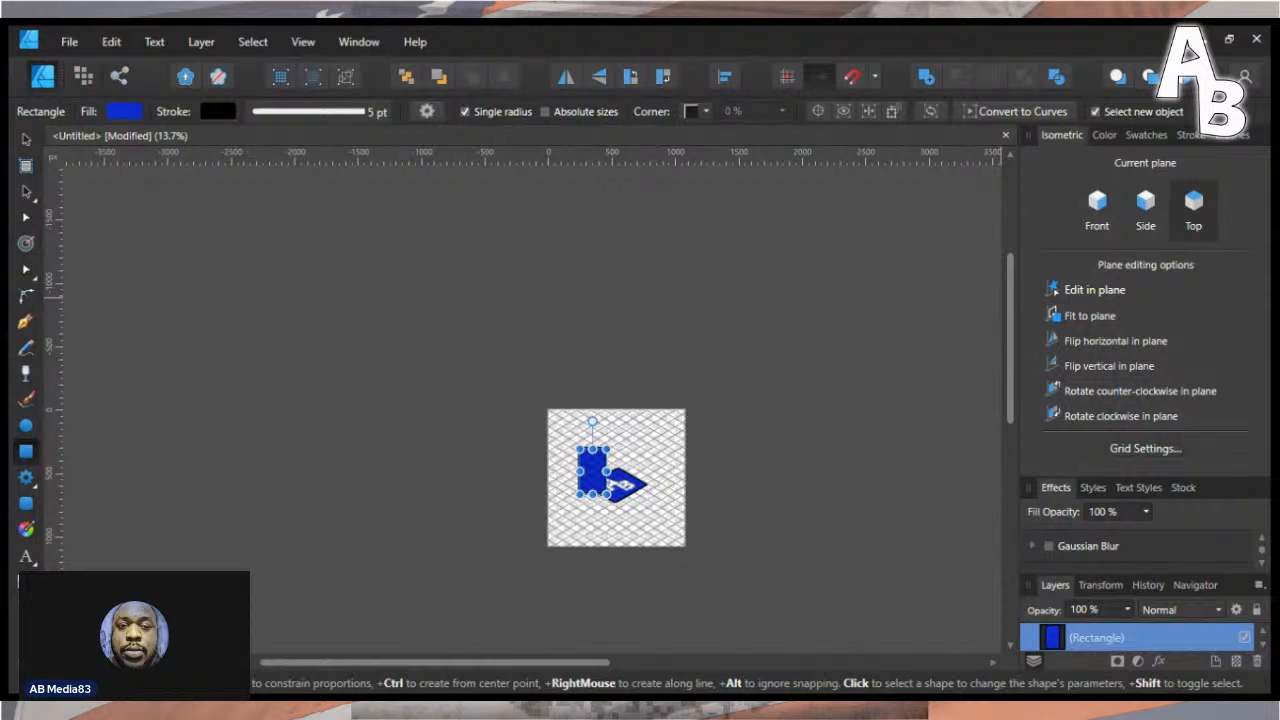
left_click(1104, 134)
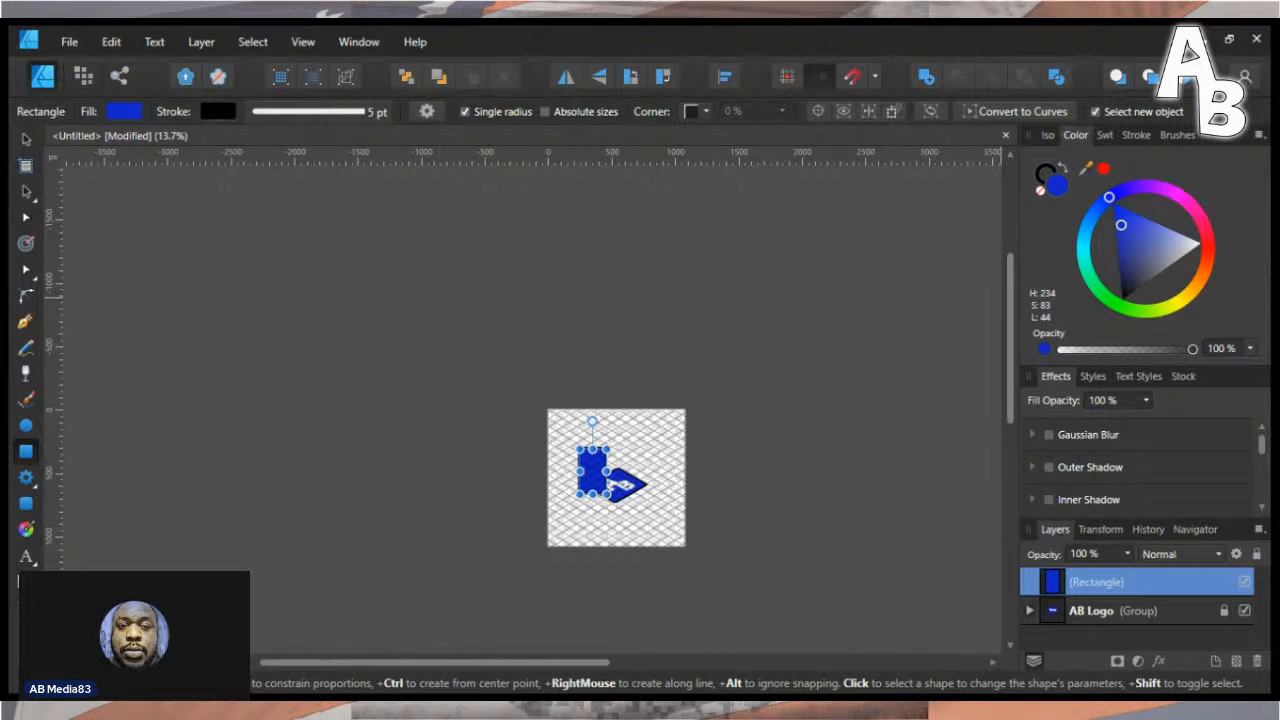
mouse_move(1121, 224)
left_mouse_down()
mouse_move(1160, 228)
mouse_move(1148, 230)
left_mouse_up()
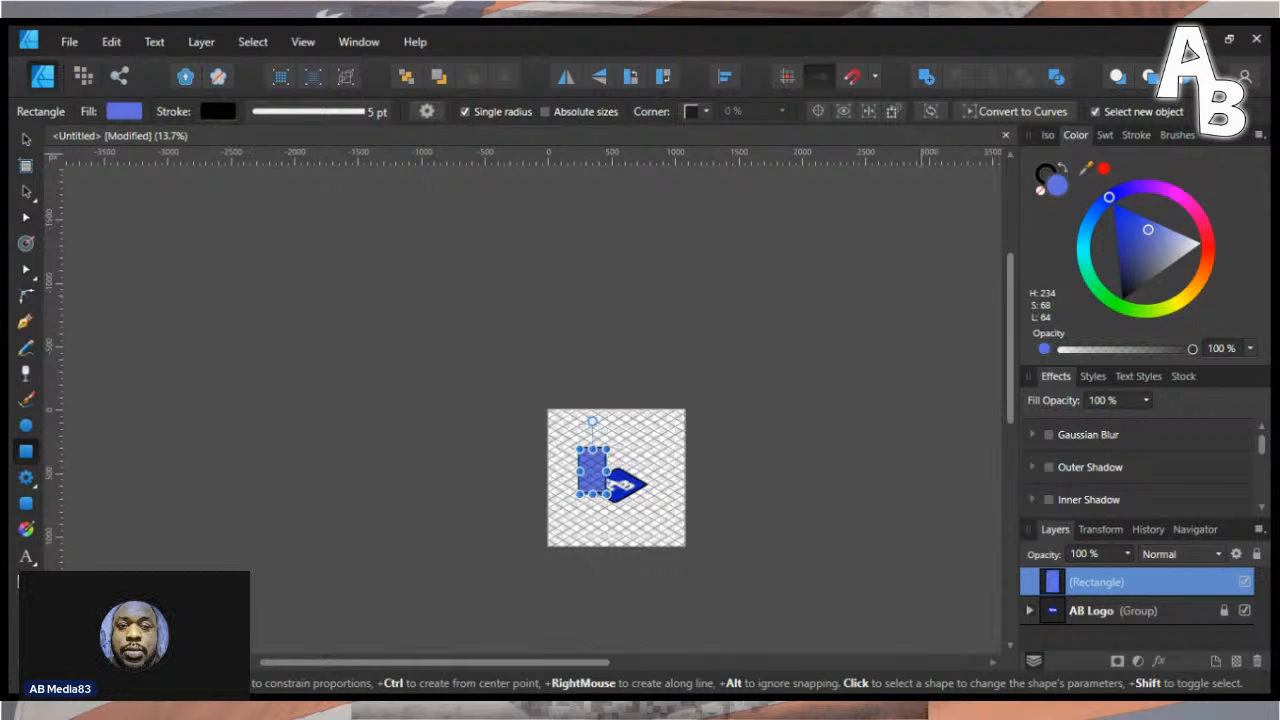
- Set the isometric plane to Front, stretch the rectangle downward to about twice its height, and move it over the logo's right part
left_click(1047, 134)
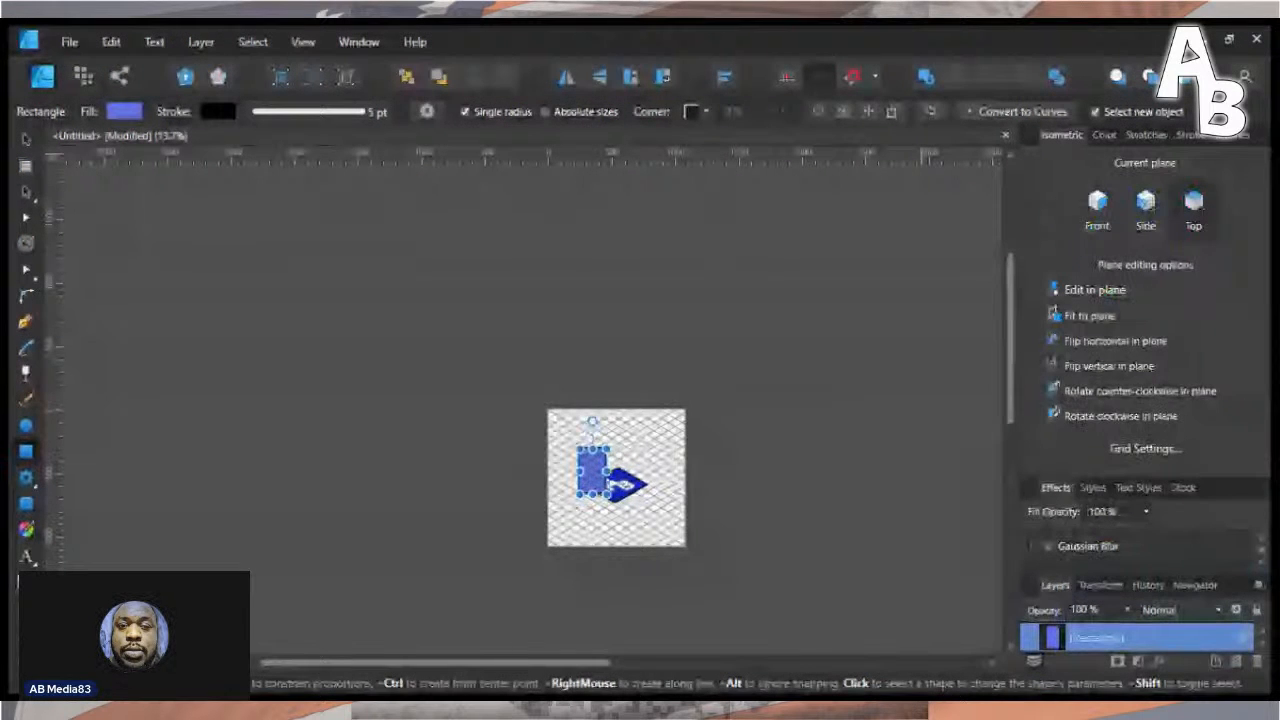
key("F1")
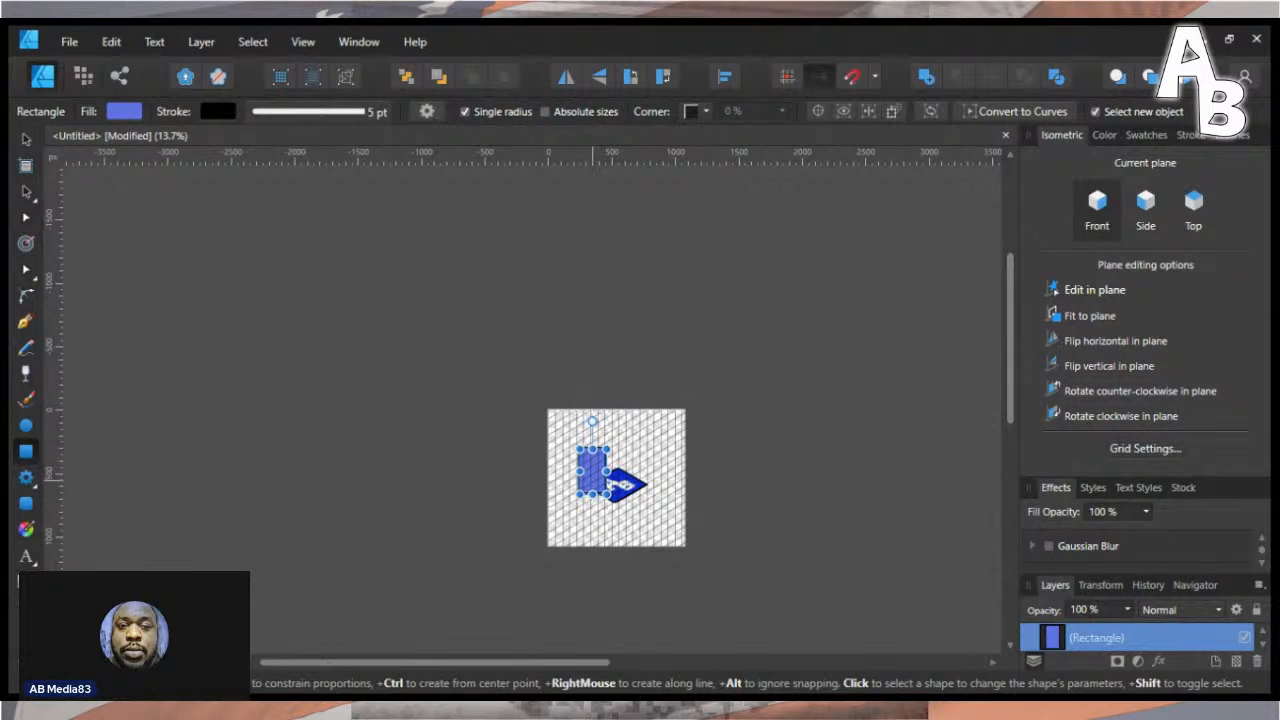
left_click_drag(593, 494, 593, 539)
key("ctrl+z")
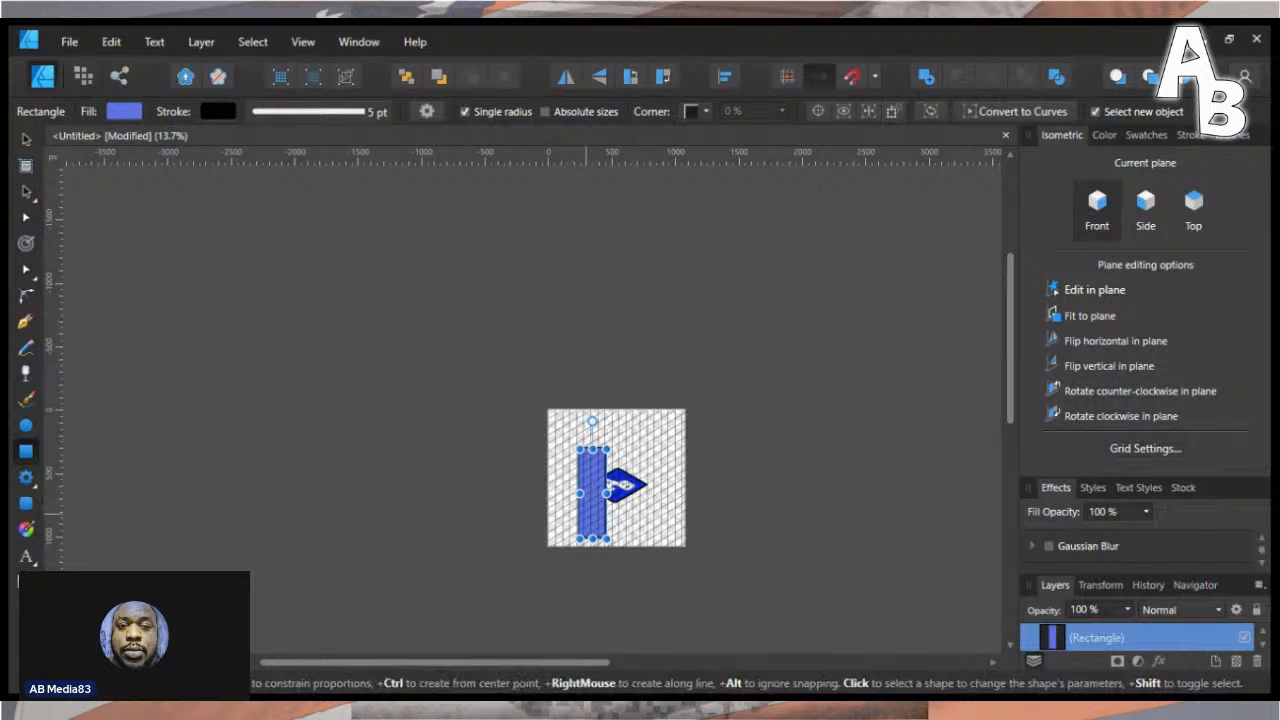
key("v")
left_click_drag(585, 516, 624, 514)
- Make two copies of the tall rectangle and shorten one into a small square near the artboard's upper-right corner
scroll(523, 406, "right", 2)
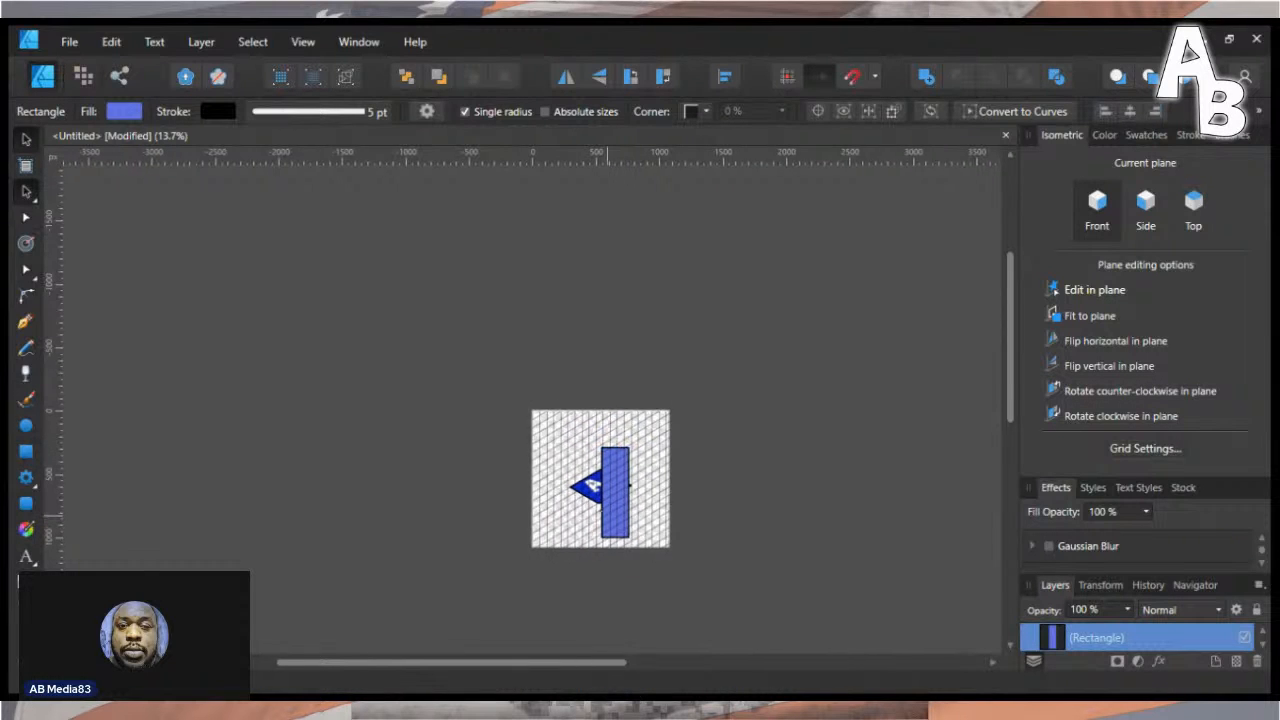
left_click_drag(585, 488, 603, 410)
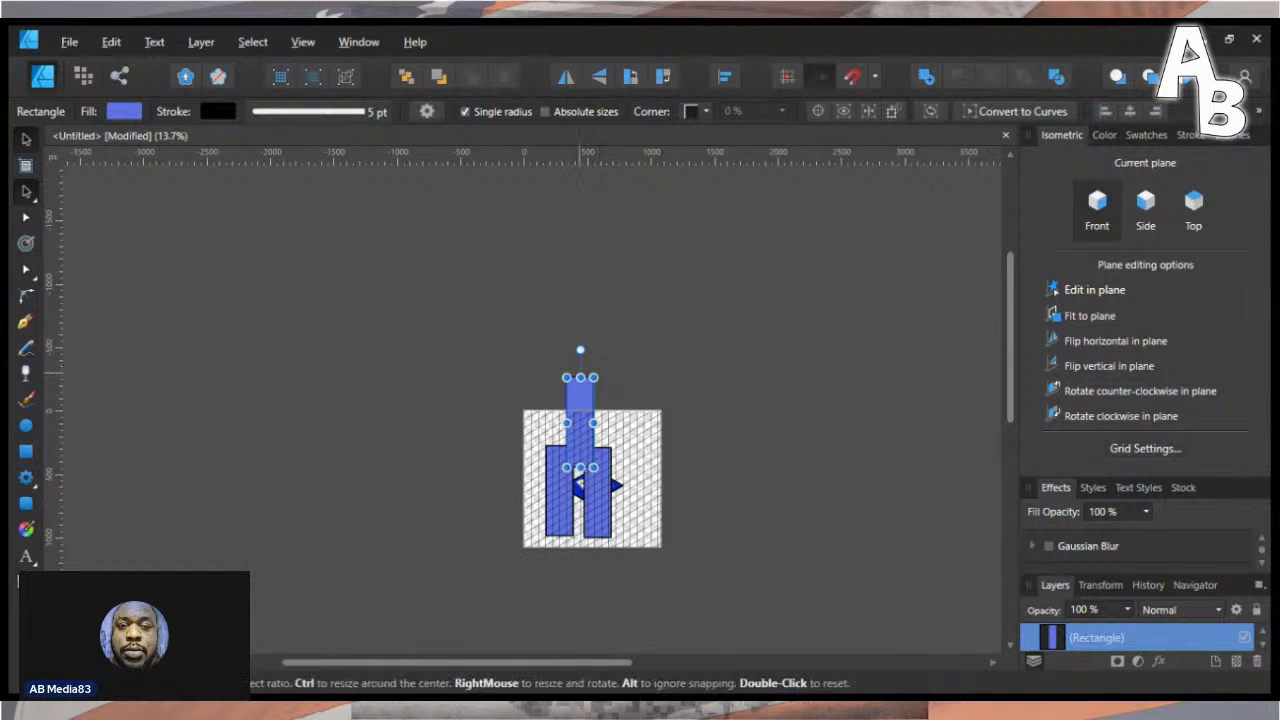
left_click_drag(580, 378, 644, 444)
- Fit the right tall rectangle to the Front plane and the left one to the Side plane, with their long edges meeting
left_click(598, 490)
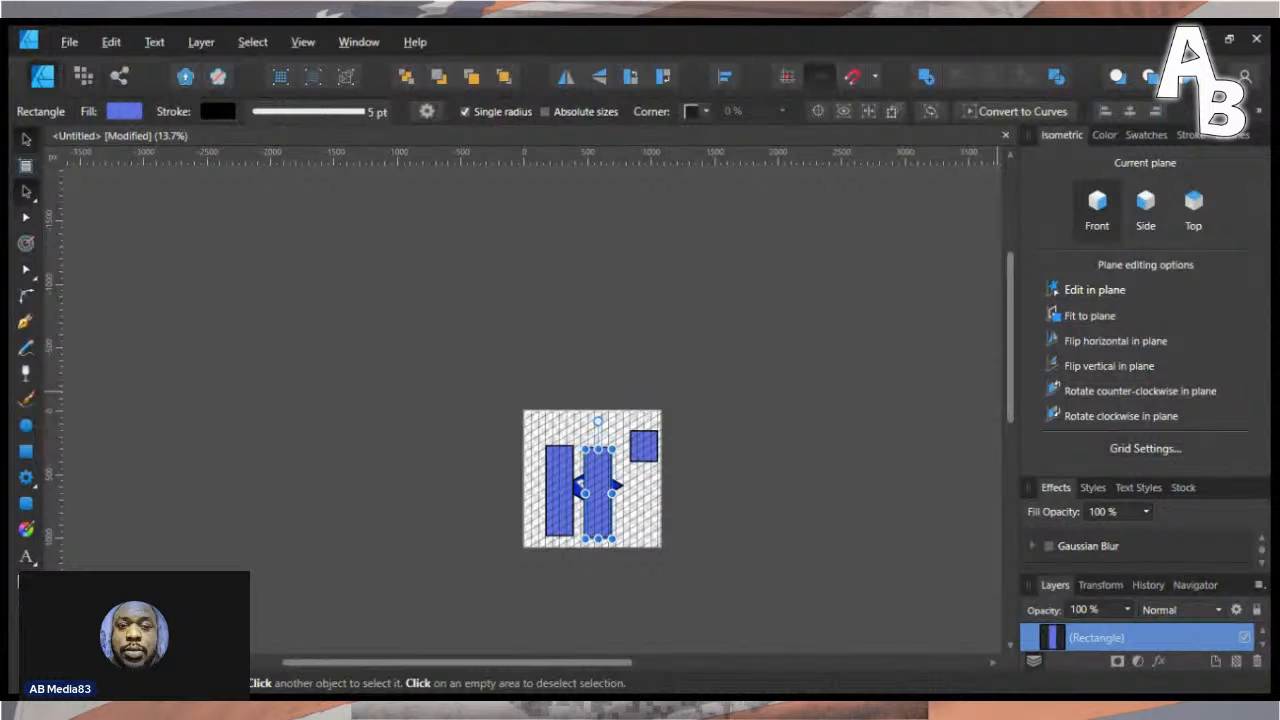
left_click(1089, 316)
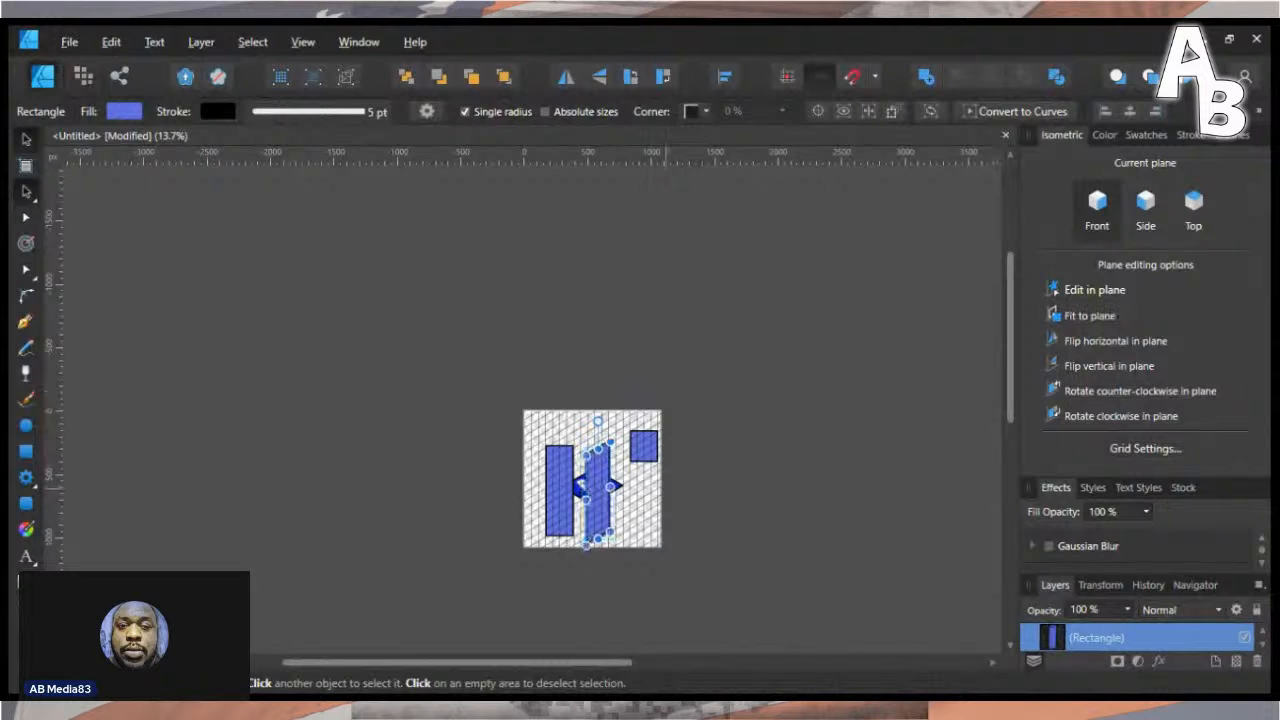
left_click(574, 487)
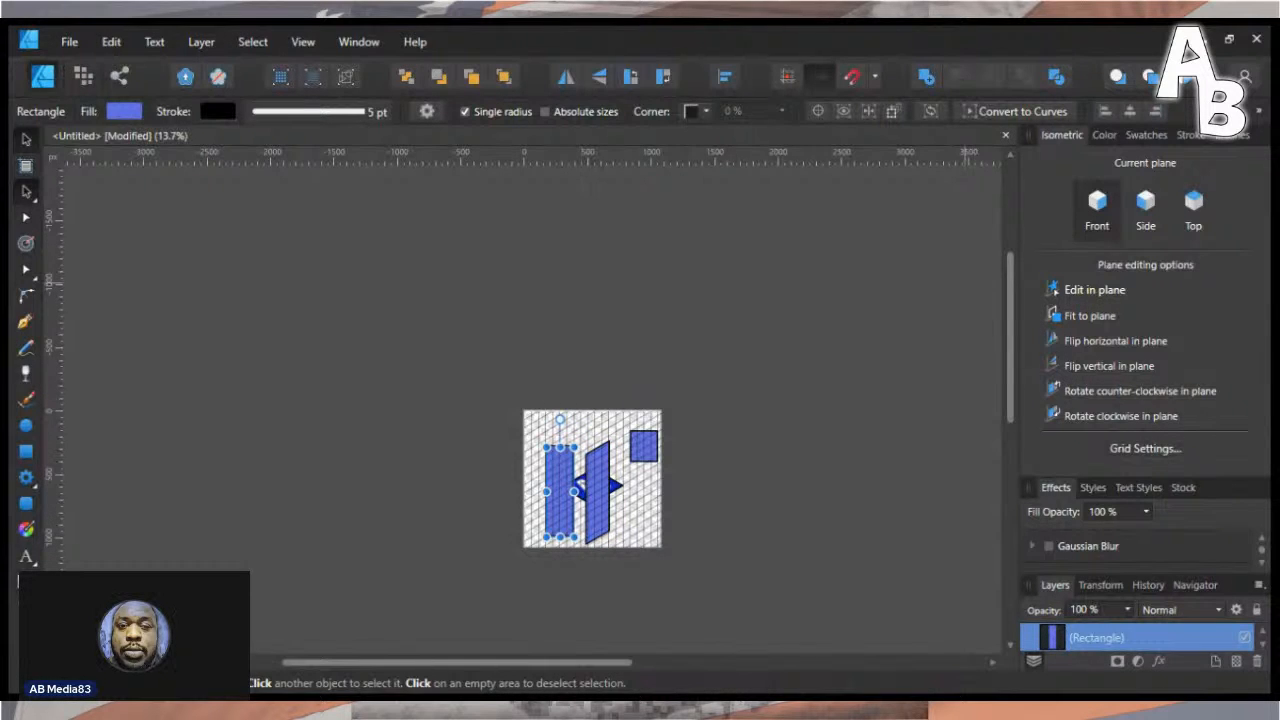
left_click(1146, 210)
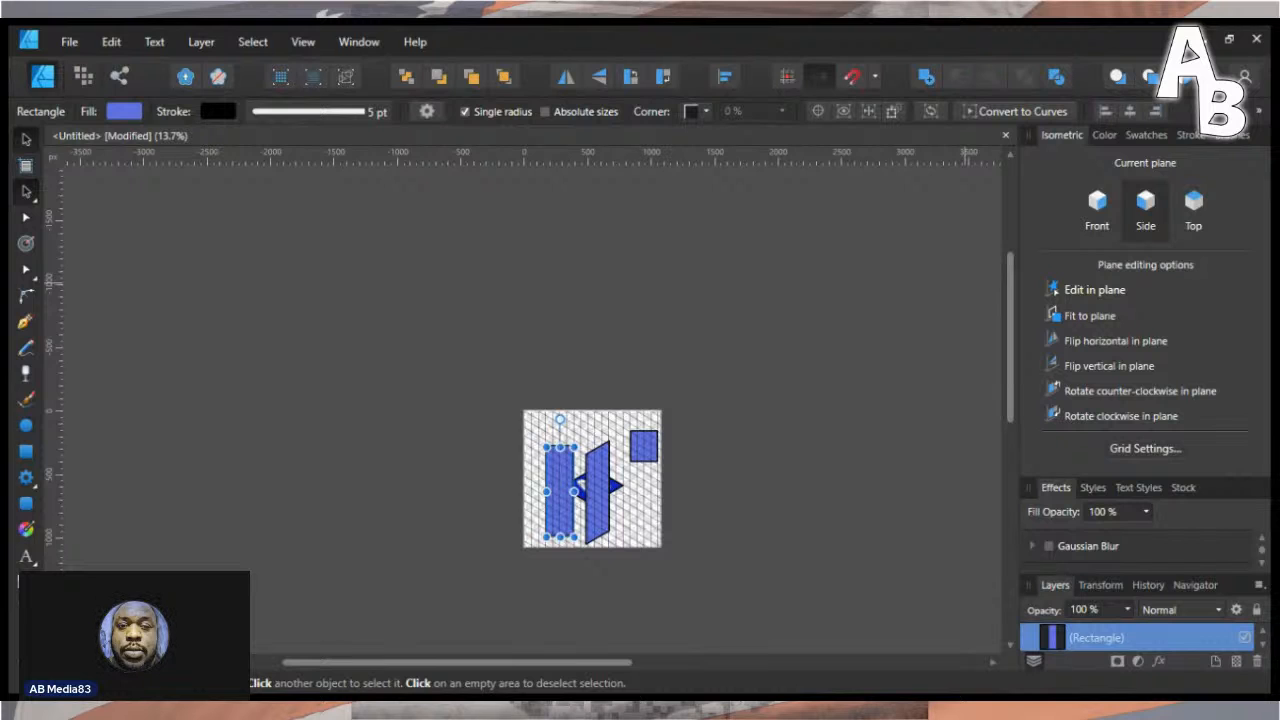
left_click(1089, 316)
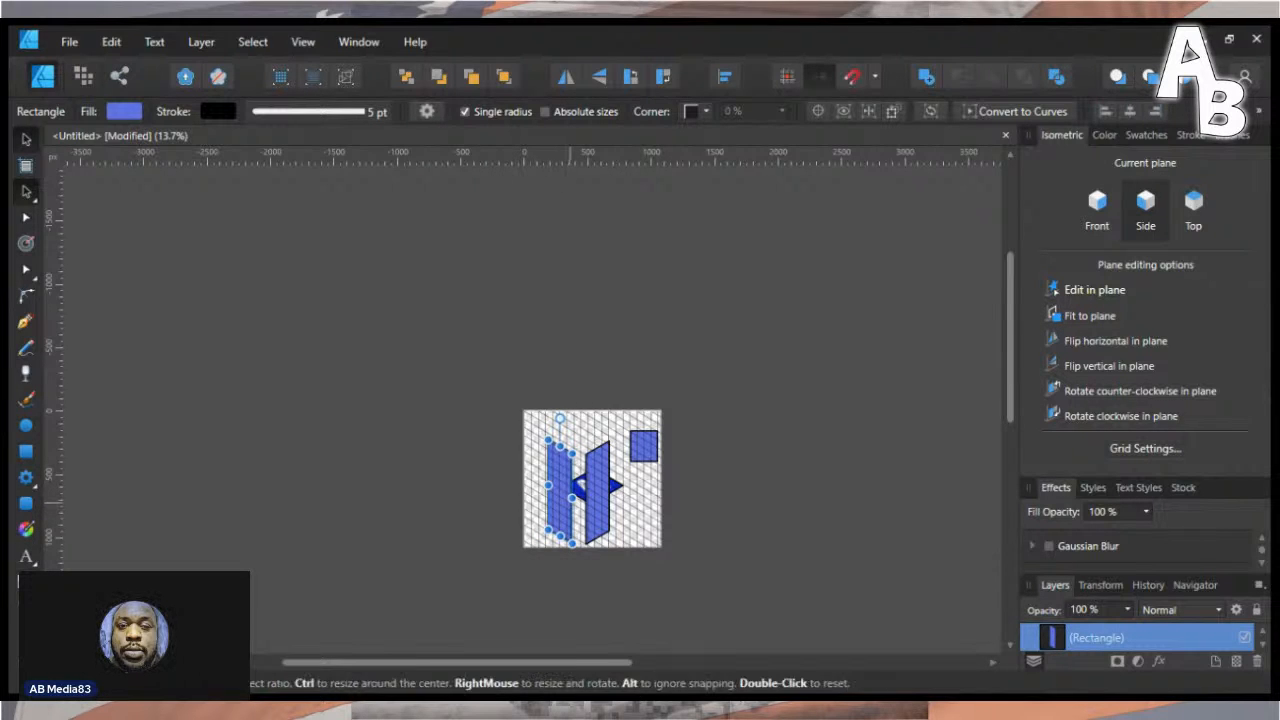
left_click_drag(560, 490, 583, 490)
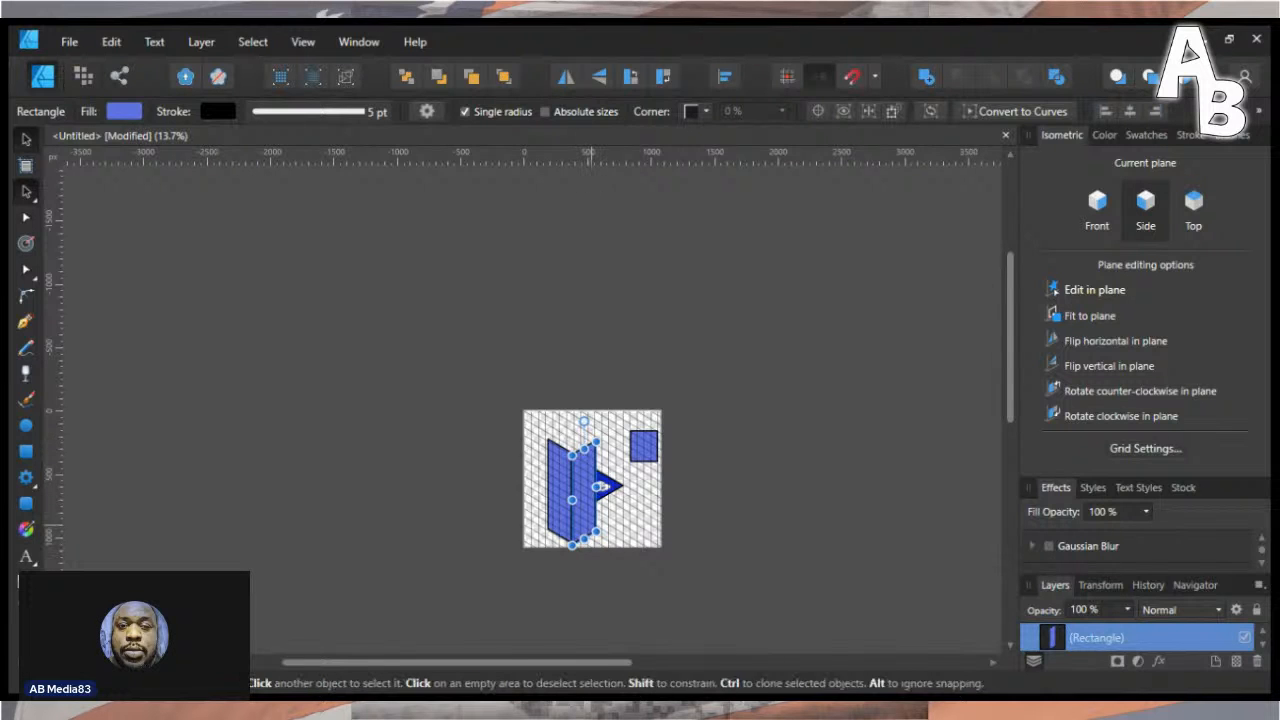
- Fit the small square to the Top plane and place it as the cap of the two joined panels
left_click(646, 445)
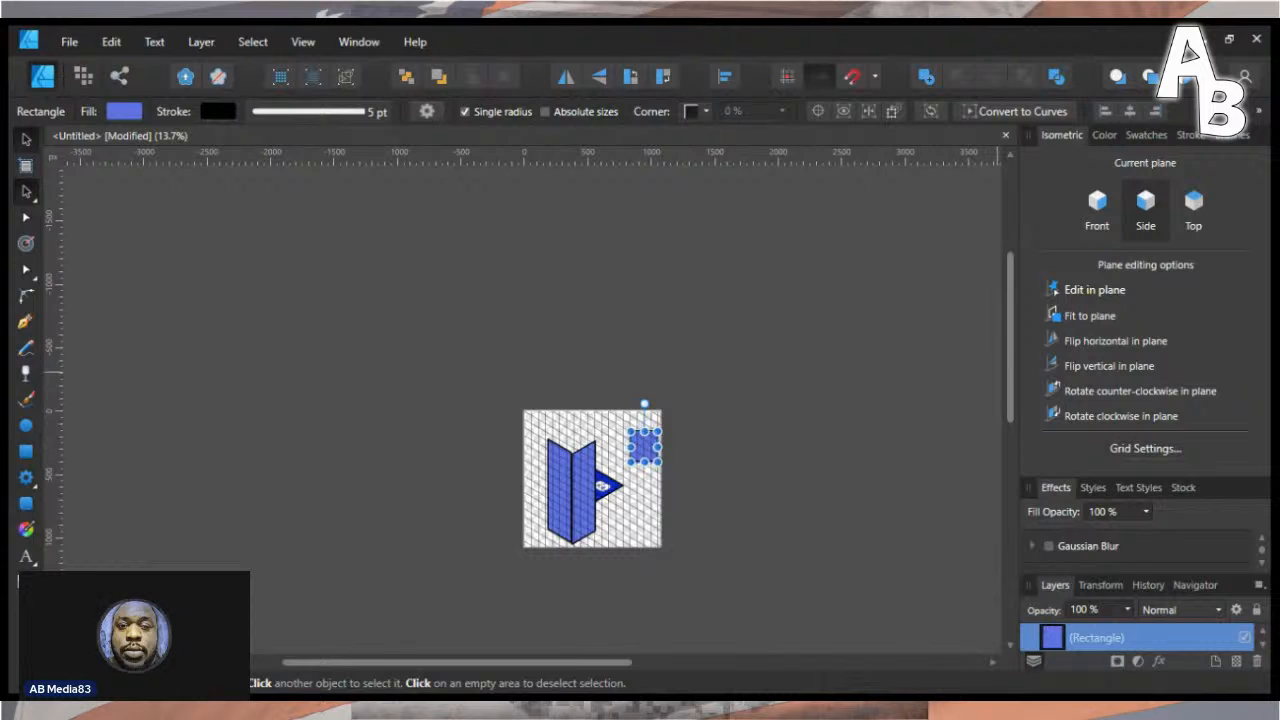
key("F9")
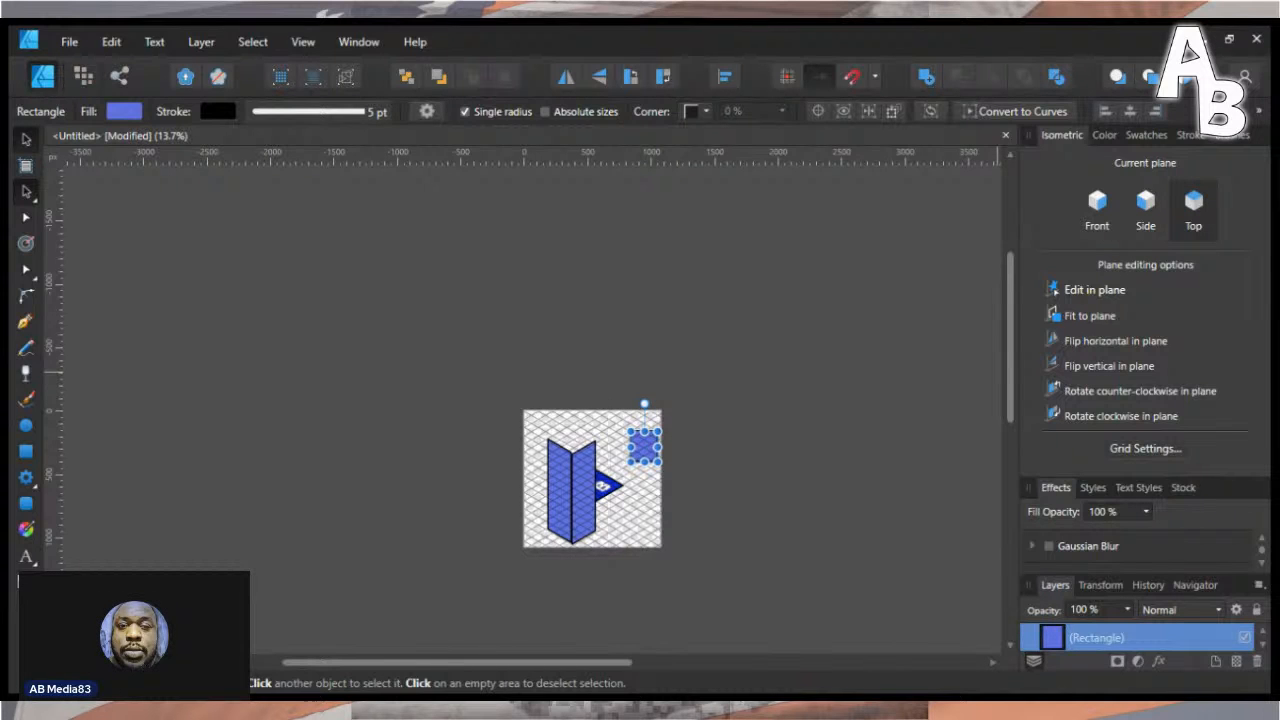
left_click(1089, 315)
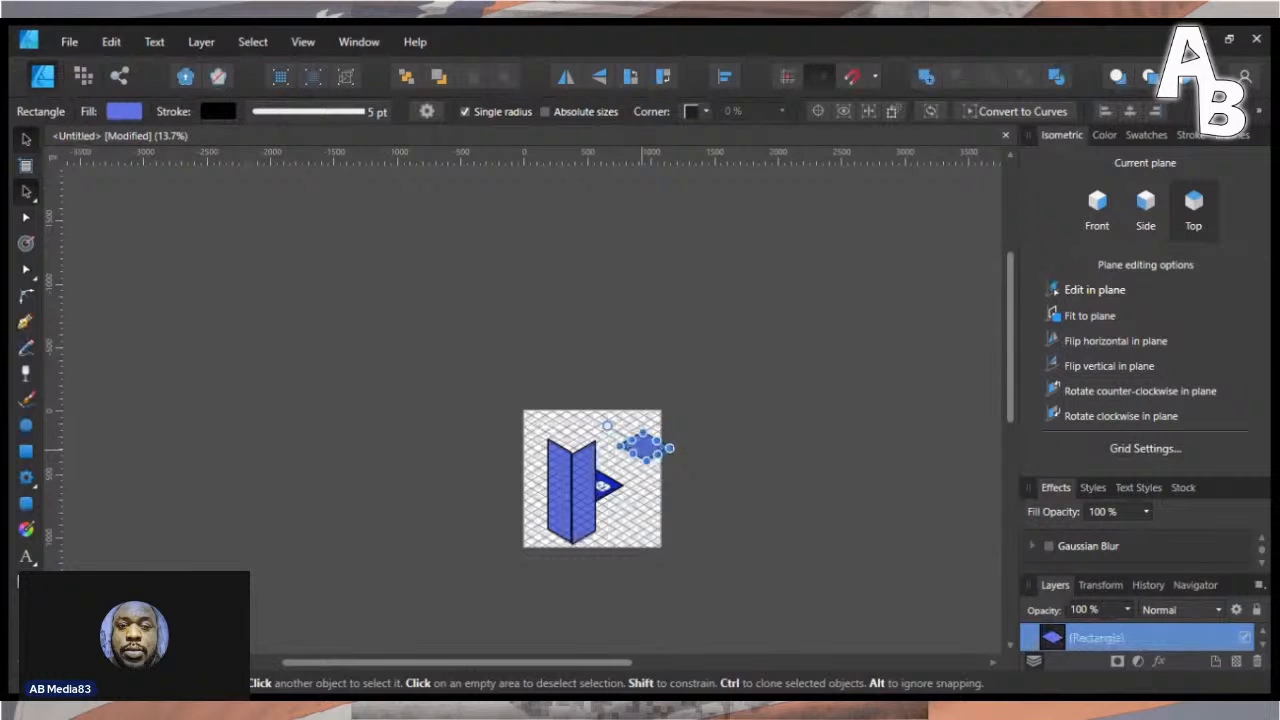
left_click_drag(643, 445, 570, 439)
left_click(584, 418)
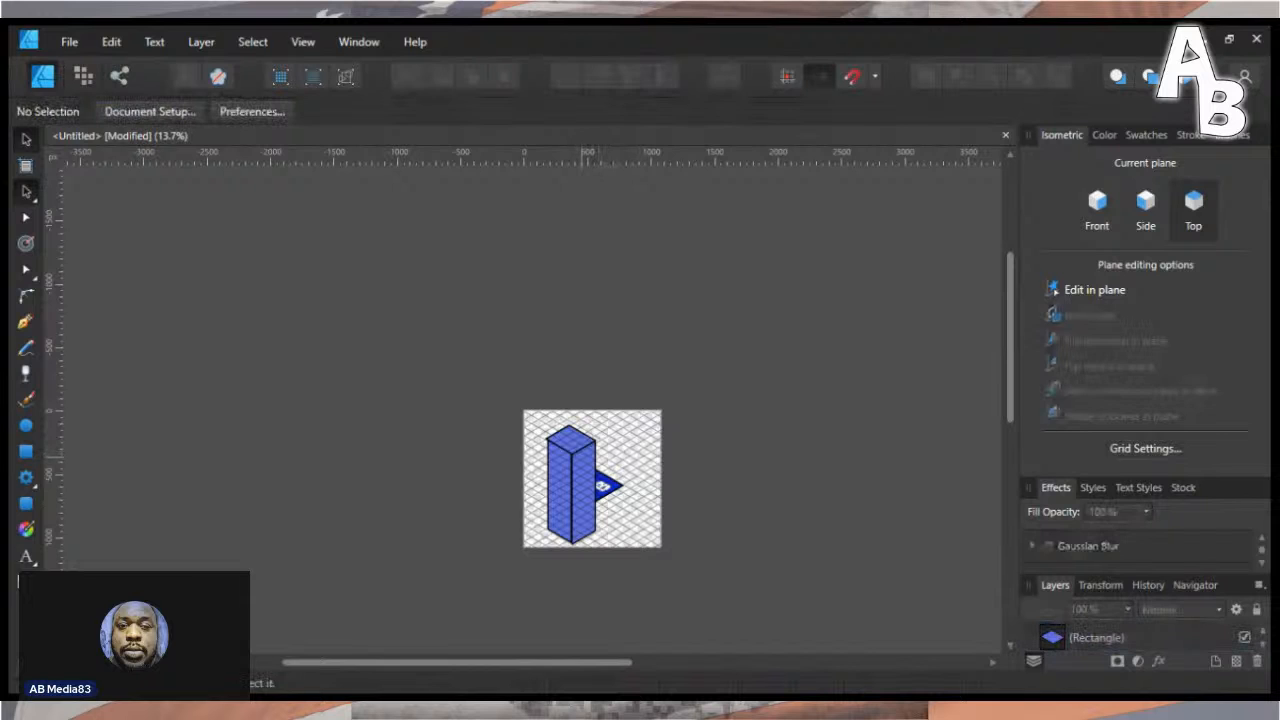
- Try shrinking the column's top face, and enlarge it again to meet the upper edges of the side panels
left_click(570, 440)
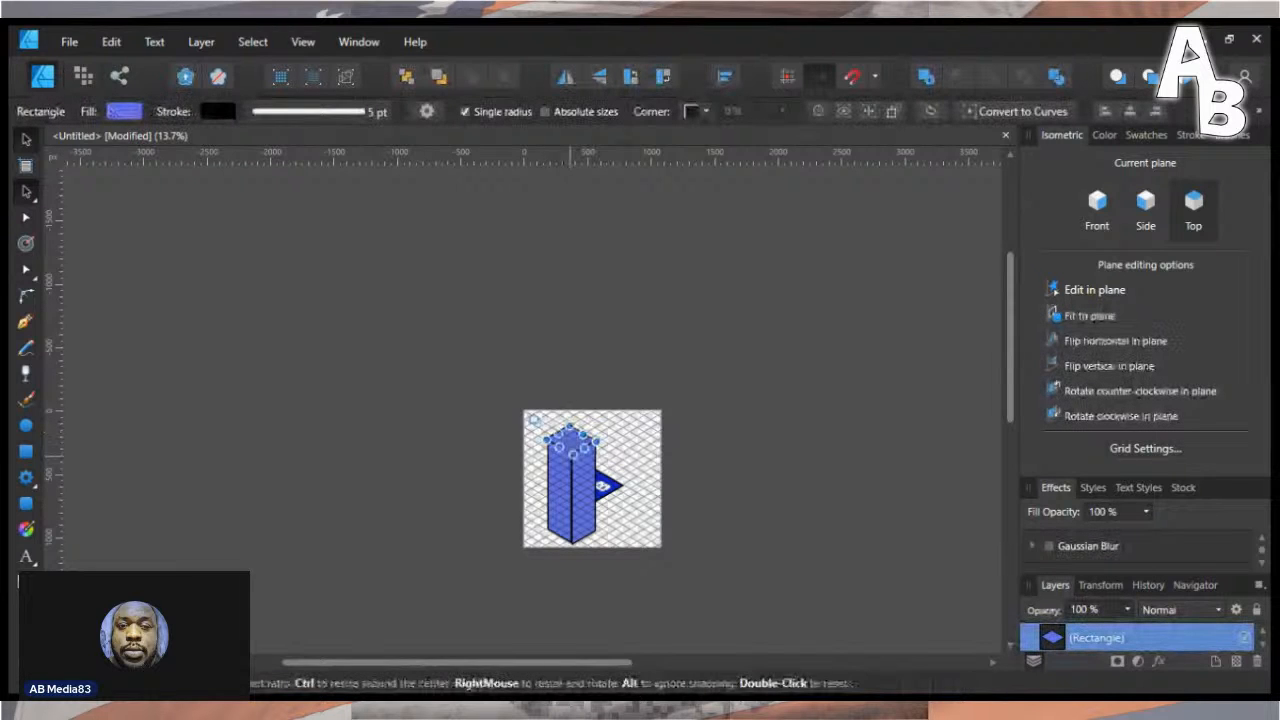
left_click_drag(573, 454, 571, 448)
key("ctrl+d")
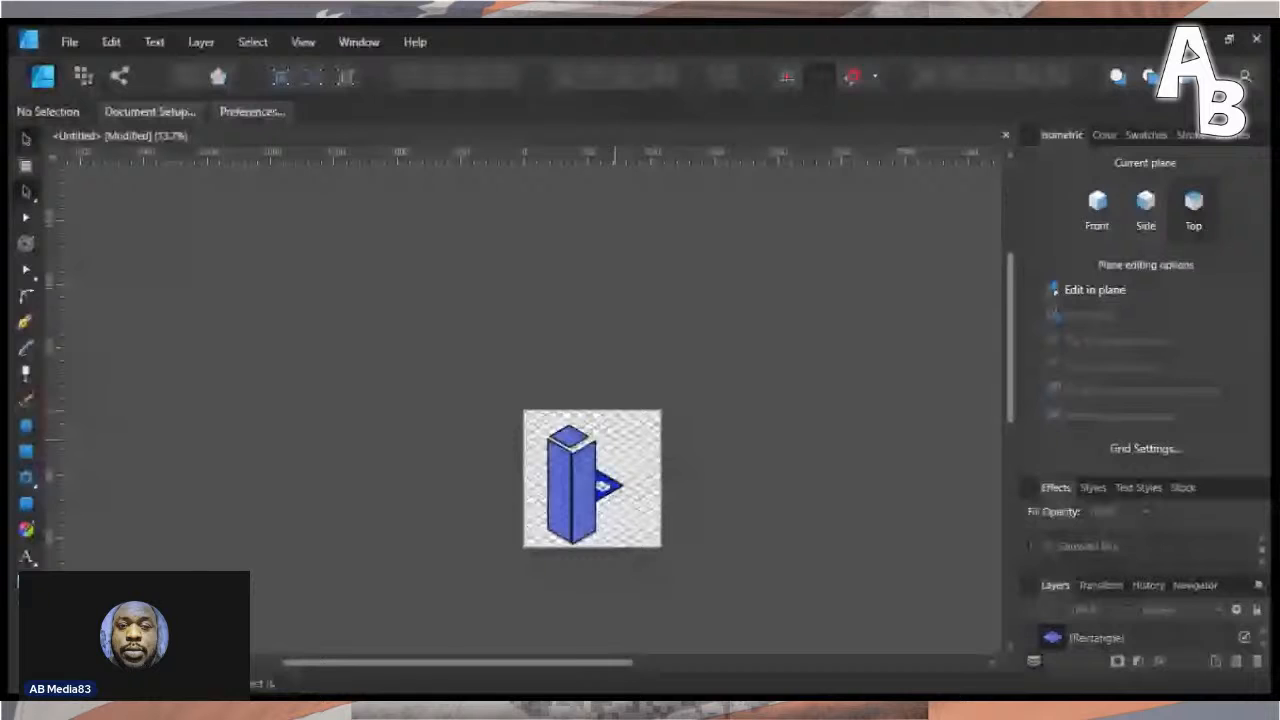
left_click(570, 438)
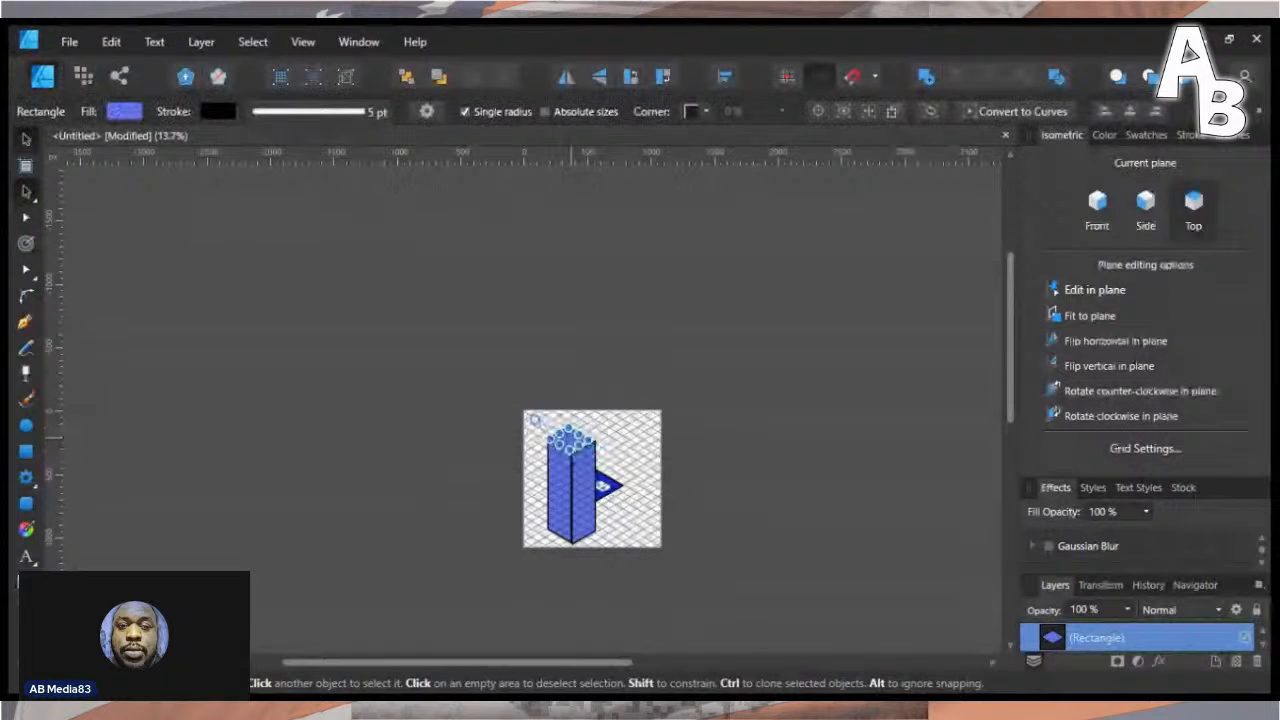
left_click(510, 466)
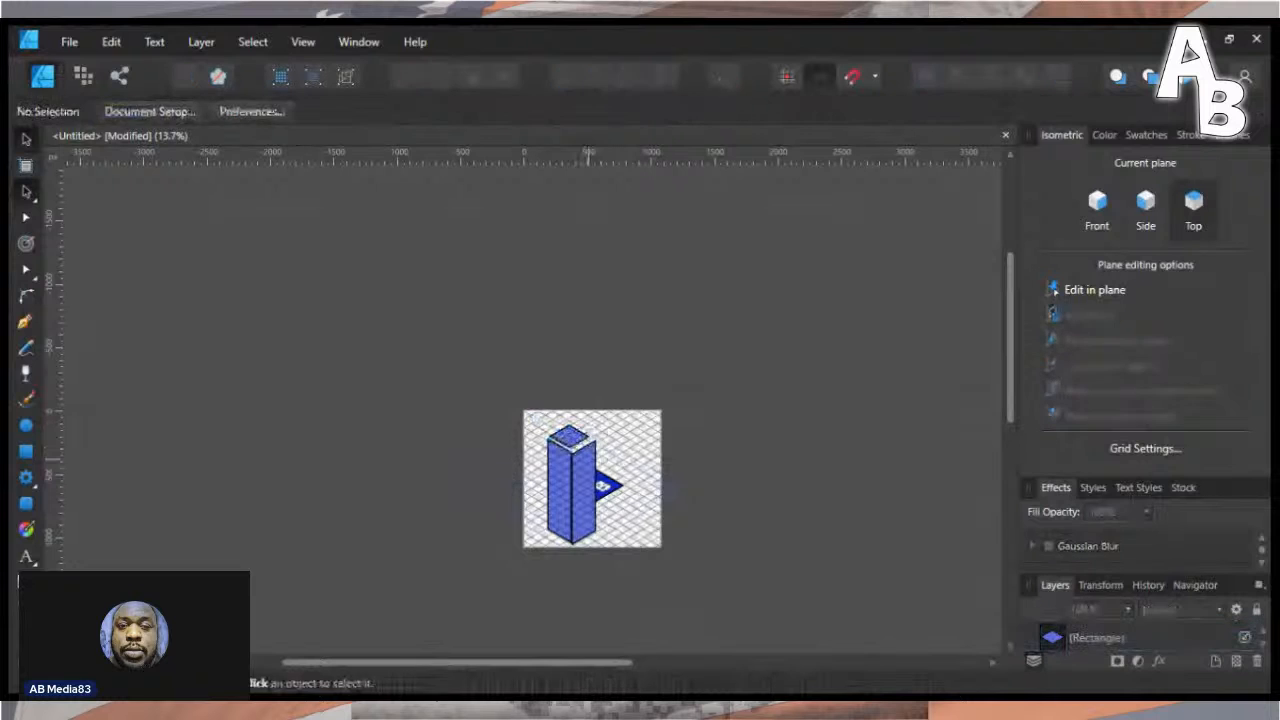
left_click(571, 438)
left_click_drag(571, 448, 573, 454)
left_click(552, 487)
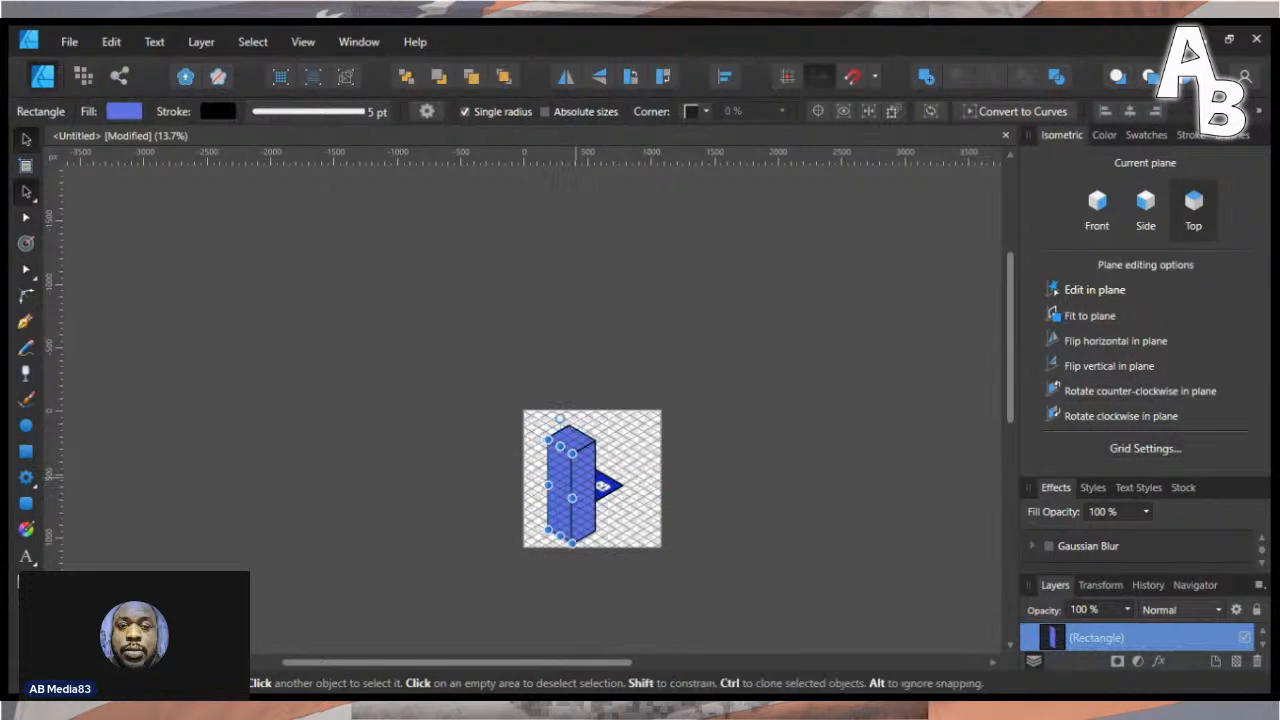
key("ctrl+d")
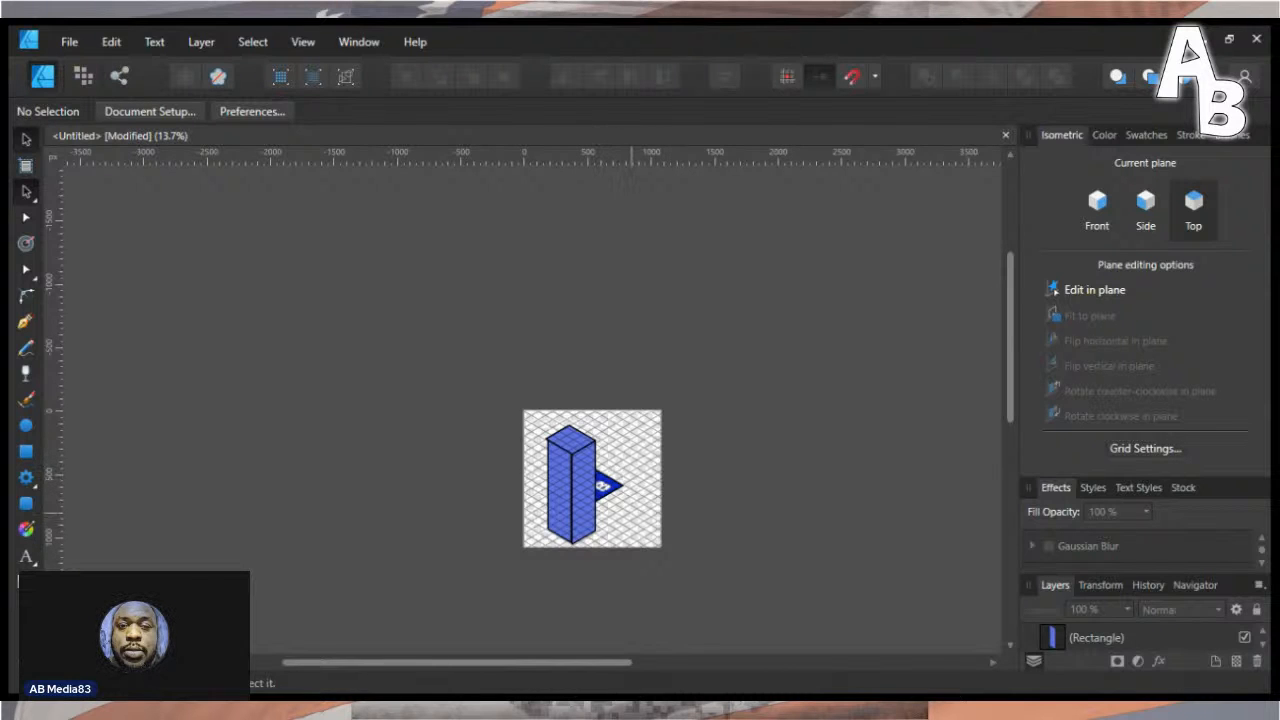
left_click(598, 487)
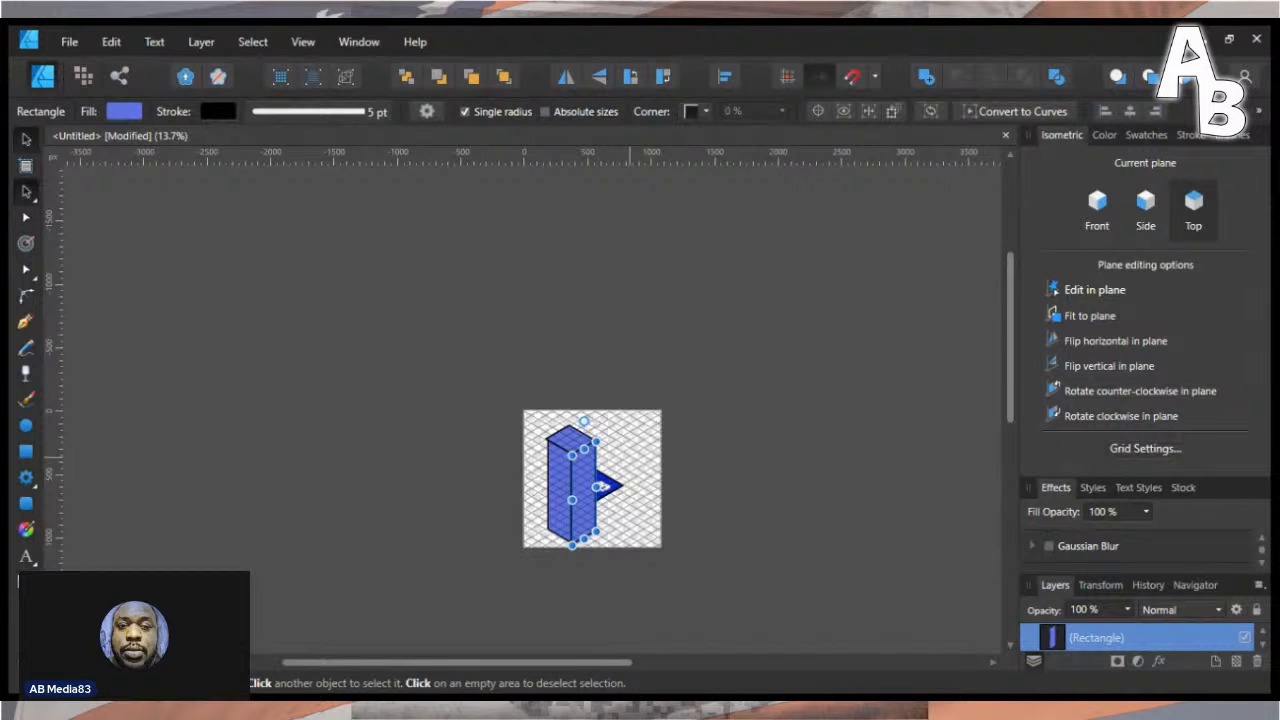
key("ctrl+d")
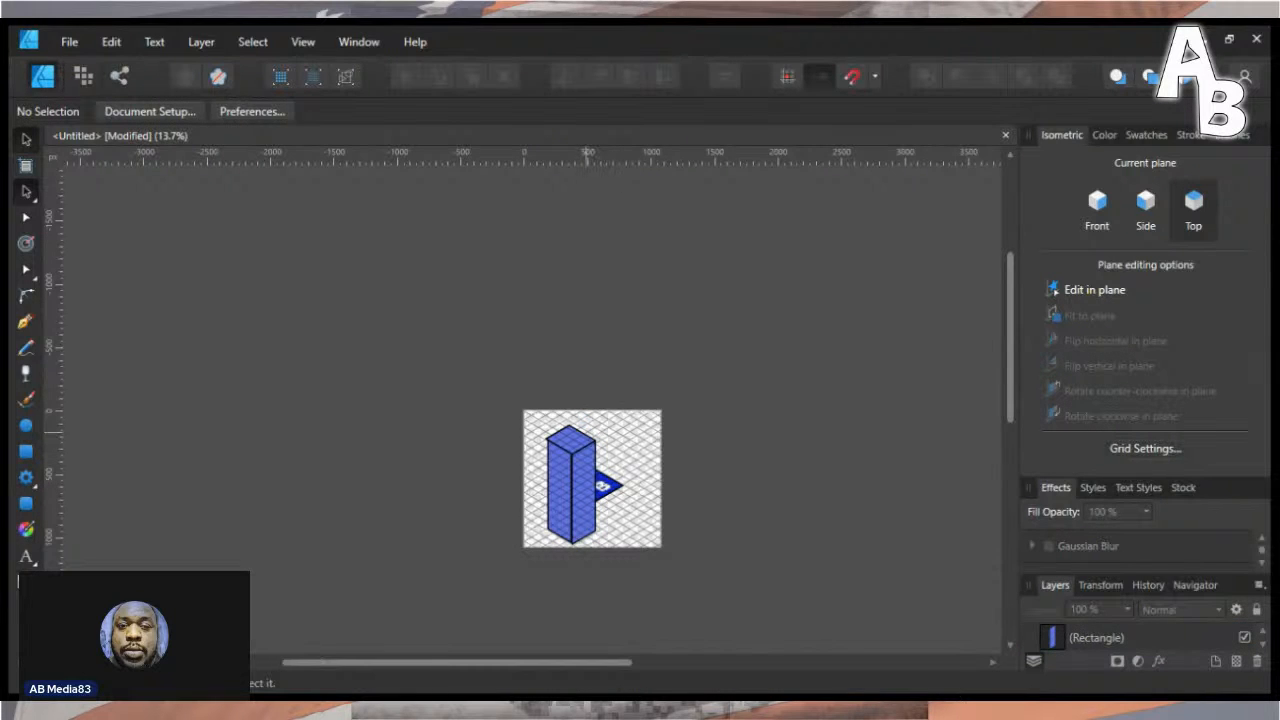
left_click_drag(611, 432, 546, 511)
left_click_drag(530, 414, 662, 548)
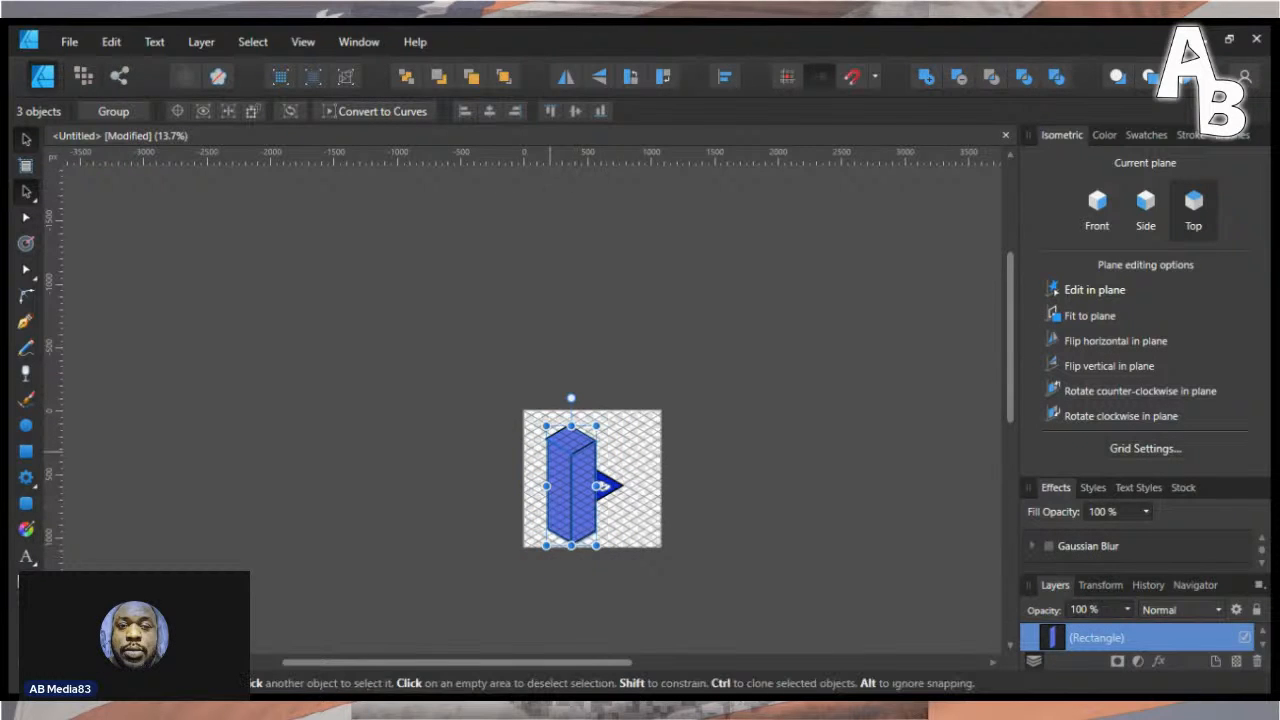
mouse_move(601, 486)
left_mouse_down()
mouse_move(657, 486)
mouse_move(600, 486)
left_mouse_up()
left_click(600, 486)
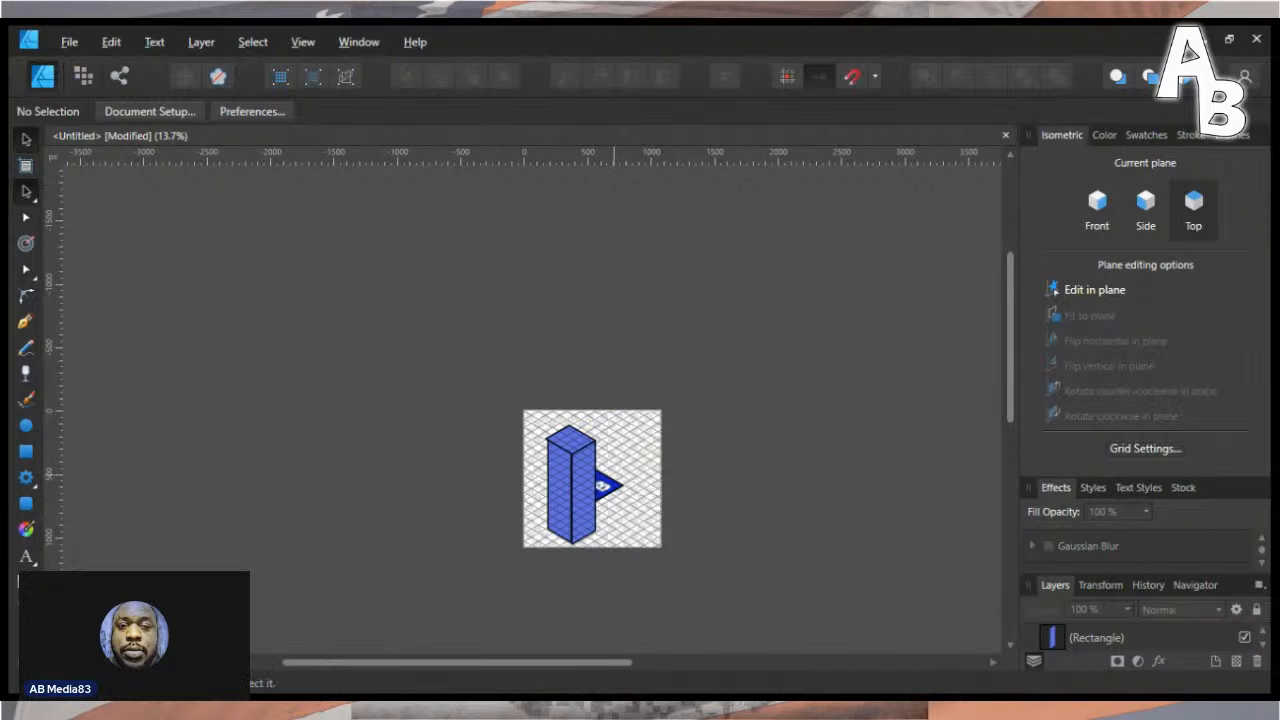
- Select all three faces of the column, move them over the tile's far half, and group them
left_click_drag(651, 421, 478, 540)
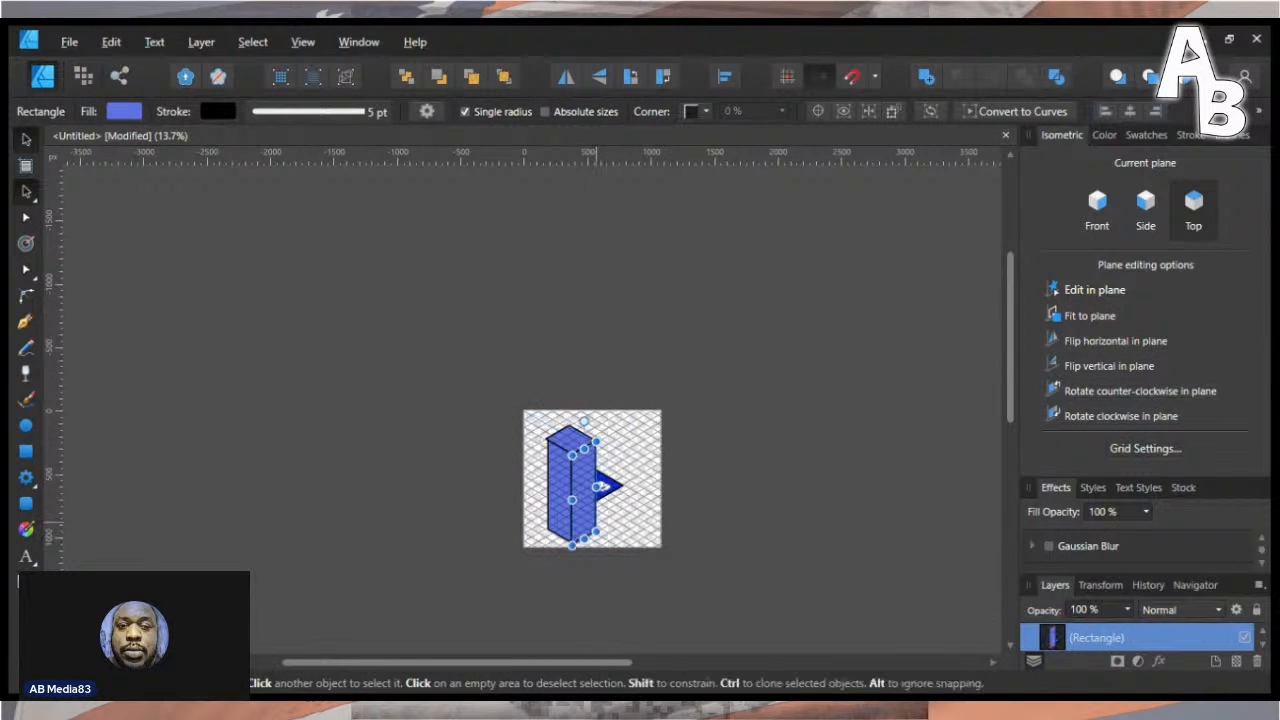
left_click(531, 427)
left_click_drag(528, 406, 650, 554)
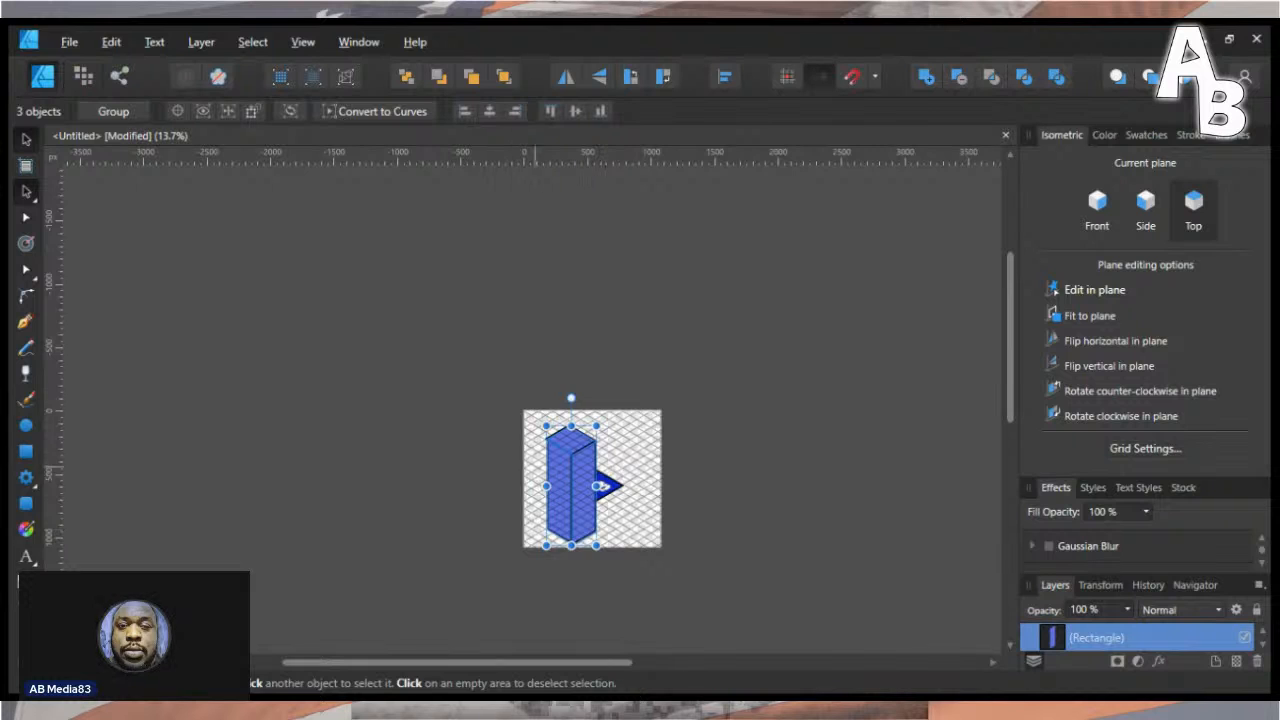
left_click_drag(576, 496, 618, 500)
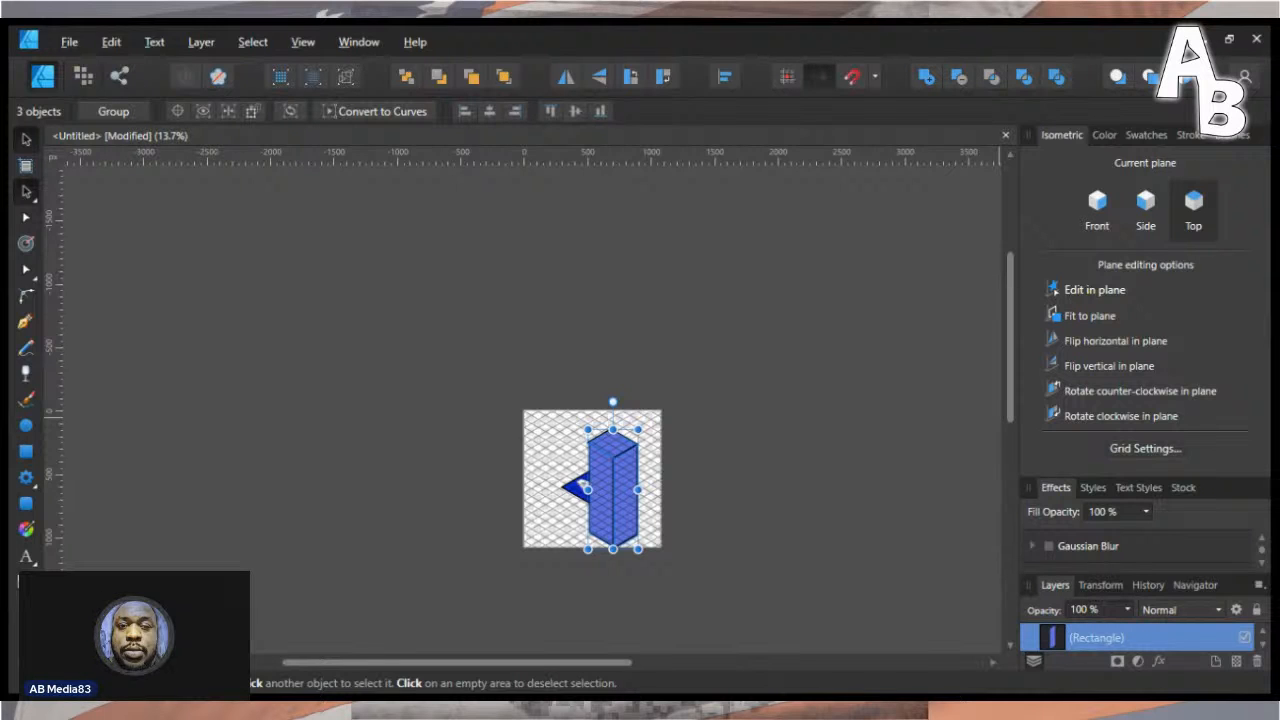
left_click_drag(612, 470, 612, 470)
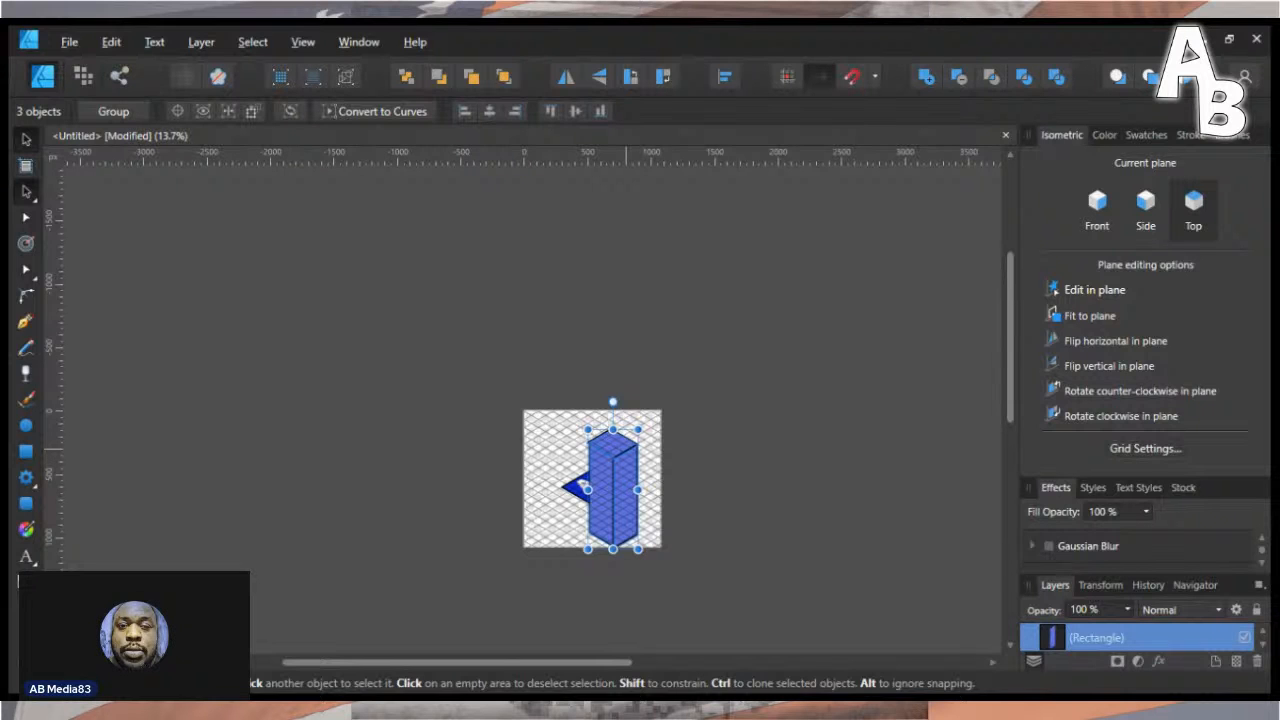
key("ctrl+g")
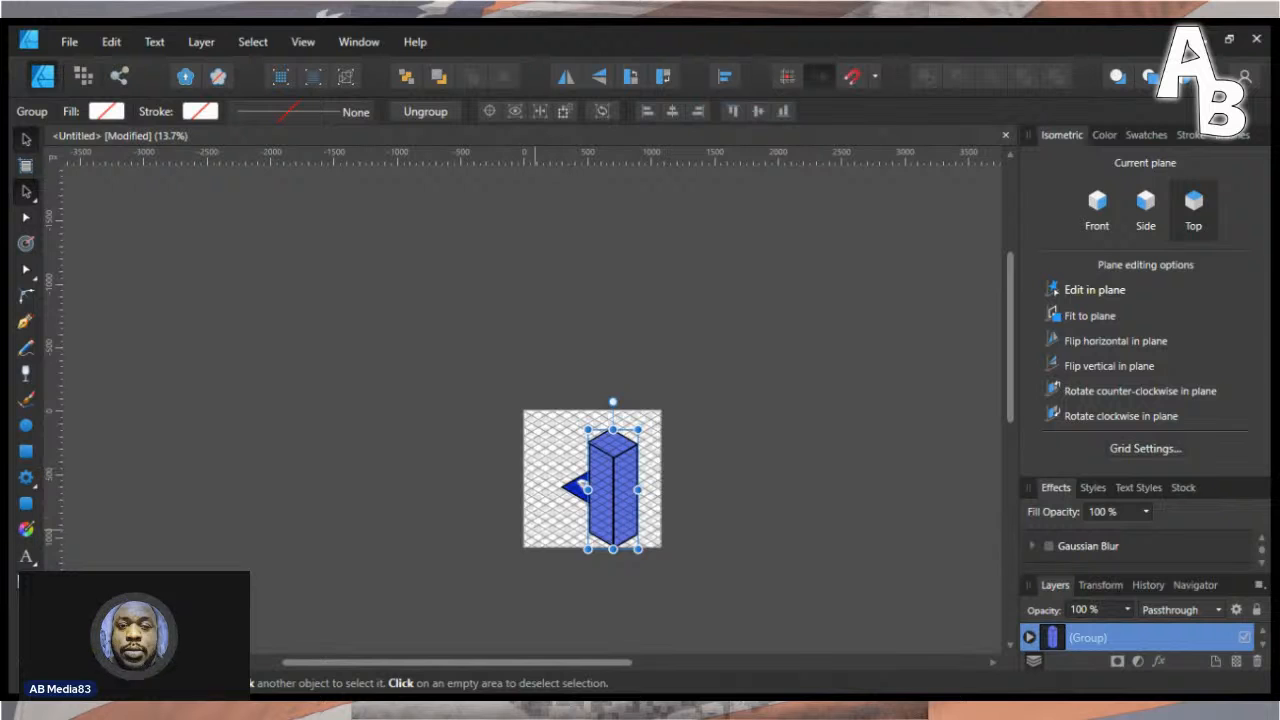
- Scale the grouped column down to a small pillar and place it beside the AB tile's left corner
mouse_move(585, 487)
left_mouse_down()
mouse_move(544, 480)
mouse_move(562, 467)
mouse_move(617, 485)
left_mouse_up()
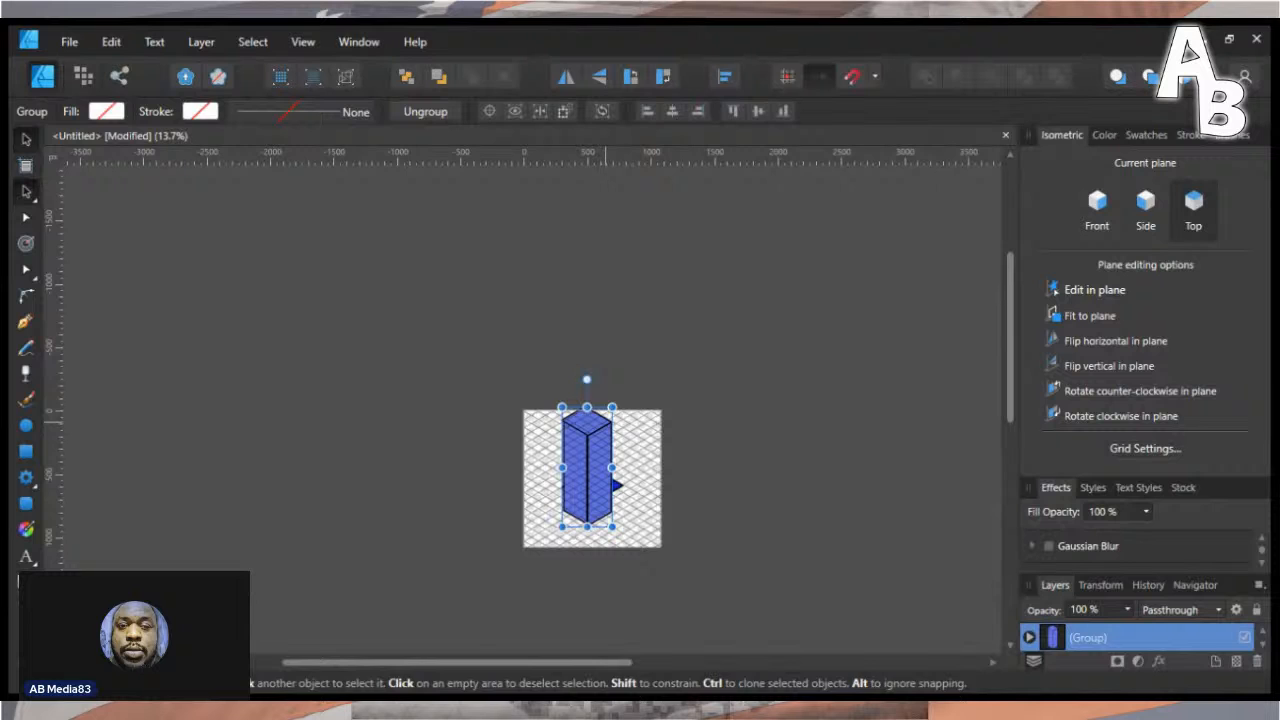
key("ctrl+z")
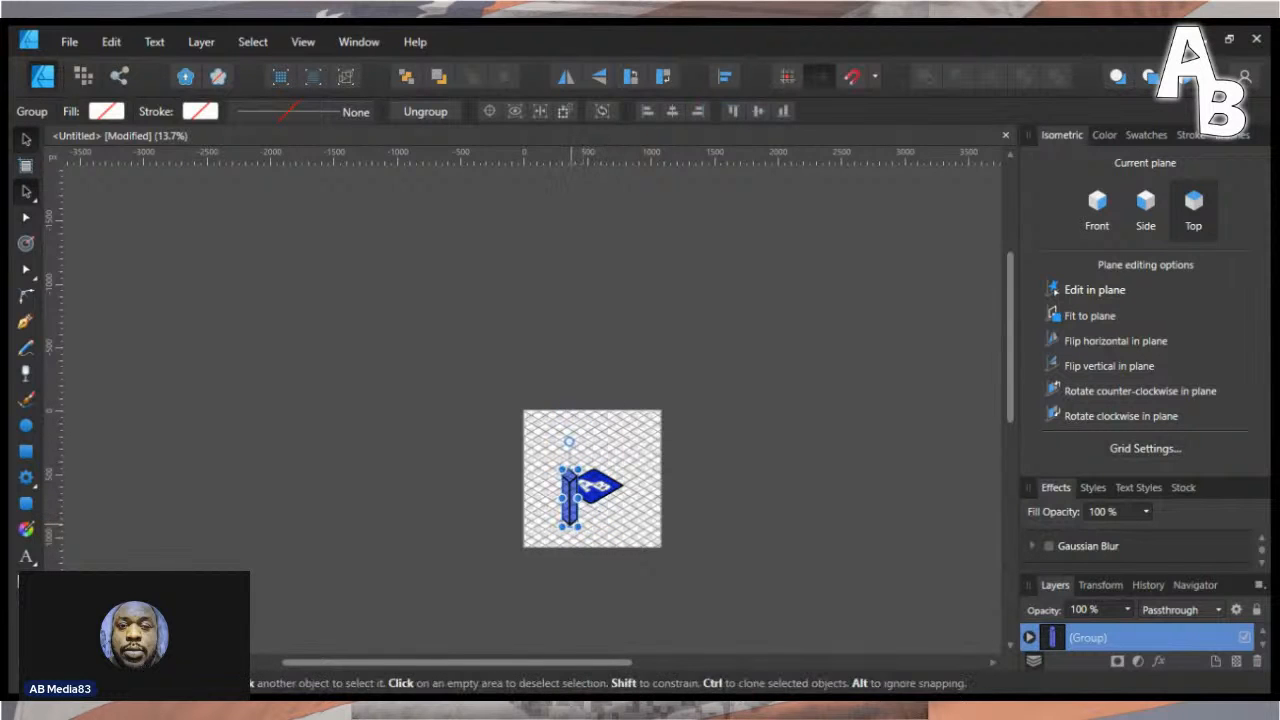
left_click_drag(569, 495, 552, 457)
left_click(580, 462)
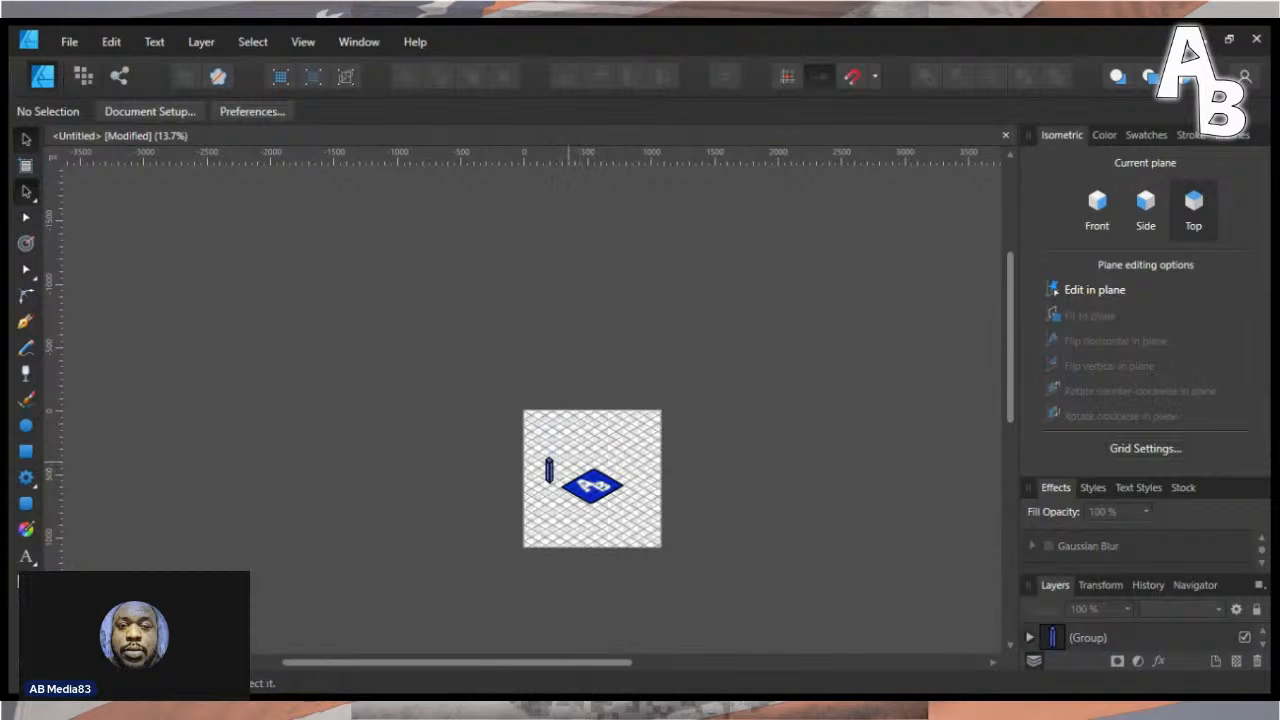
mouse_move(549, 477)
left_mouse_down()
mouse_move(582, 467)
mouse_move(553, 458)
left_mouse_up()
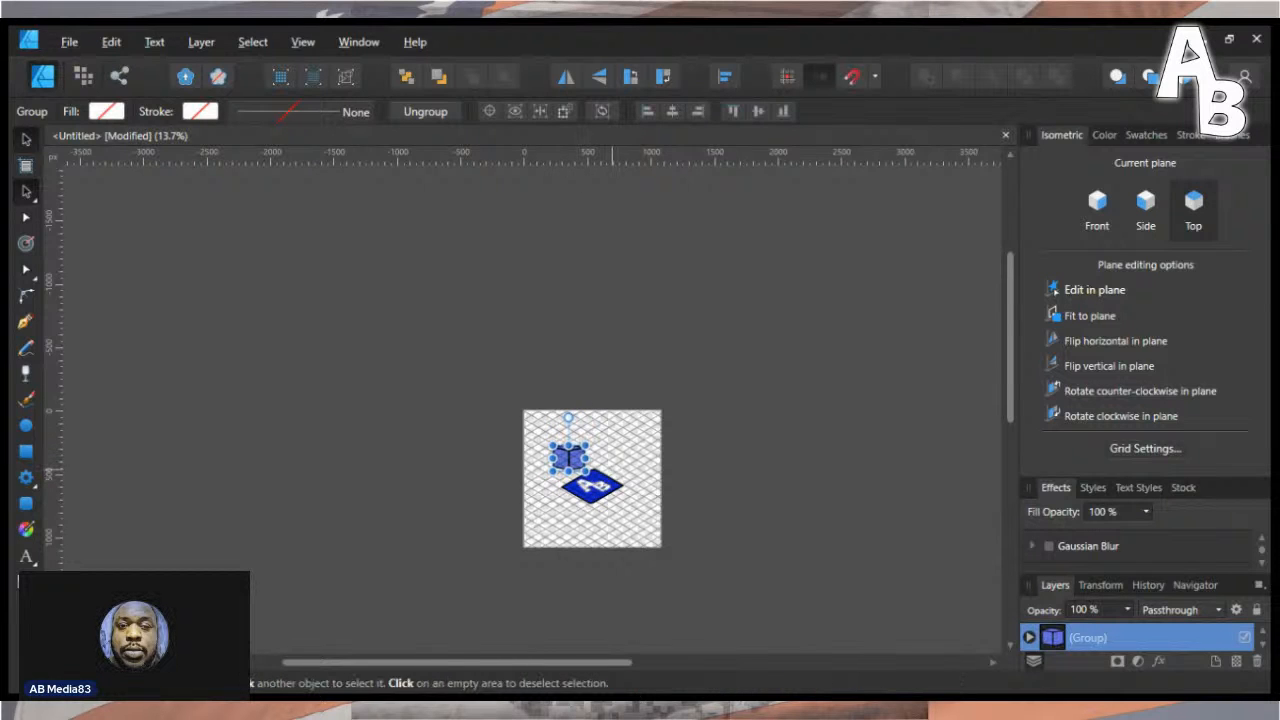
key("ctrl+z")
key("ctrl+z")
- Widen the small pillar into a broad box above the AB tile's upper-left edge
mouse_move(553, 470)
left_mouse_down()
mouse_move(584, 471)
mouse_move(557, 455)
left_mouse_up()
left_click(555, 492)
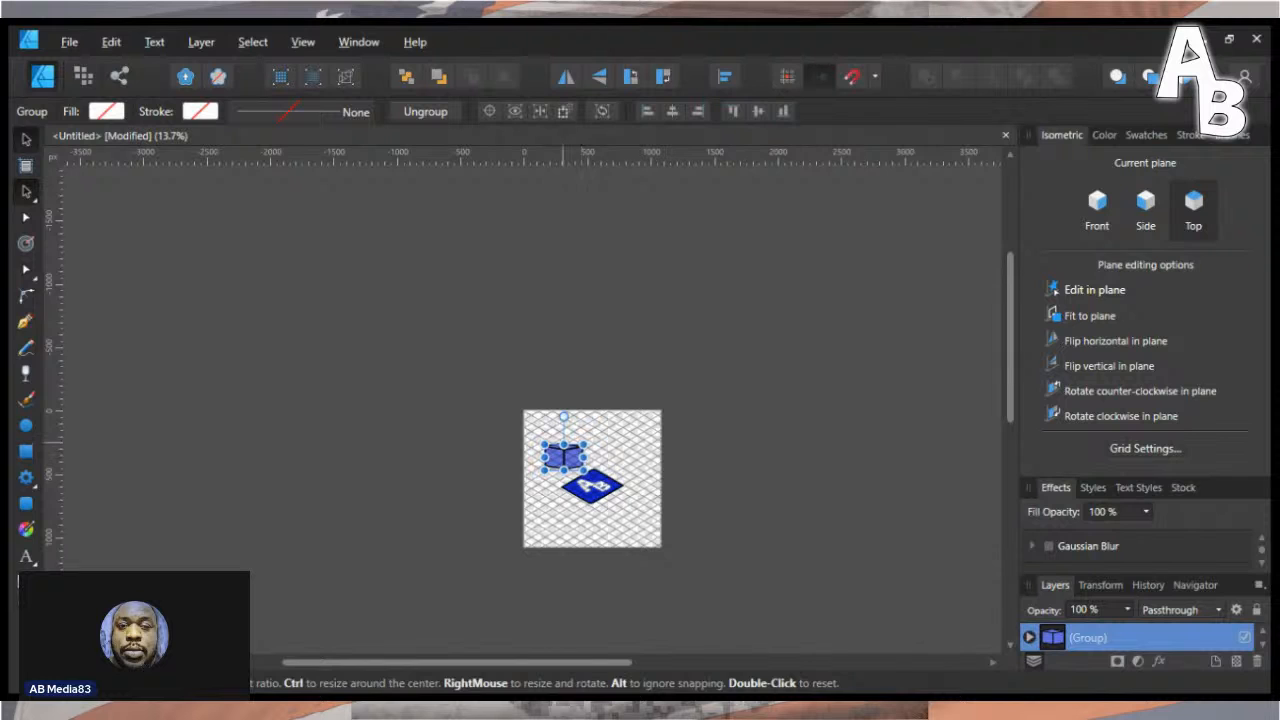
key("ctrl+d")
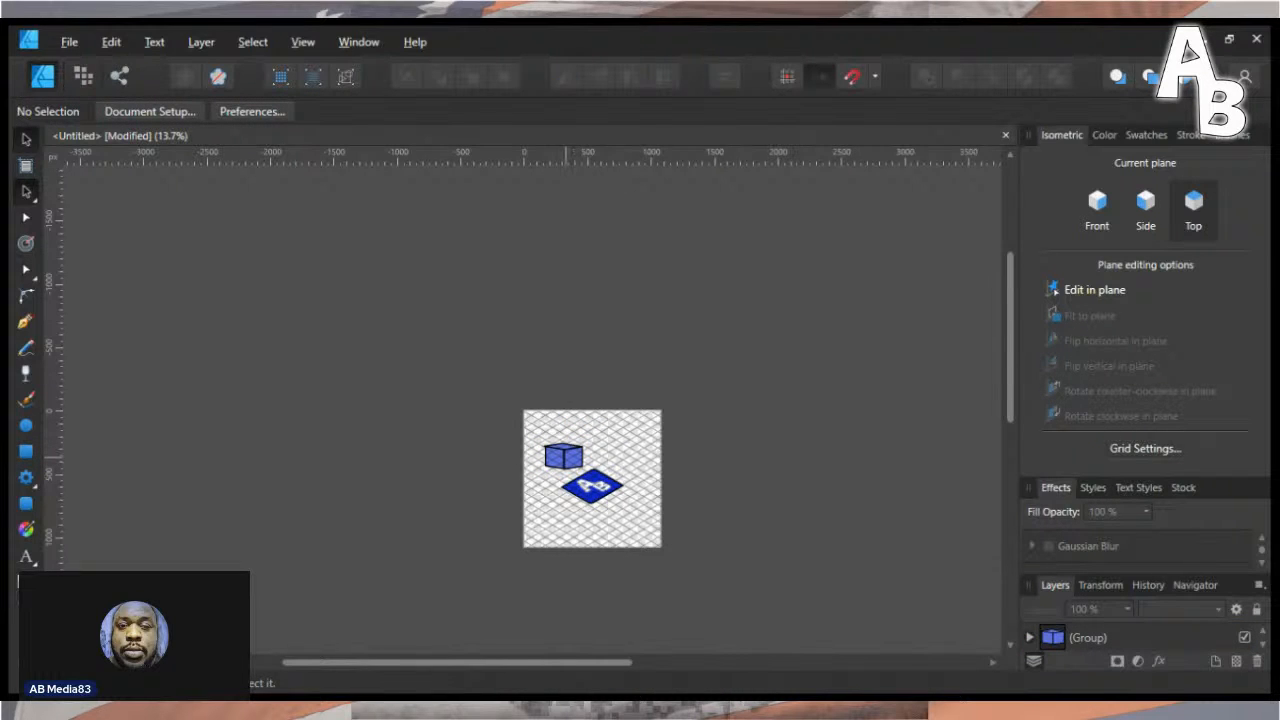
- Copy the box to its right as a narrow column, and place a second, slightly higher column between them
left_click(563, 455)
left_click_drag(563, 455, 617, 450)
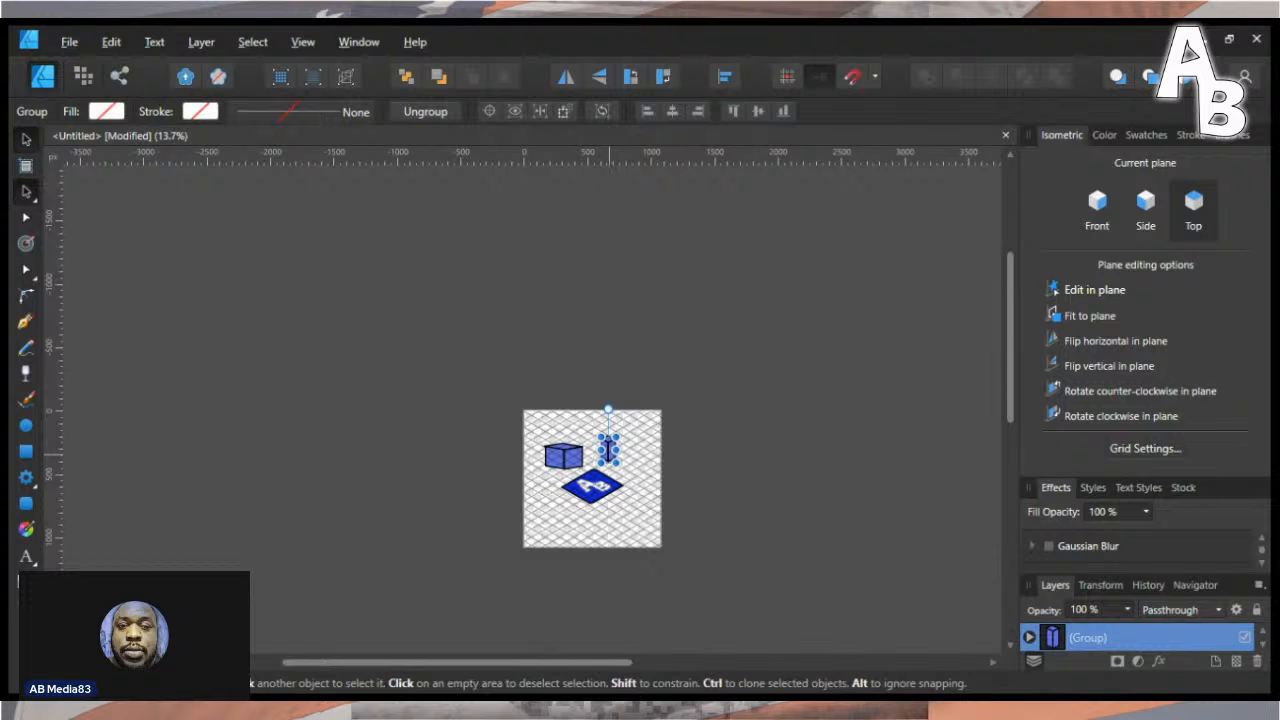
mouse_move(608, 450)
left_mouse_down()
mouse_move(628, 450)
mouse_move(592, 440)
left_mouse_up()
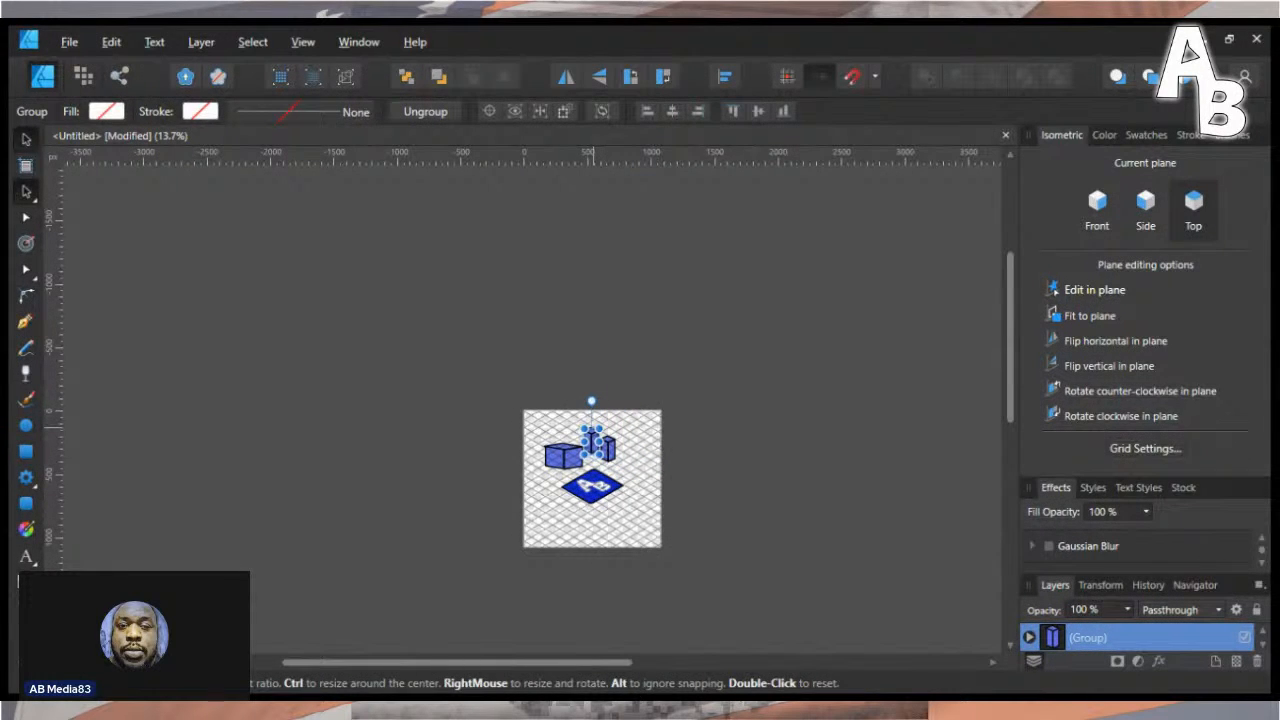
key("ctrl+d")
- Stretch the narrow column nearest the box upward to make it taller
scroll(592, 500, "down", 1)
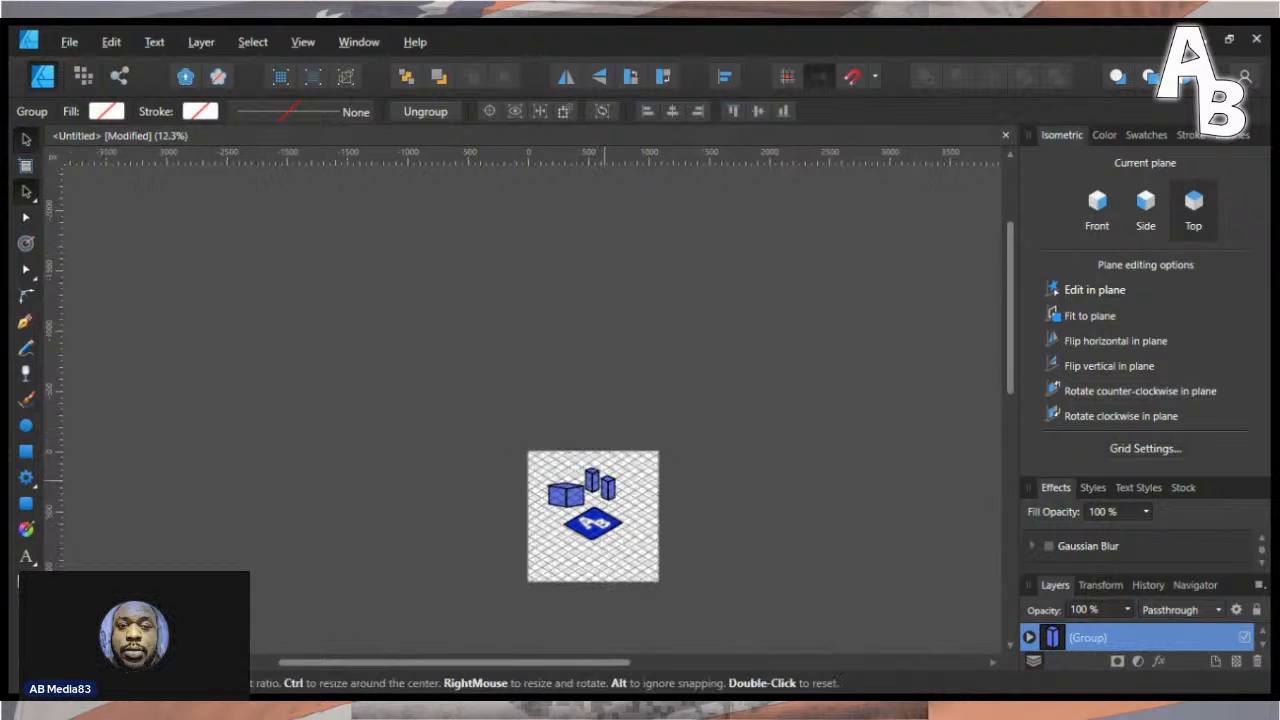
scroll(600, 484, "up", 4)
left_click(592, 480)
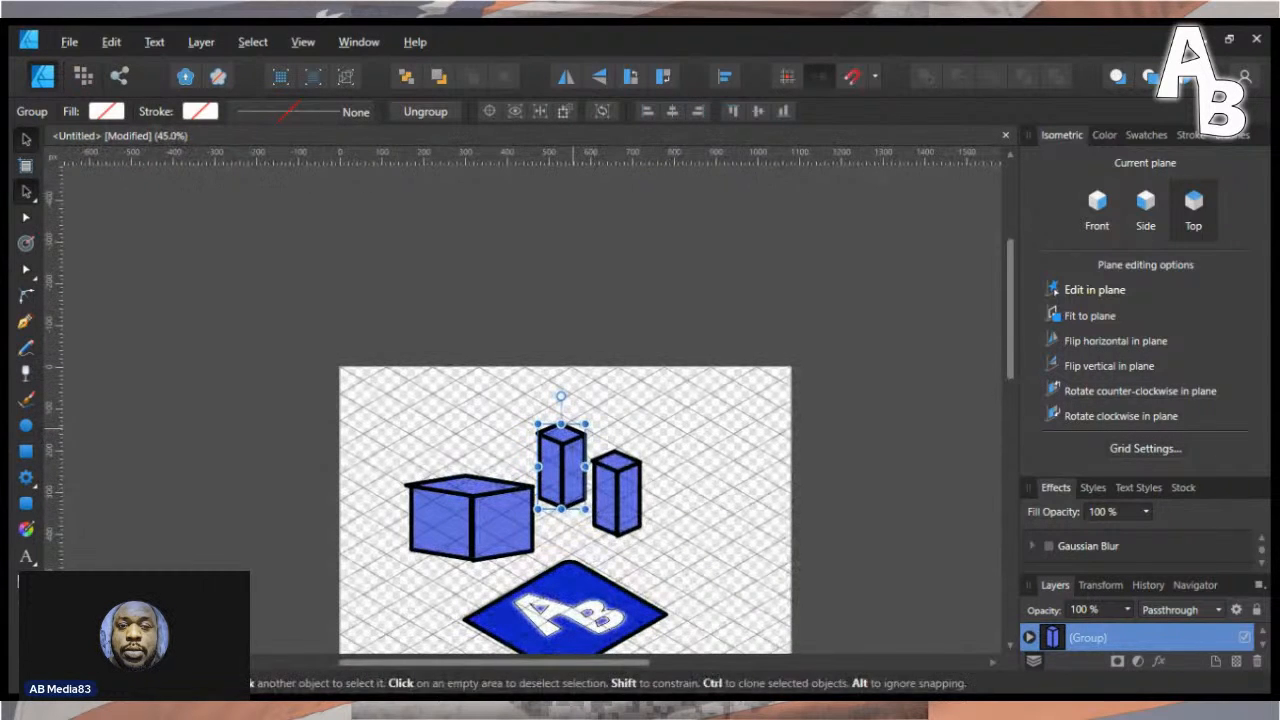
left_click_drag(561, 425, 561, 390)
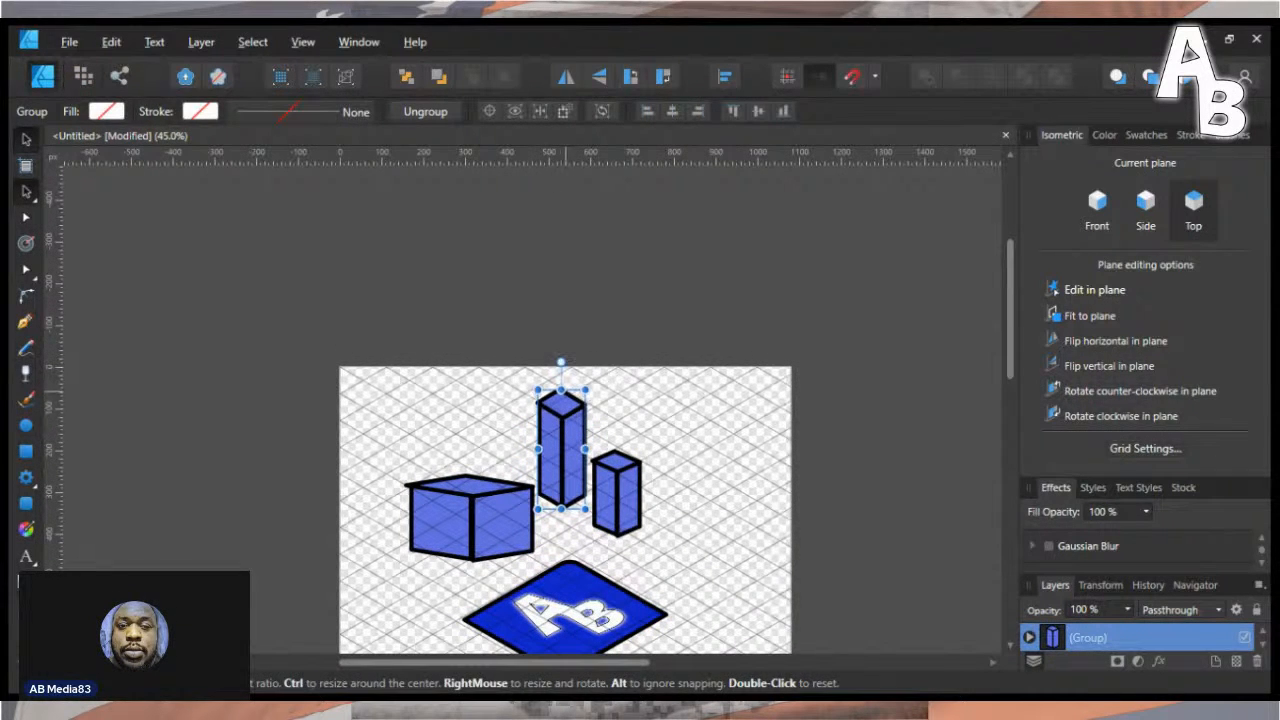
- Place a copy of the shorter column at the artboard's top edge, with the other short column below it
left_click(612, 490)
mouse_move(612, 490)
left_mouse_down()
mouse_move(647, 444)
mouse_move(605, 479)
mouse_move(629, 476)
mouse_move(631, 428)
mouse_move(661, 416)
mouse_move(696, 425)
mouse_move(608, 413)
mouse_move(608, 392)
left_mouse_up()
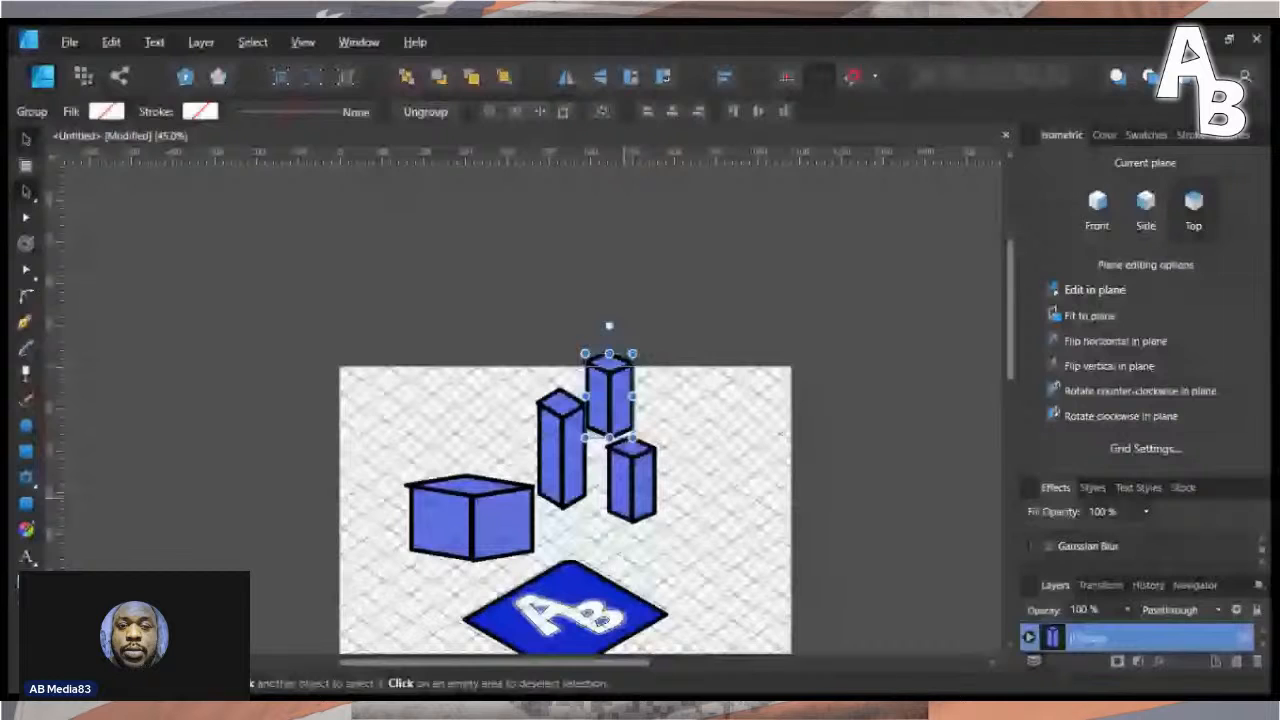
left_click(584, 447)
left_click(630, 480)
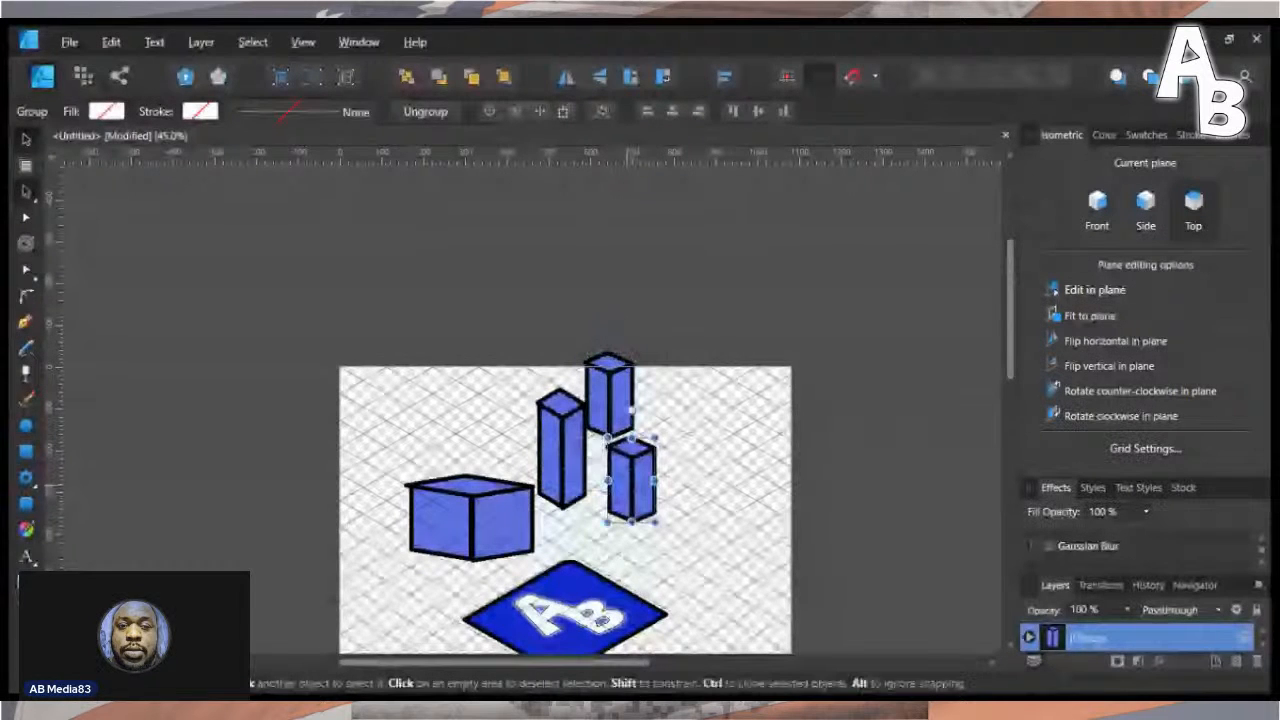
- Add a tall copy of the column at the box's left end and send it behind the box
mouse_move(630, 480)
left_mouse_down()
mouse_move(404, 435)
mouse_move(415, 545)
left_mouse_up()
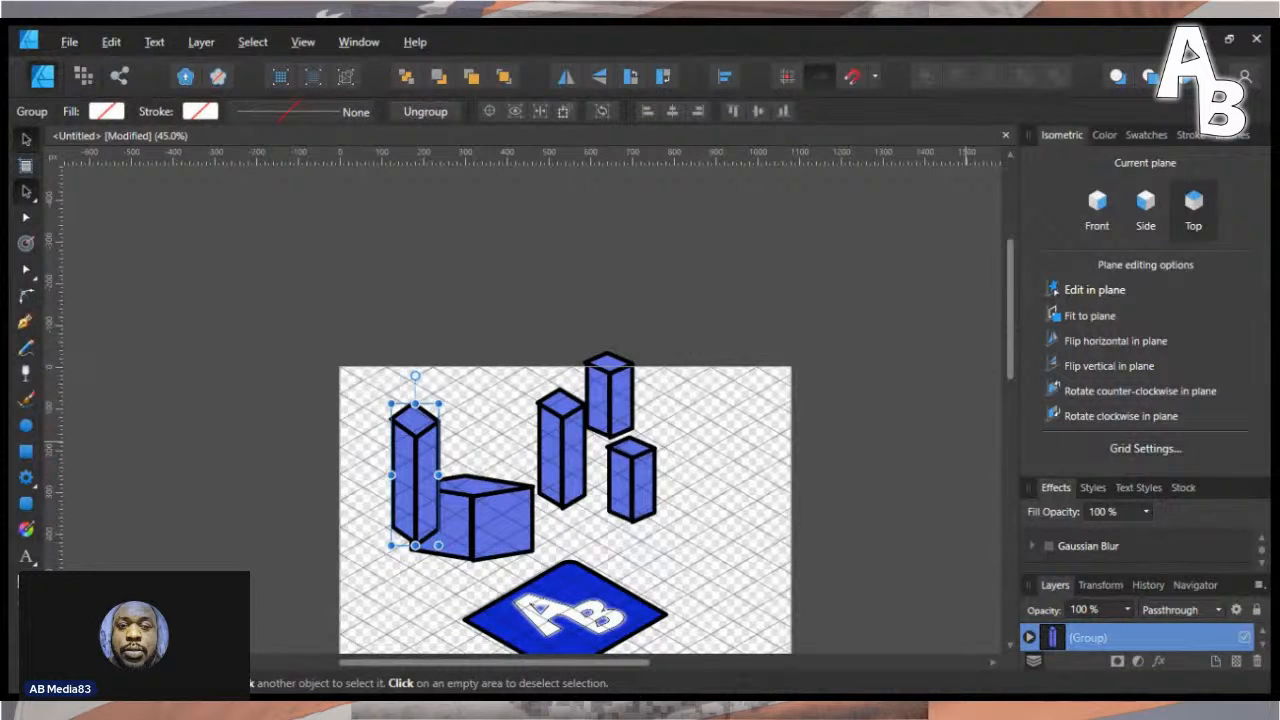
scroll(1140, 638, "down", 2)
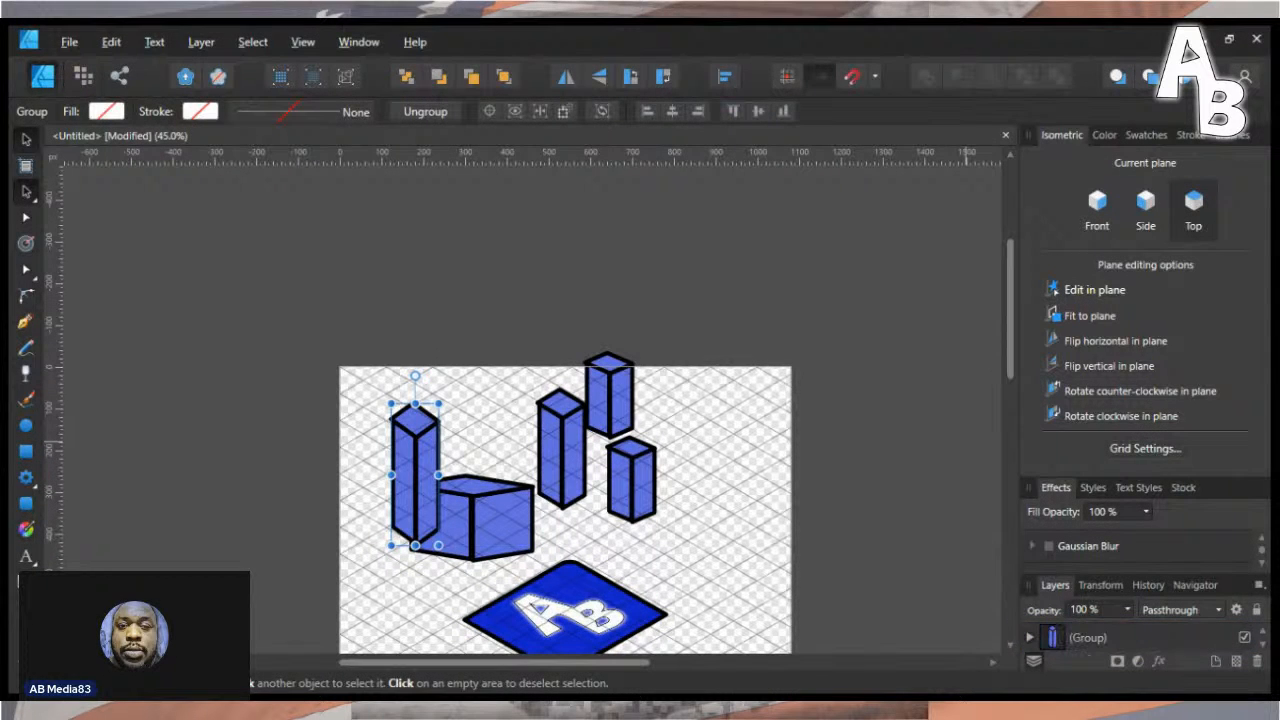
scroll(565, 510, "up", 1)
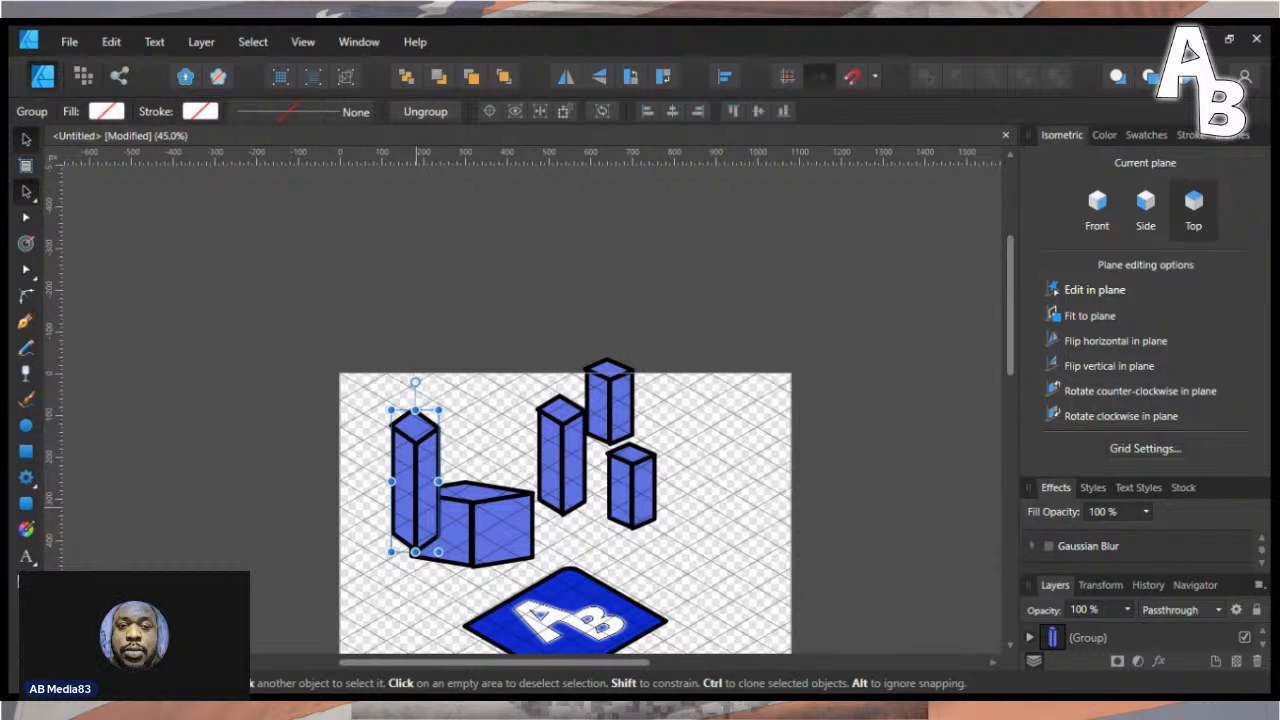
key("ctrl+shift+bracketleft")
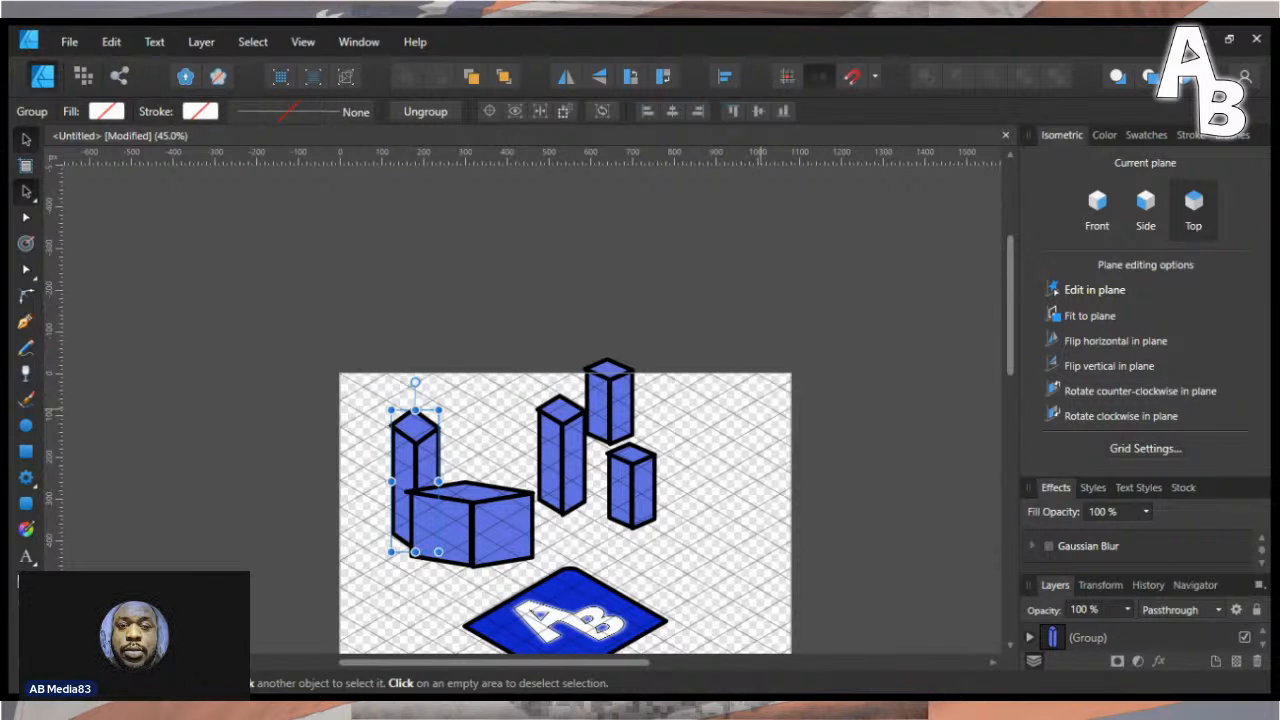
- Arrange three tall columns in a row behind the box using copies of the rear column
mouse_move(415, 460)
left_mouse_down()
mouse_move(488, 460)
mouse_move(404, 465)
mouse_move(507, 465)
mouse_move(439, 455)
left_mouse_up()
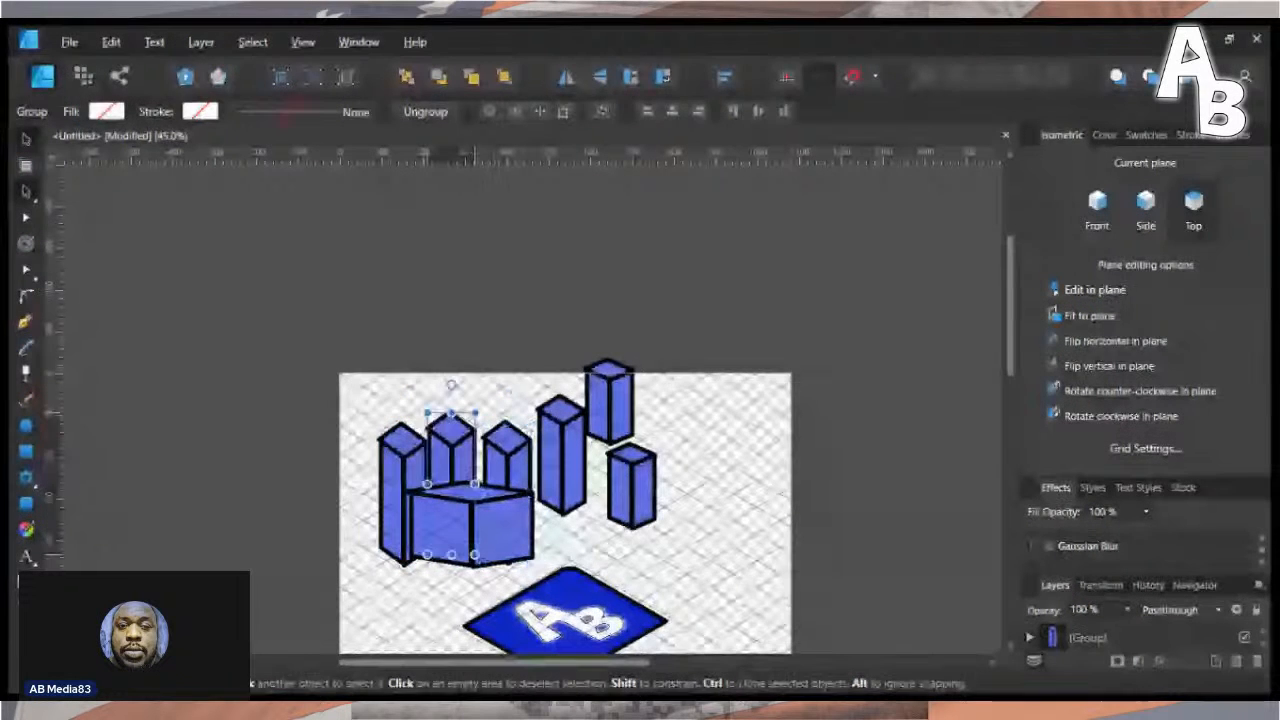
scroll(474, 545, "down", 1)
scroll(474, 500, "down", 1)
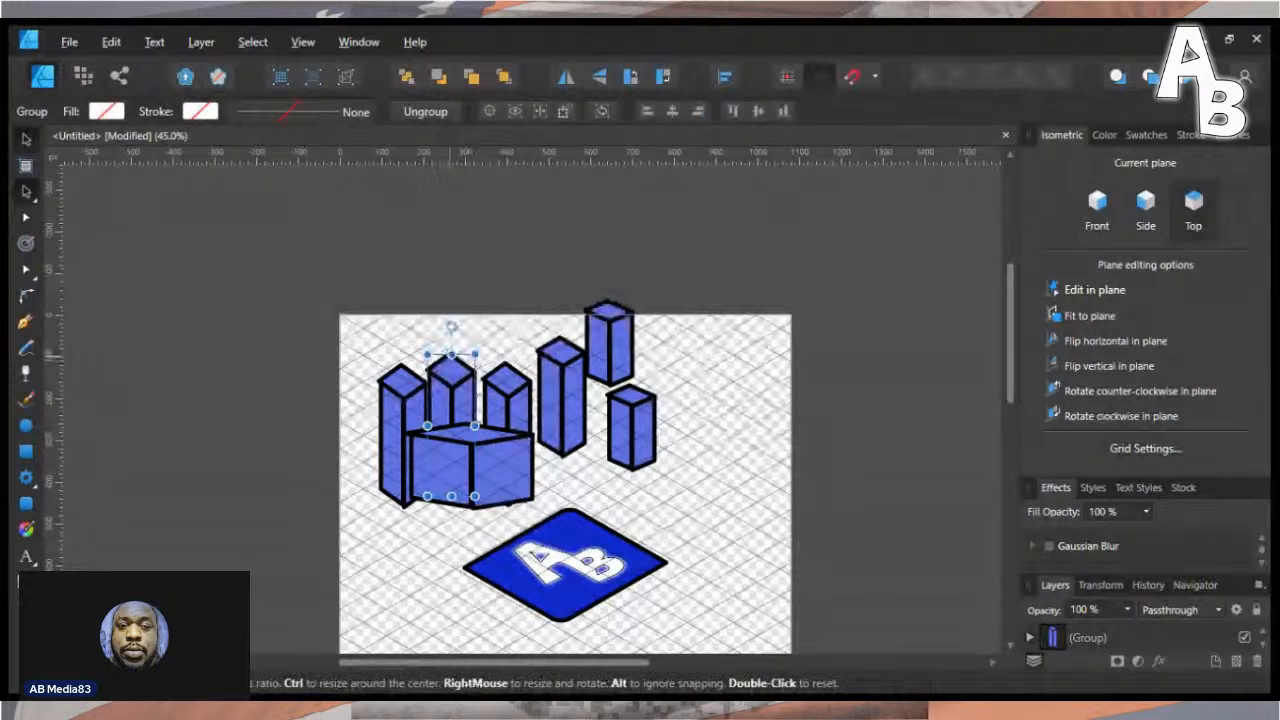
- Select the box with its three rear columns, scale the cluster down, and place it against the AB tile's upper-left edge
left_click(367, 358)
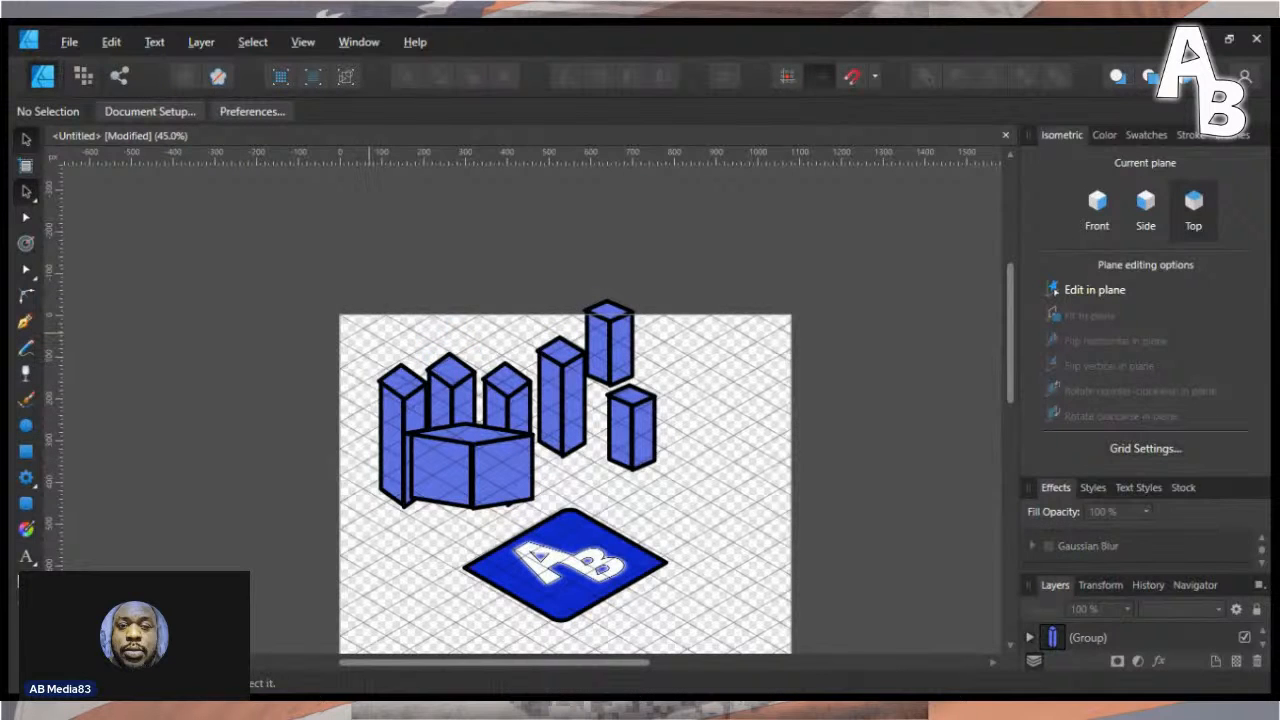
left_click_drag(368, 332, 540, 508)
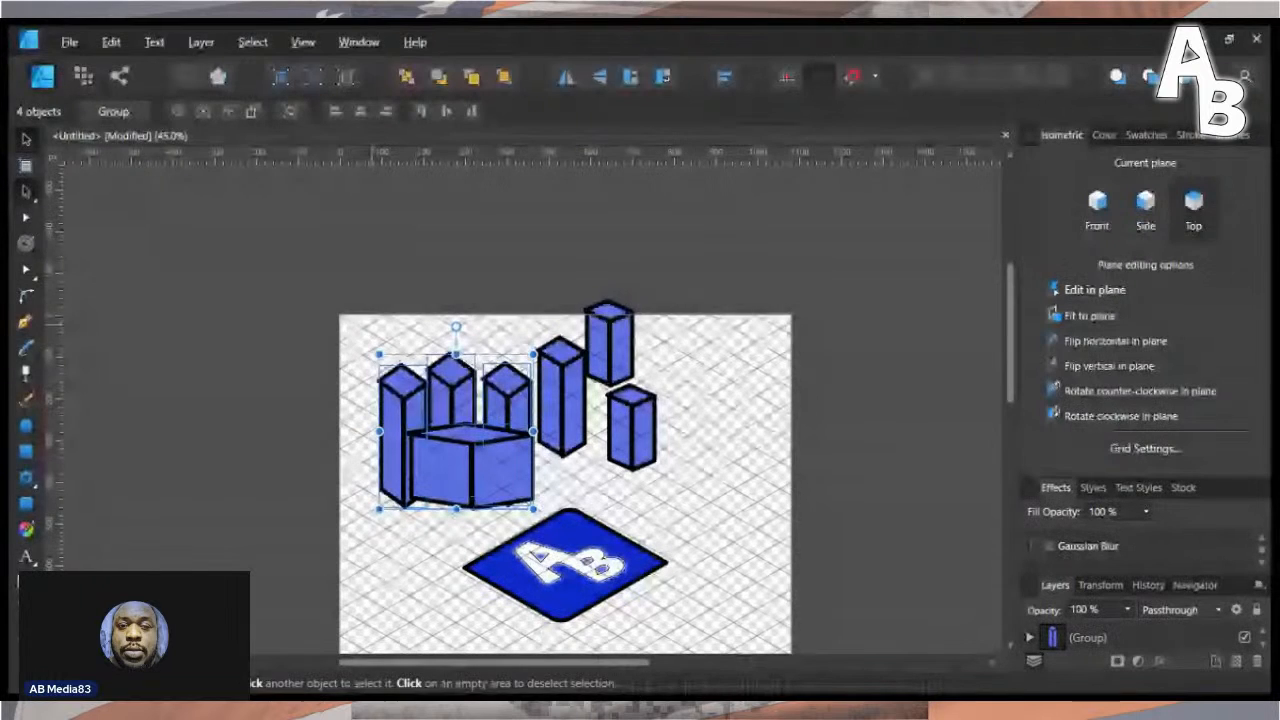
left_click_drag(379, 355, 426, 418)
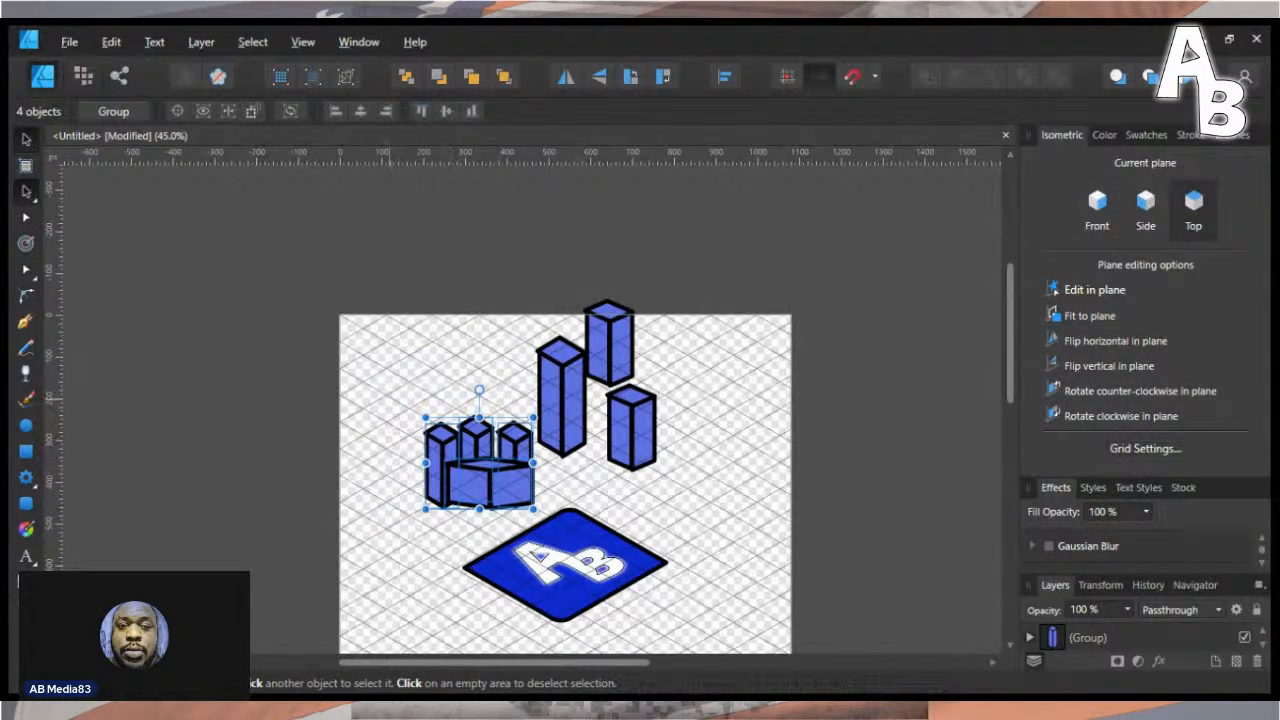
left_click_drag(426, 418, 494, 480)
- Shorten the column above the AB tile and move the other two left of the cluster, making the upper one taller
left_click(560, 400)
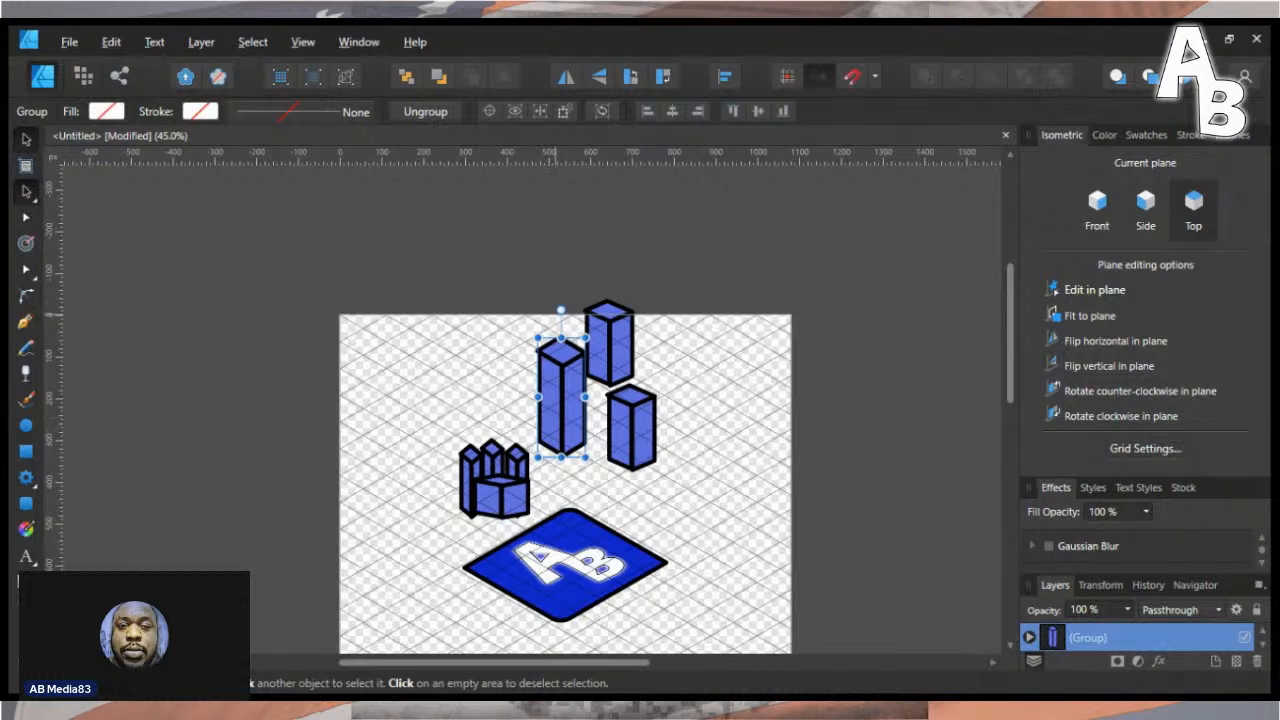
left_click_drag(561, 338, 558, 460)
left_click_drag(652, 422, 459, 513)
left_click_drag(609, 345, 443, 333)
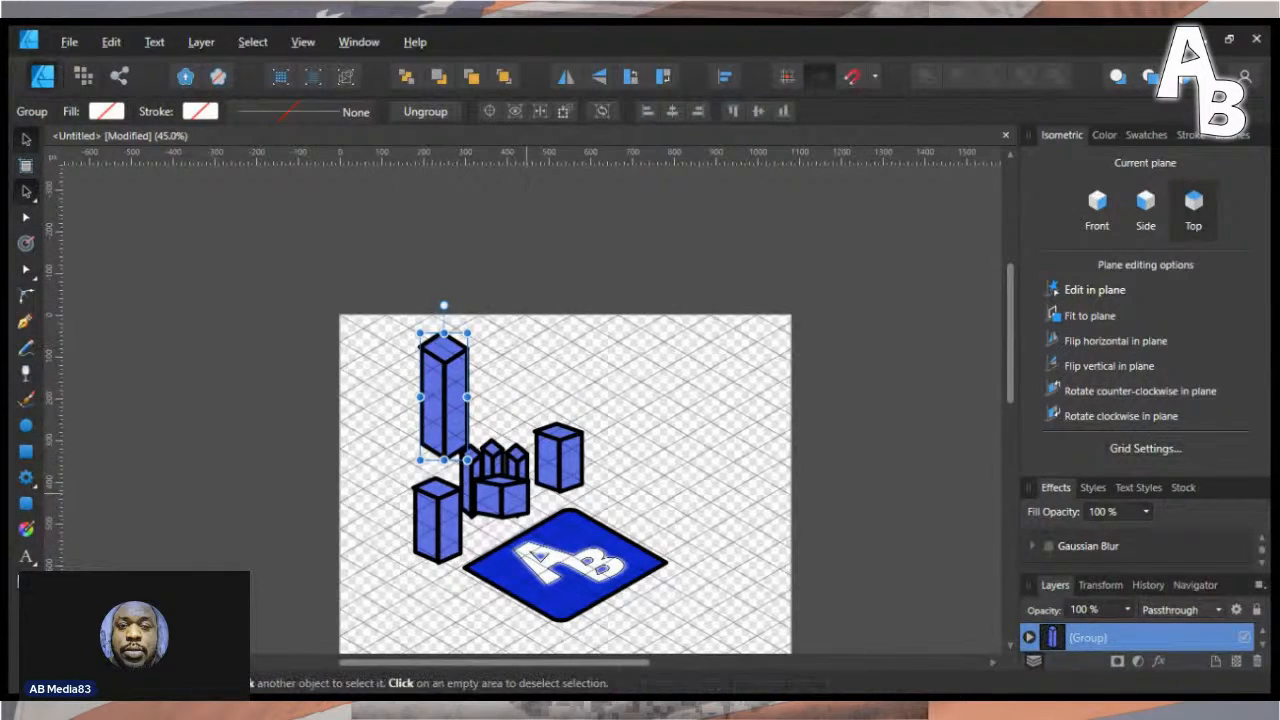
- Draw a small rectangle over the AB tile's right corner, using a blue fill of H 225, S 67, L 55
scroll(552, 461, "down", 1)
scroll(552, 463, "up", 1)
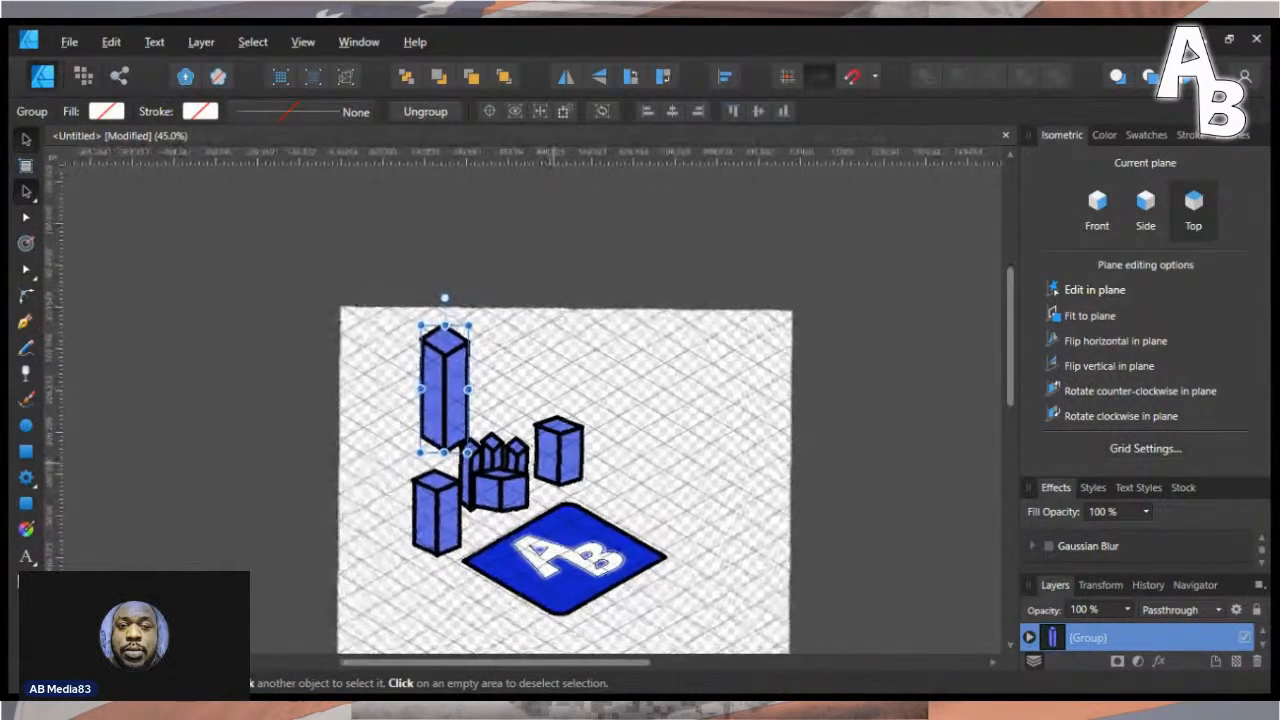
scroll(553, 462, "down", 5)
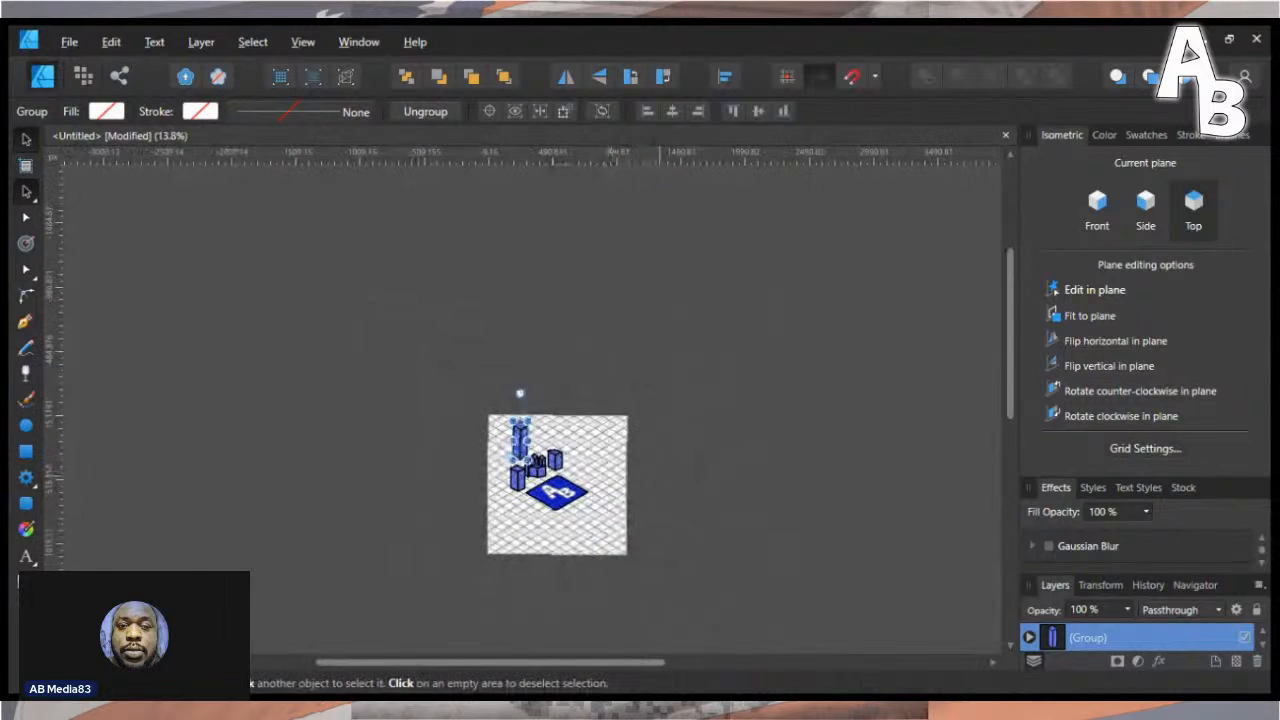
scroll(525, 516, "down", 1)
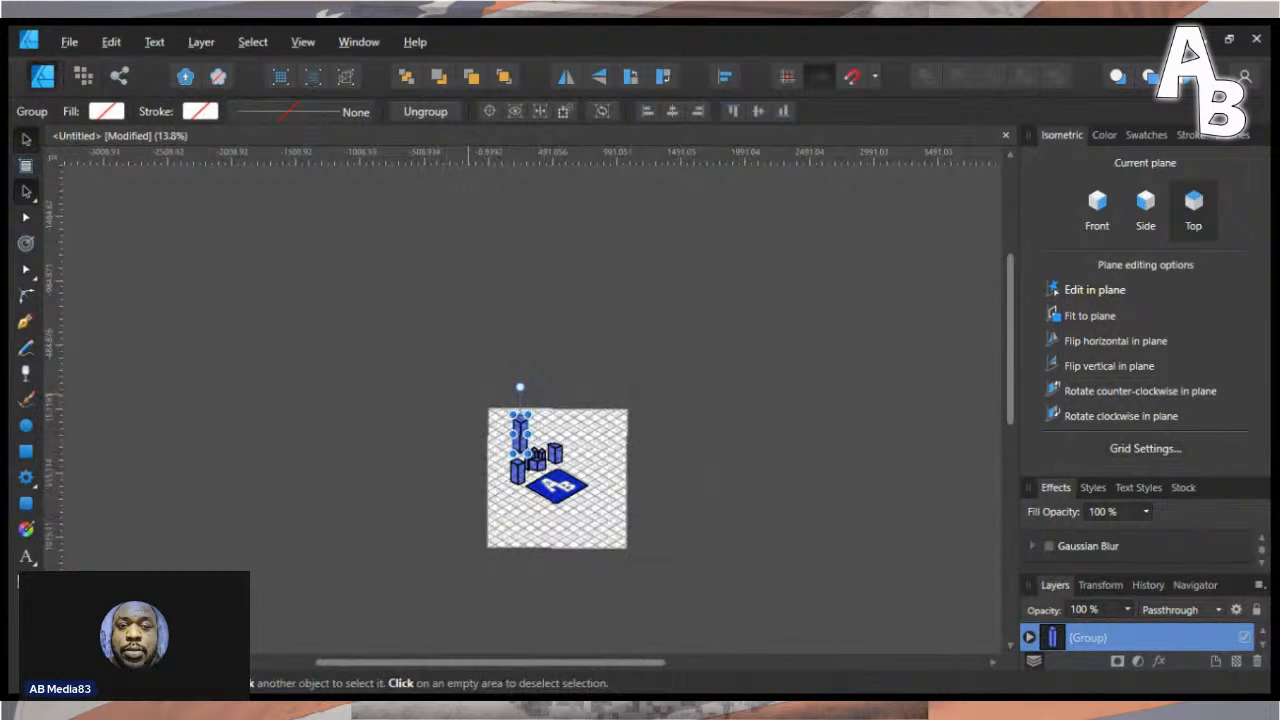
key("ctrl+d")
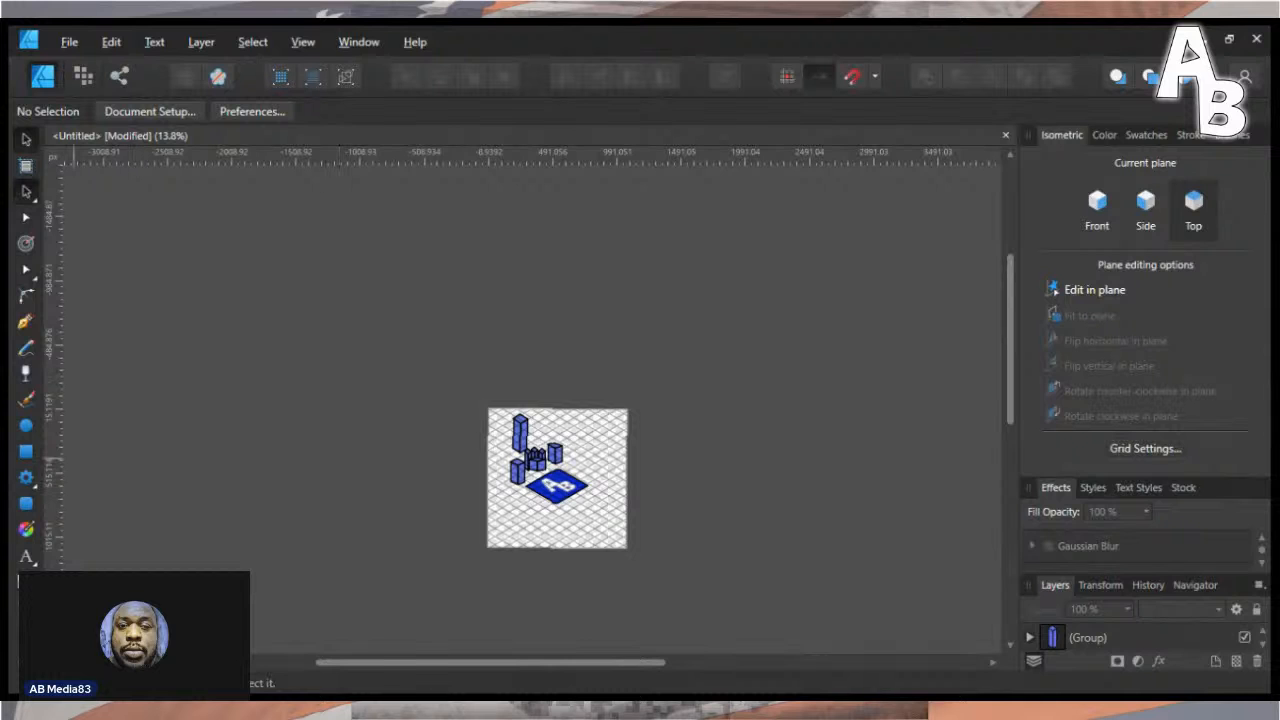
key("m")
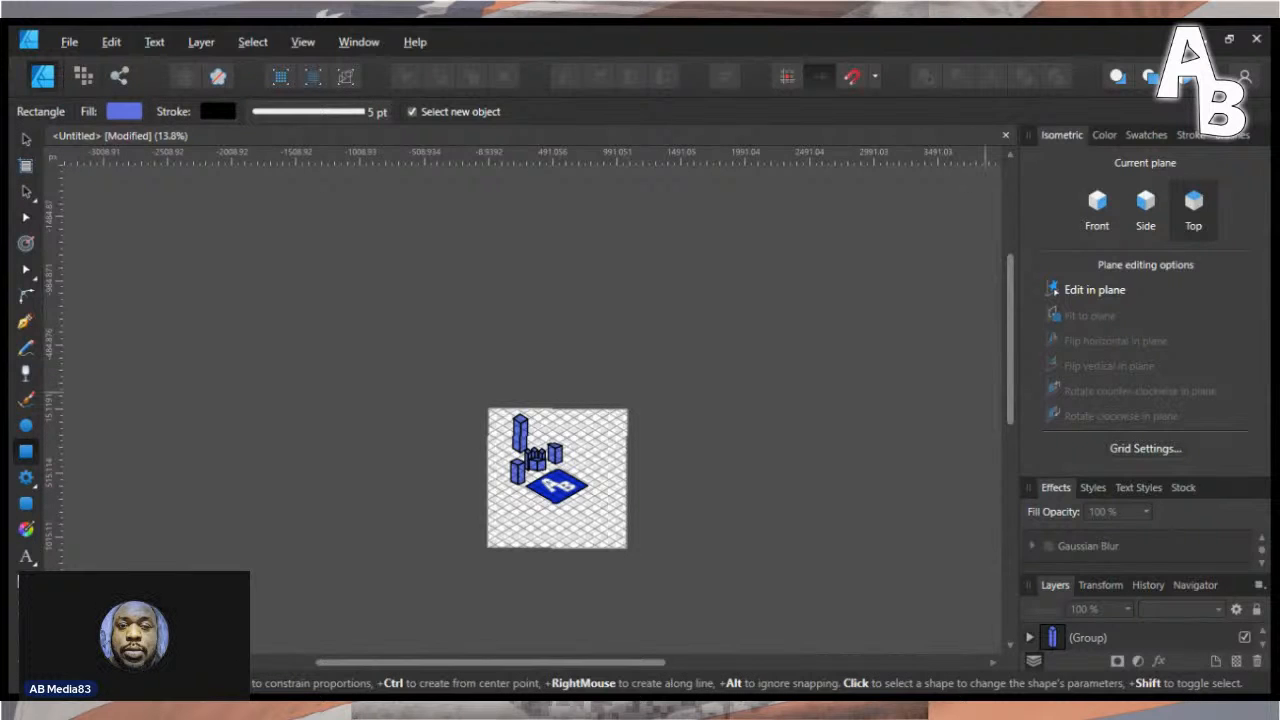
left_click(1104, 135)
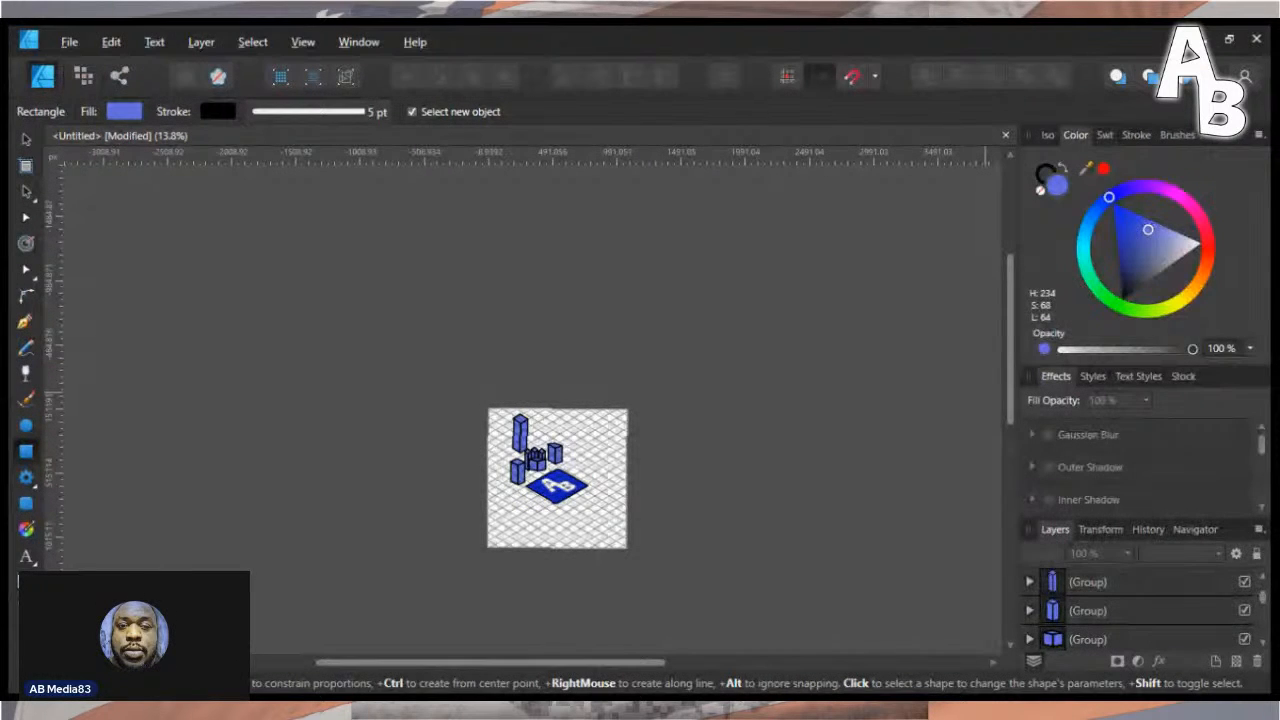
mouse_move(1148, 229)
left_mouse_down()
mouse_move(1147, 242)
mouse_move(1164, 231)
left_mouse_up()
mouse_move(1109, 197)
left_mouse_down()
mouse_move(1091, 215)
mouse_move(1143, 226)
mouse_move(1109, 227)
mouse_move(1141, 239)
mouse_move(1119, 243)
mouse_move(1132, 230)
mouse_move(1100, 203)
left_mouse_up()
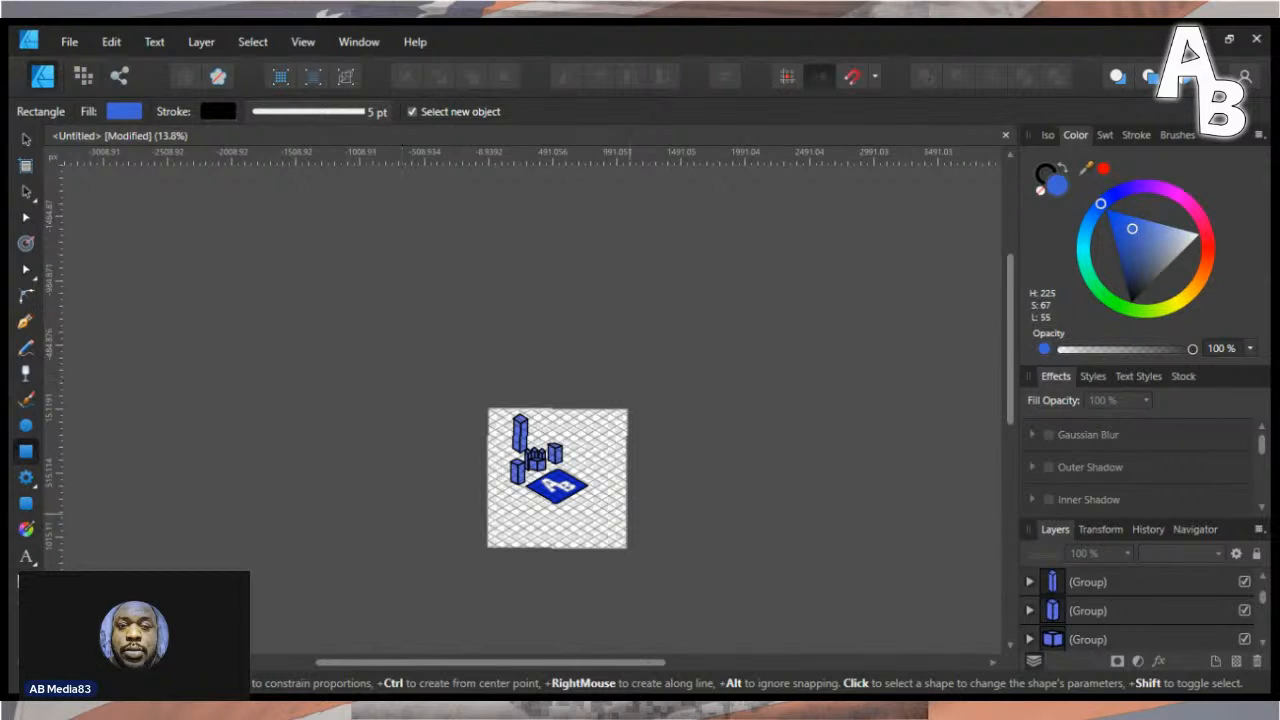
left_click_drag(578, 482, 592, 458)
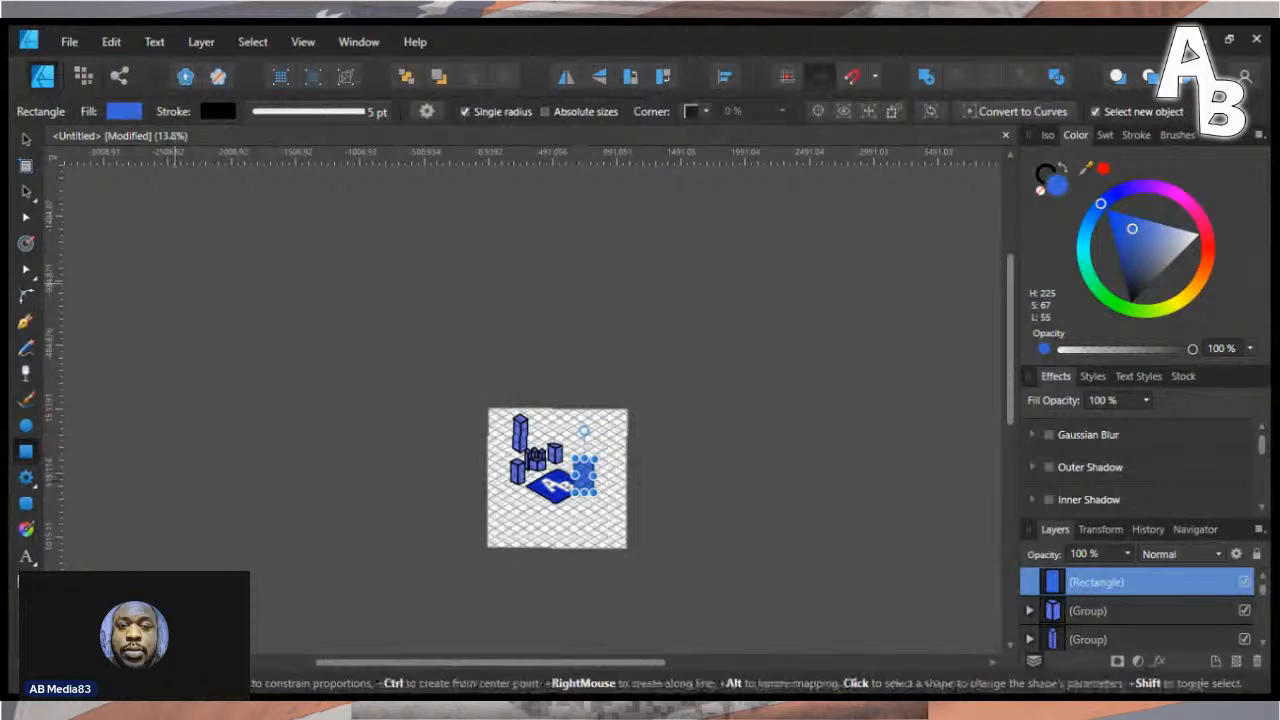
- Widen the new rectangle to the left across the AB tile and change its fill to white
key("v")
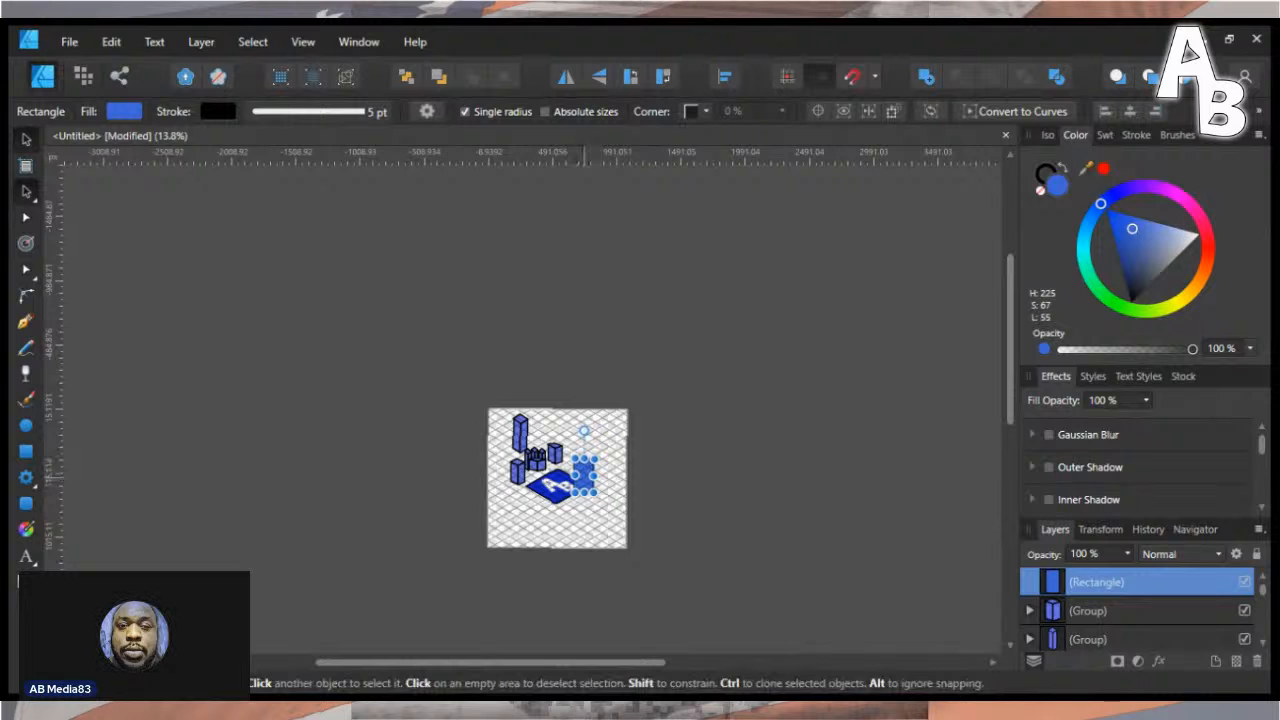
key("m")
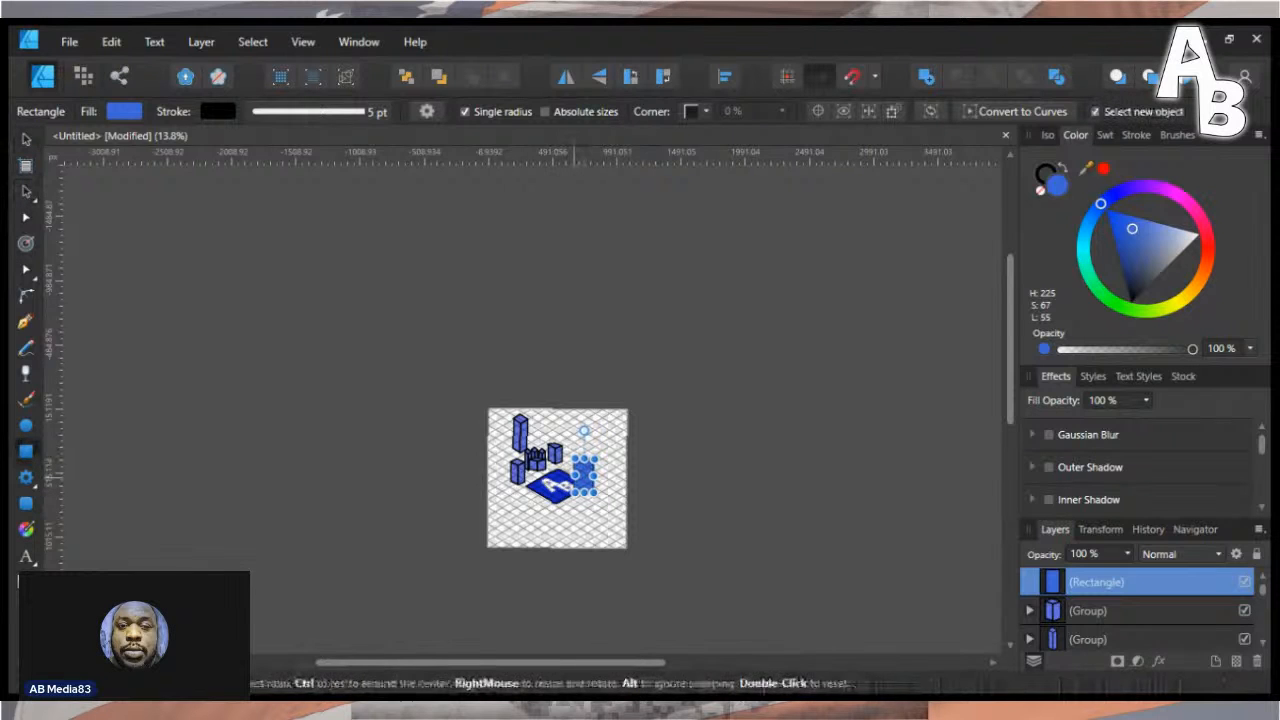
left_click_drag(574, 493, 545, 492)
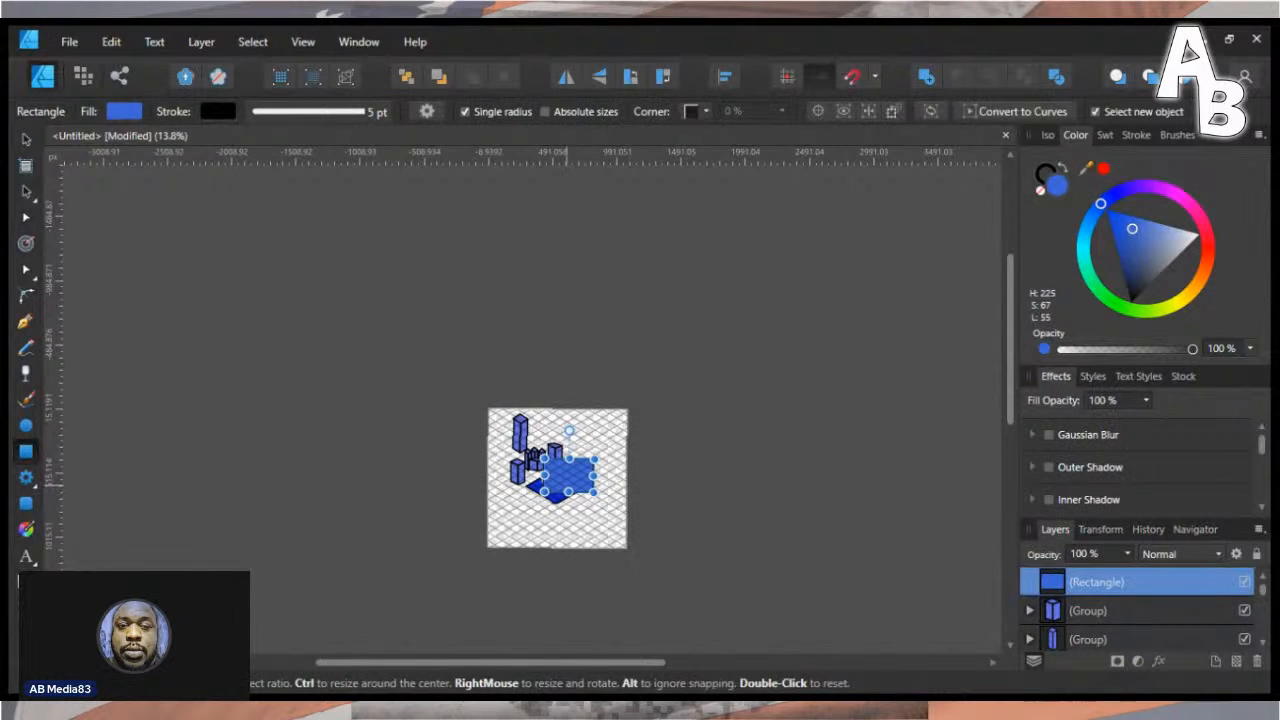
left_click_drag(1132, 228, 1199, 233)
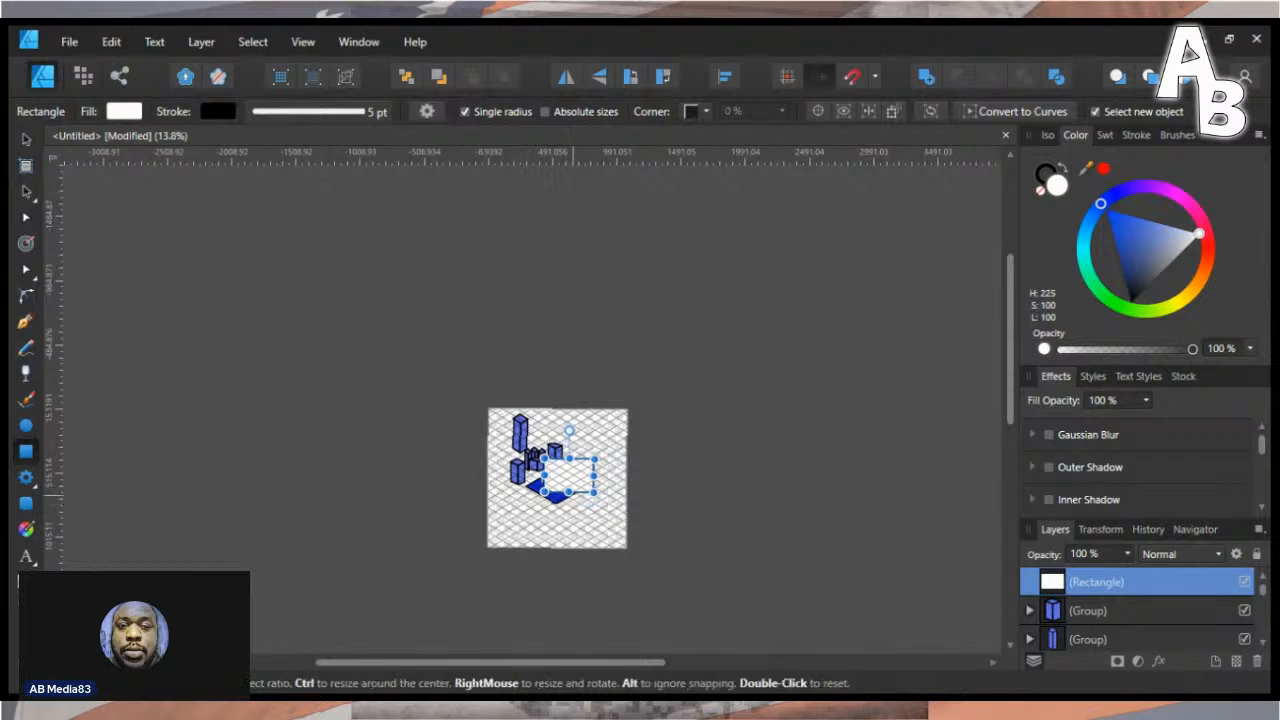
left_click_drag(554, 473, 560, 481)
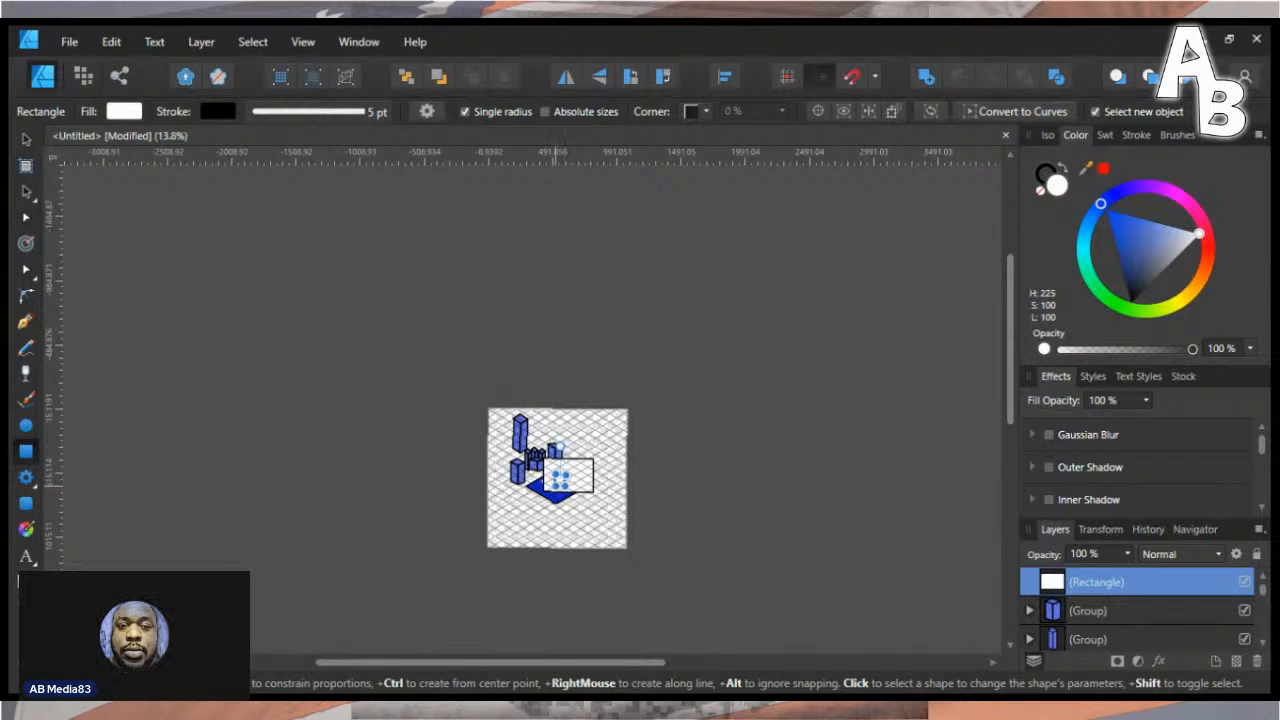
key("ctrl+z")
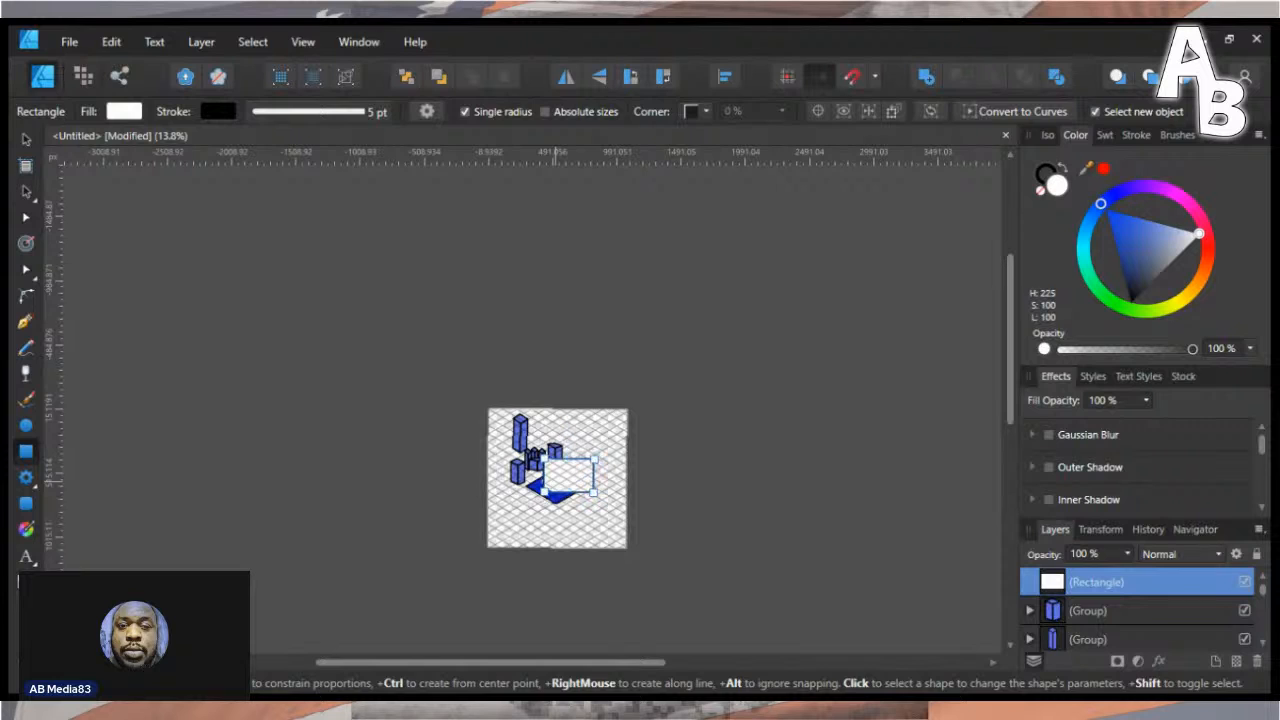
key("c")
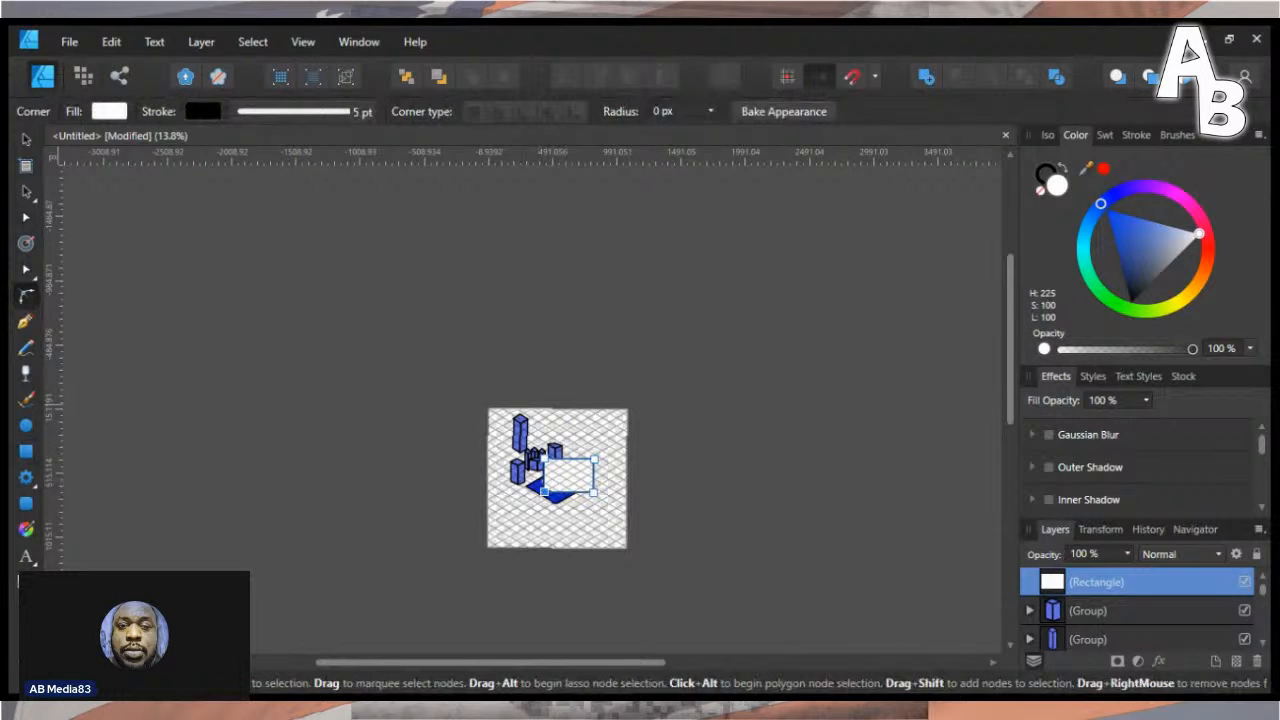
- Duplicate the white rectangle twice, arranging two side by side at the lower part of the canvas and one above them
key("v")
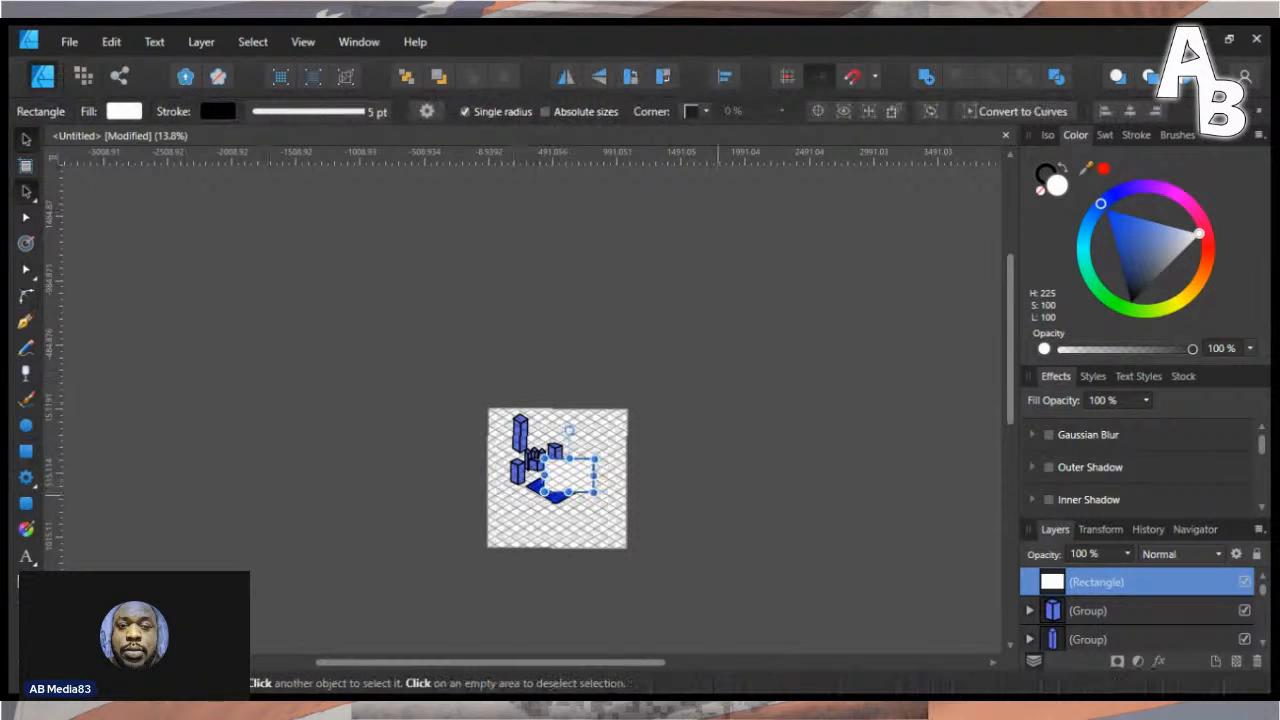
mouse_move(565, 475)
left_mouse_down()
mouse_move(548, 496)
mouse_move(592, 501)
left_mouse_up()
mouse_move(592, 501)
left_mouse_down()
mouse_move(576, 462)
mouse_move(565, 467)
left_mouse_up()
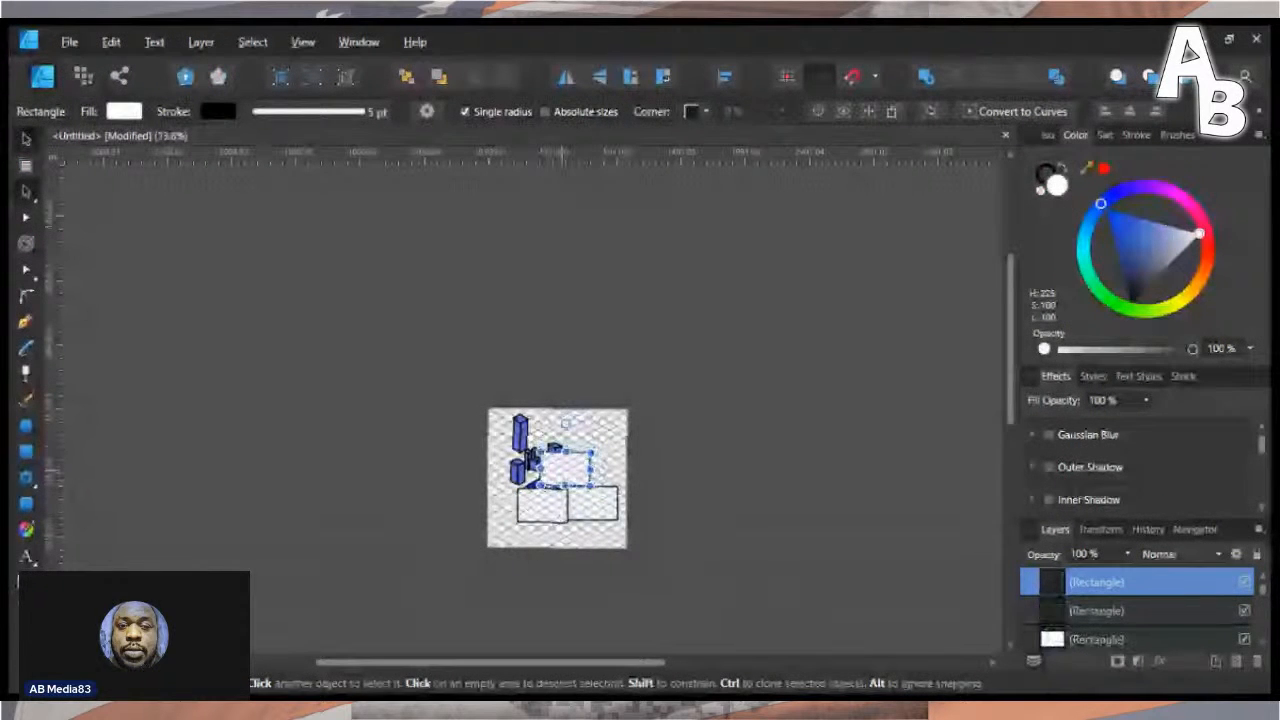
- Fit the lower-right white rectangle to the Front isometric plane
left_click(593, 504)
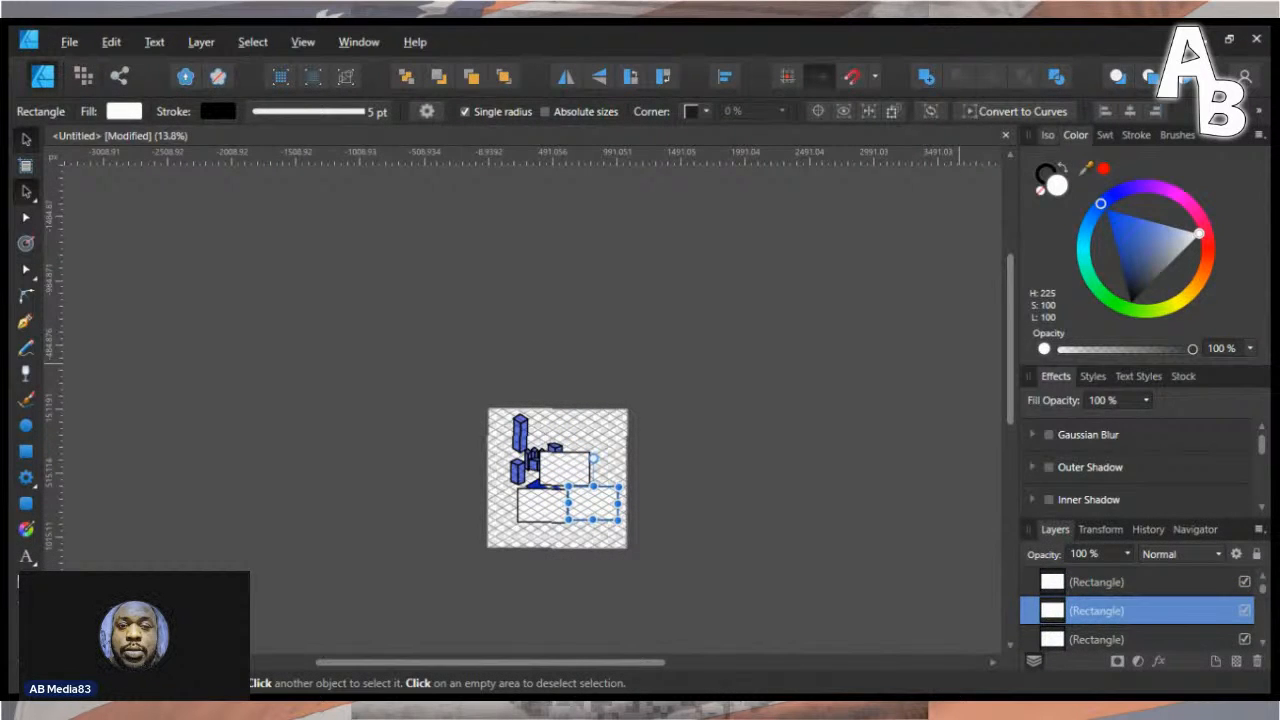
left_click(1048, 135)
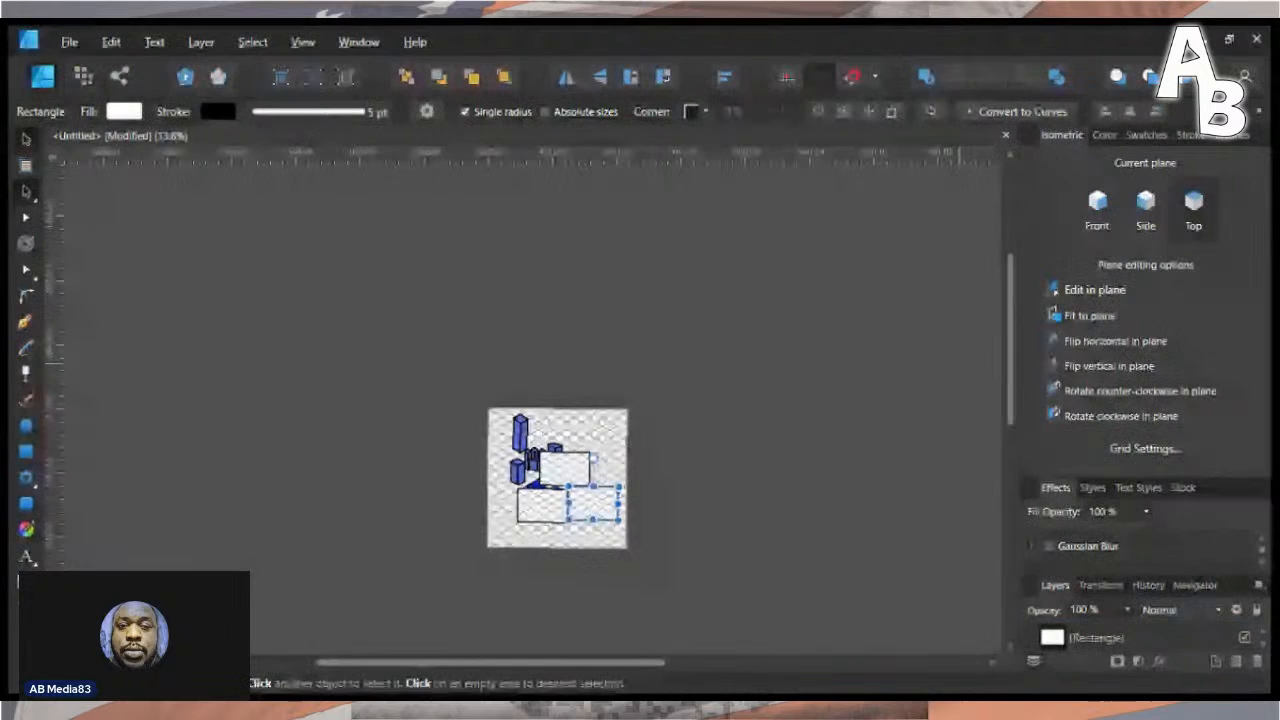
left_click(1097, 210)
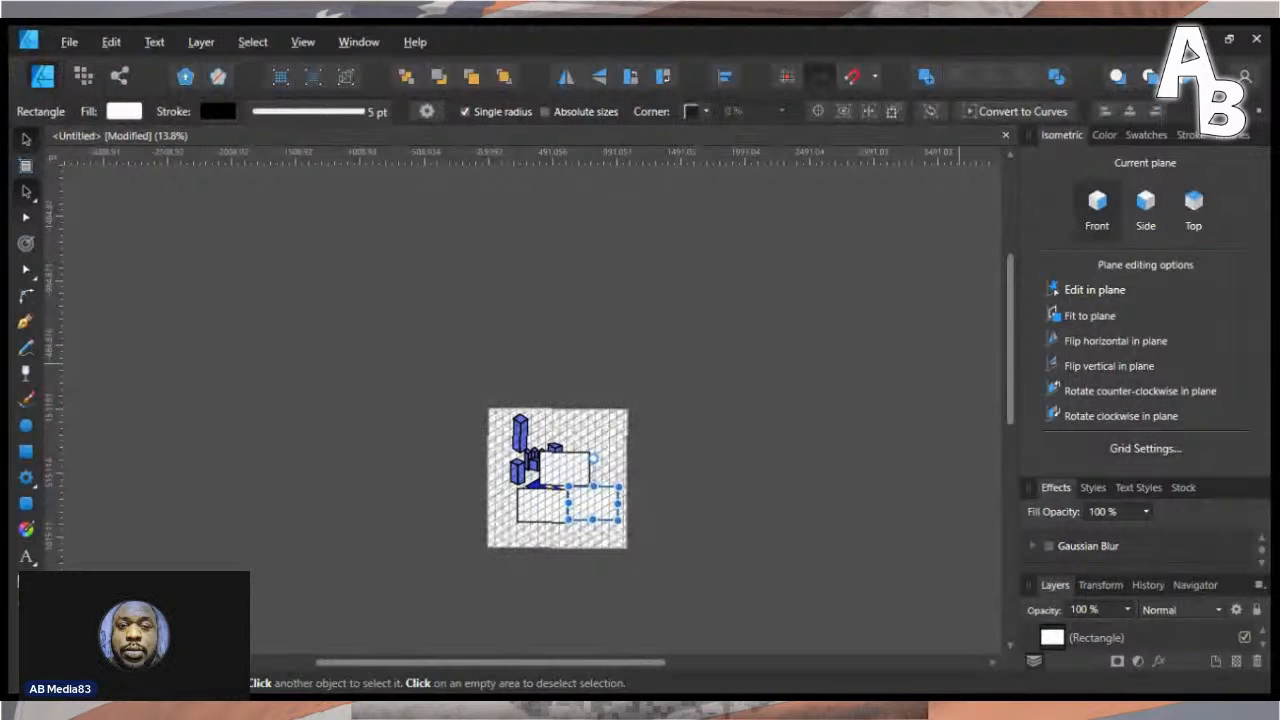
left_click(1089, 316)
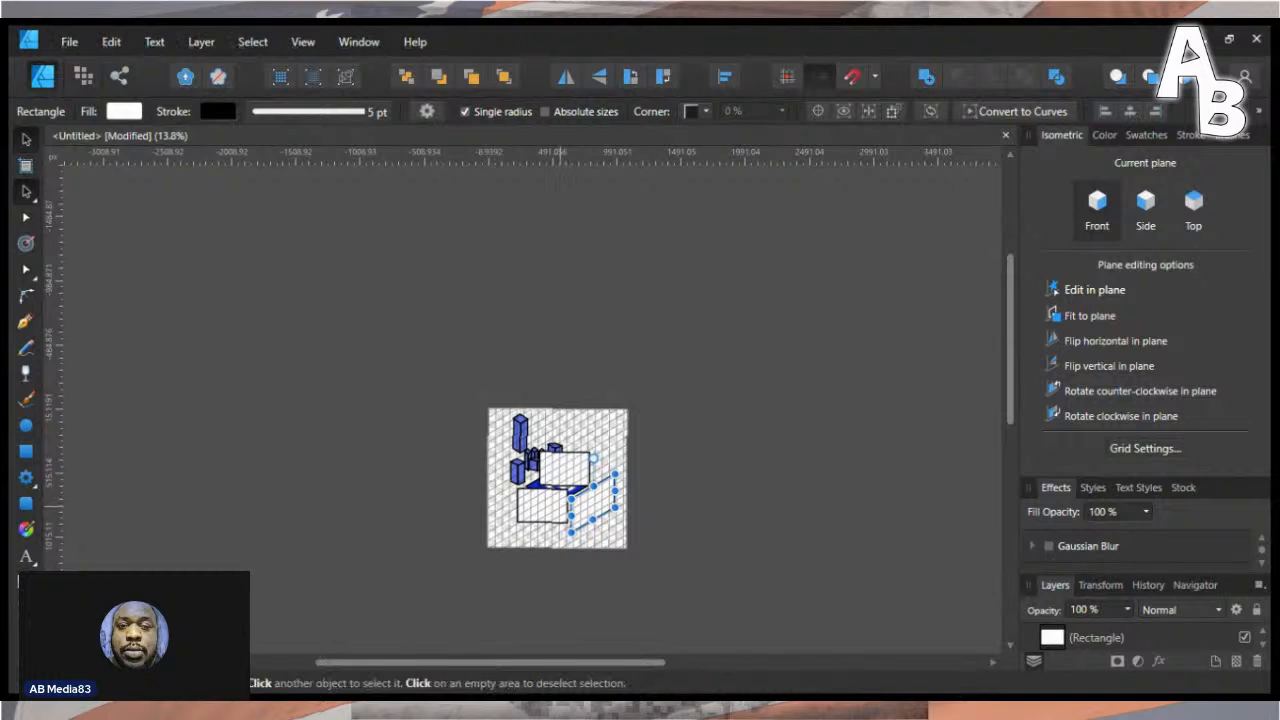
- Fit the lower-left white rectangle to the Side plane and join the Front-plane rectangle to its right edge
left_click(543, 505)
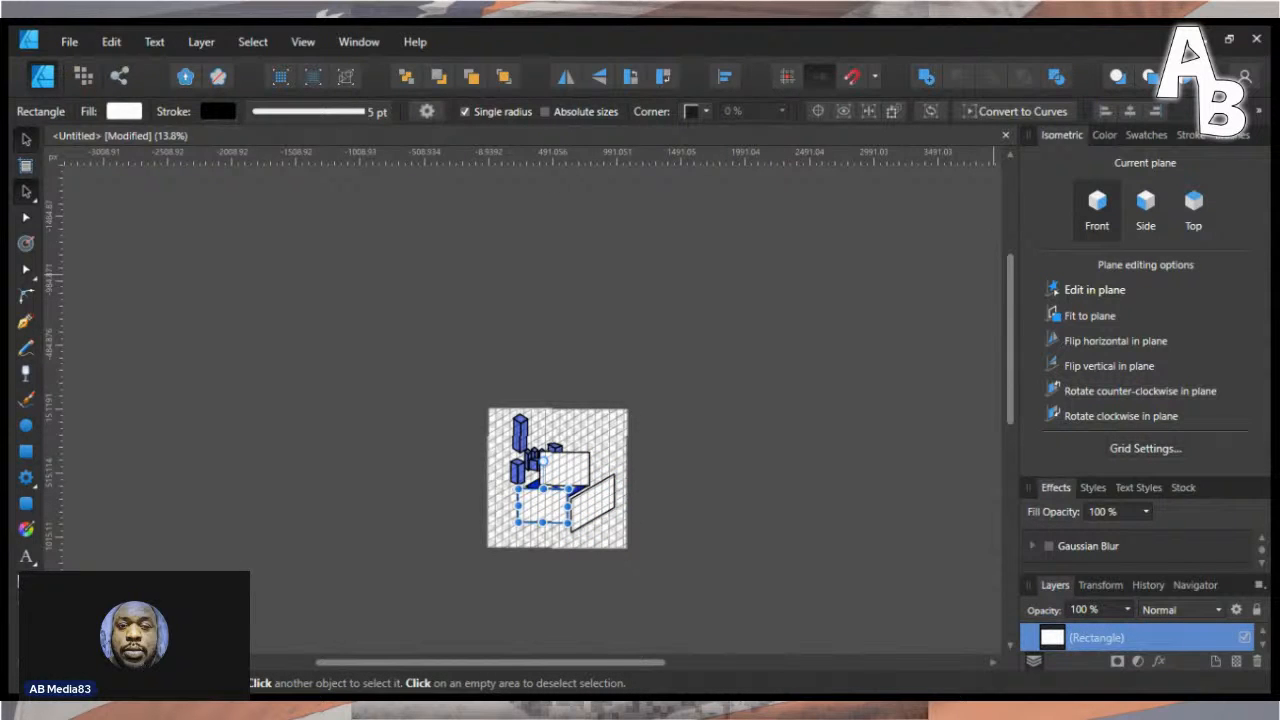
left_click(1146, 210)
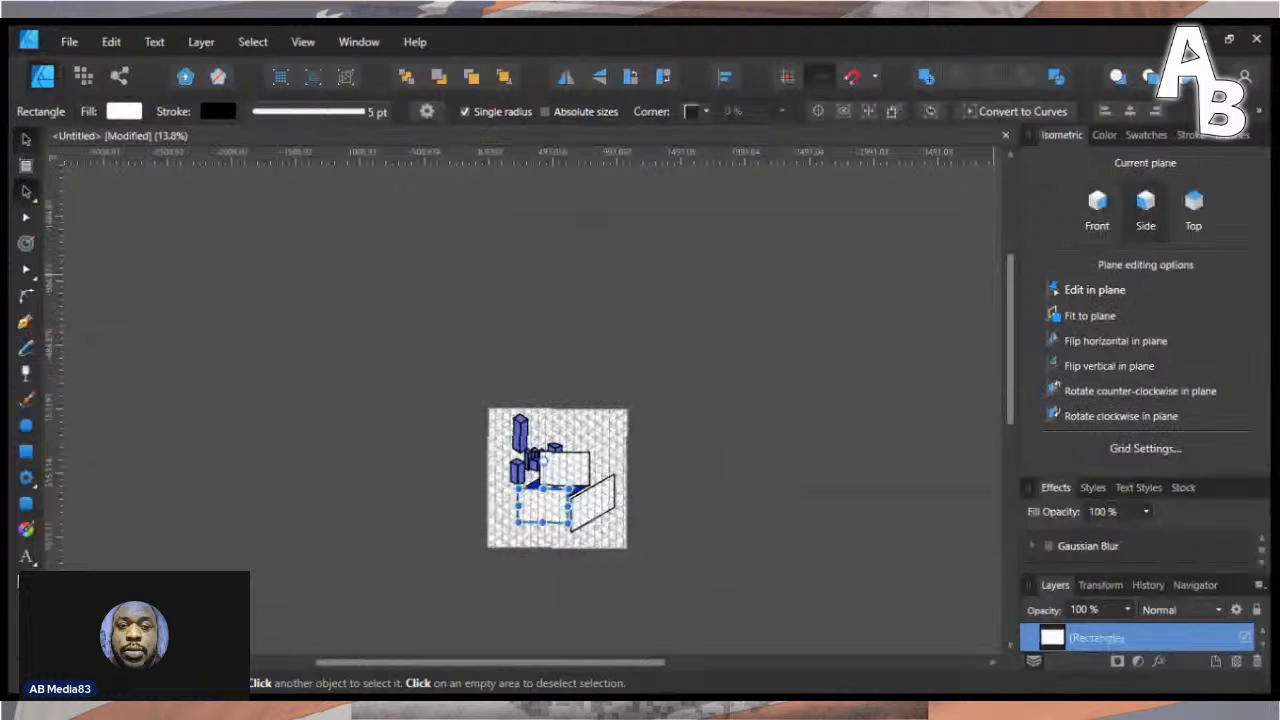
left_click(1089, 316)
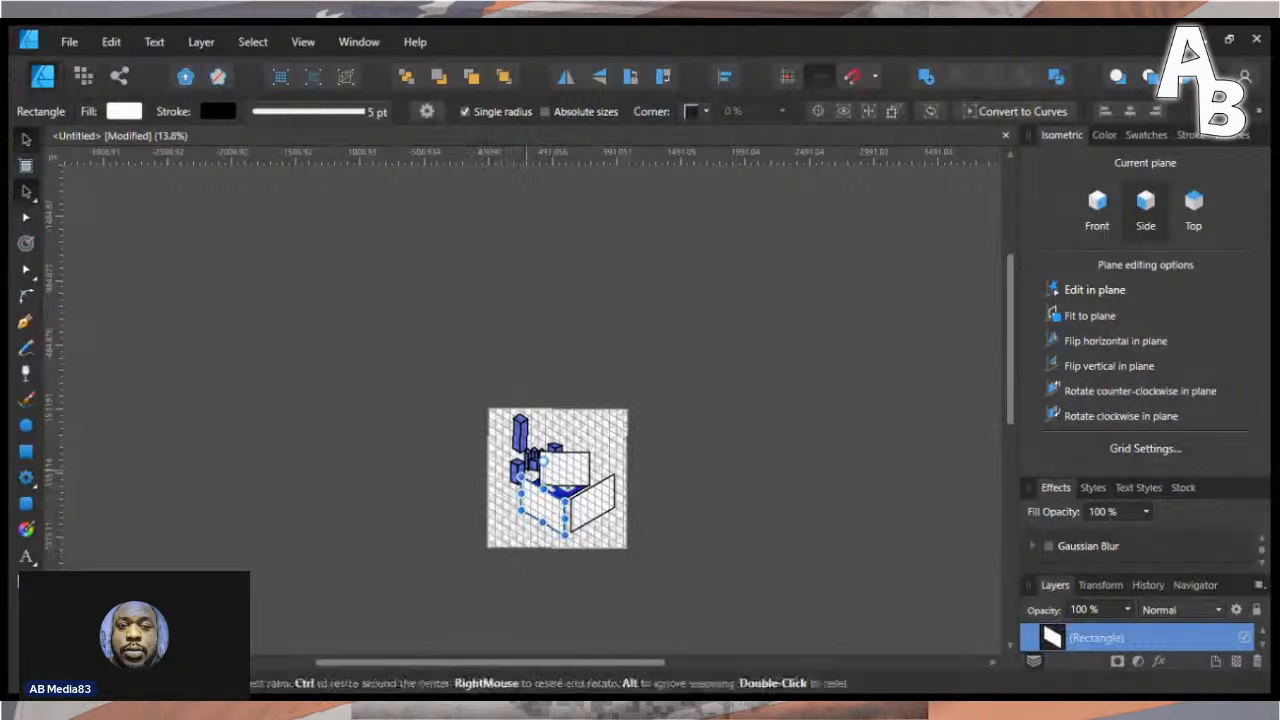
left_click_drag(586, 481, 597, 513)
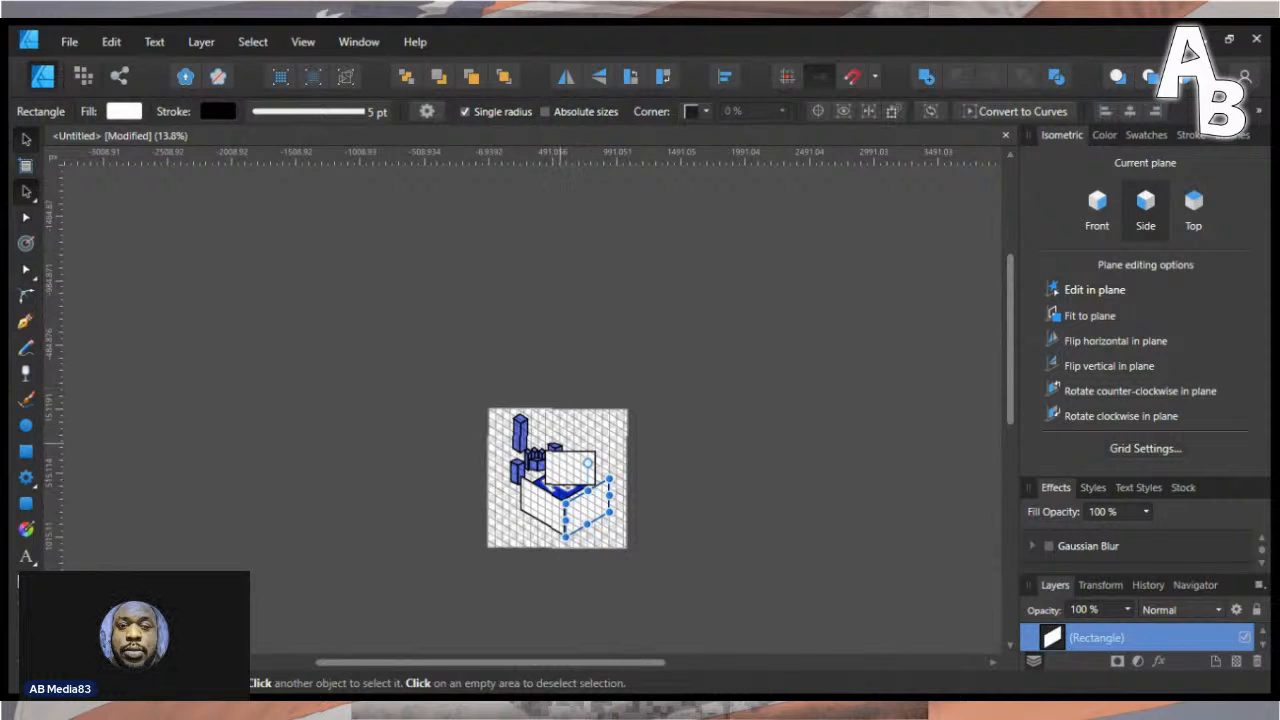
- Fit the remaining white rectangle to the Top plane, then position and stretch it to close the top of the box
left_click(565, 465)
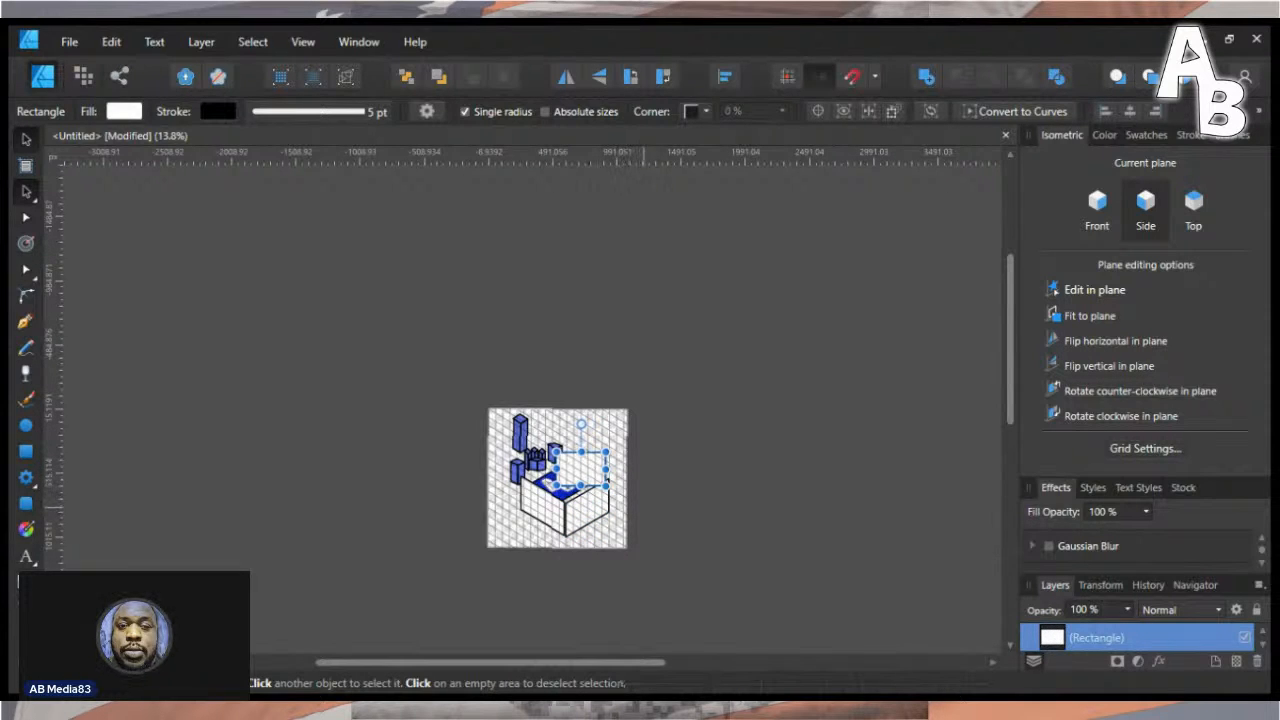
left_click(1193, 210)
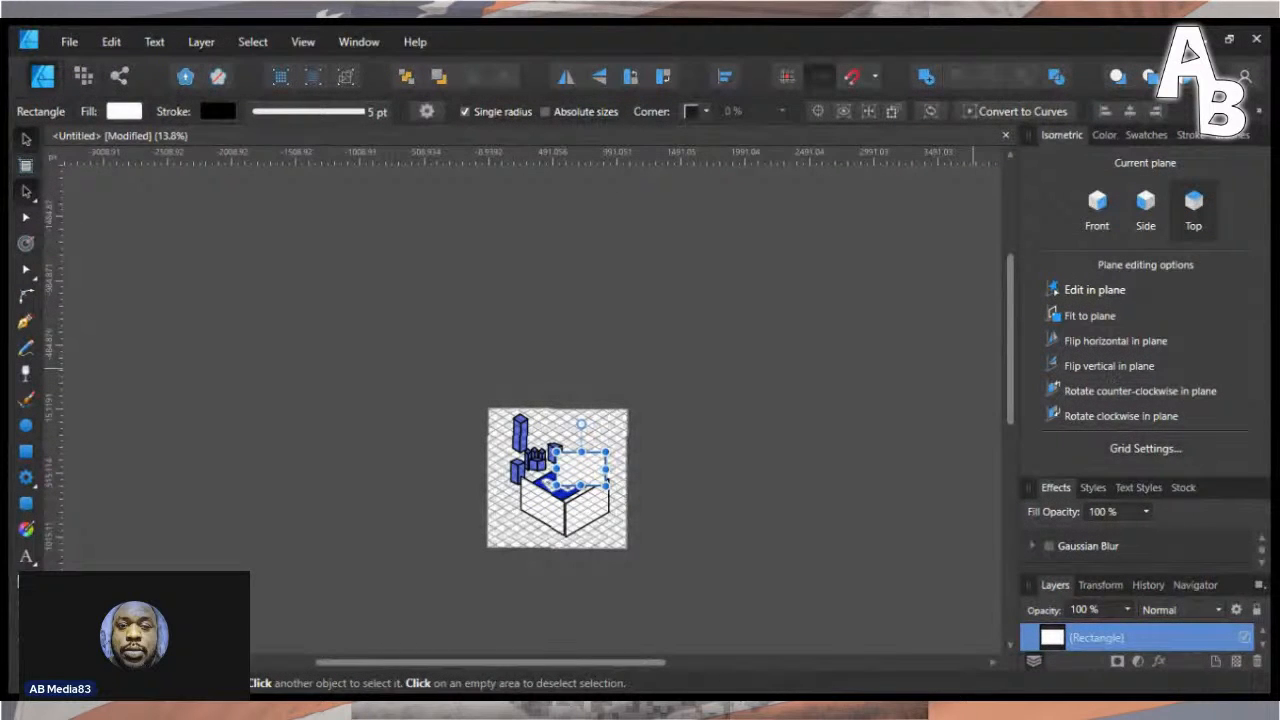
left_click(1090, 316)
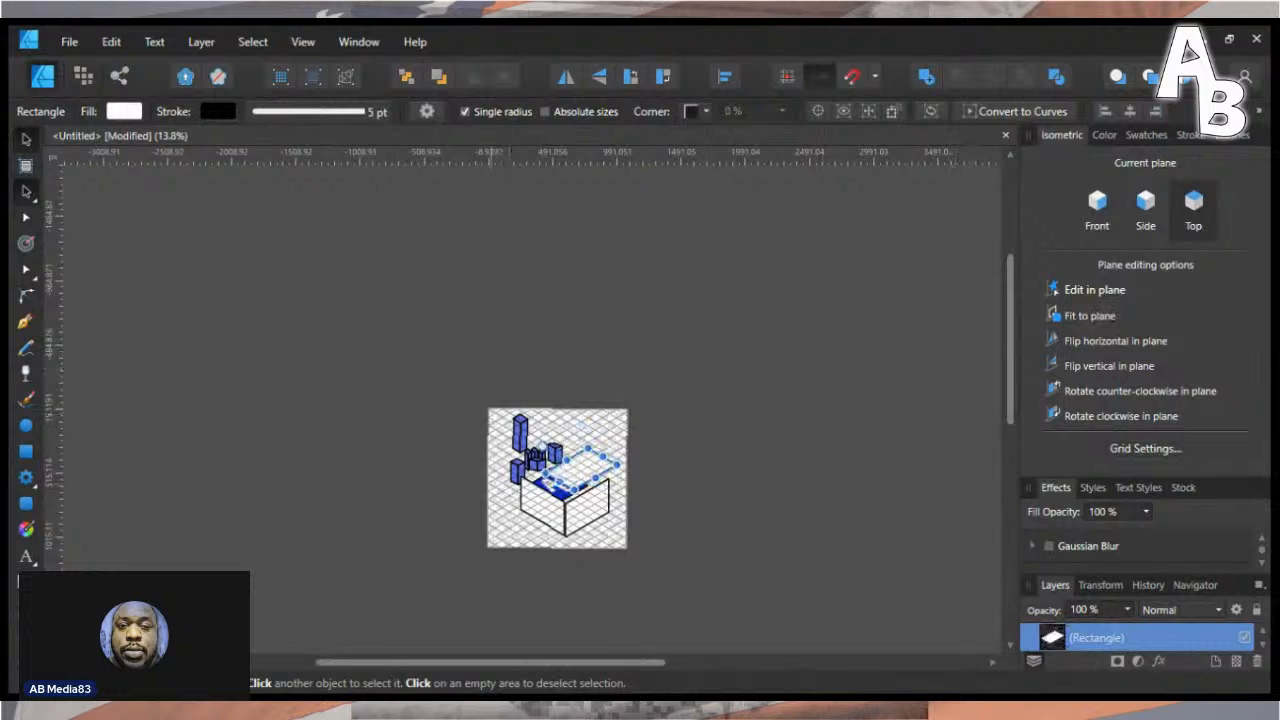
left_click_drag(582, 463, 561, 468)
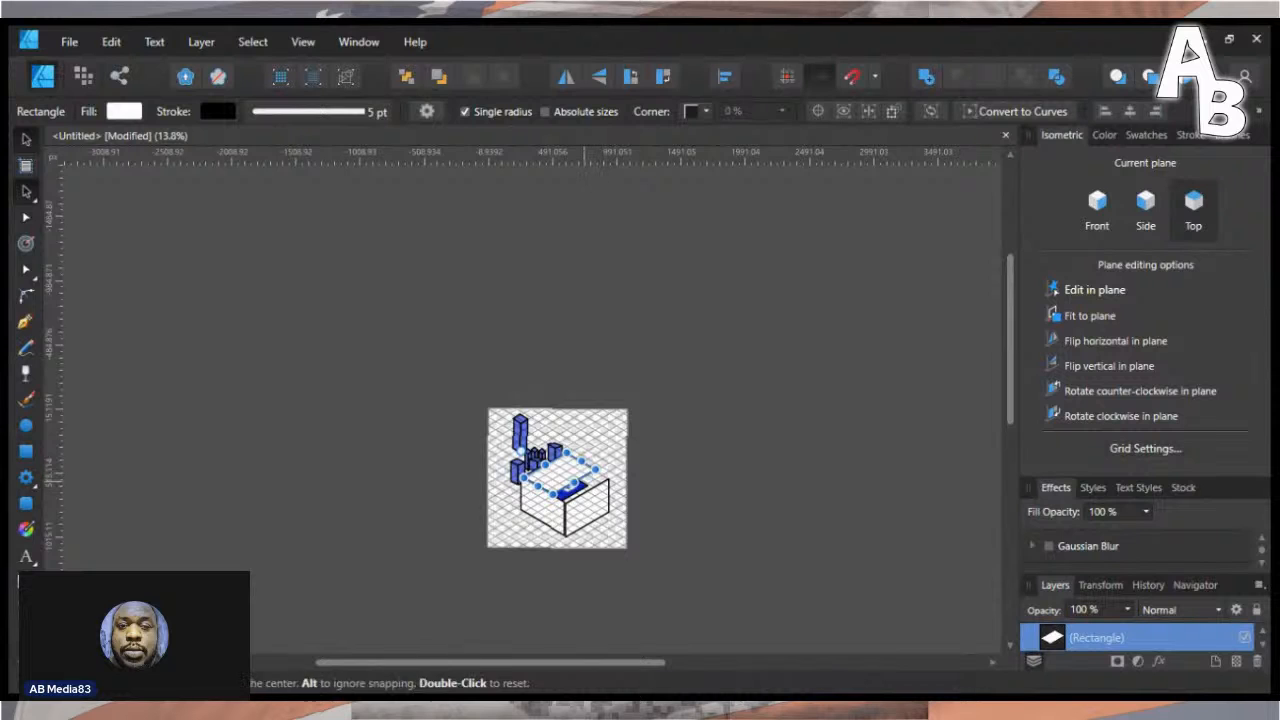
left_click_drag(573, 462, 607, 465)
key("ctrl+d")
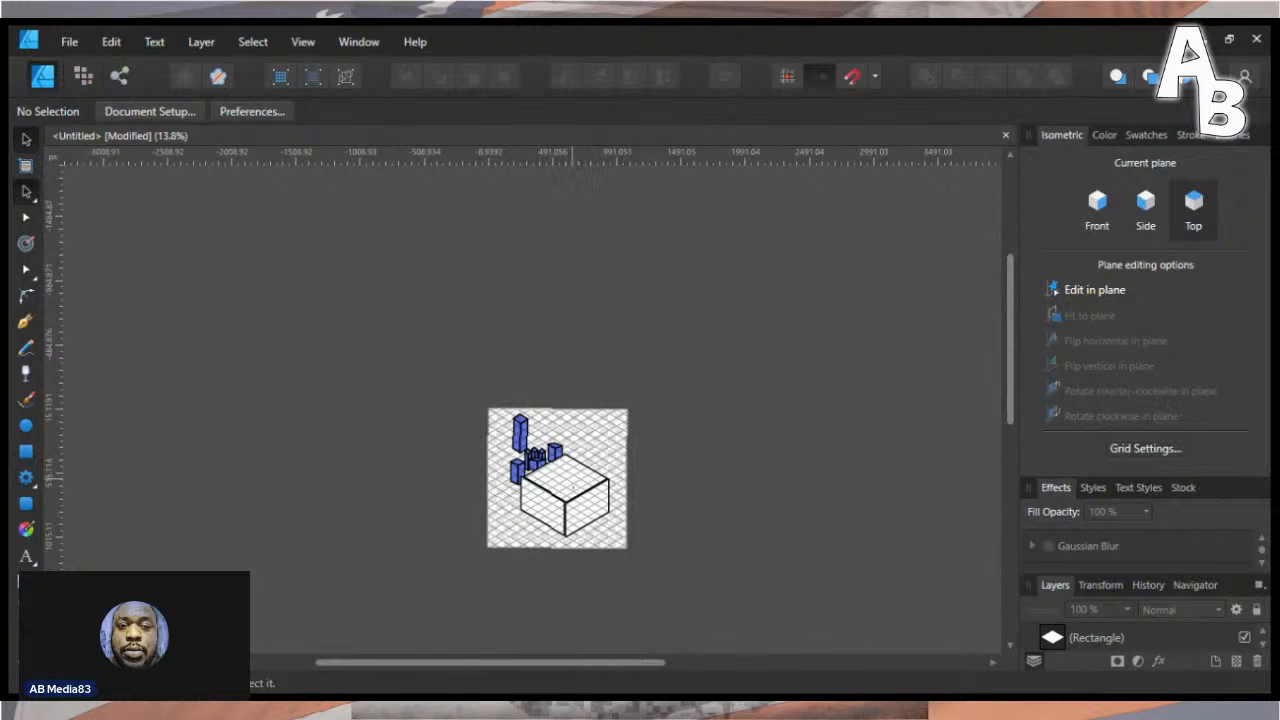
- Select the white box's top, front and side faces and group them
left_click(573, 487)
left_click(568, 512, "shift")
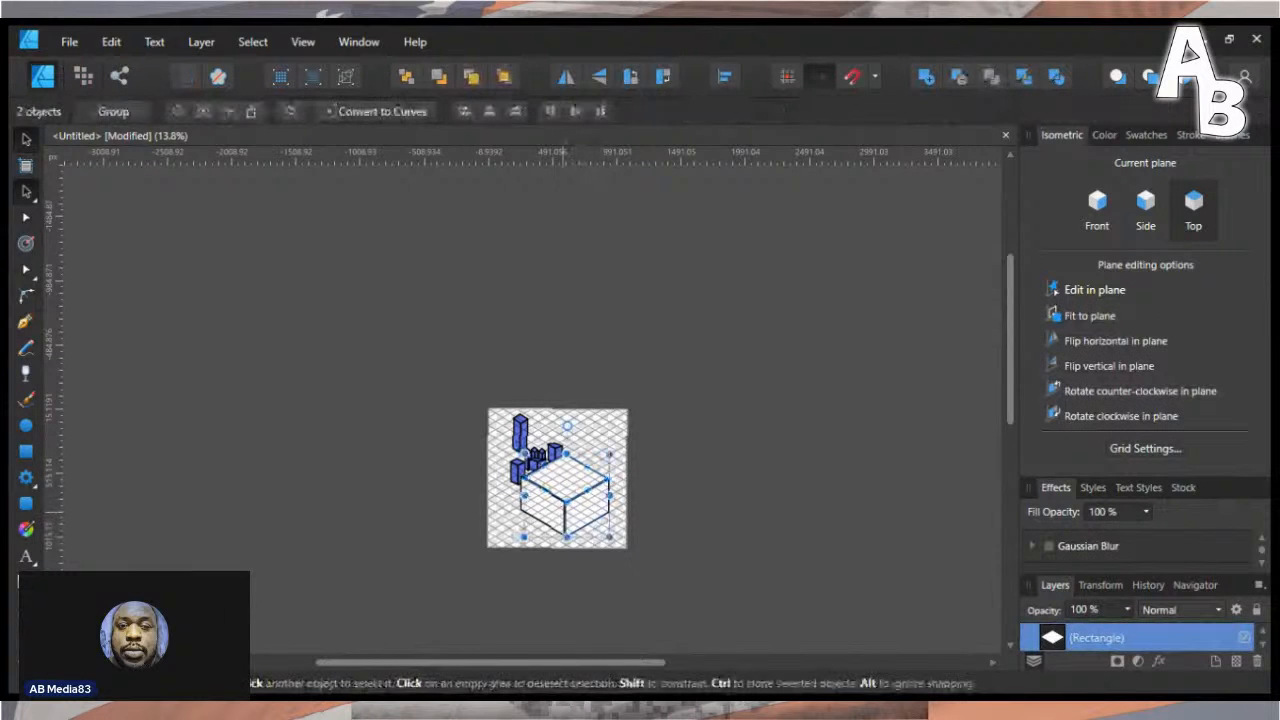
left_click(540, 505, "shift")
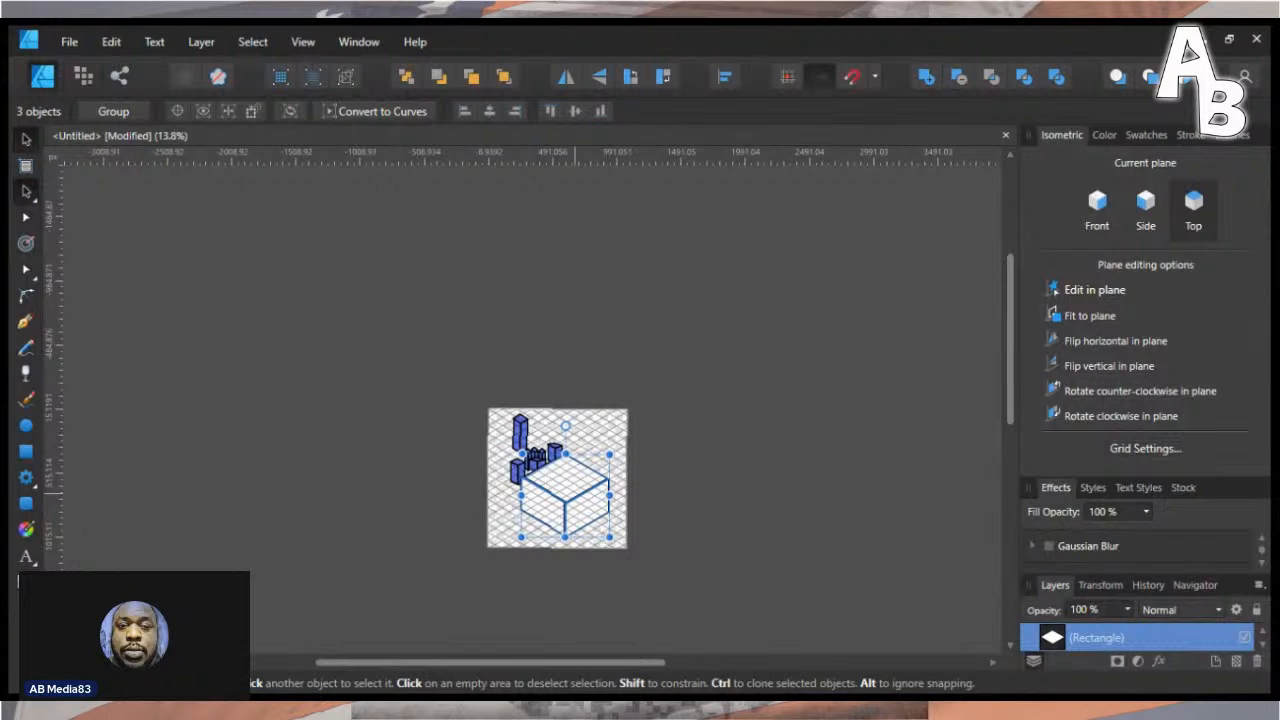
key("ctrl+g")
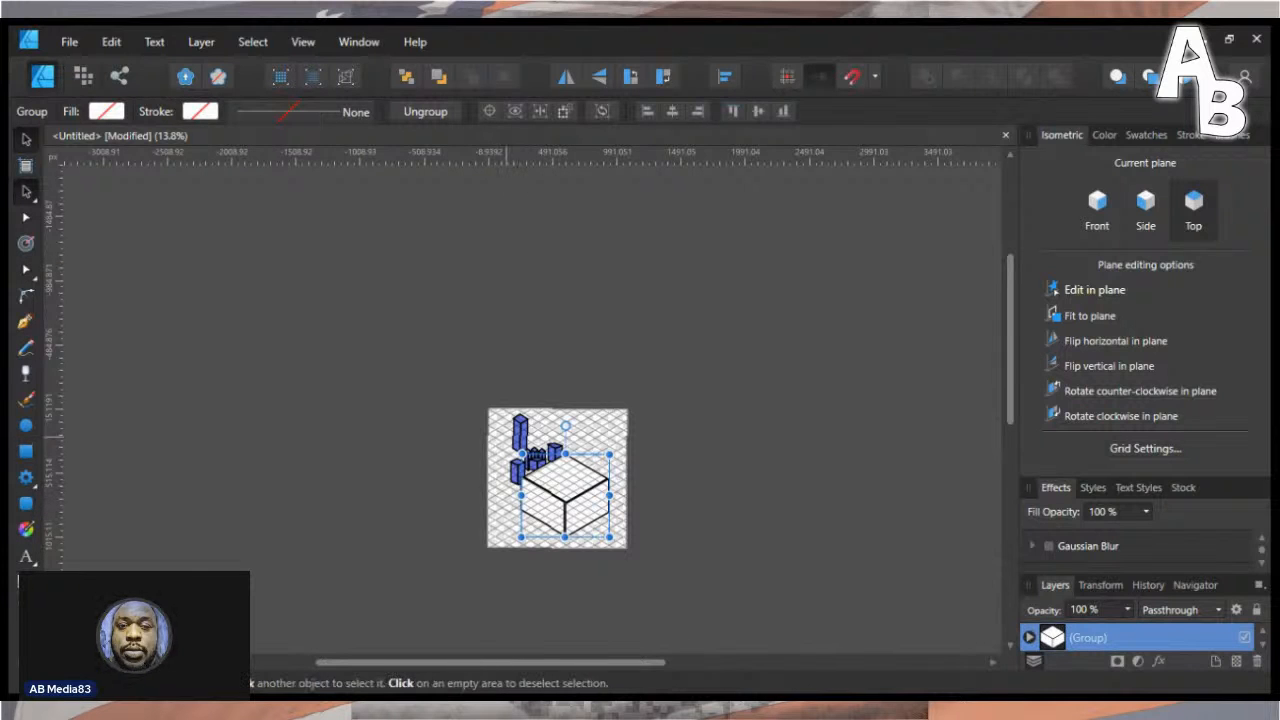
- Scale the white box down below the AB tile's lower-right edge and place a much smaller copy left of the tile
mouse_move(521, 454)
left_mouse_down()
mouse_move(563, 500)
mouse_move(528, 520)
mouse_move(568, 518)
mouse_move(502, 505)
left_mouse_up()
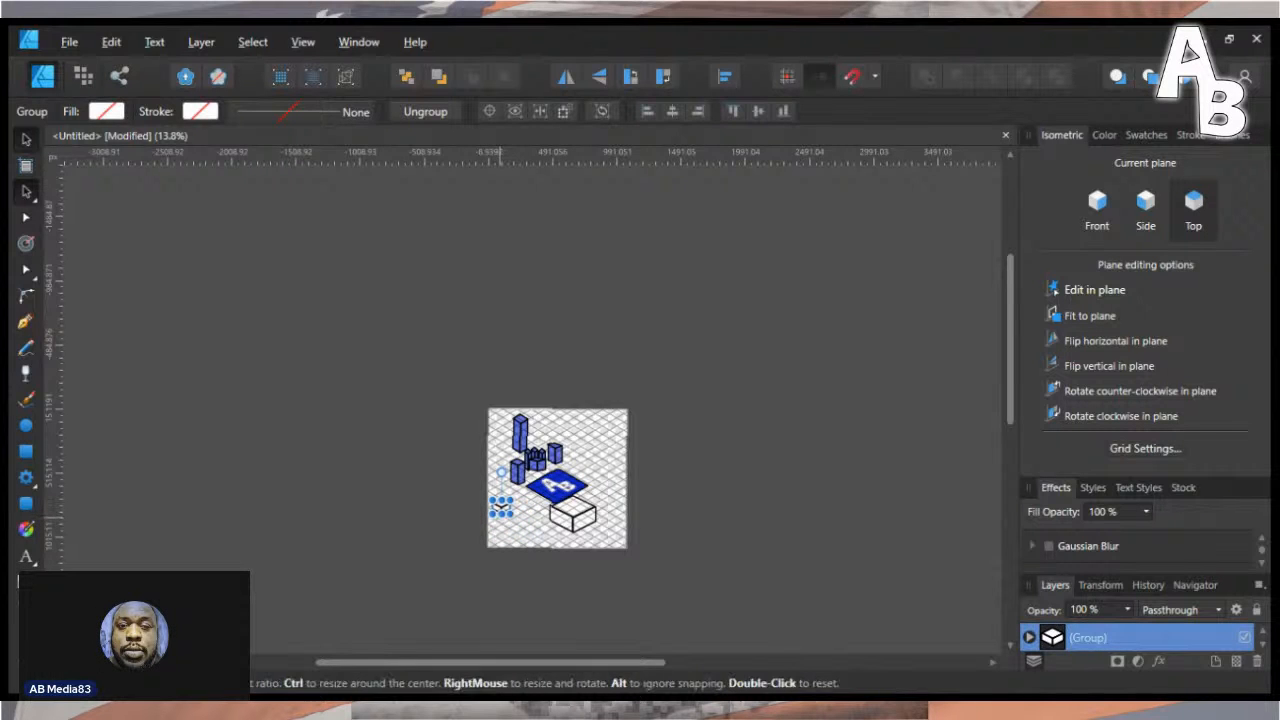
scroll(502, 510, "up", 3)
scroll(500, 512, "up", 1)
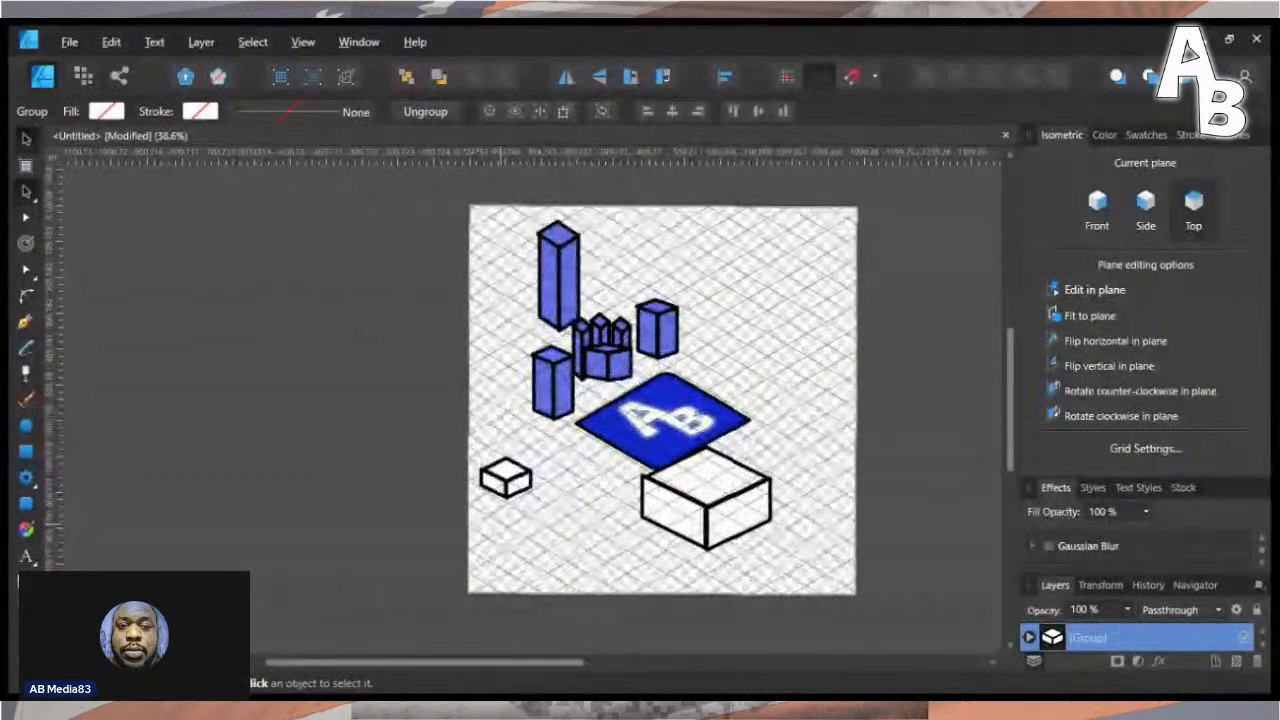
- Stretch the small white box left of the AB tile vertically so it becomes a taller cube
mouse_move(506, 458)
left_mouse_down()
mouse_move(506, 409)
mouse_move(506, 446)
left_mouse_up()
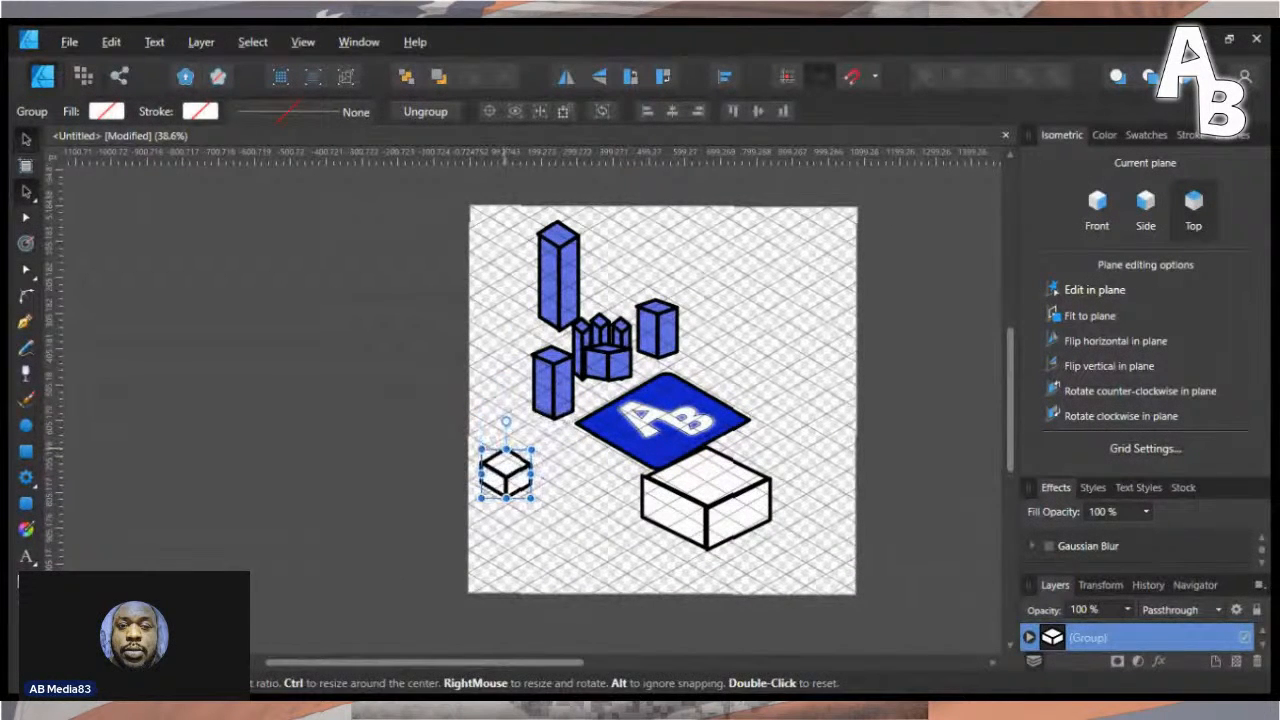
mouse_move(506, 498)
left_mouse_down()
mouse_move(506, 525)
mouse_move(506, 501)
left_mouse_up()
scroll(693, 525, "down", 3)
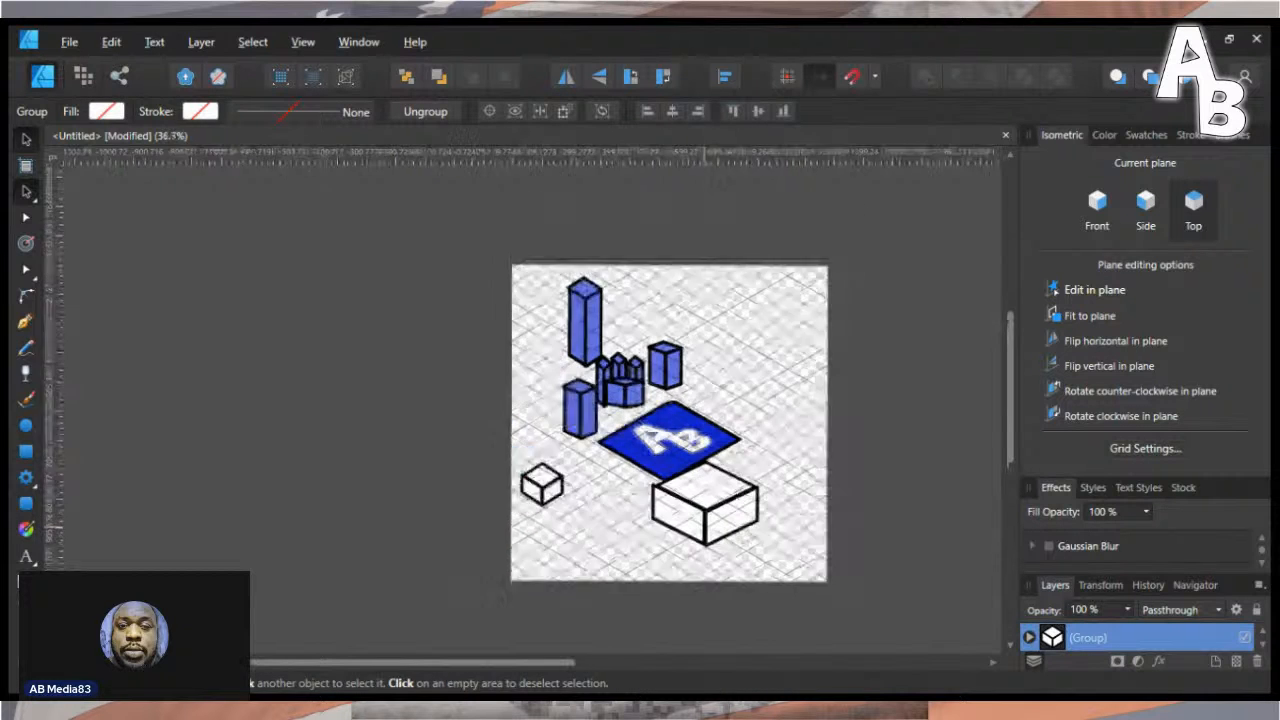
- Move the large white box below the AB tile's left corner and shrink it to a tiny box near the artboard's lower edge
left_click(703, 510)
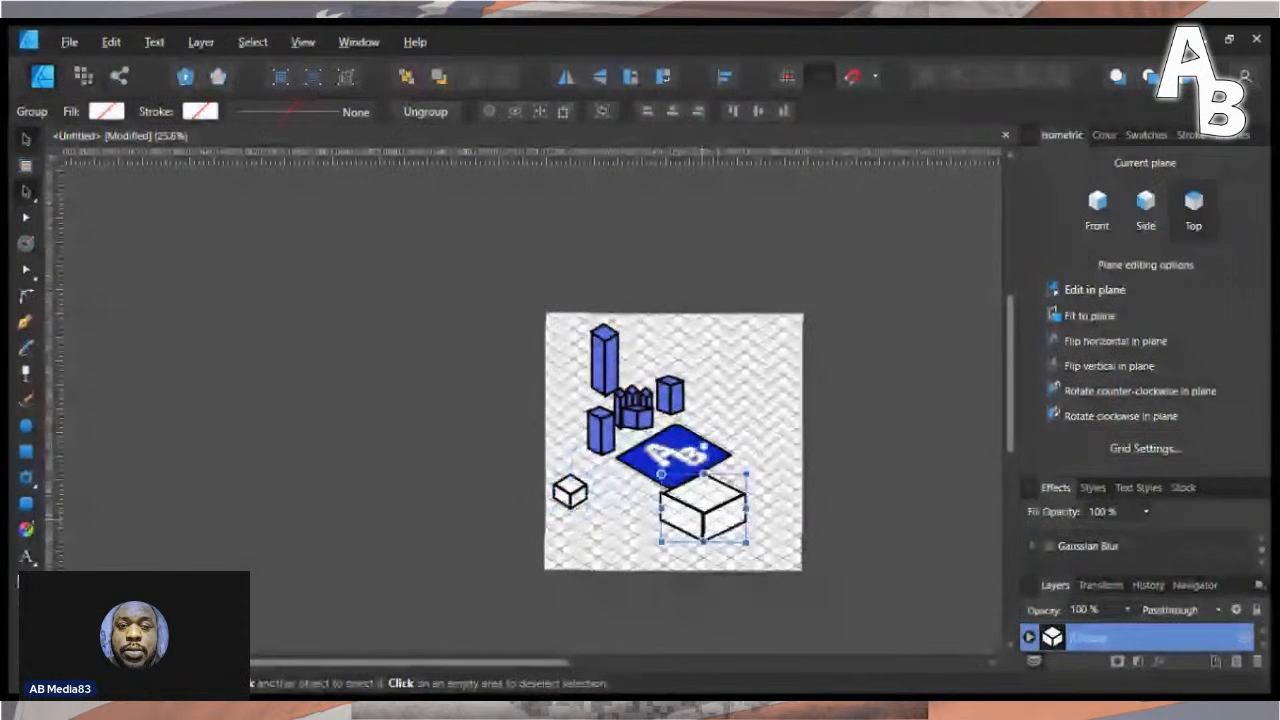
left_click_drag(703, 510, 625, 524)
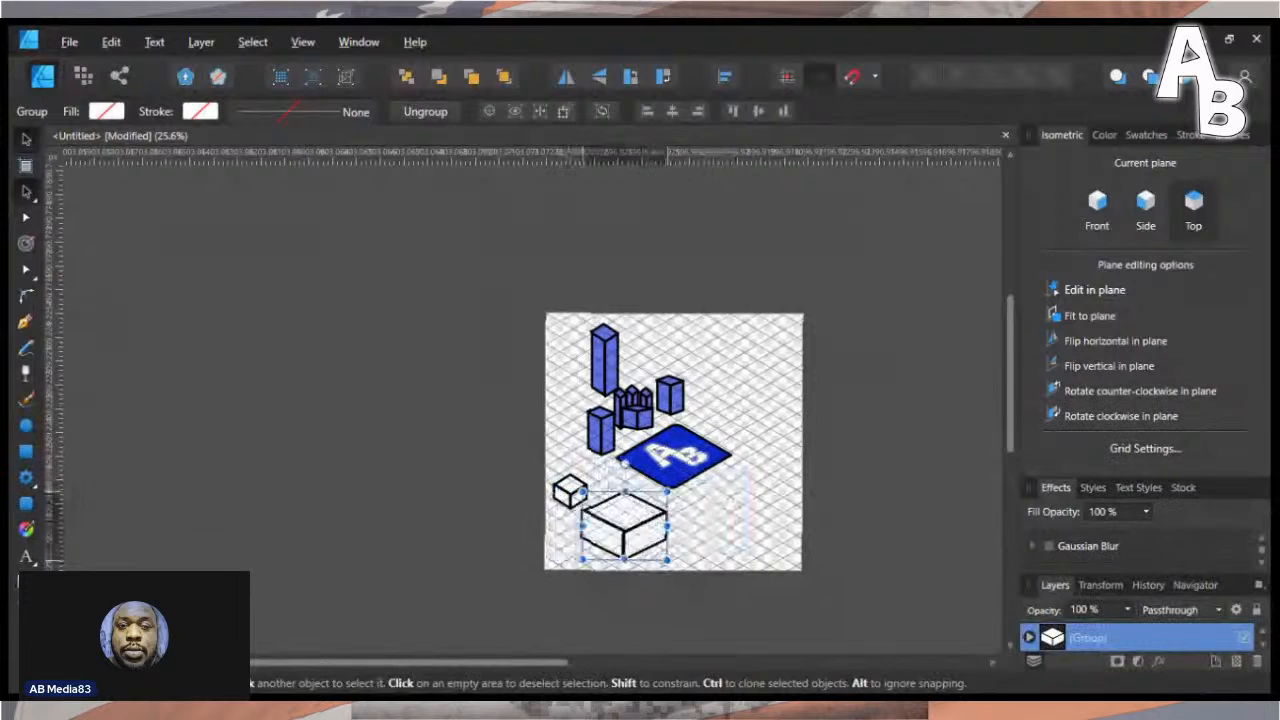
left_click_drag(674, 566, 648, 584)
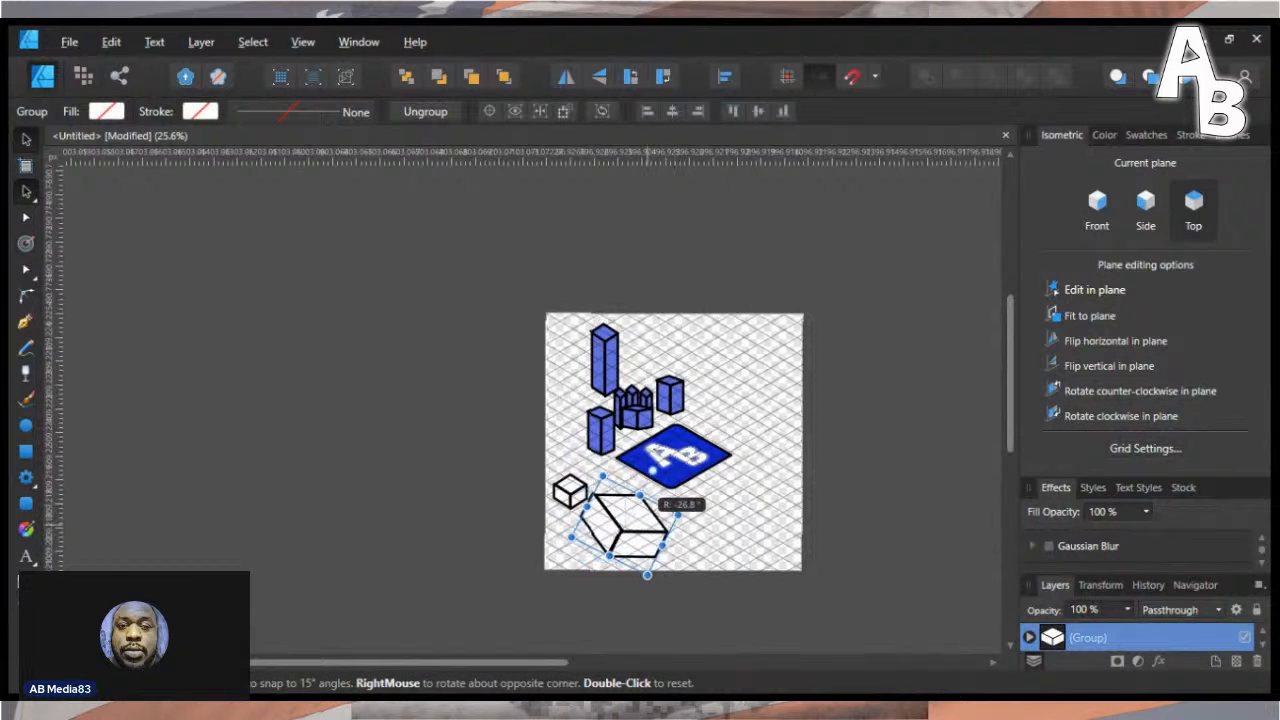
key("ctrl+z")
left_click_drag(667, 491, 604, 540)
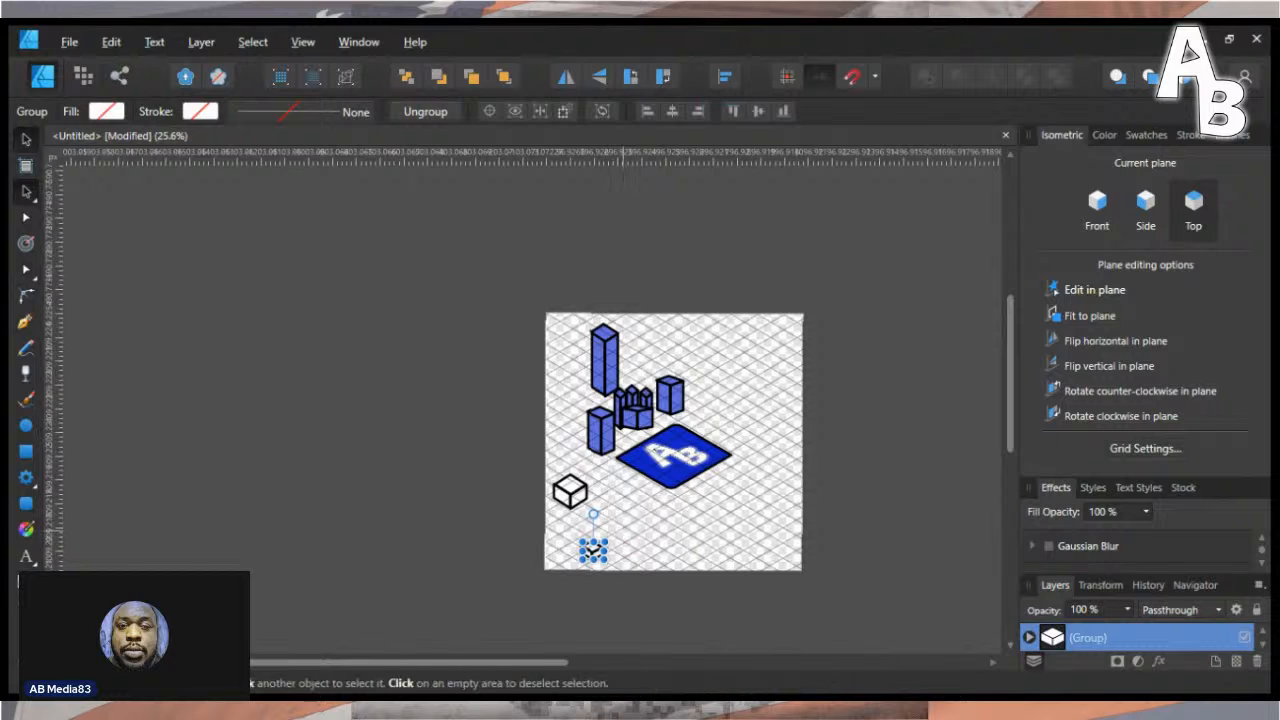
left_click(557, 556)
left_click(595, 552)
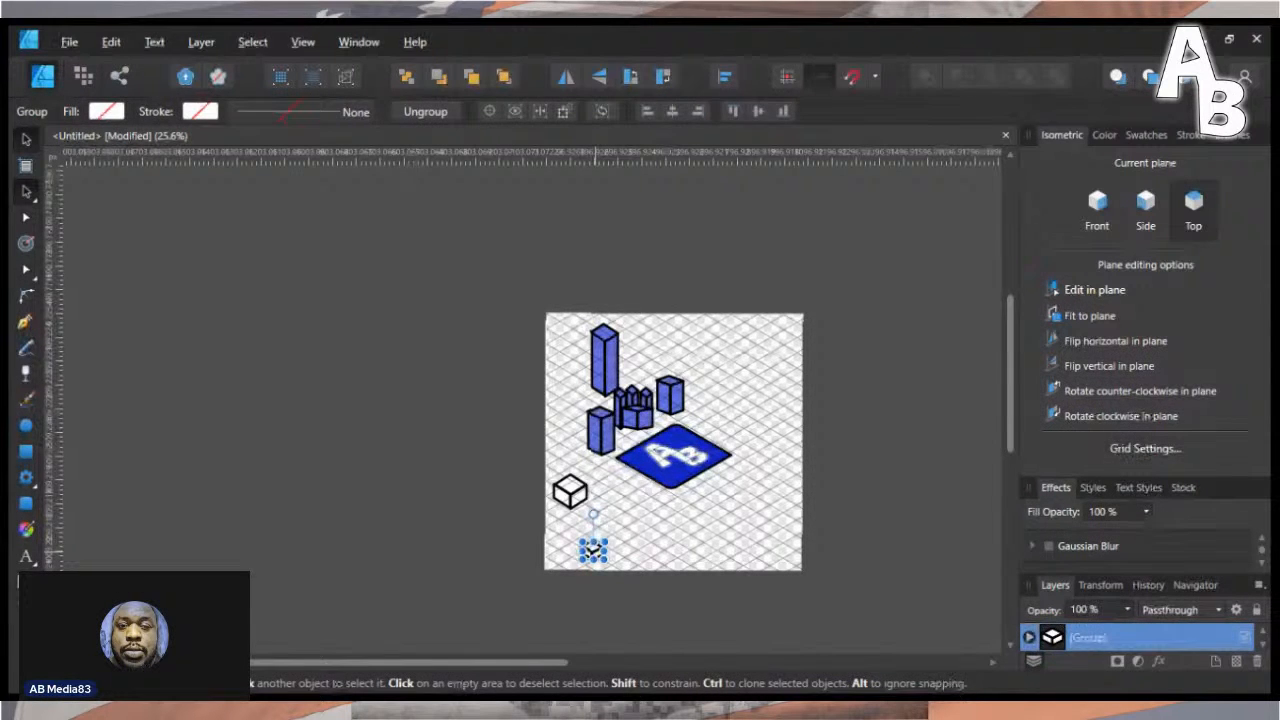
- Scatter copies of the tiny white box across the area below the AB tile, including one toward the artboard's lower-right area
mouse_move(593, 550)
left_mouse_down()
mouse_move(620, 528)
mouse_move(571, 521)
mouse_move(654, 506)
mouse_move(671, 546)
mouse_move(638, 562)
left_mouse_up()
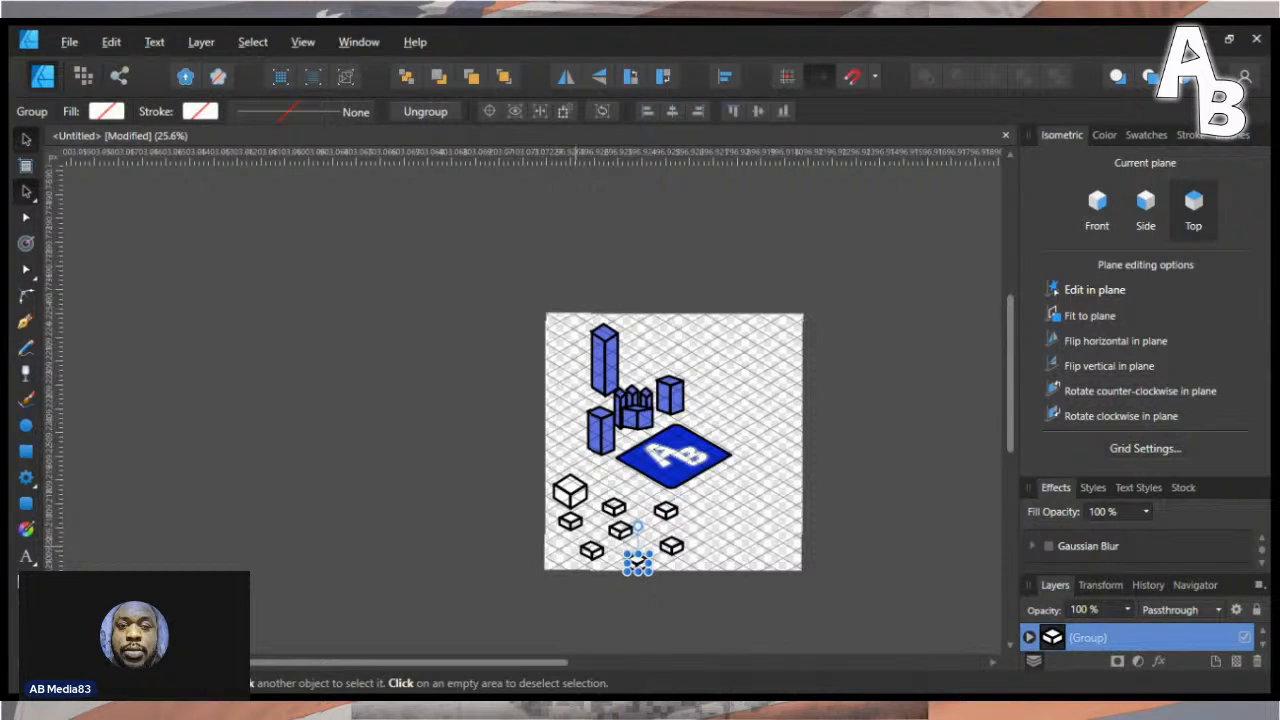
mouse_move(638, 563)
left_mouse_down()
mouse_move(620, 528)
mouse_move(562, 543)
left_mouse_up()
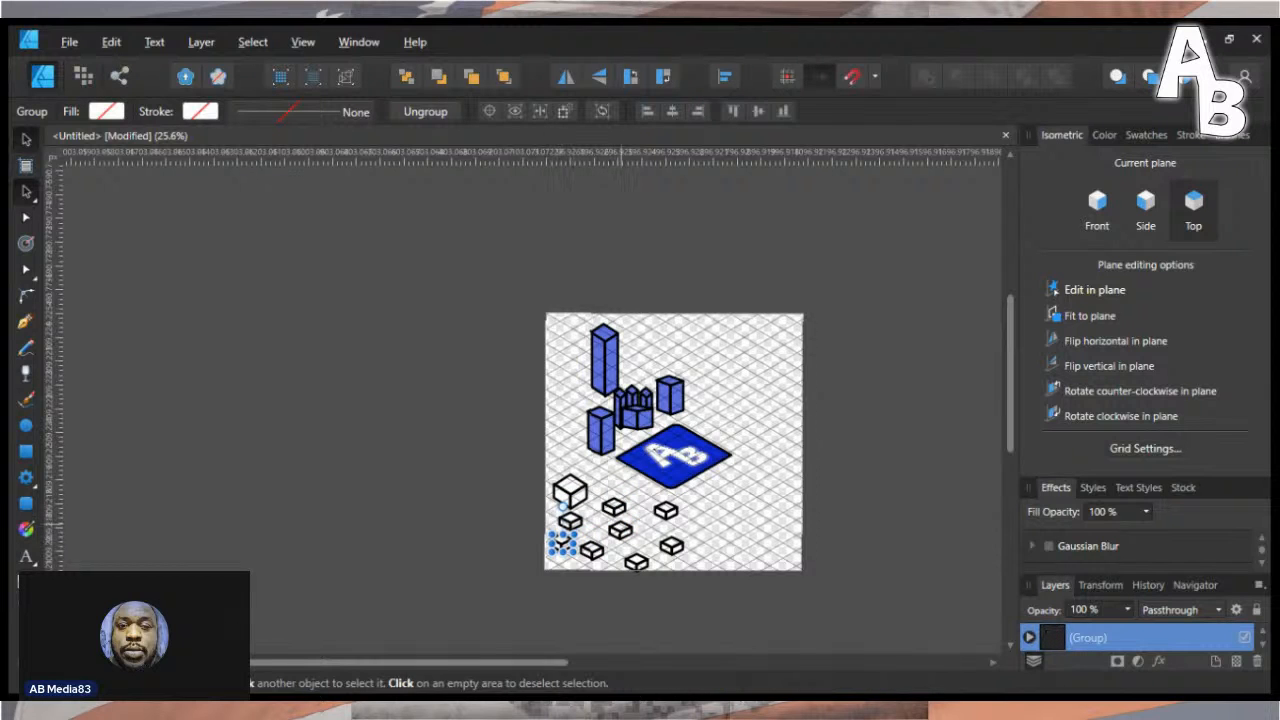
left_click(688, 512)
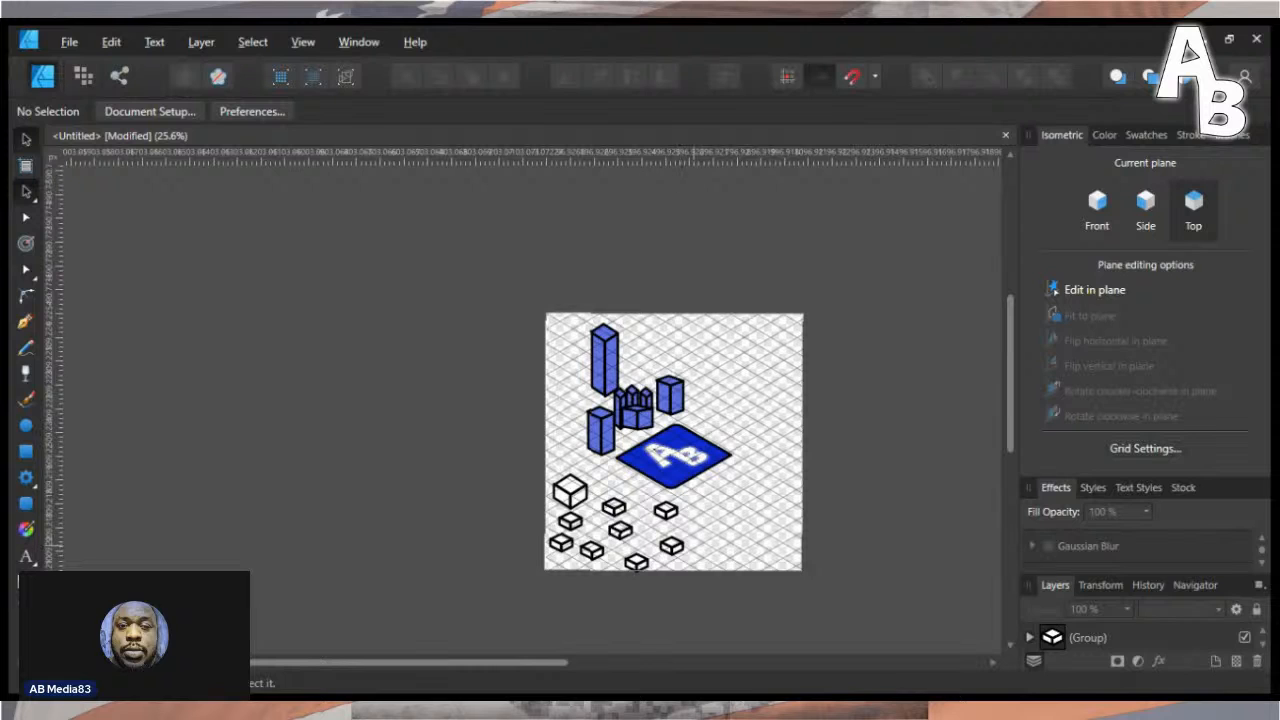
left_click_drag(672, 545, 730, 540)
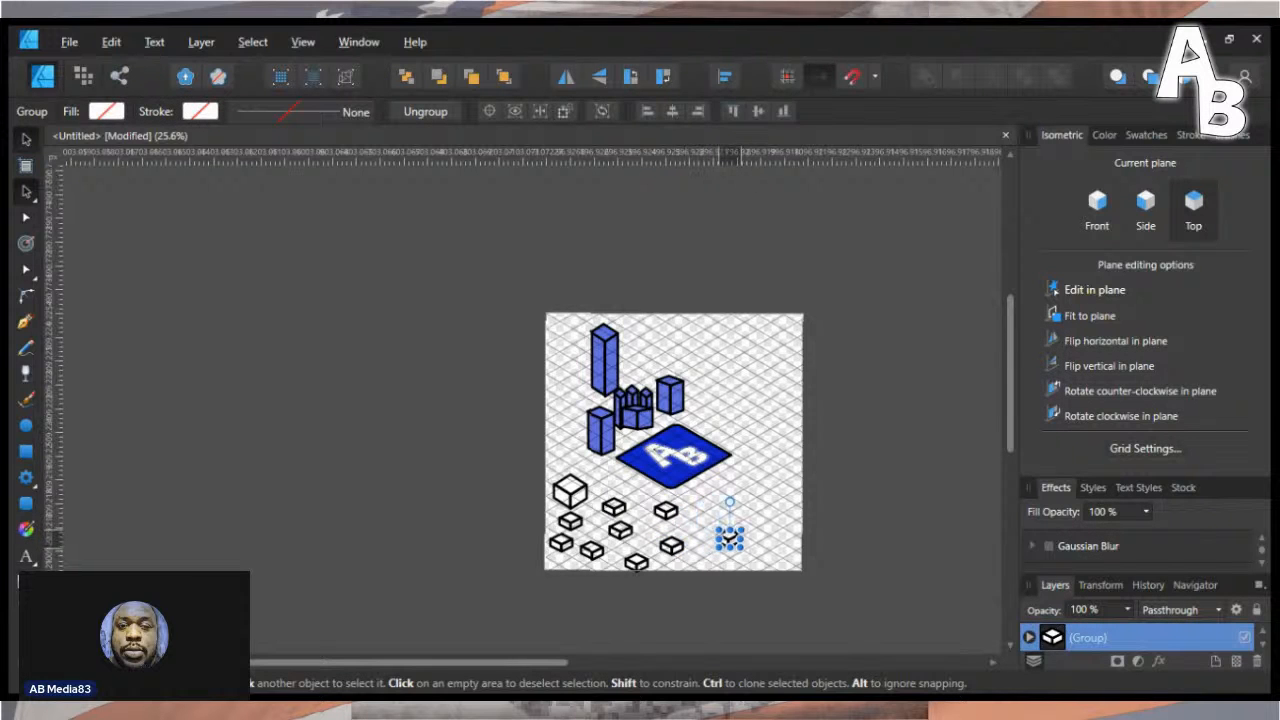
- Enlarge the tiny white box directly below the AB tile and place a slightly smaller copy to its right
left_click(660, 512)
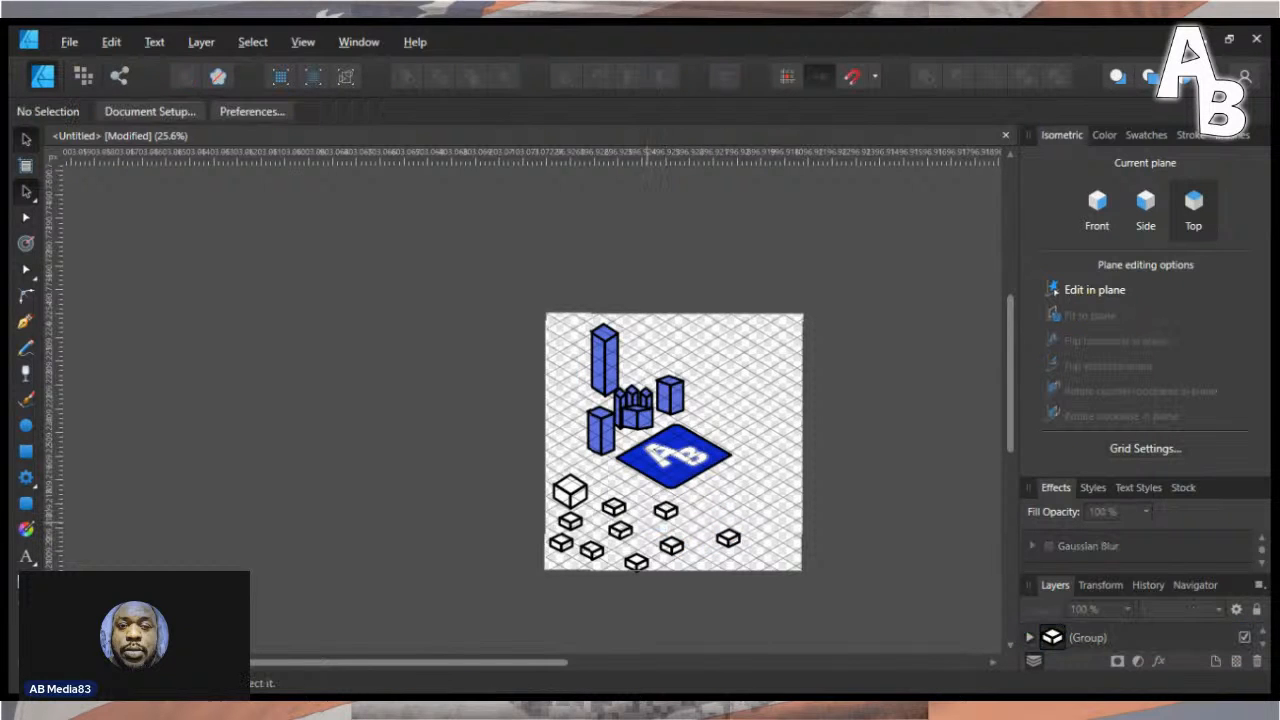
left_click(666, 510)
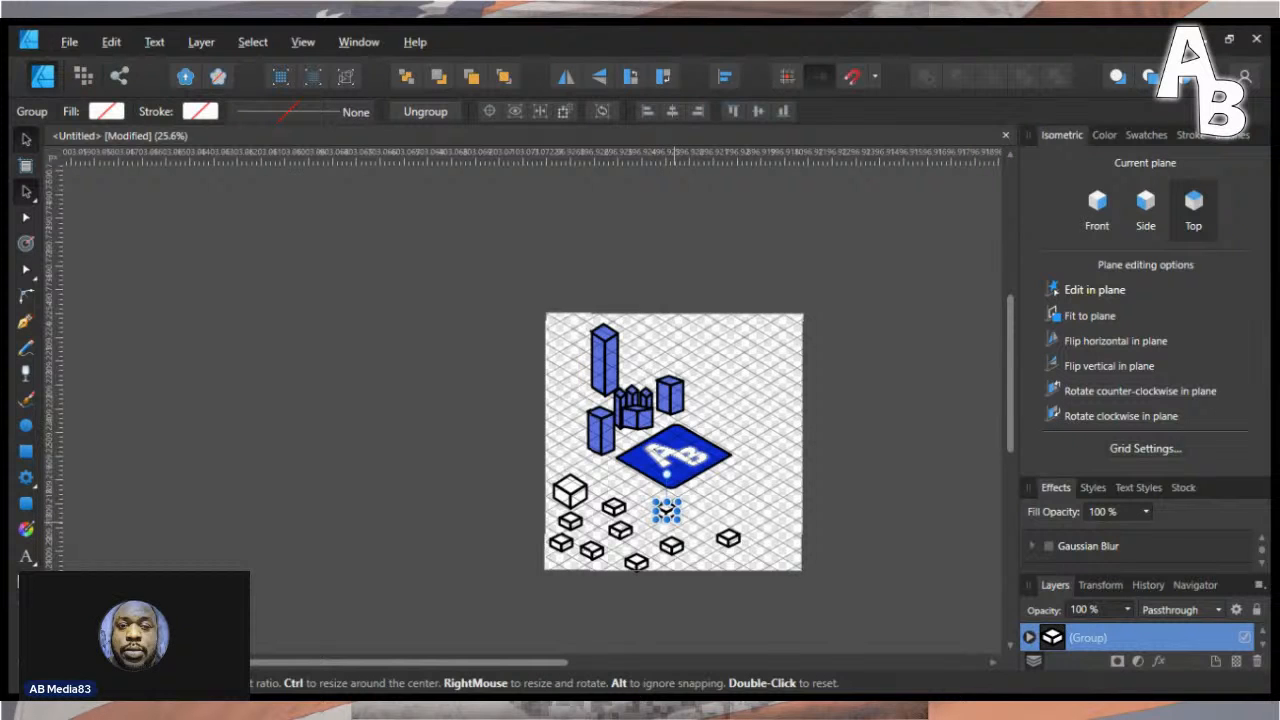
left_click_drag(666, 510, 717, 505)
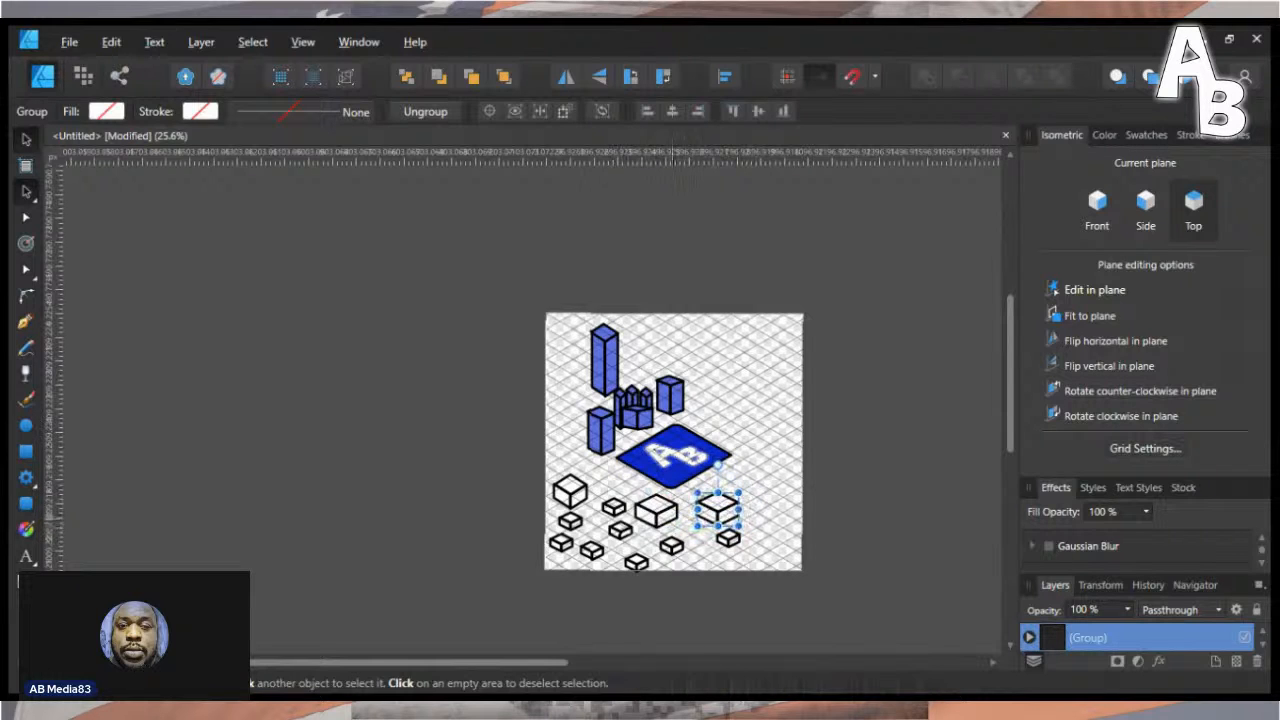
- Add a larger white box at the artboard's right edge and a tiny copy near its lower edge
left_click(728, 538)
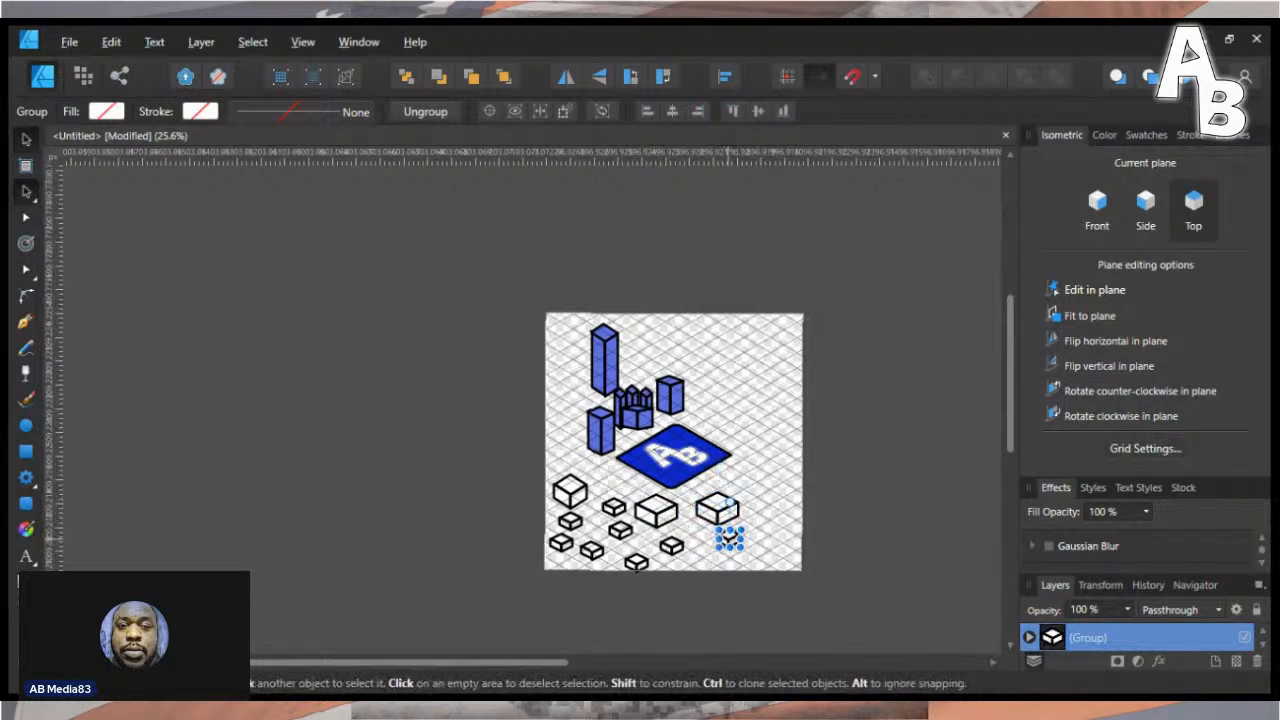
left_click_drag(728, 538, 698, 562)
left_click(728, 538)
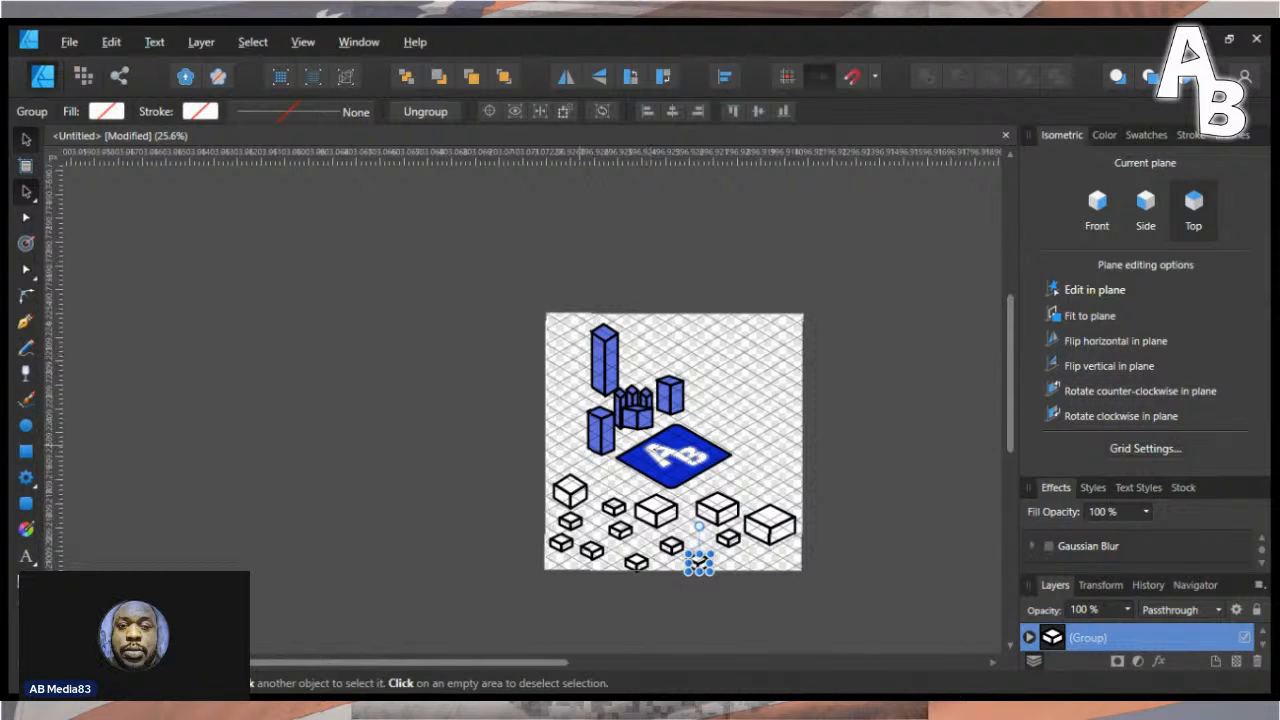
- Copy a blue block to the artboard's left edge, shorten it, and place a copy of the short block up and to its right
key("ctrl+d")
left_click(563, 400)
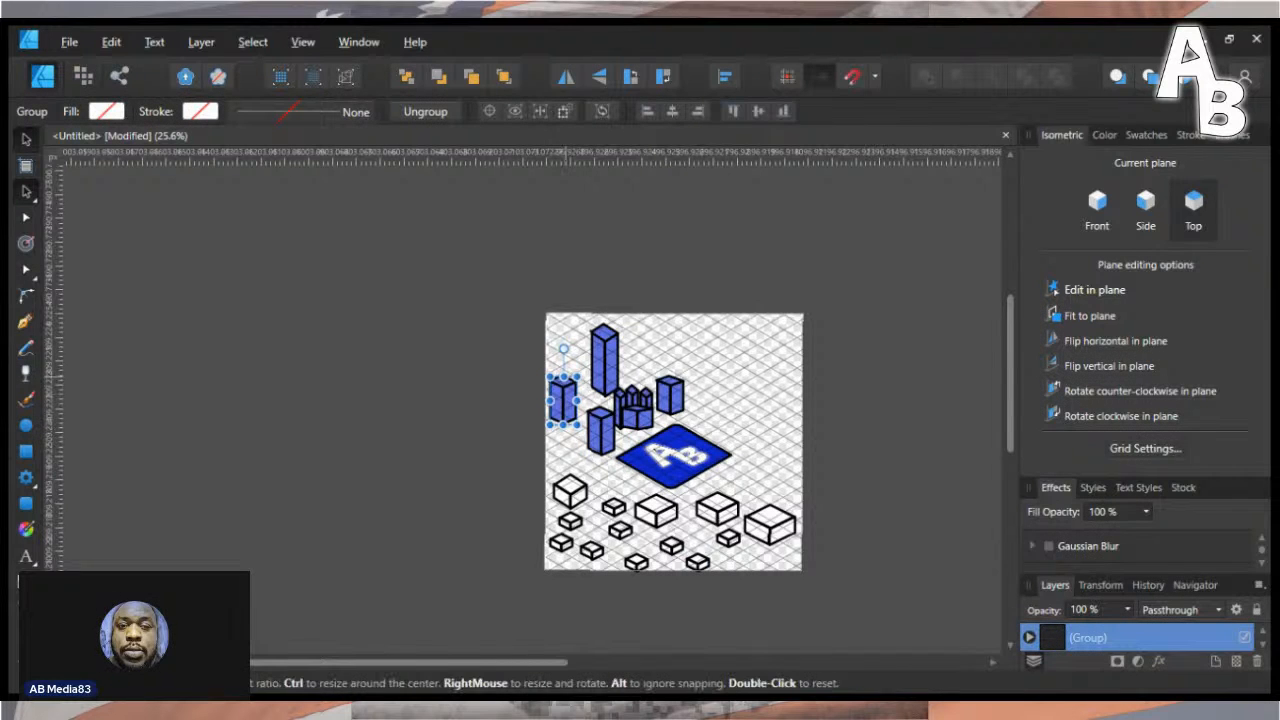
left_click_drag(563, 378, 563, 395)
left_click_drag(603, 294, 594, 366)
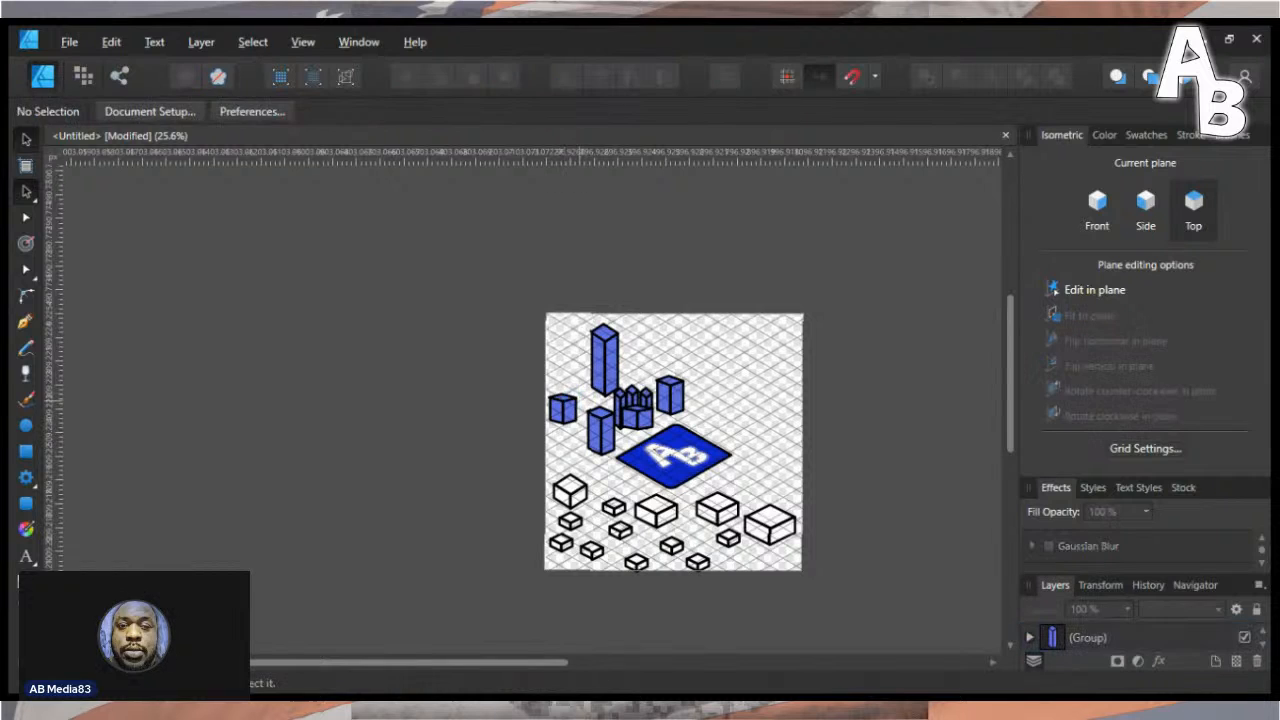
left_click(563, 408)
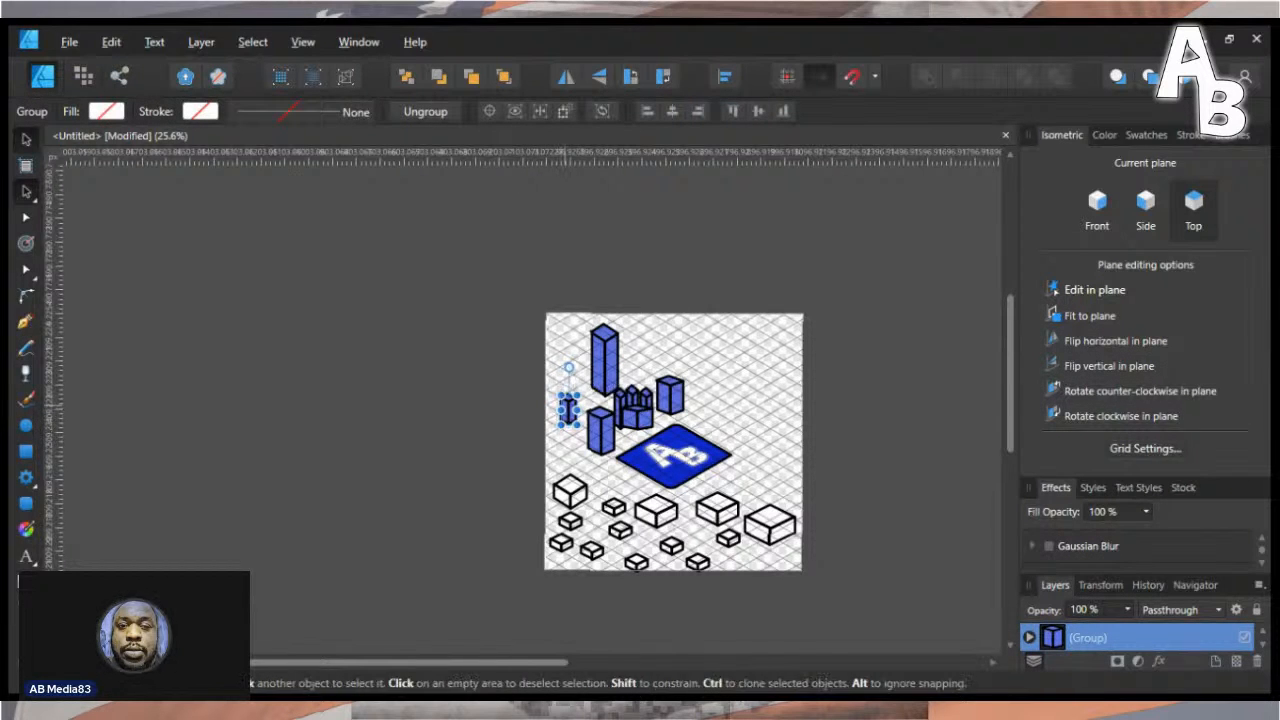
left_click_drag(563, 408, 585, 385)
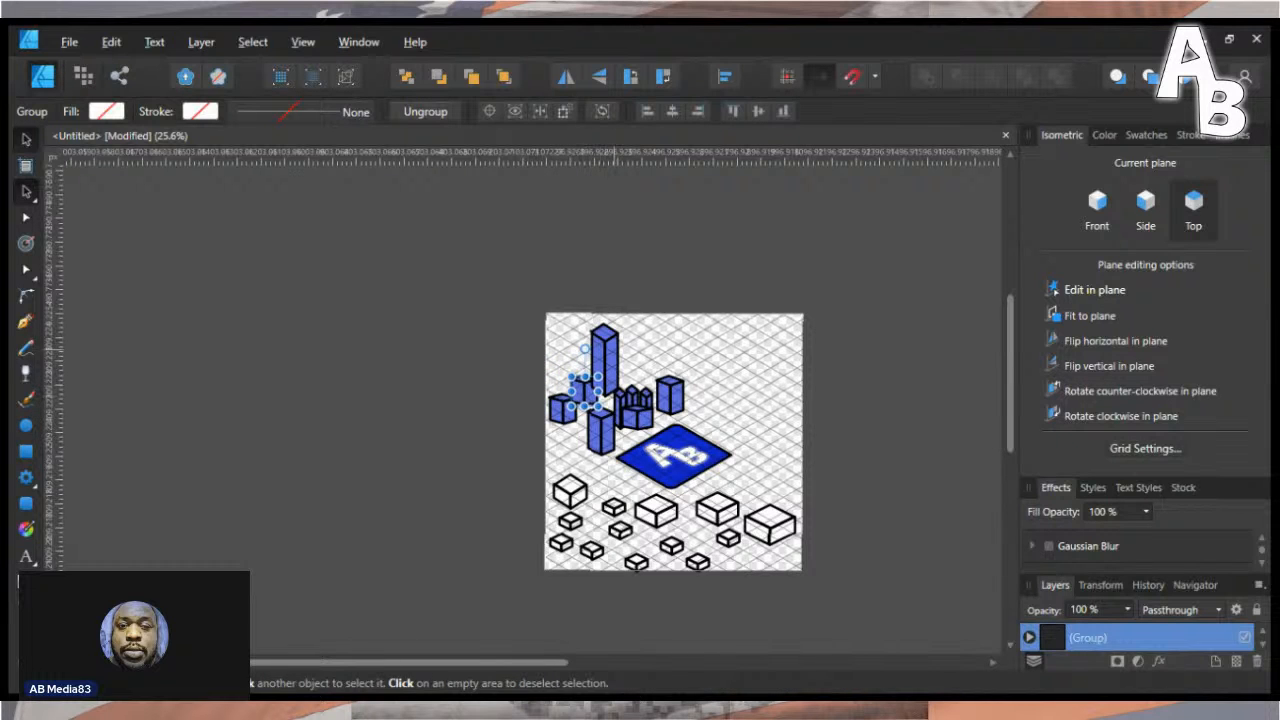
- Copy the tall blue tower to its right and the block above the AB tile up toward the artboard's upper edge
left_click(605, 355)
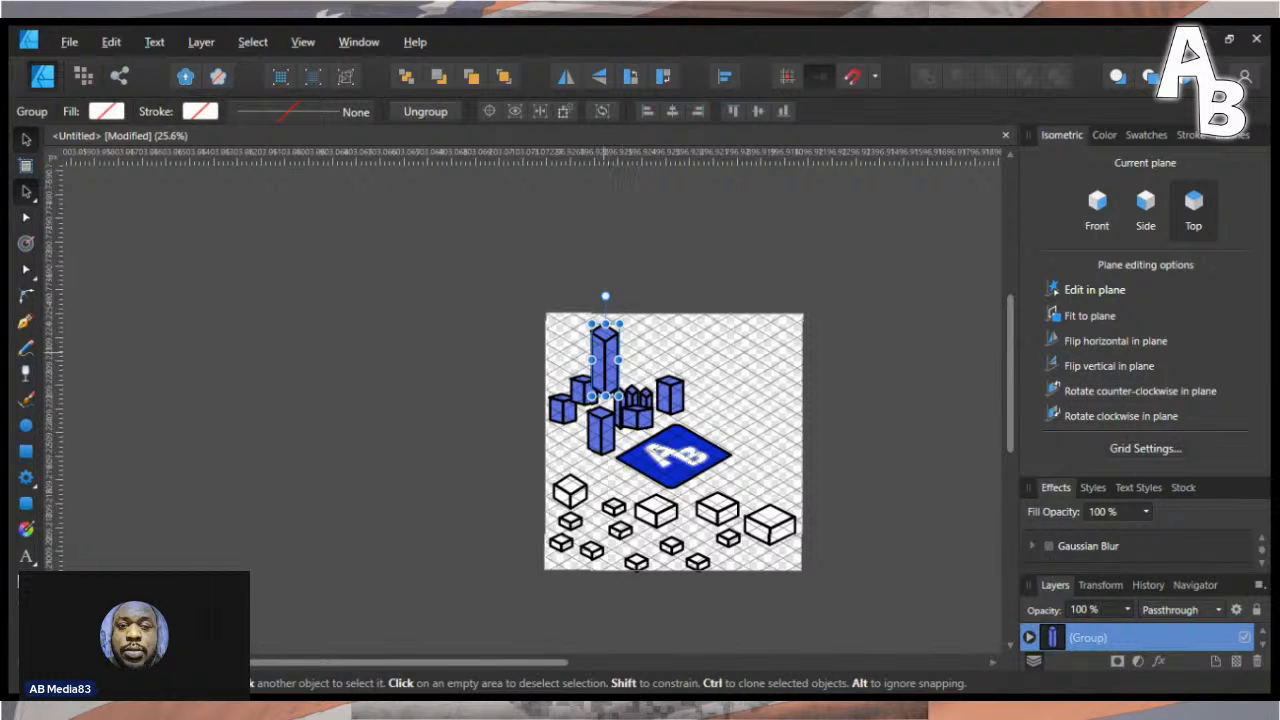
left_click_drag(605, 355, 640, 341)
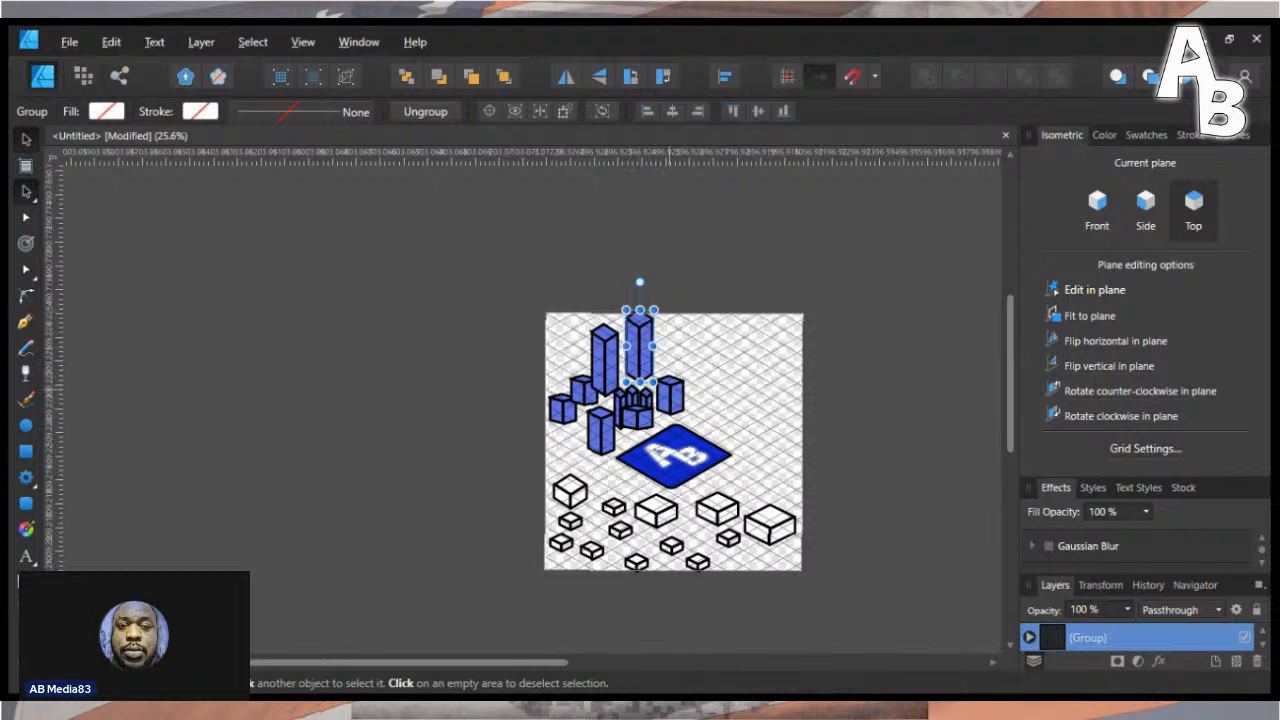
left_click(670, 395)
left_click_drag(670, 395, 695, 348)
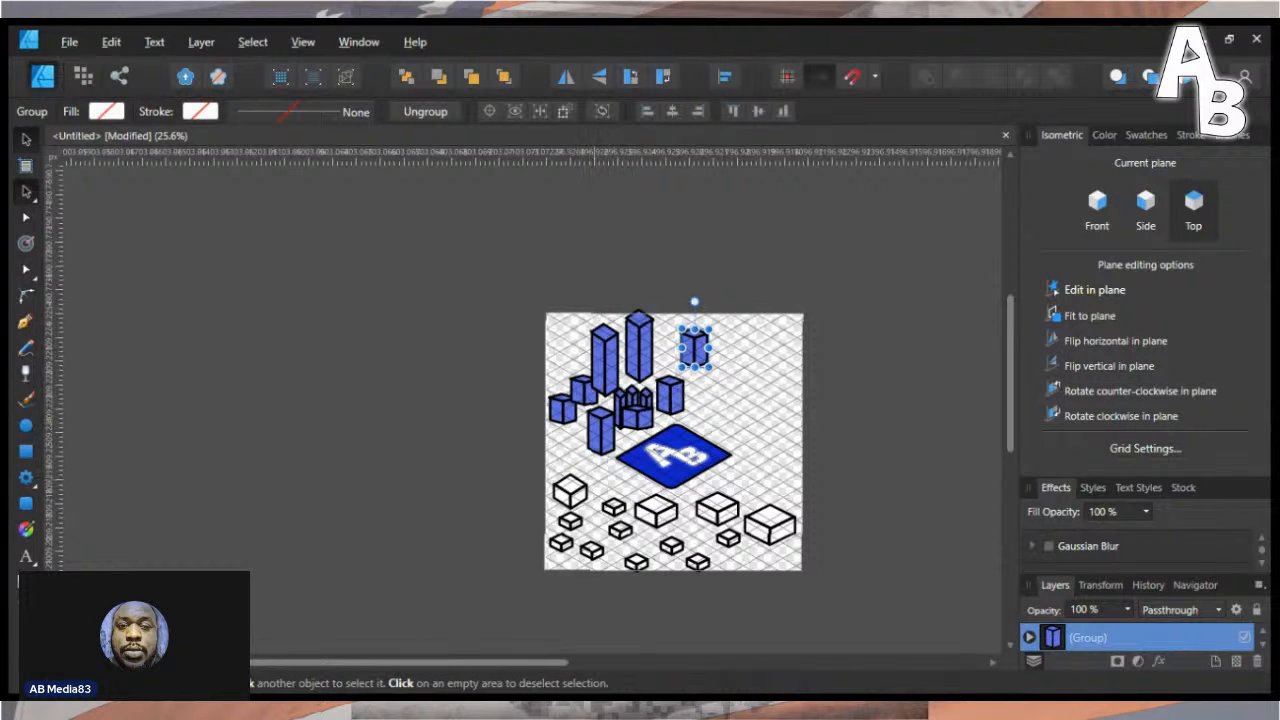
- Move the copied tall tower to the artboard's upper-left corner, behind and left of the original tower
scroll(645, 540, "down", 5)
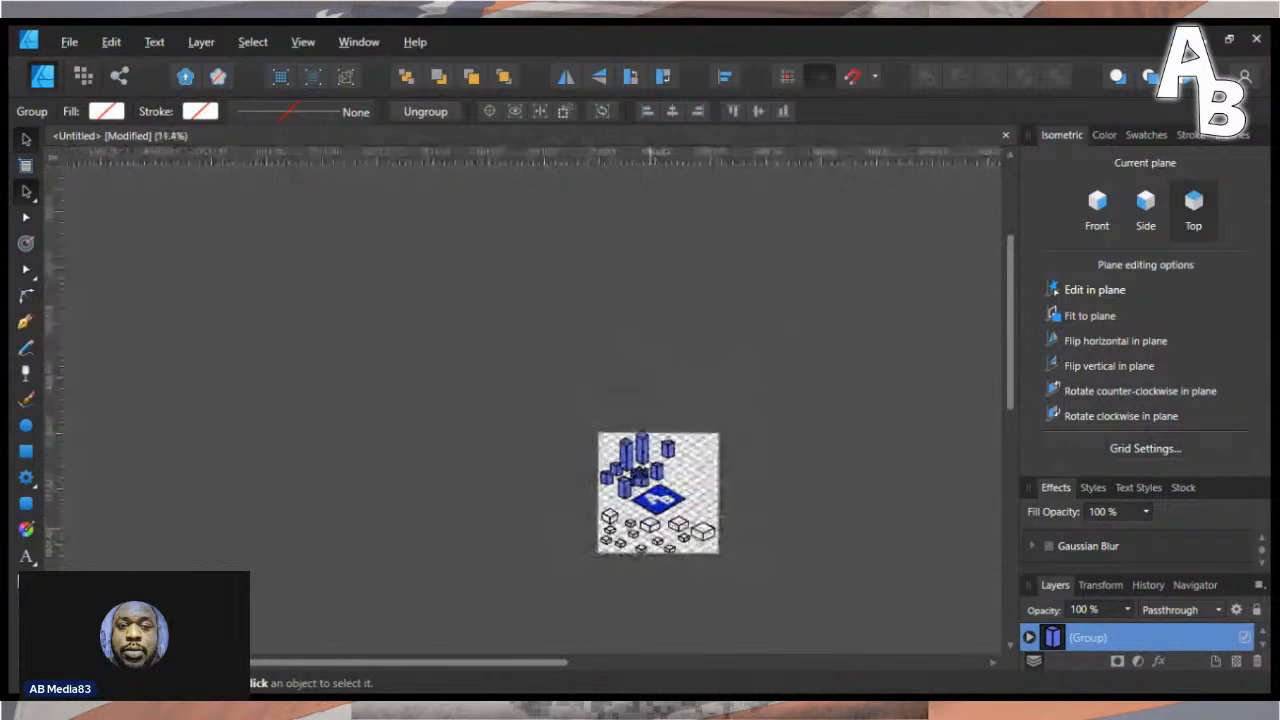
scroll(653, 553, "up", 3)
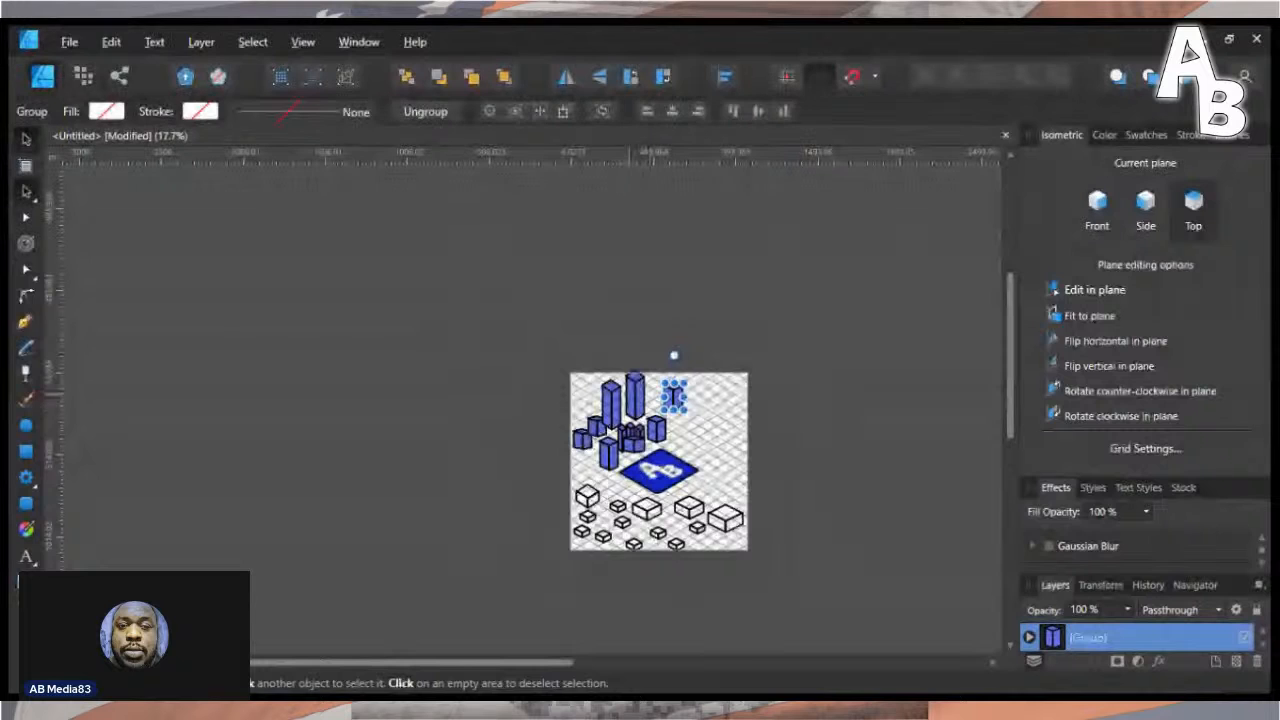
left_click_drag(673, 397, 592, 372)
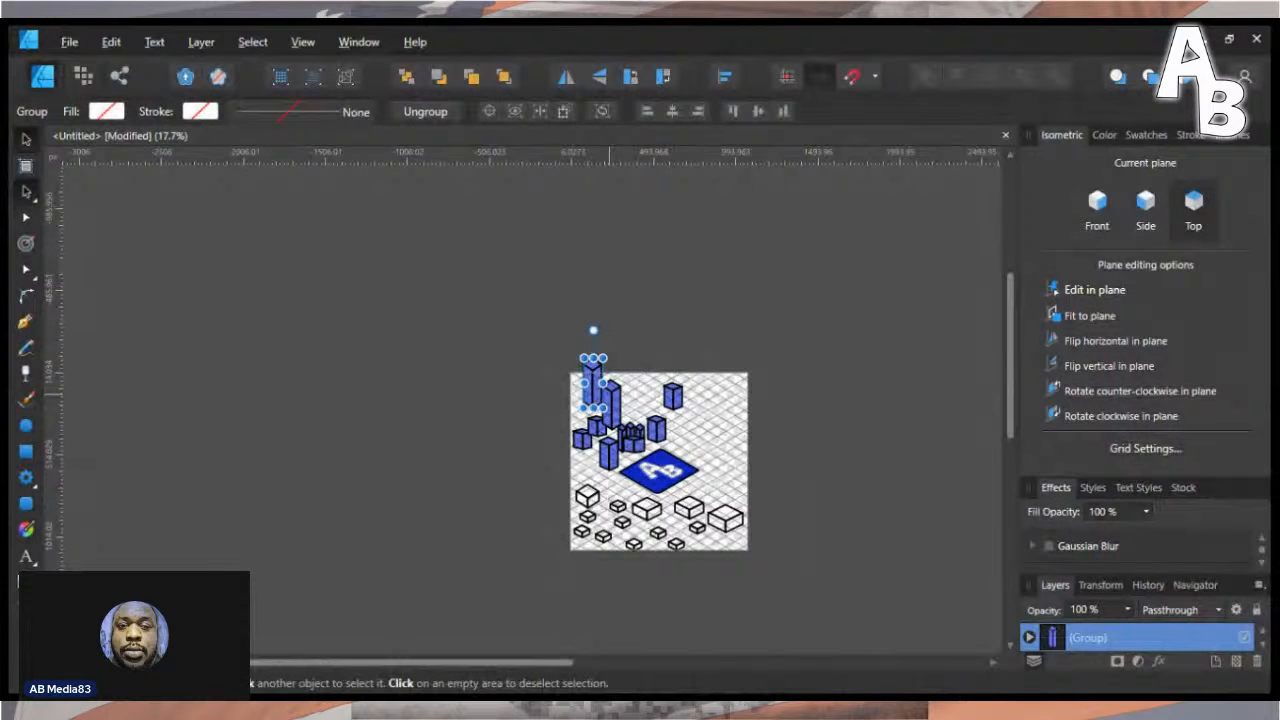
left_click(612, 394)
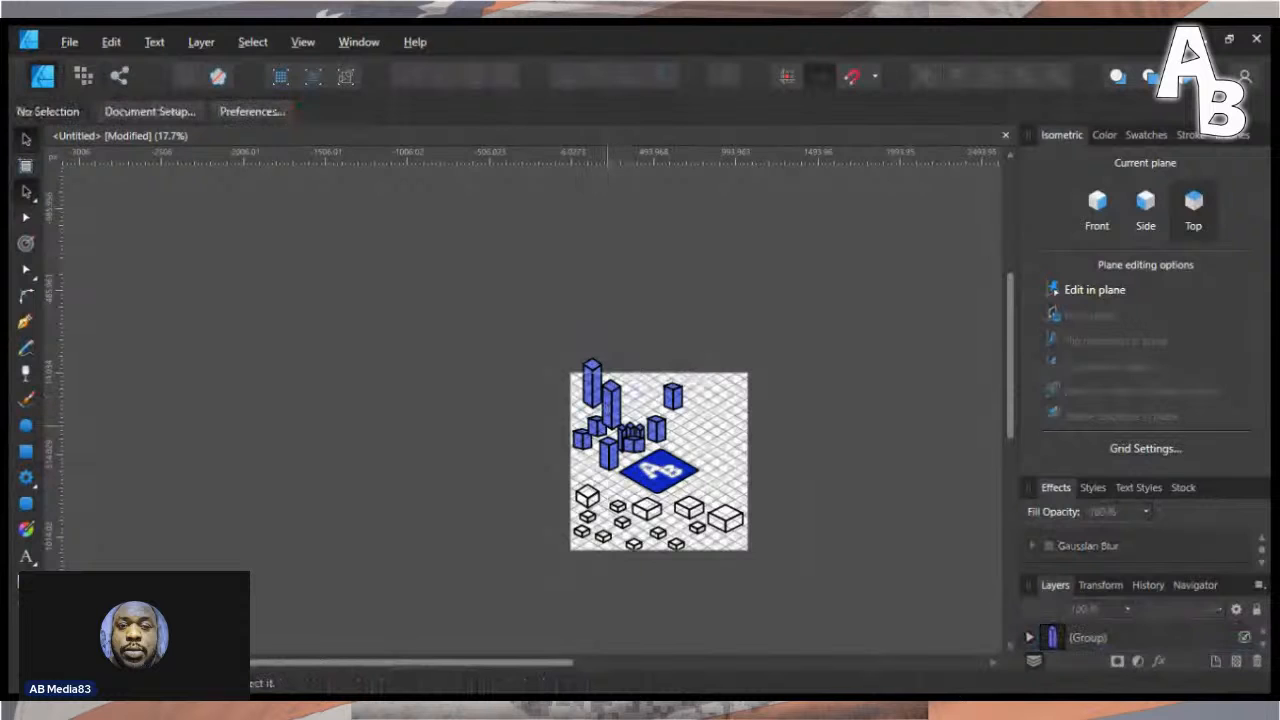
- Place a copy of the short blue block between the tall towers and the upper-right block
left_click(594, 432)
left_click(591, 438)
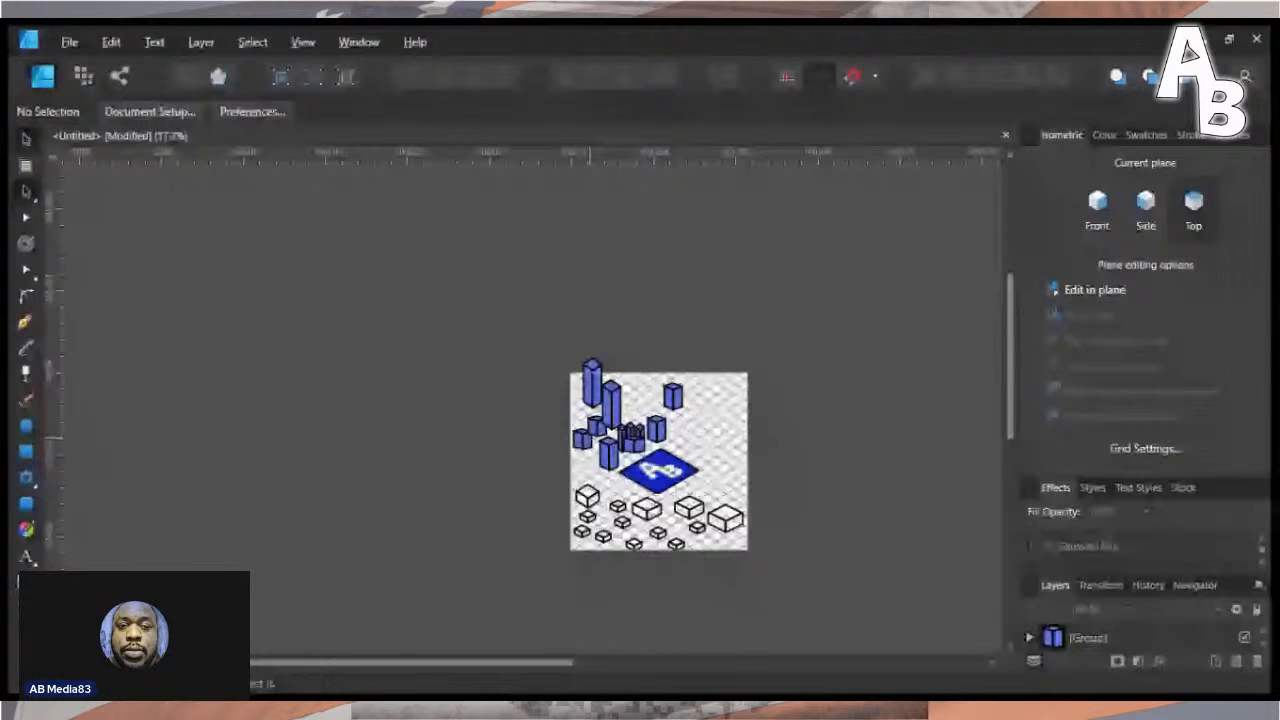
left_click(598, 432)
left_click_drag(612, 430, 665, 396)
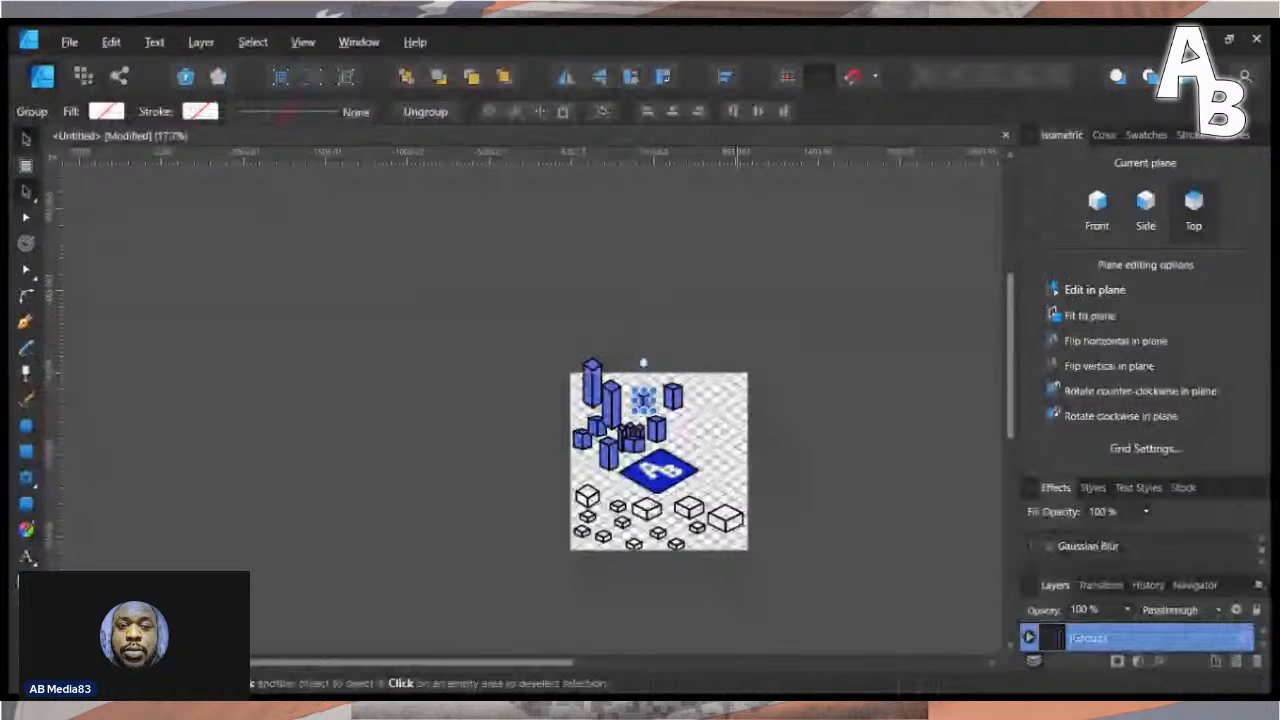
scroll(712, 515, "down", 1)
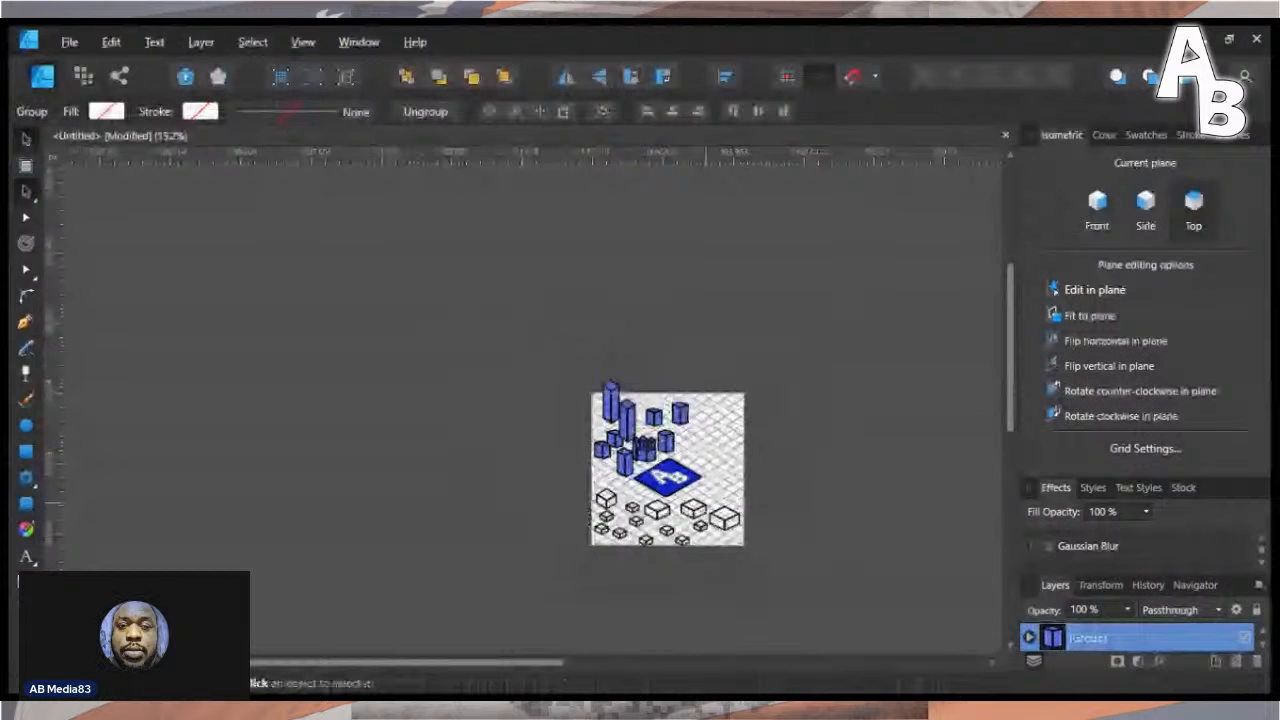
scroll(704, 518, "down", 4)
scroll(697, 542, "up", 3)
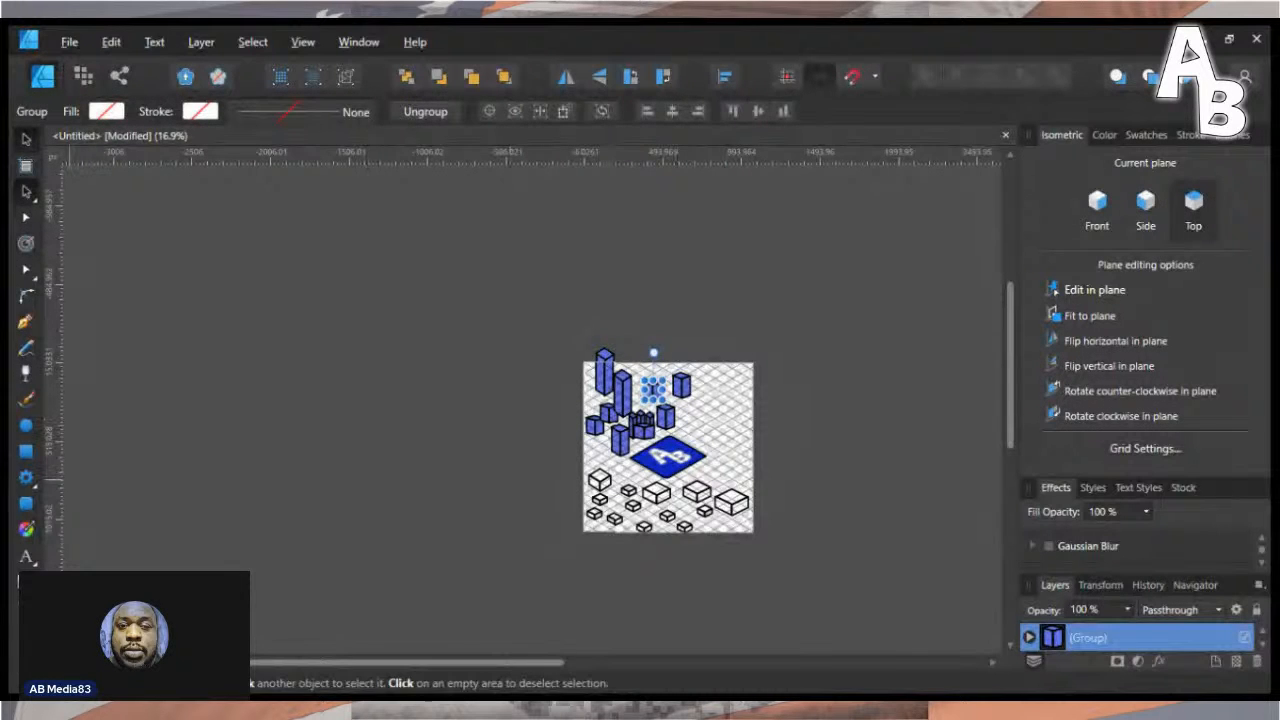
- Fill the newly copied short block with red-orange (H 9, S 100, L 50) and draw a tall rectangle in that color below it
key("m")
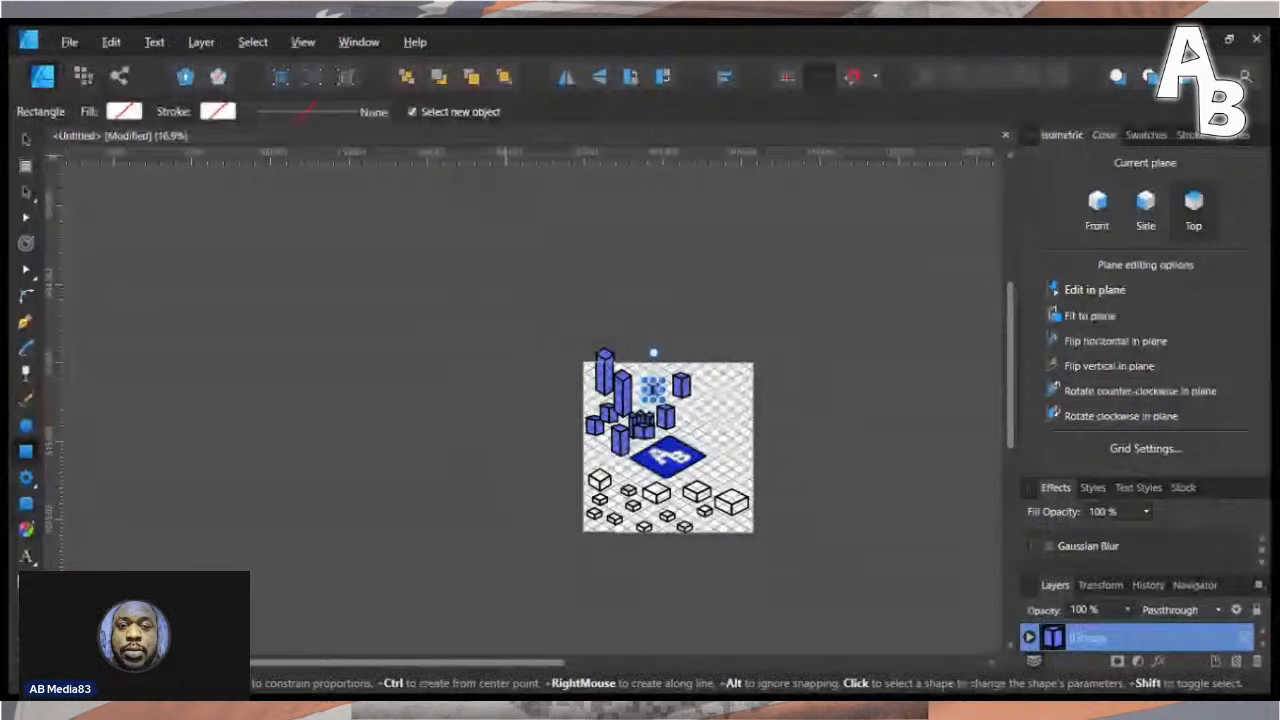
left_click(1104, 135)
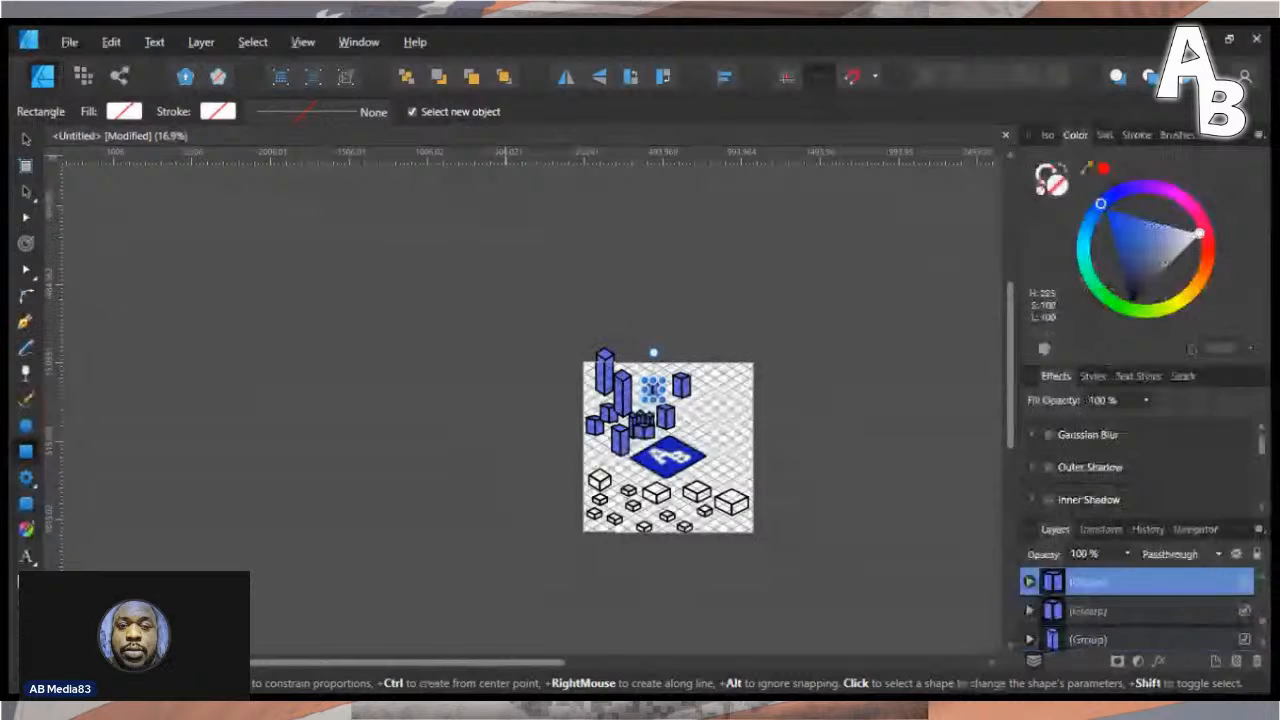
left_click(1206, 257)
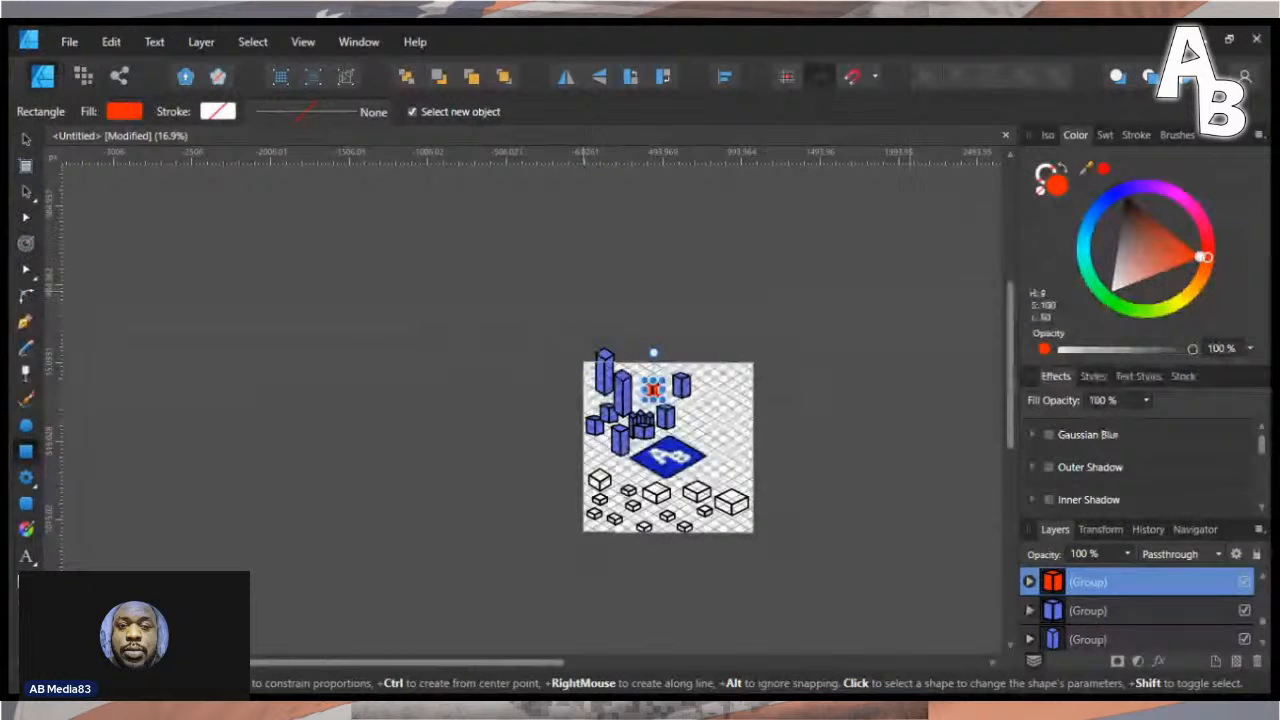
left_click_drag(632, 384, 657, 460)
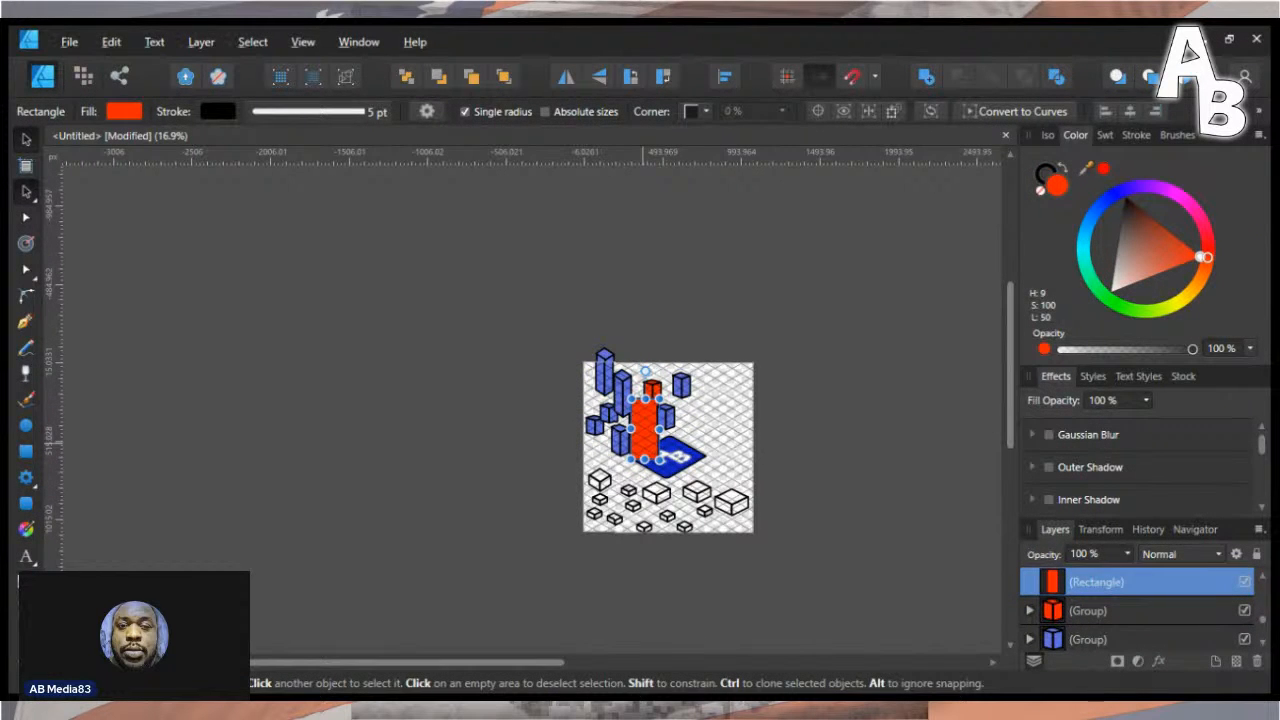
- Make two copies of the red-orange rectangle, shorten one into a top face, and arrange all three beside the AB tile near the artboard's right side
mouse_move(643, 443)
left_mouse_down()
mouse_move(691, 443)
mouse_move(662, 410)
left_mouse_up()
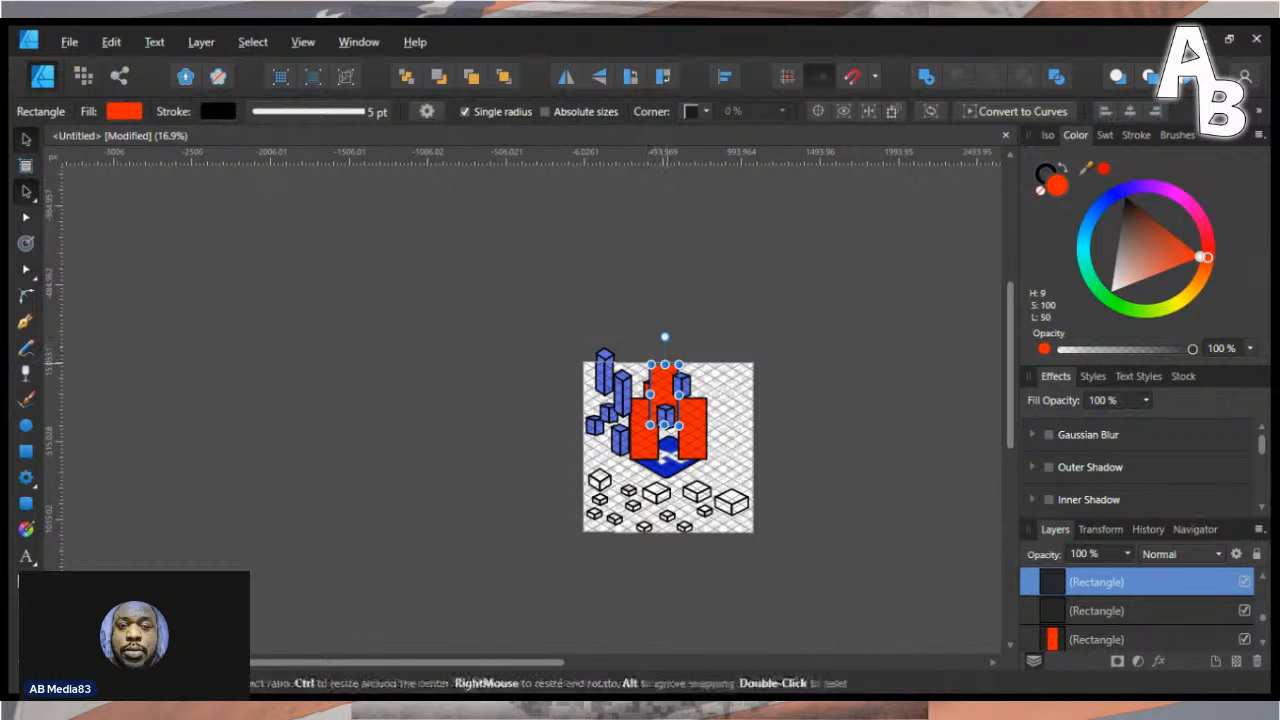
left_click_drag(665, 364, 665, 386)
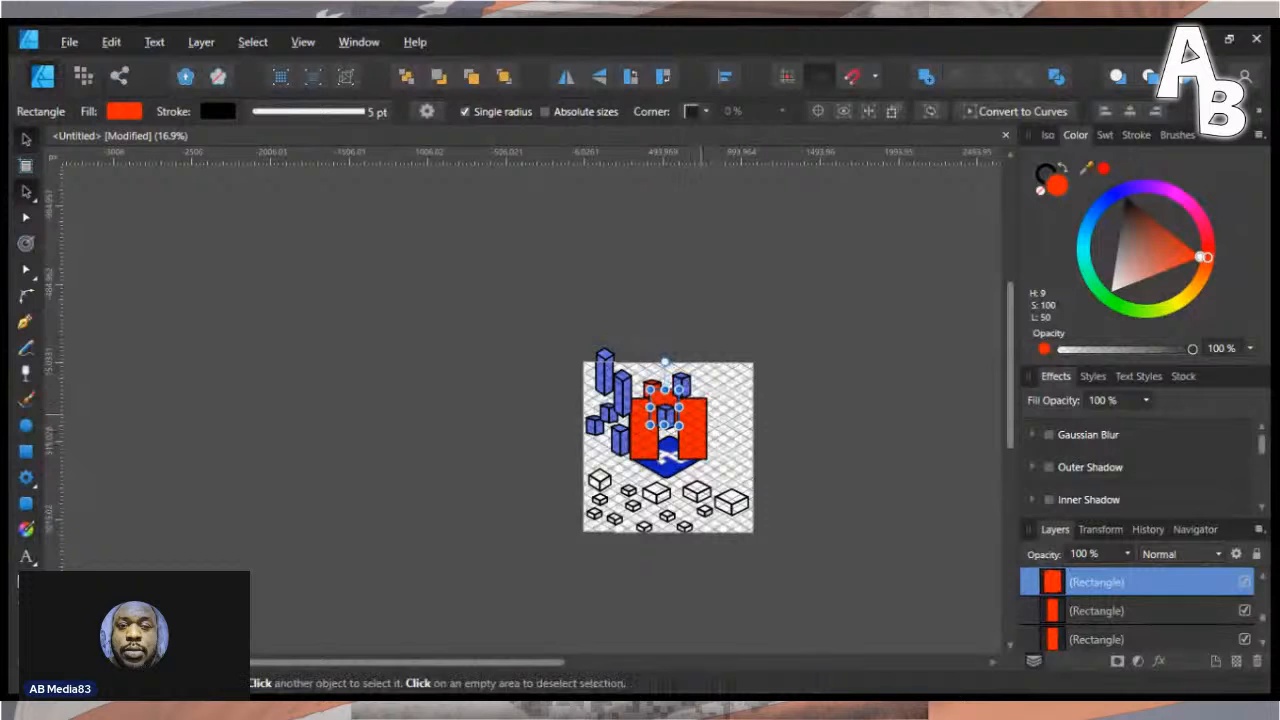
left_click_drag(702, 431, 736, 431)
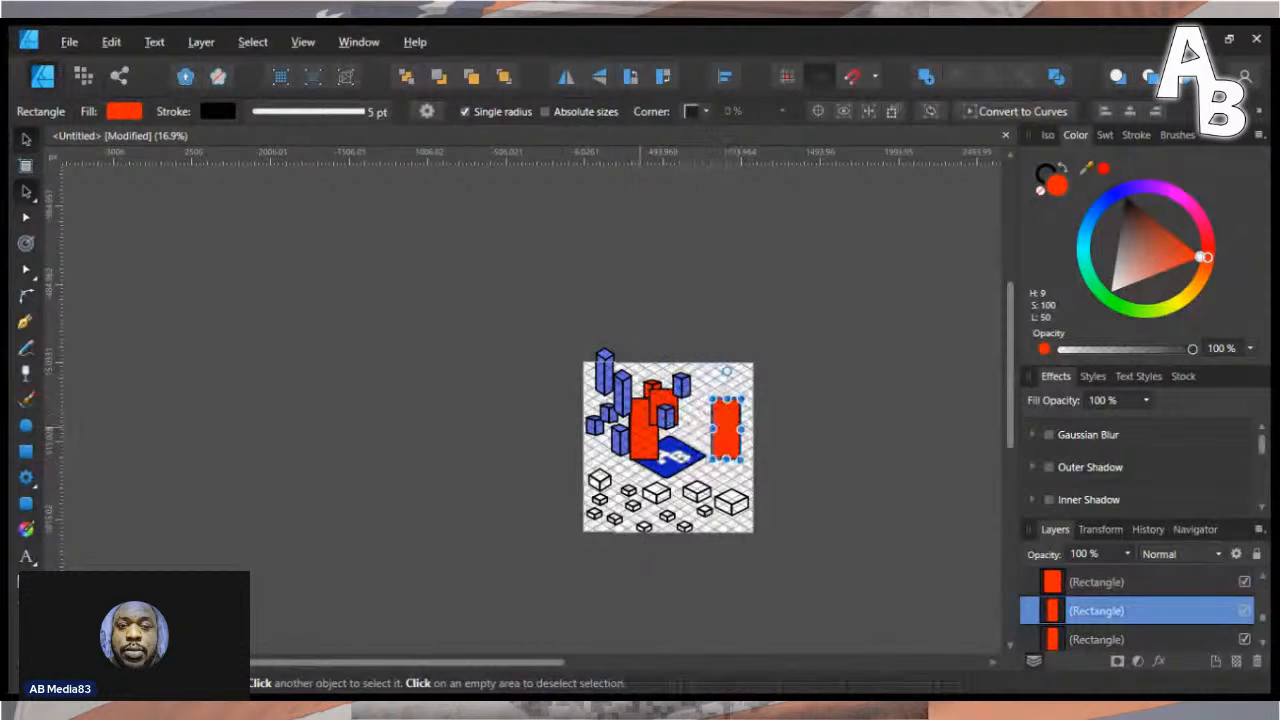
mouse_move(643, 430)
left_mouse_down()
mouse_move(691, 430)
mouse_move(705, 395)
left_mouse_up()
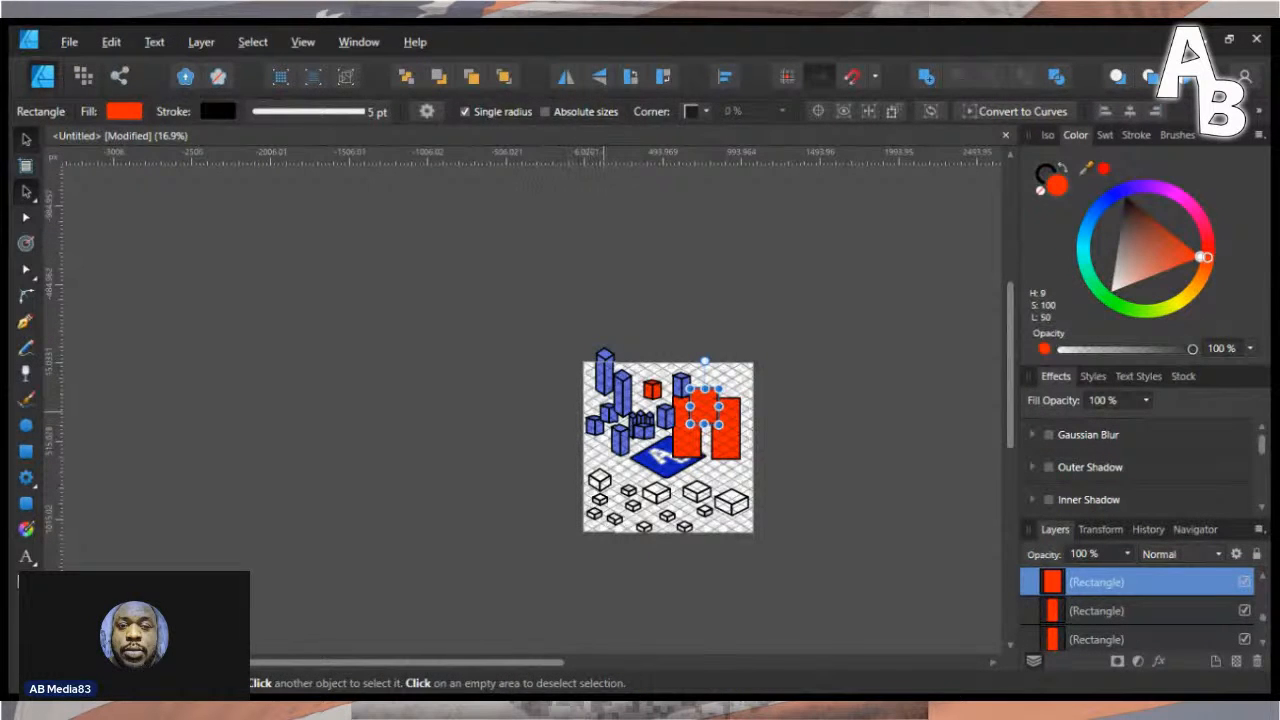
- Fill the short blue block left of the tall tower with the recent red-orange swatch
left_click(606, 412)
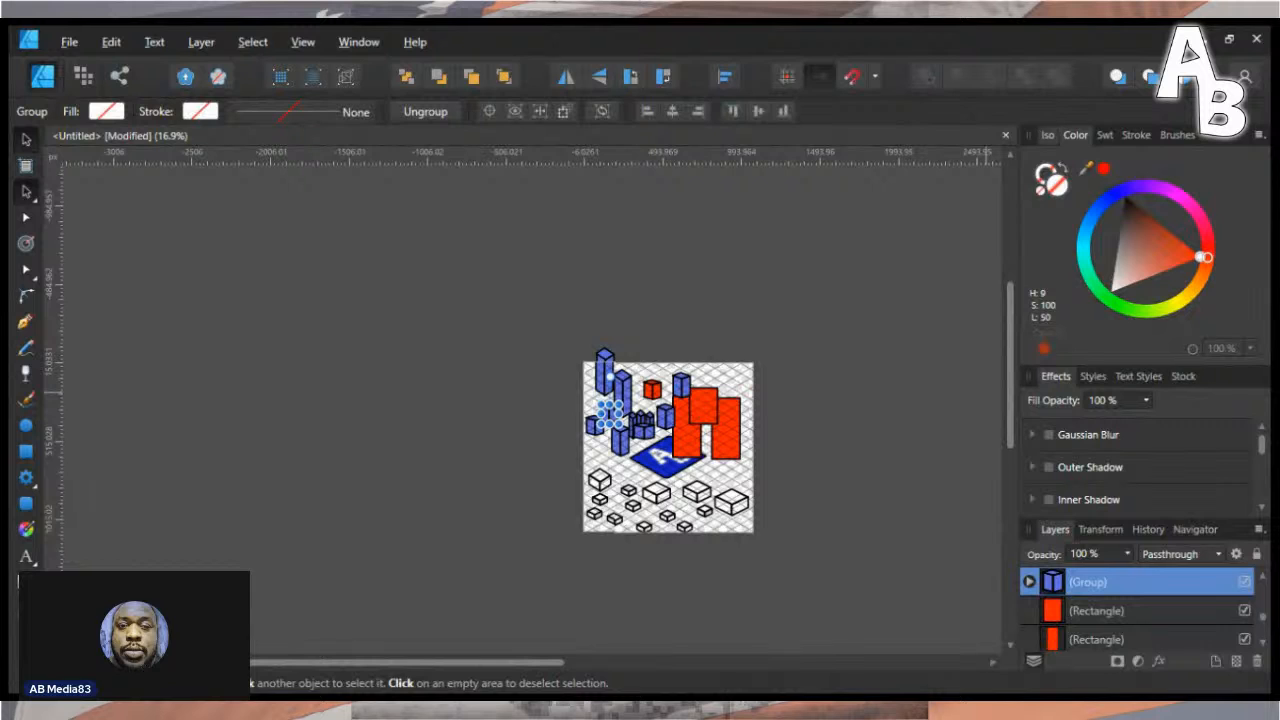
left_click(1105, 134)
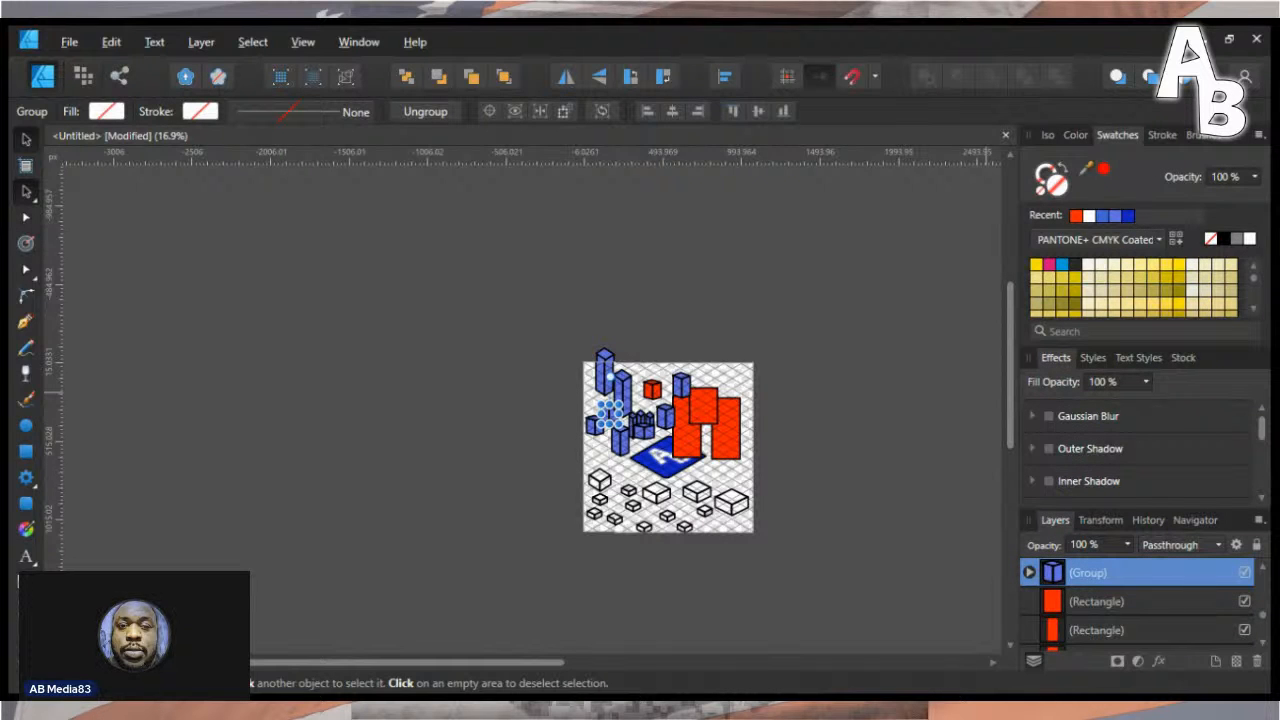
left_click(1076, 216)
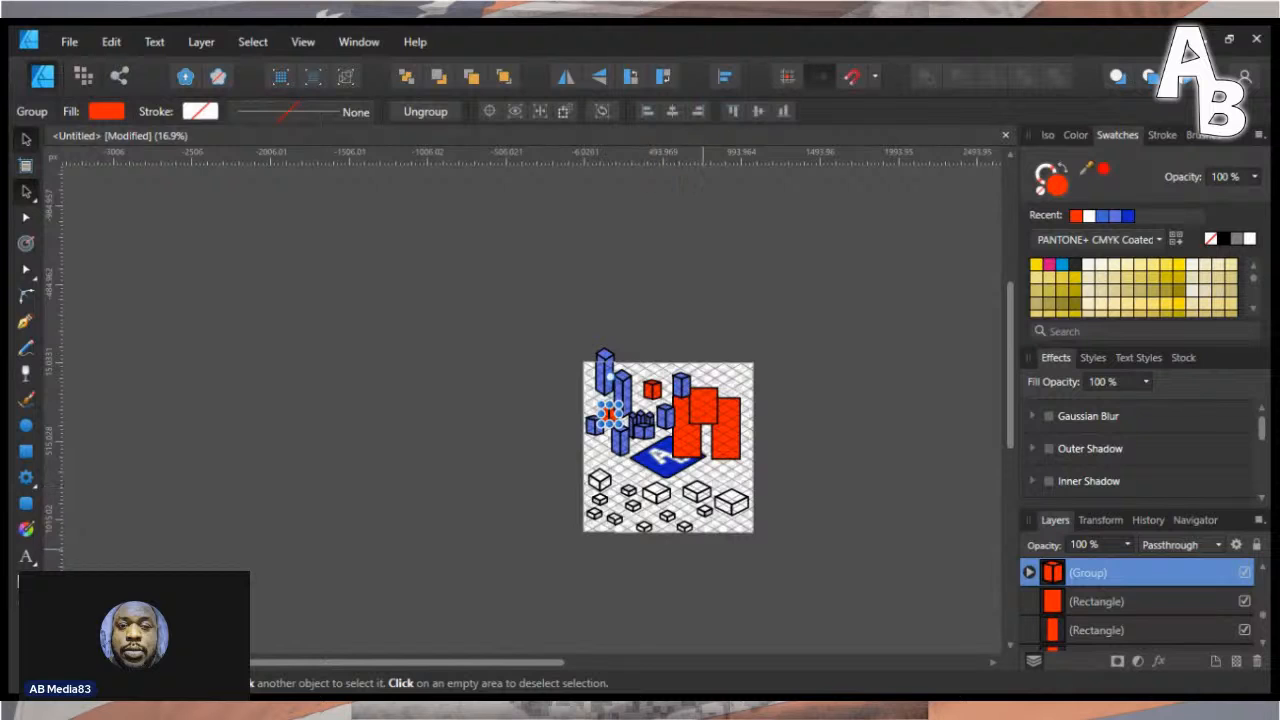
- Fill three small white boxes below the AB tile with the recent medium blue swatch
left_click(632, 503)
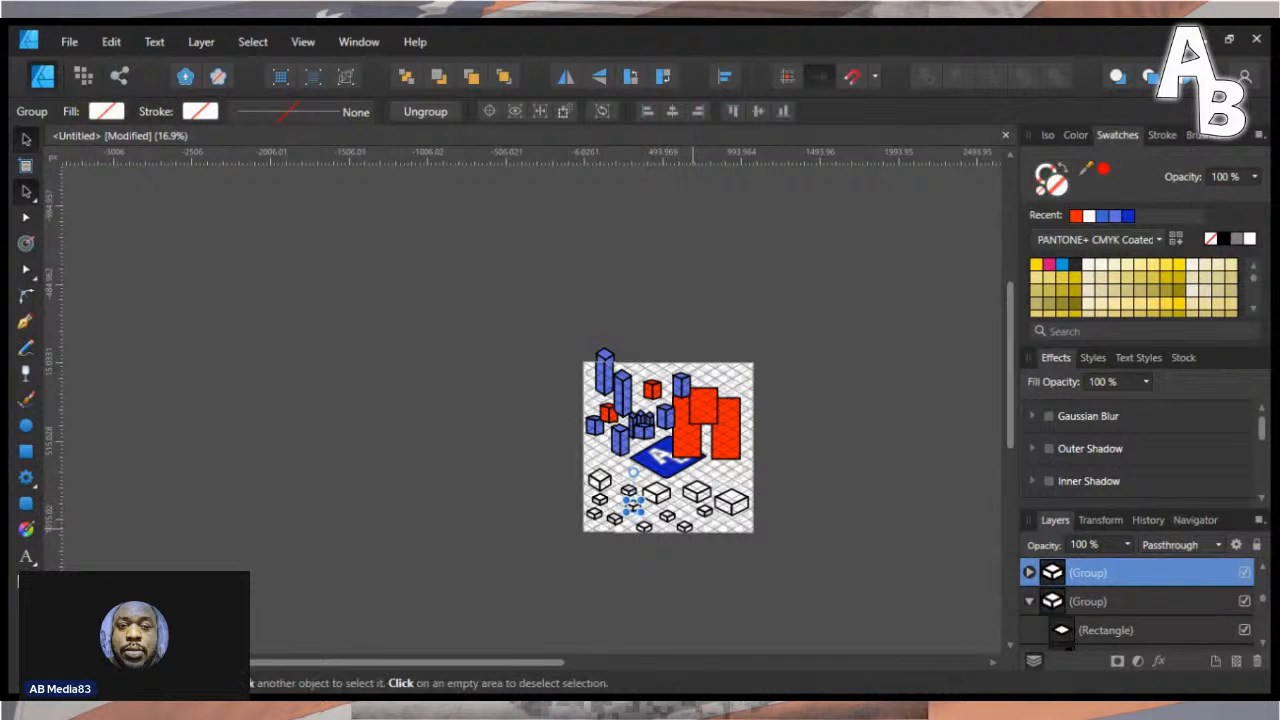
left_click(681, 522, "shift")
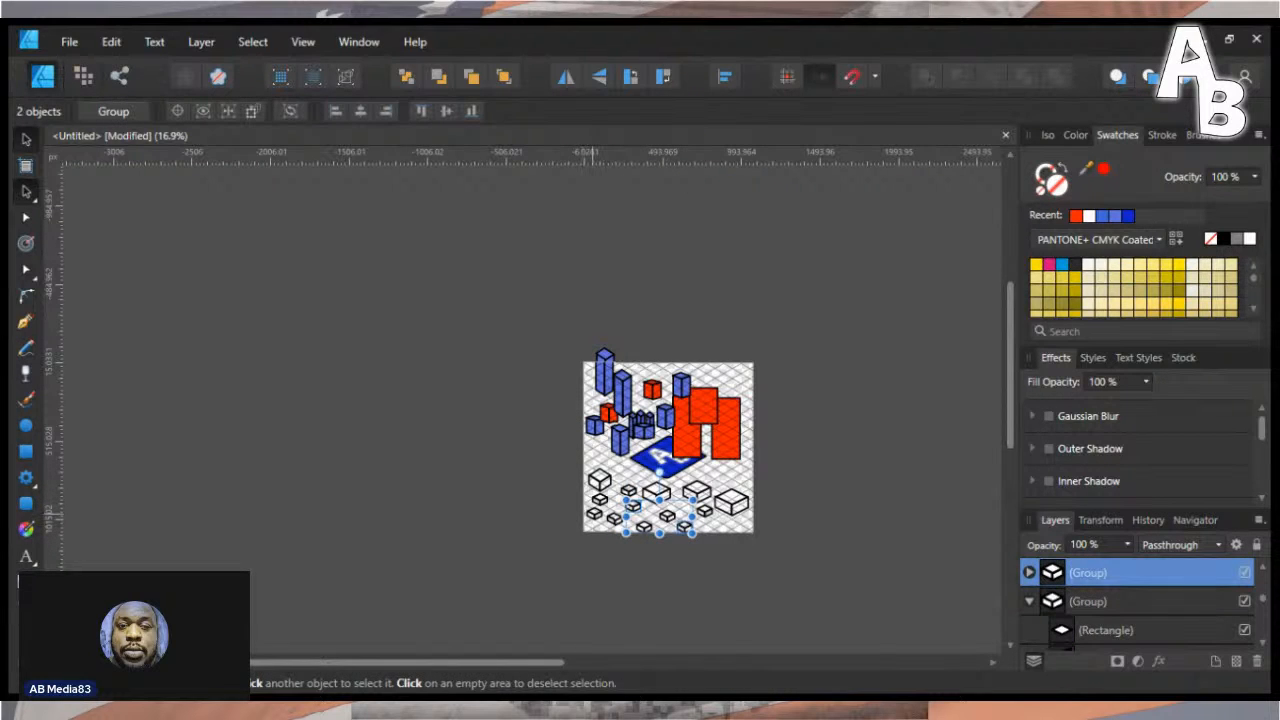
left_click(593, 514, "shift")
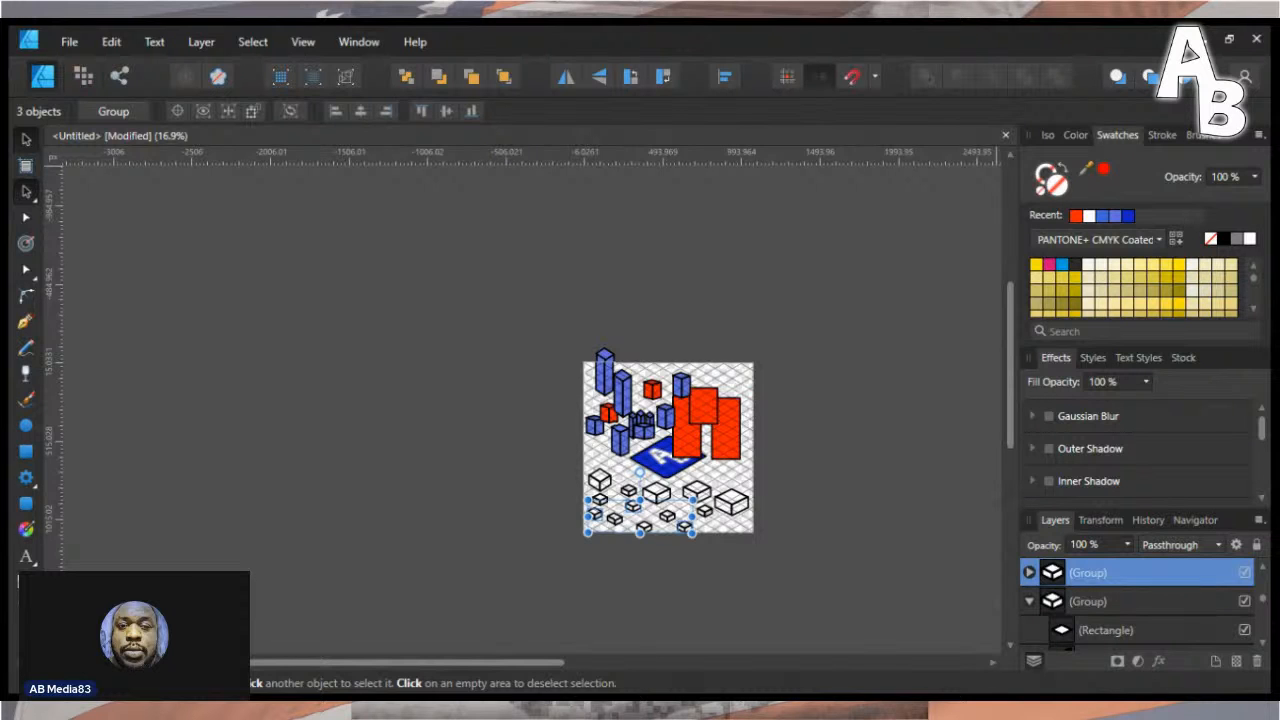
left_click(1102, 216)
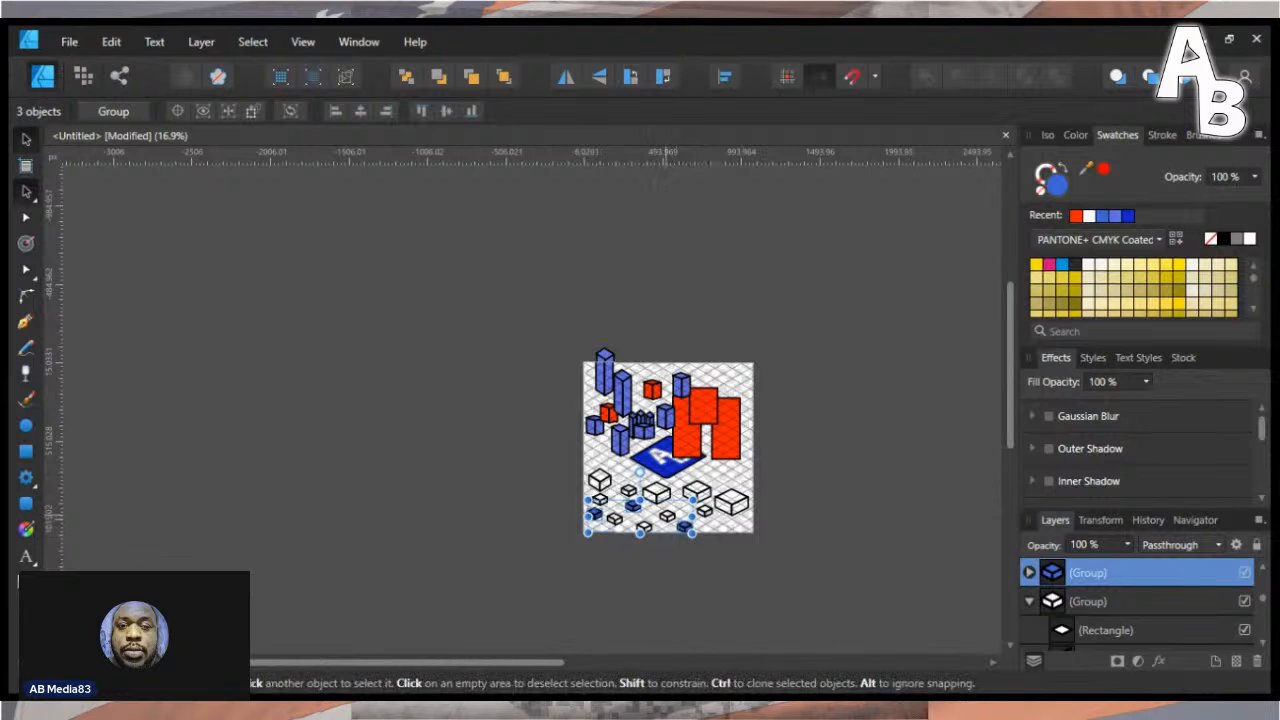
- Fill two small white boxes and the larger one below the AB tile's right corner with the recent red-orange swatch
left_click(644, 522)
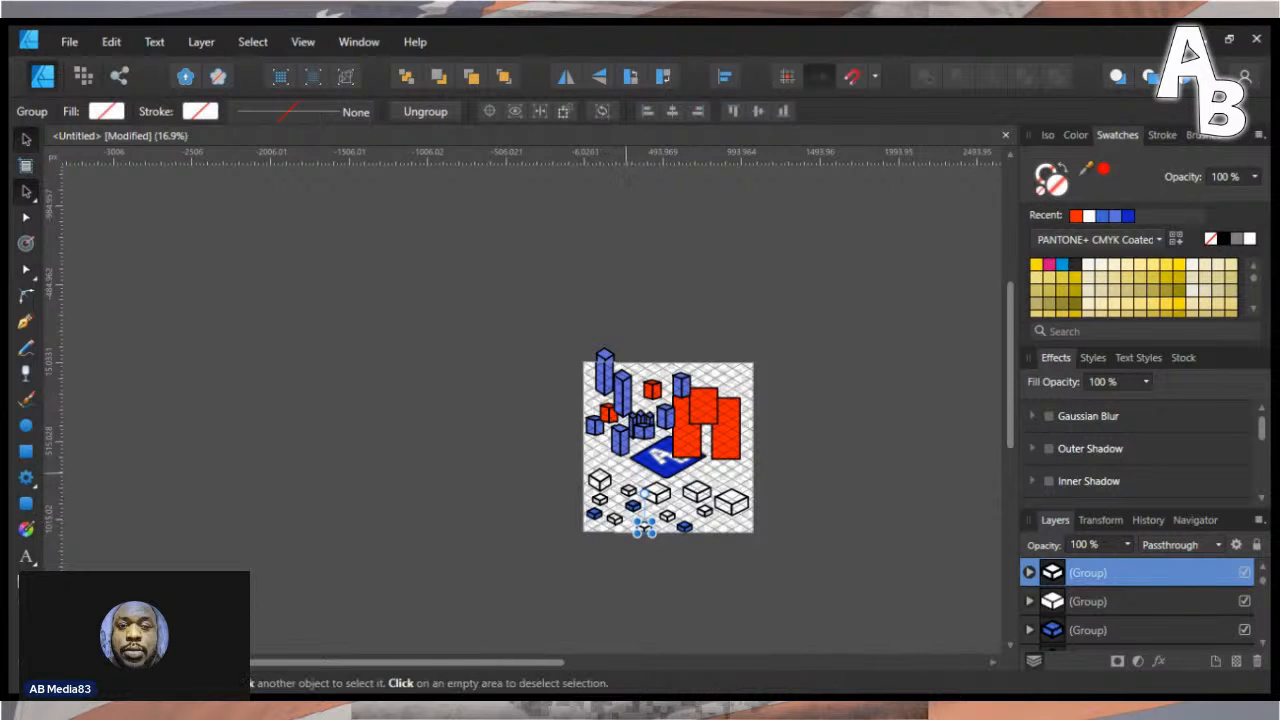
left_click(629, 488, "shift")
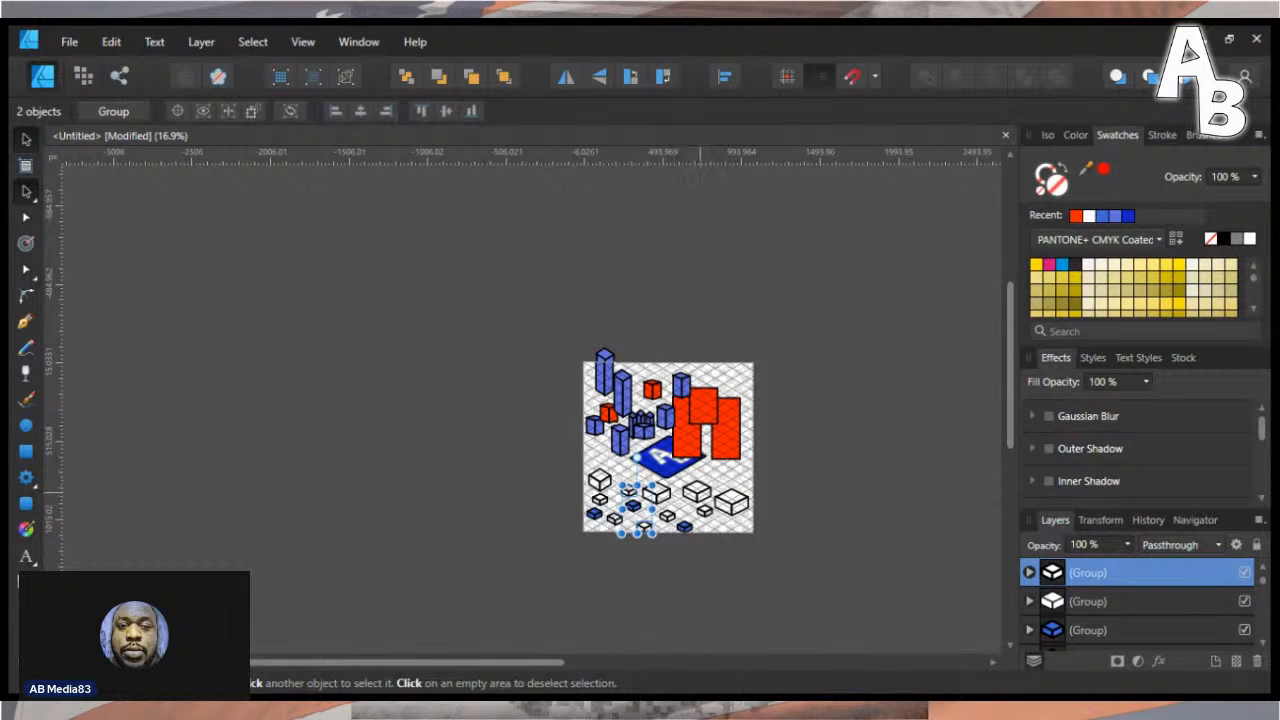
left_click(698, 491, "shift")
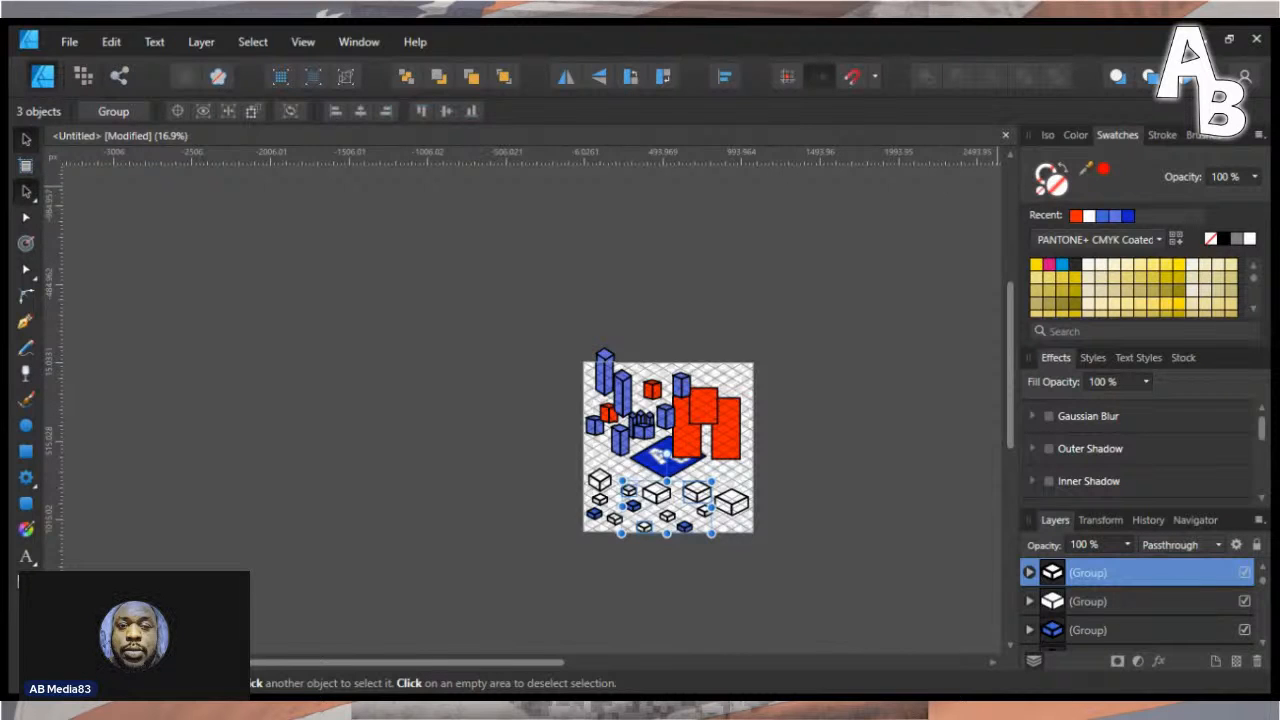
left_click(1076, 216)
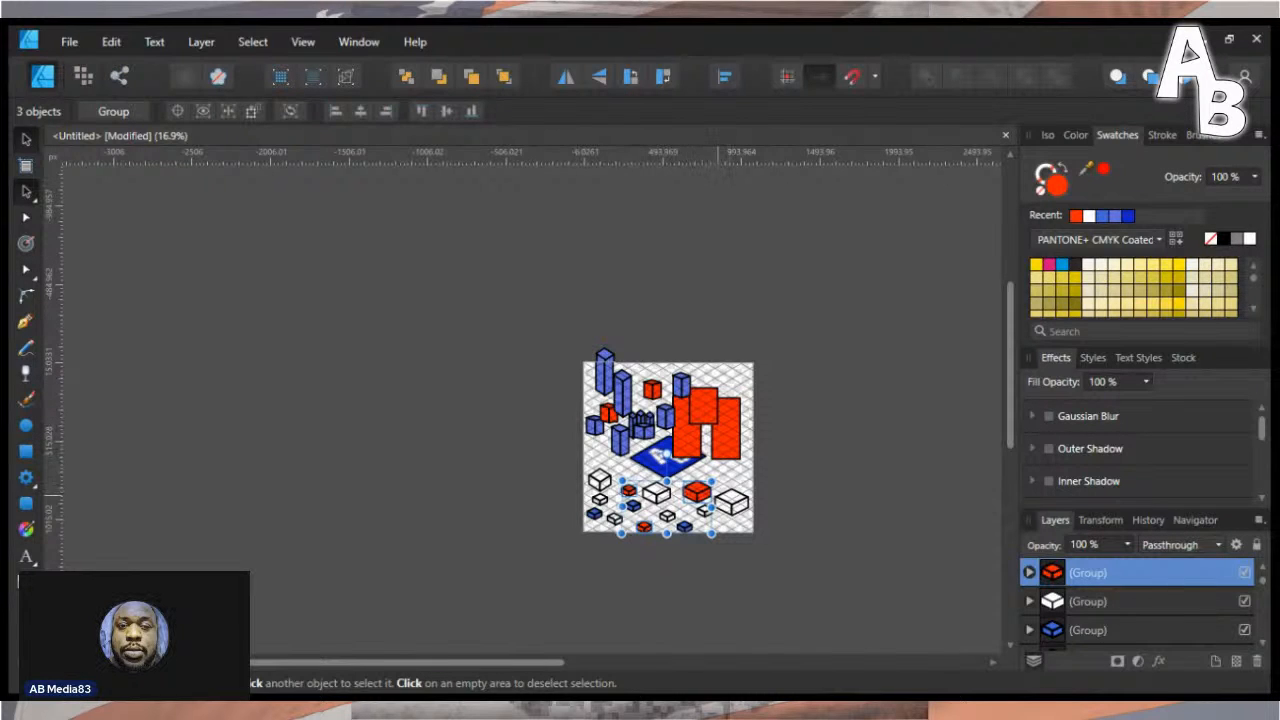
- Fit the rightmost tall red-orange rectangle to the Front isometric plane
left_click(732, 500)
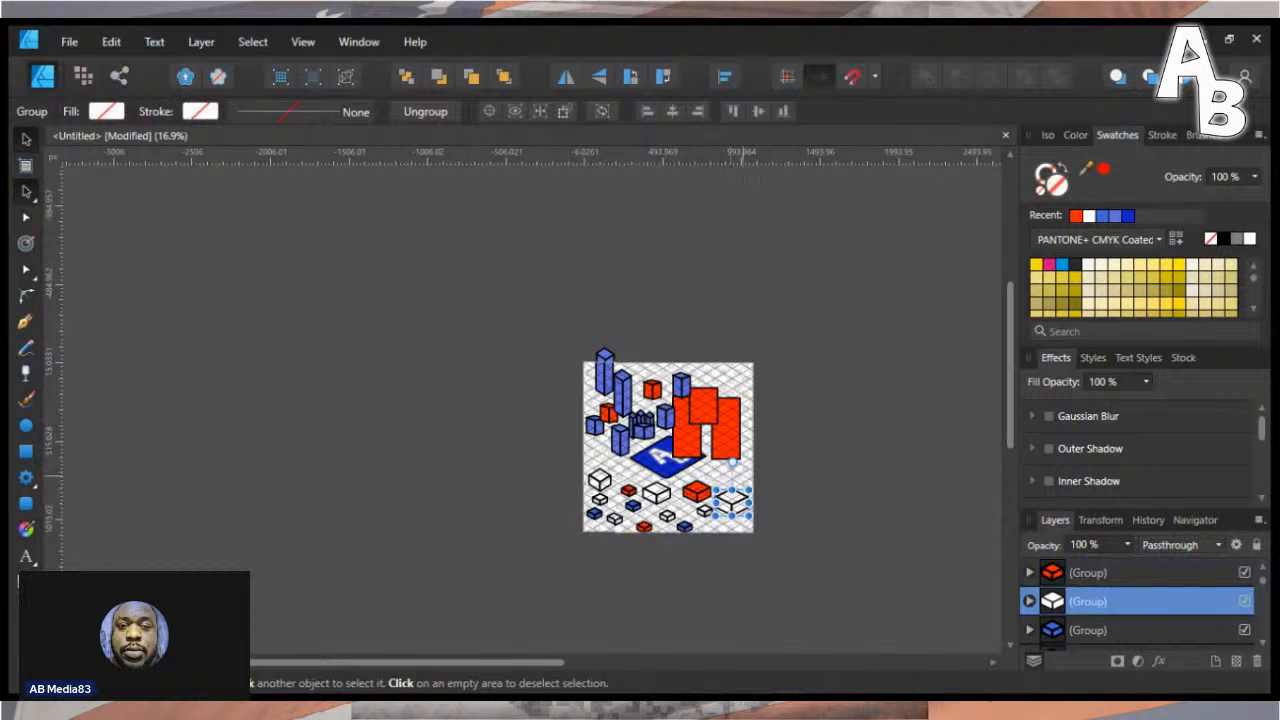
left_click(720, 431)
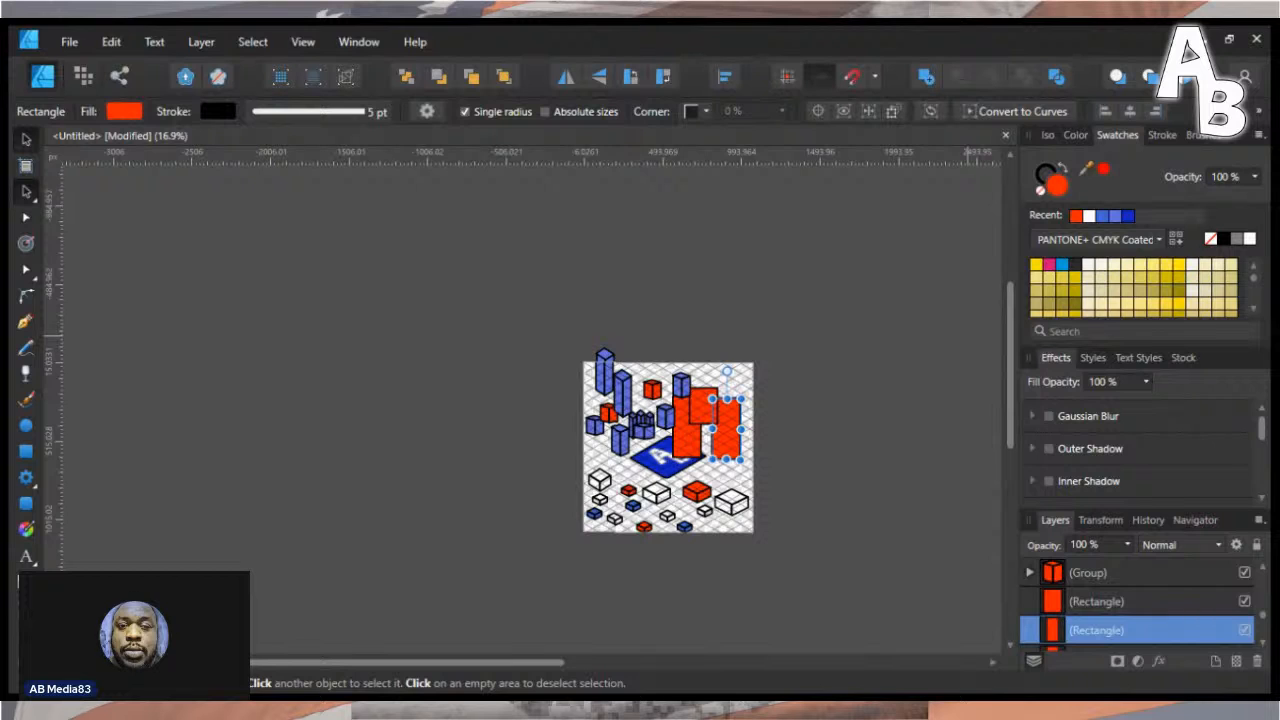
left_click(1048, 135)
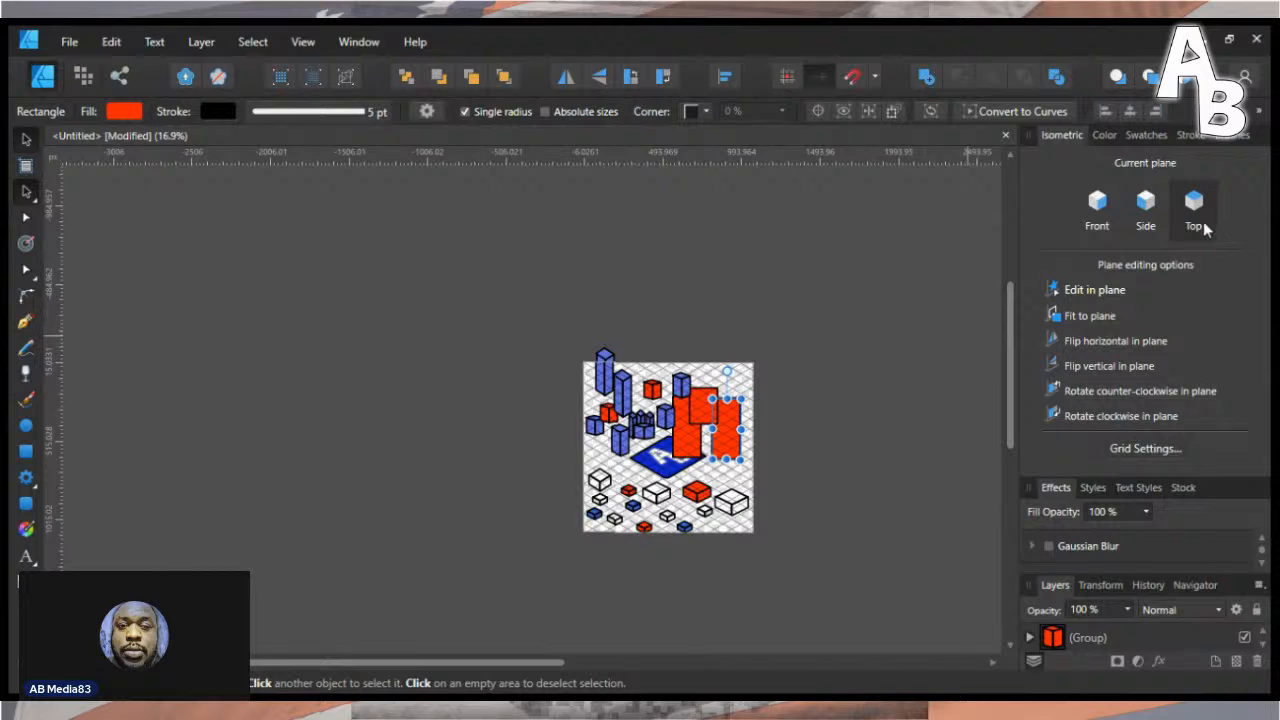
left_click(1104, 224)
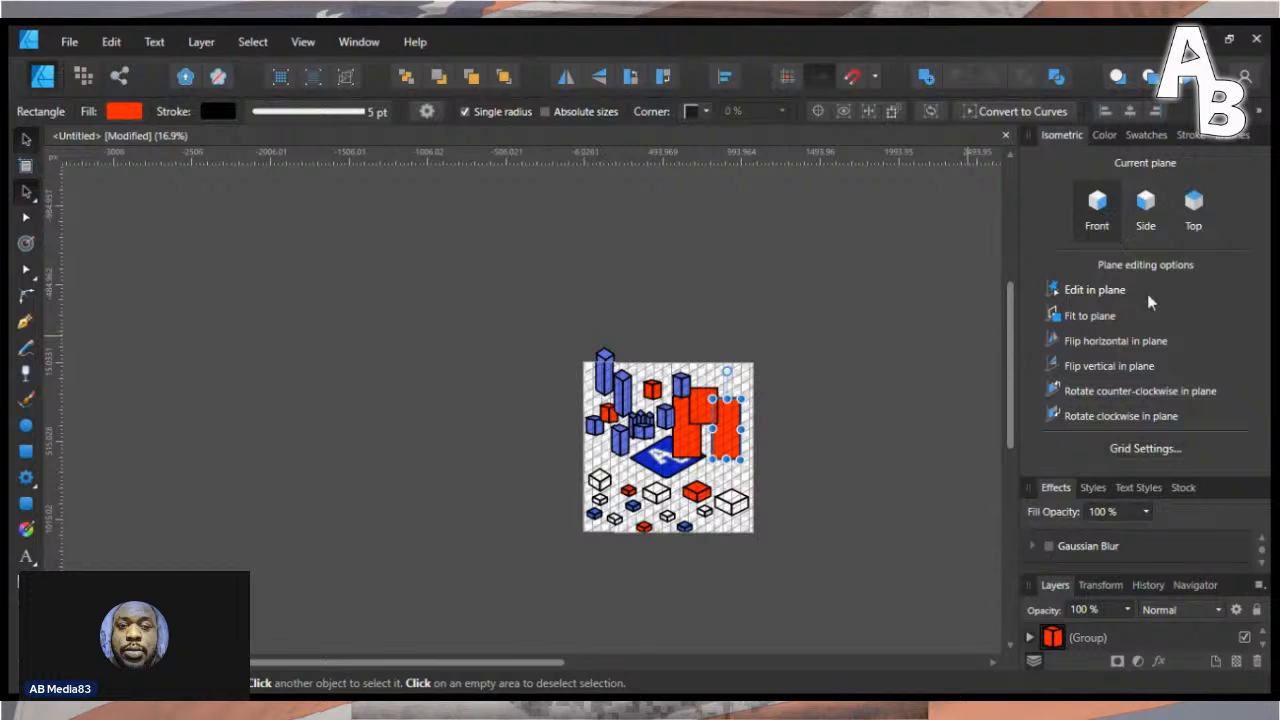
left_click(1098, 317)
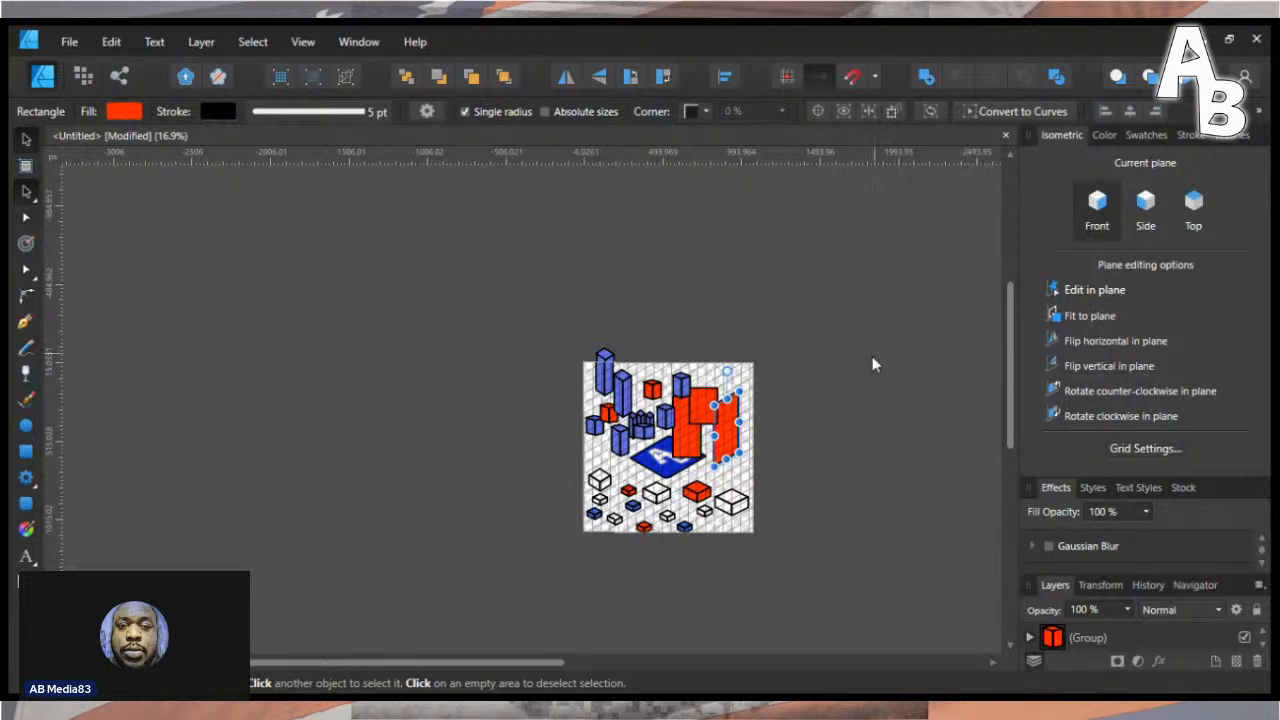
- Fit the shortened red-orange rectangle to the Top isometric plane
left_click(690, 423)
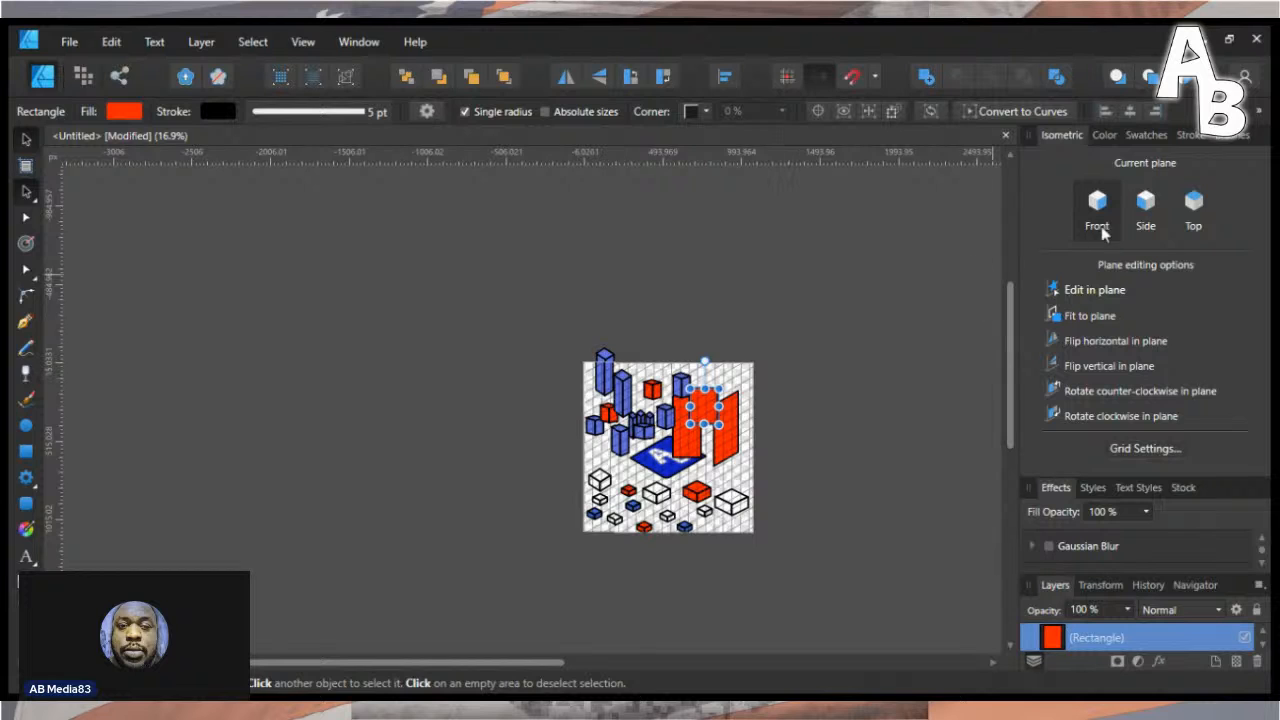
left_click(1188, 212)
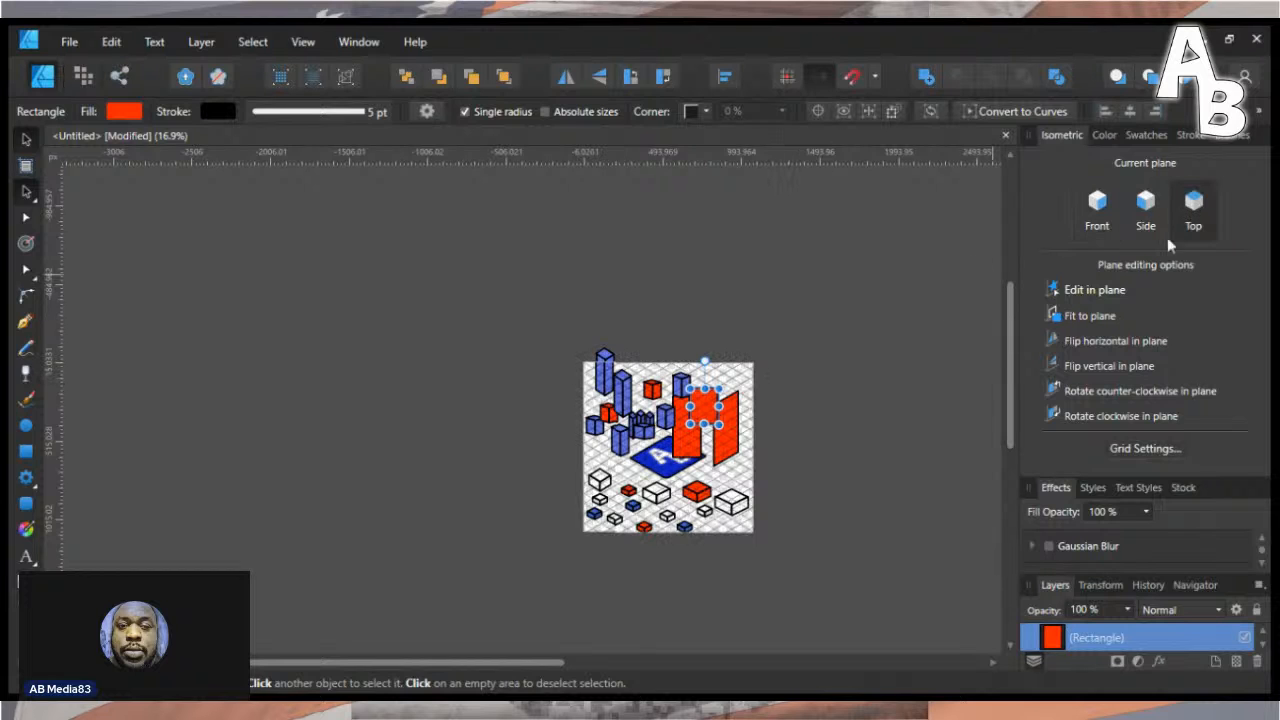
left_click(1087, 315)
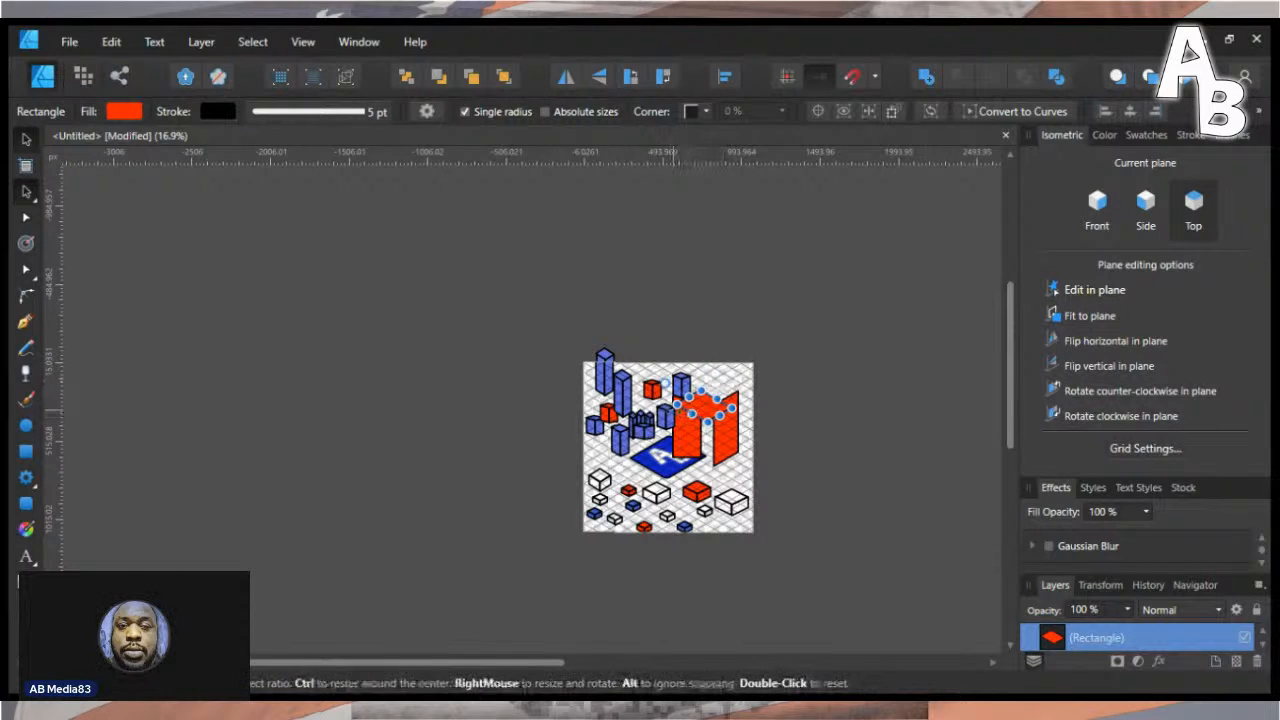
- Fit the remaining tall red-orange rectangle to the Side isometric plane
left_click(1080, 222)
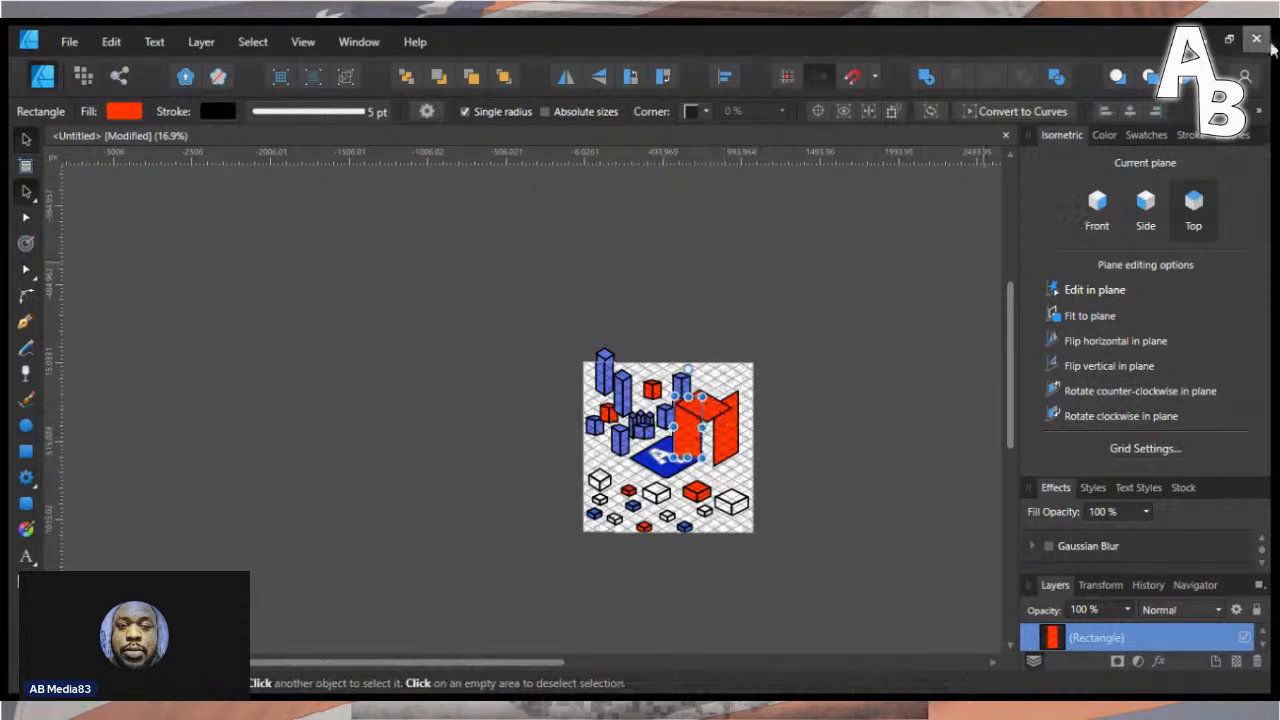
left_click(1146, 204)
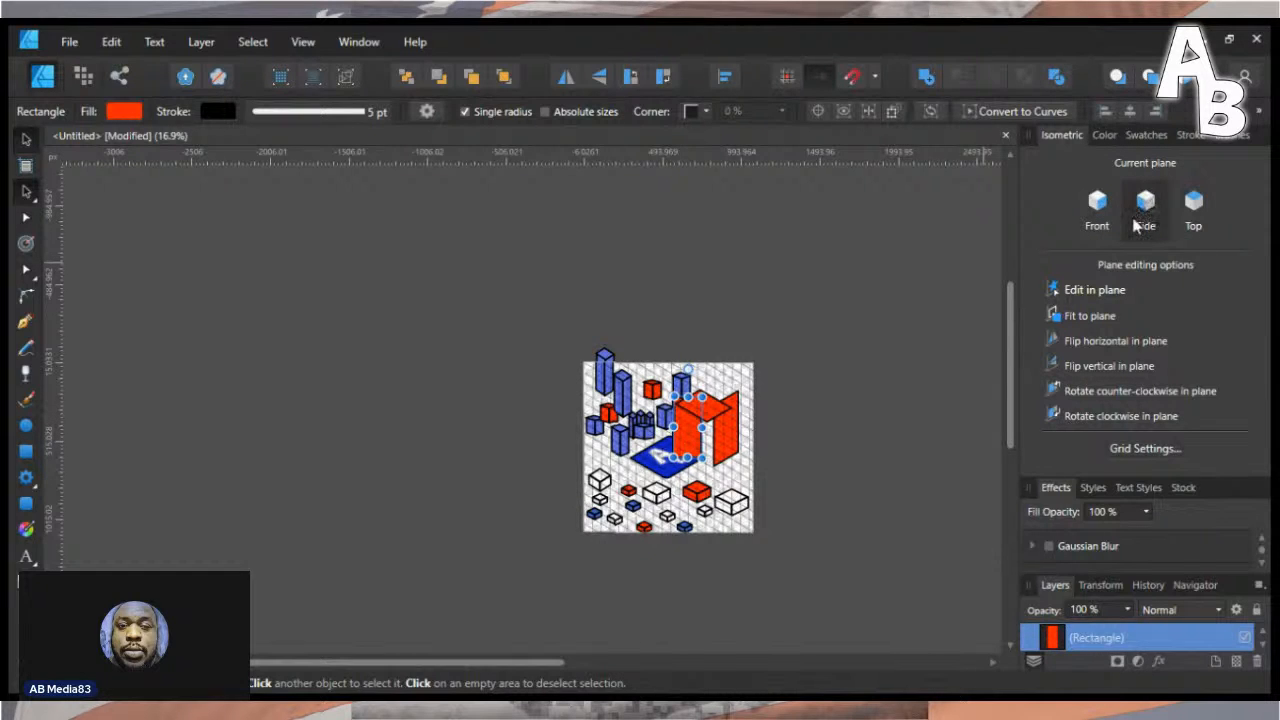
left_click(1080, 316)
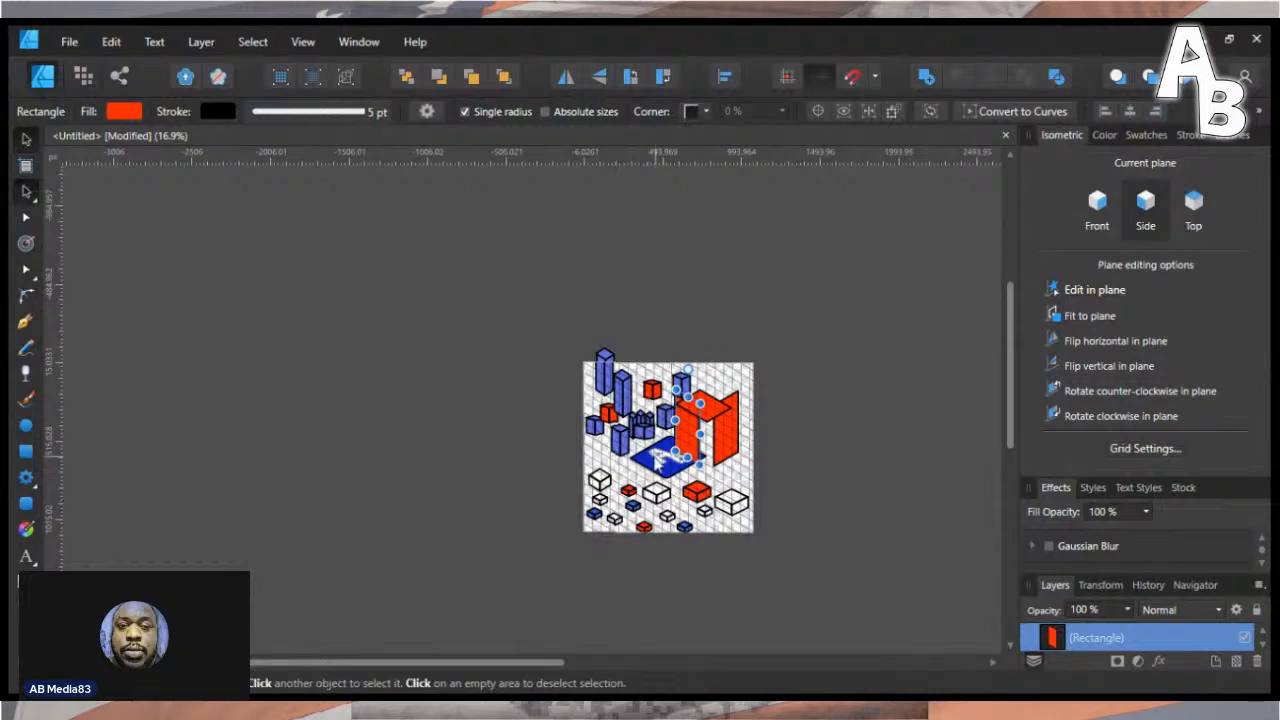
- Move the top face onto the front face's upper edge and the side face against the front face to assemble the red-orange building
scroll(665, 465, "up", 5)
scroll(647, 453, "up", 5)
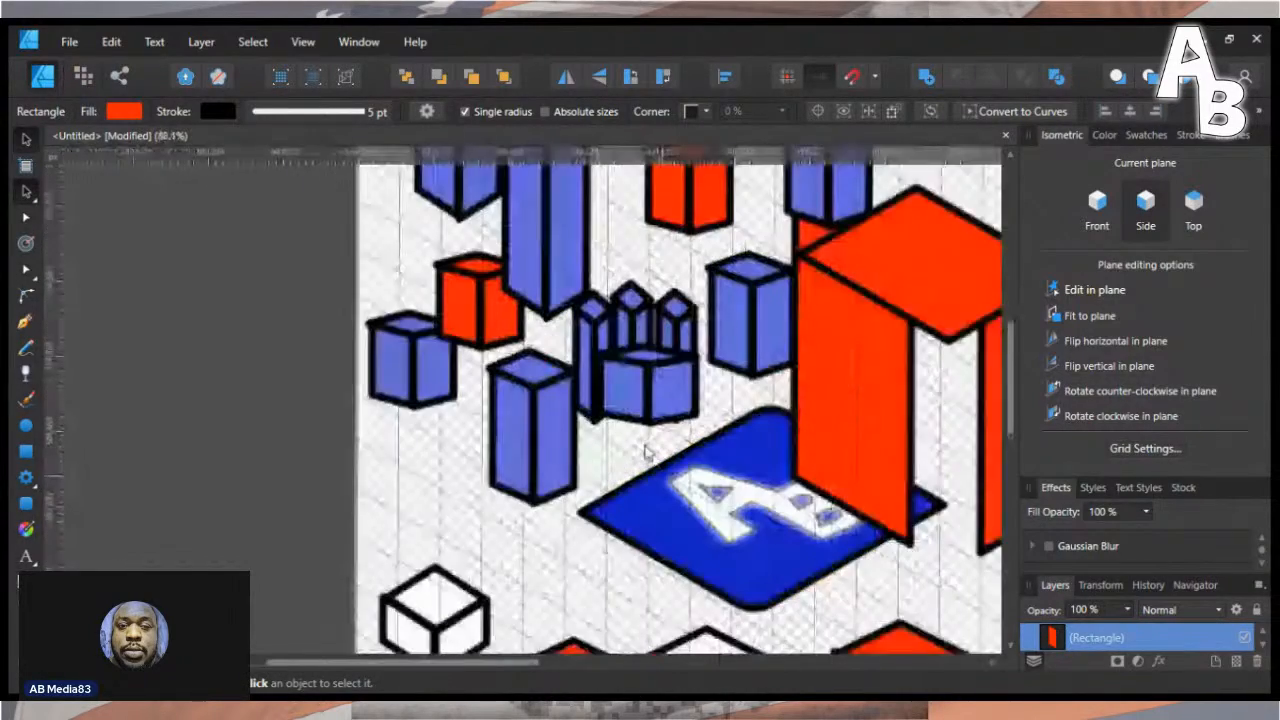
scroll(787, 428, "down", 3)
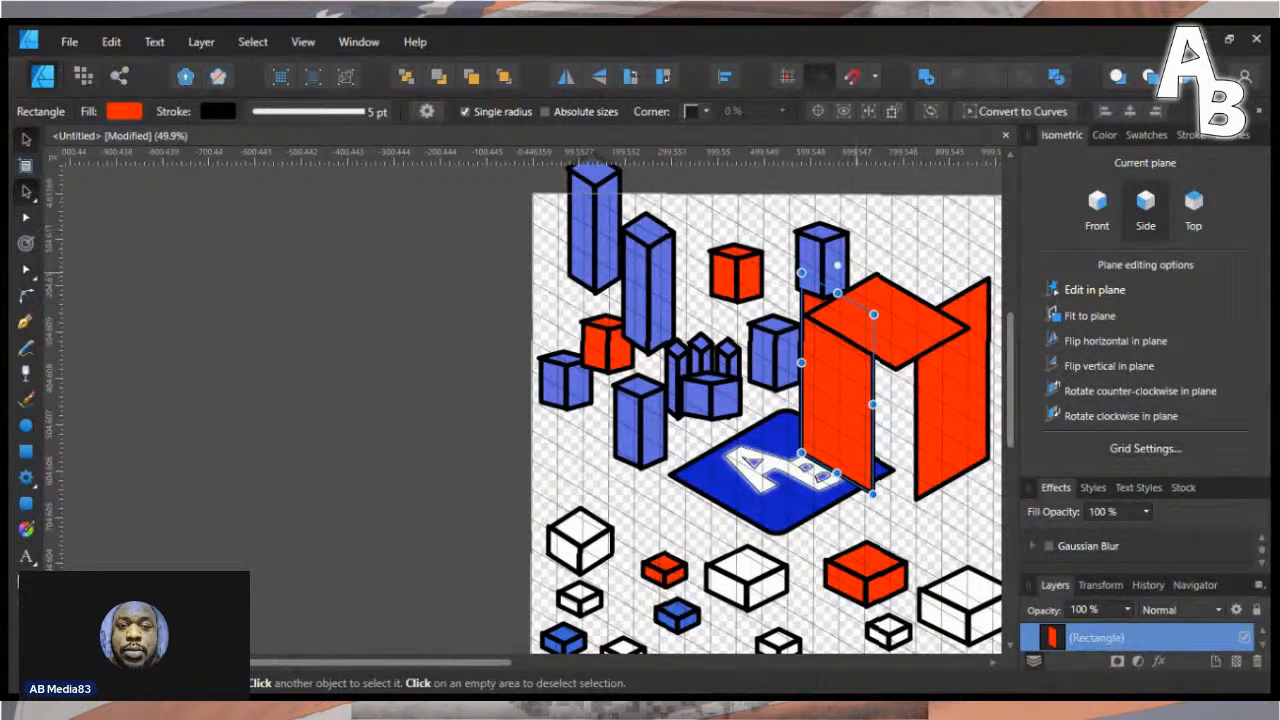
left_click_drag(860, 321, 884, 277)
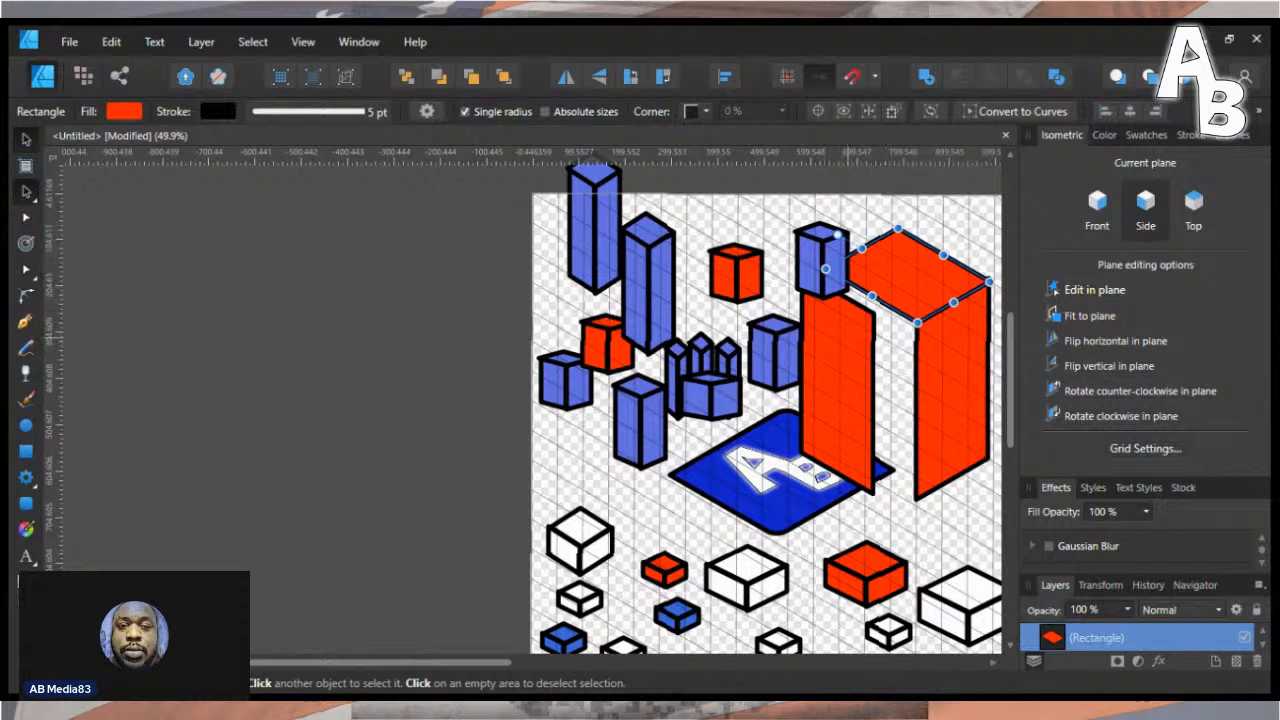
left_click_drag(838, 400, 874, 404)
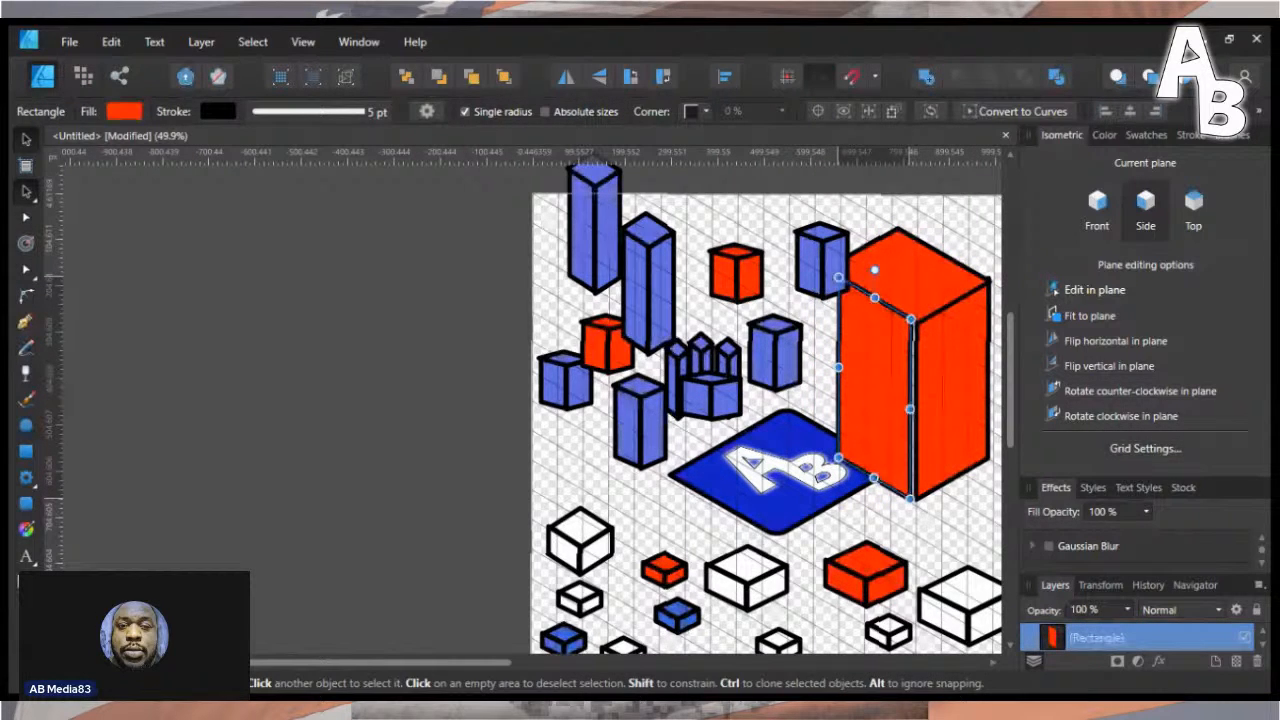
- Adjust the red-orange building's top face so its edges meet the front and side faces
left_click(905, 275)
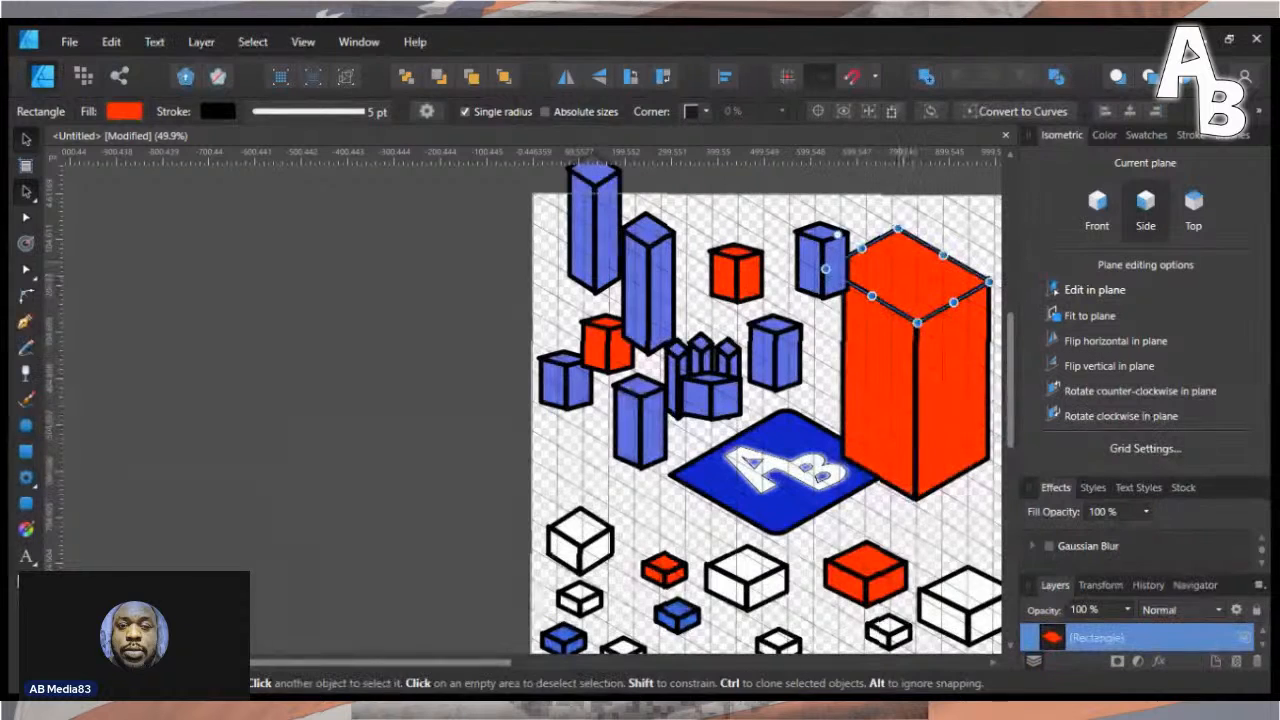
left_click_drag(837, 235, 864, 244)
left_click(820, 258)
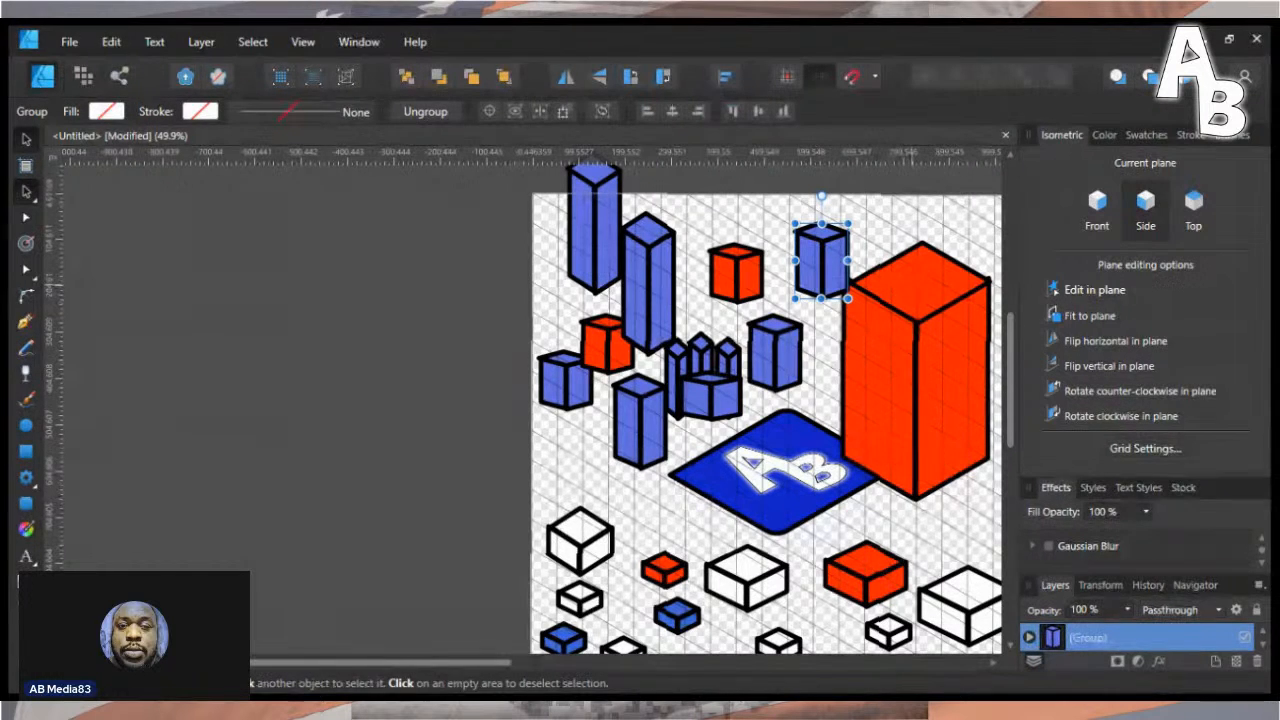
- Group the top, front and side faces of the large red-orange building
left_click(912, 285)
left_click(932, 355, "shift")
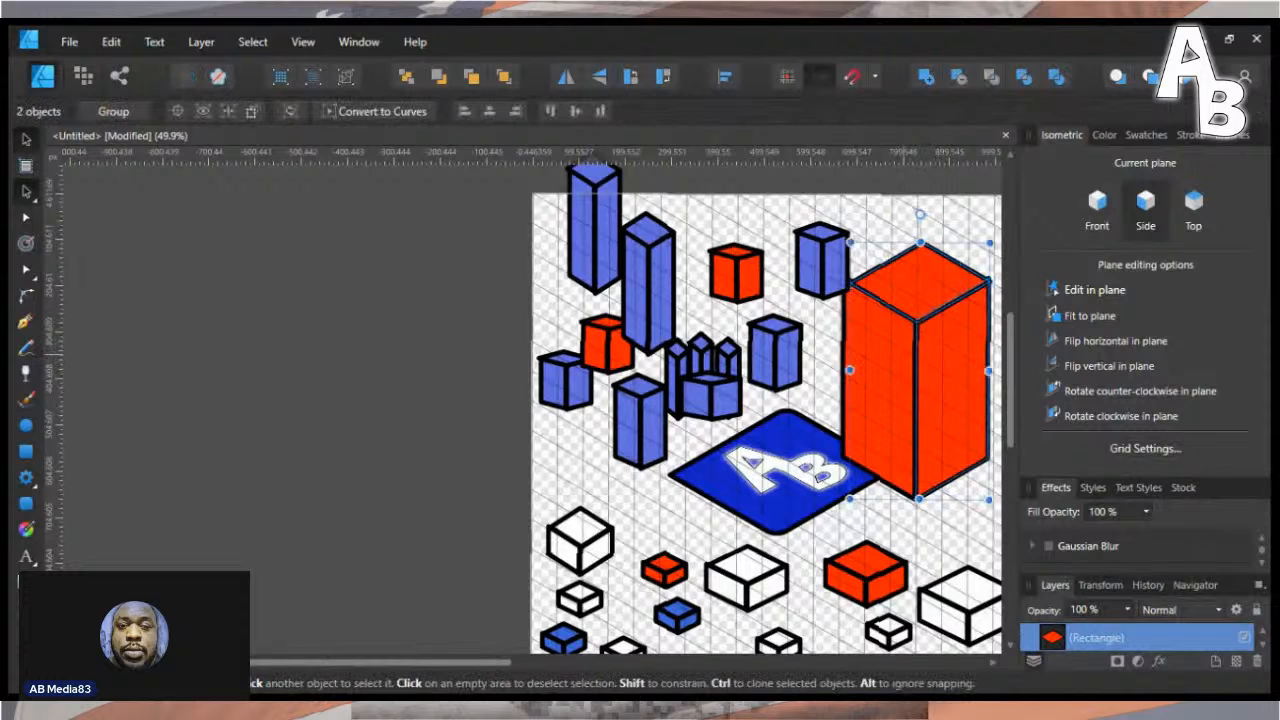
left_click(870, 390, "shift")
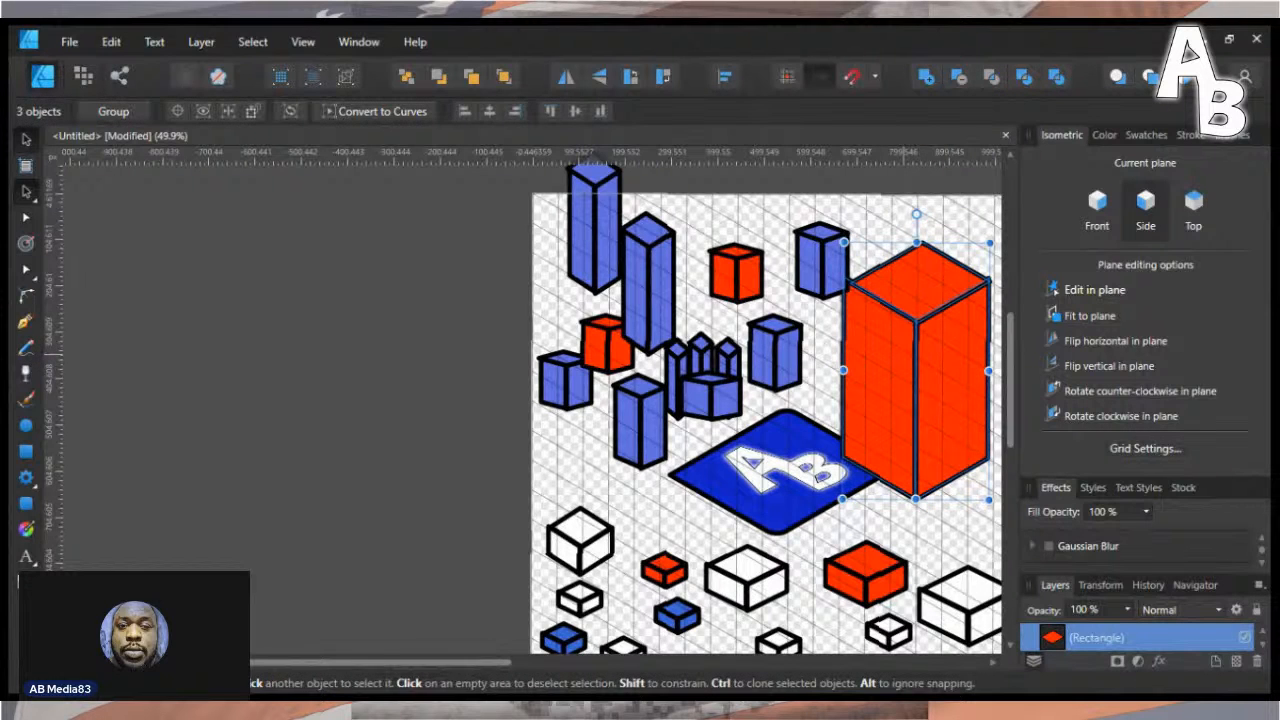
key("ctrl+g")
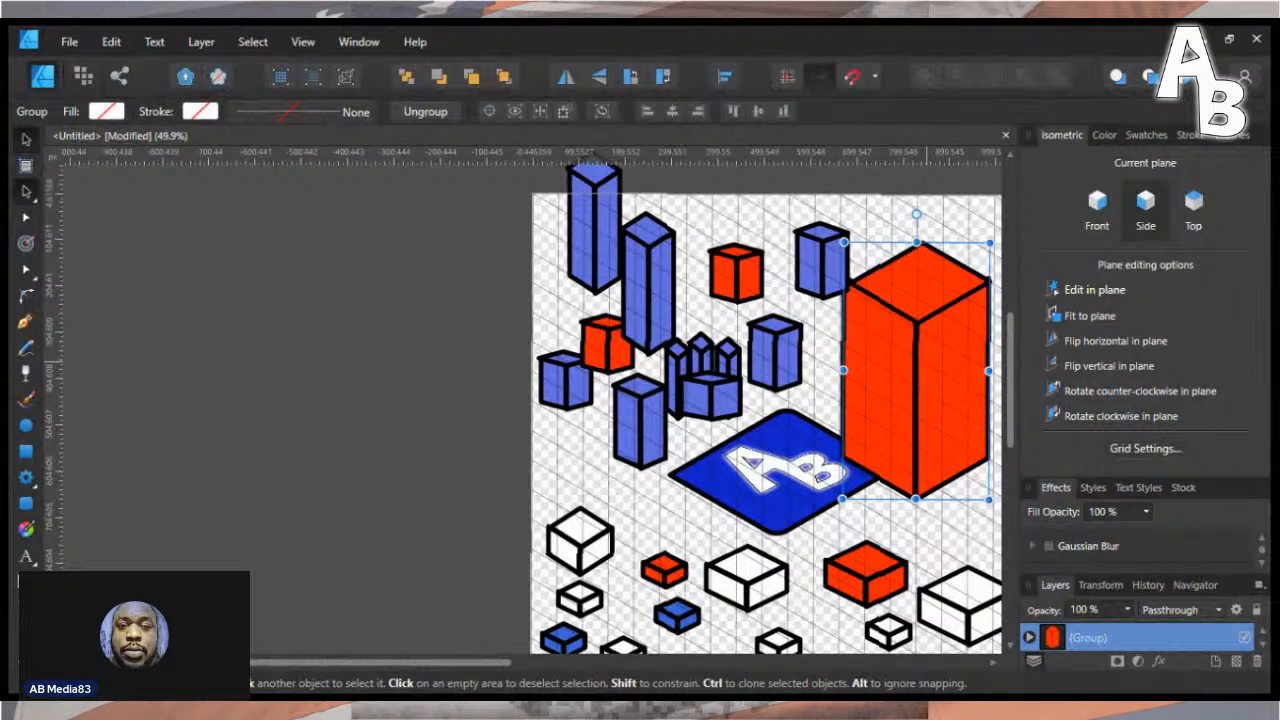
- Bring the large red-orange building to the front, shrunk to about half size, and place copies on both sides of the AB tile
key("ctrl+shift+bracketright")
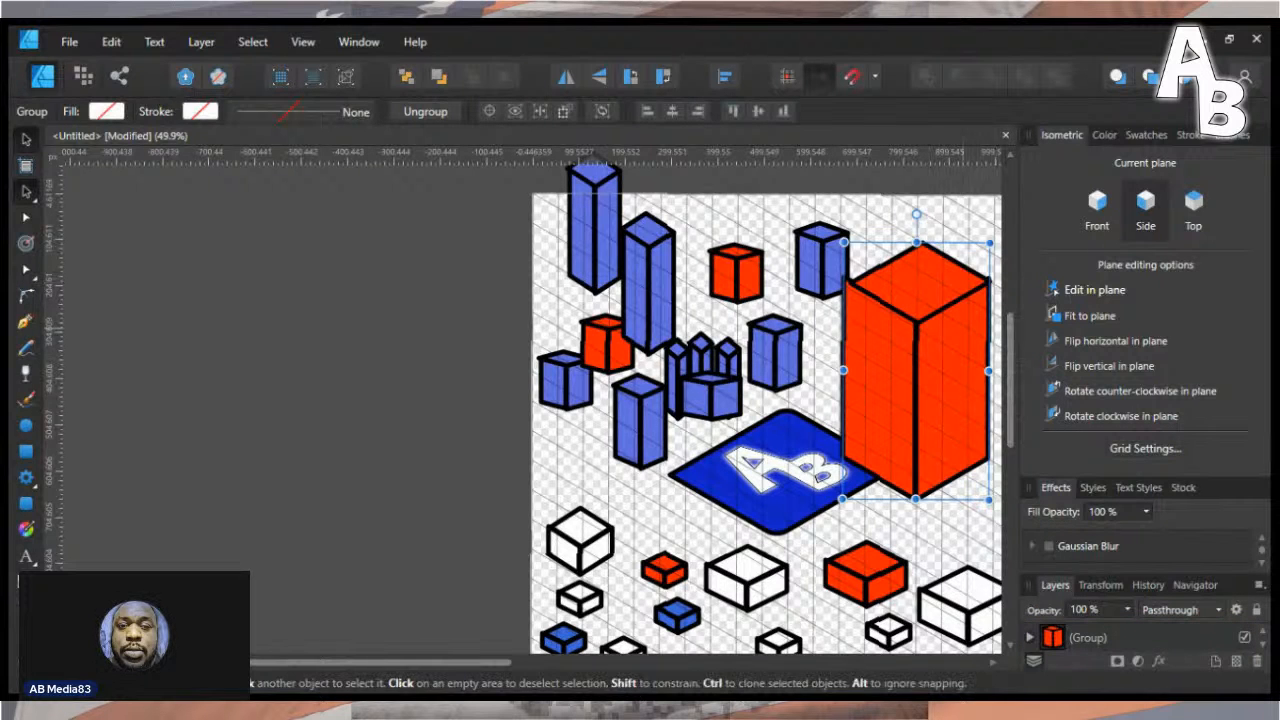
left_click_drag(957, 330, 878, 308)
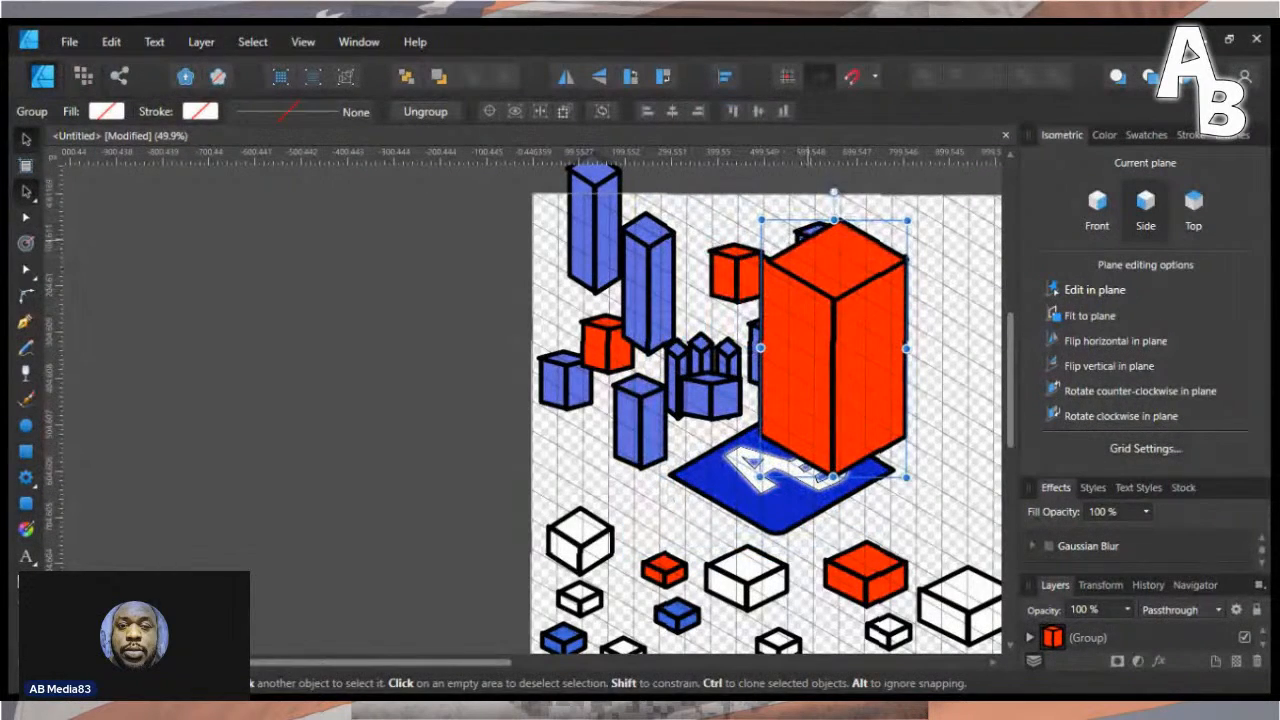
left_click_drag(906, 219, 833, 348)
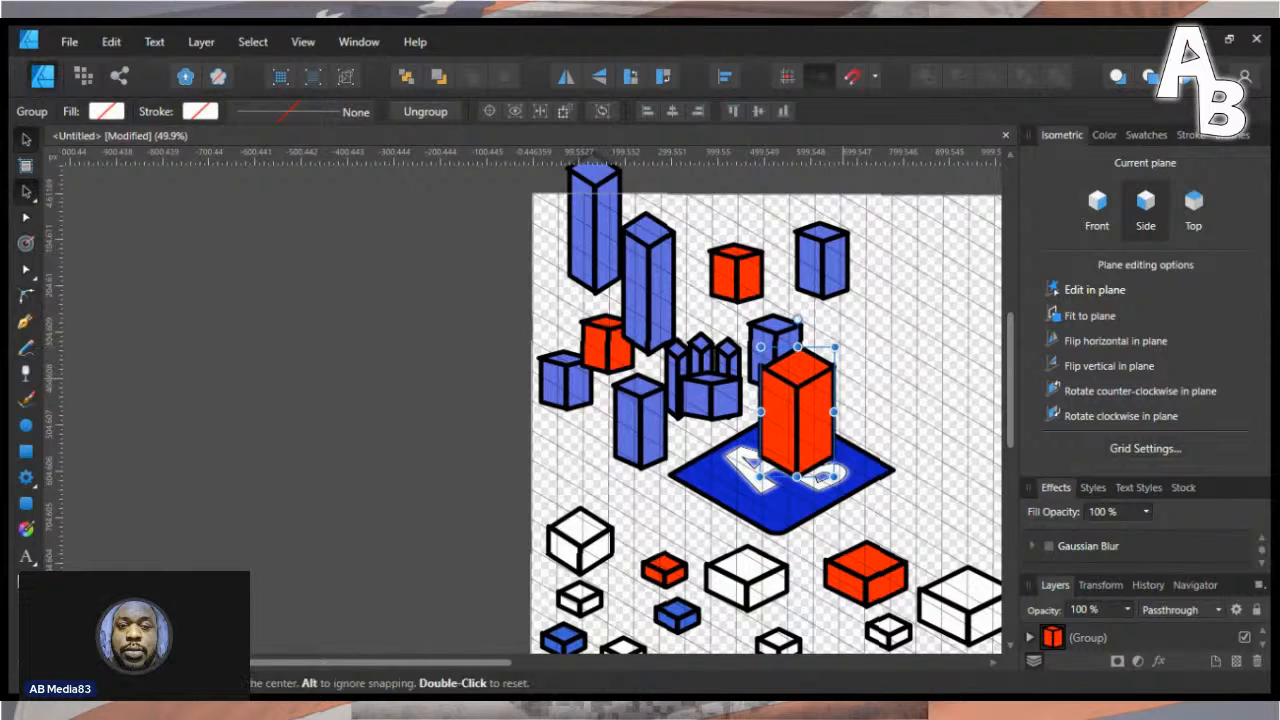
mouse_move(797, 410)
left_mouse_down()
mouse_move(877, 370)
mouse_move(652, 356)
mouse_move(528, 381)
mouse_move(571, 421)
mouse_move(573, 445)
left_mouse_up()
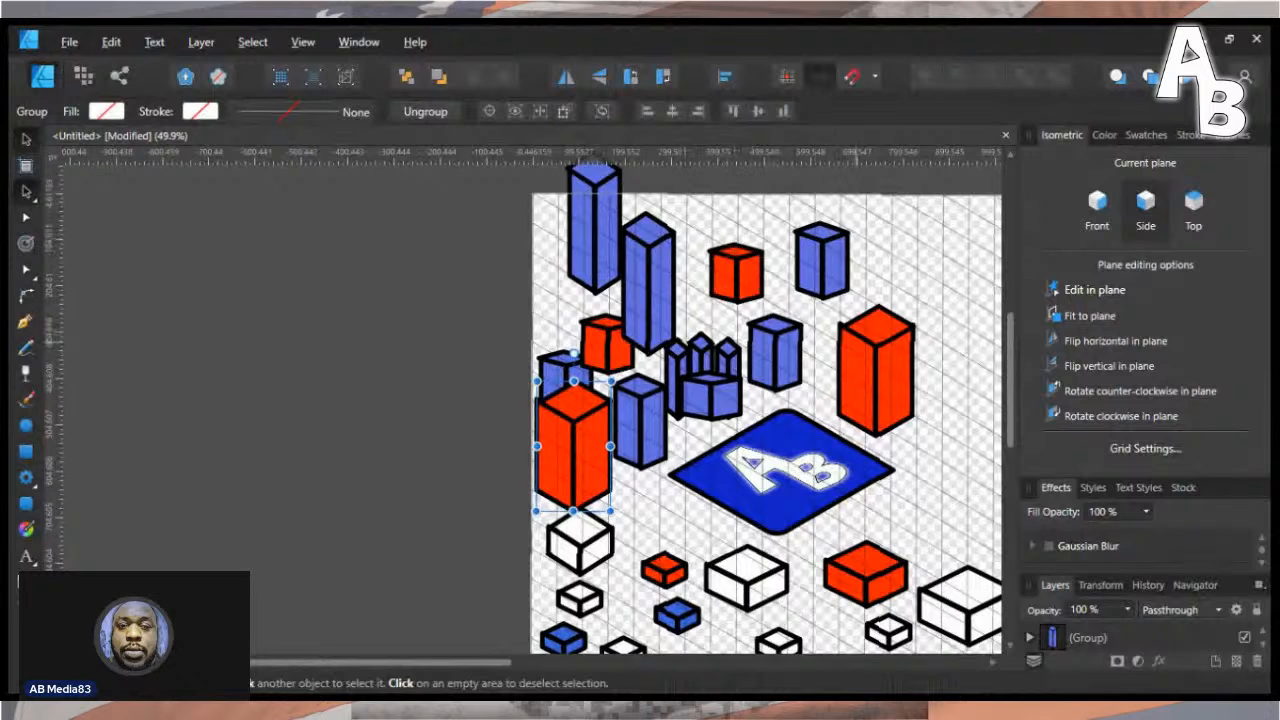
- Move the second tall blue tower slightly up and to the right, clear of the small red-orange building
left_click(645, 280)
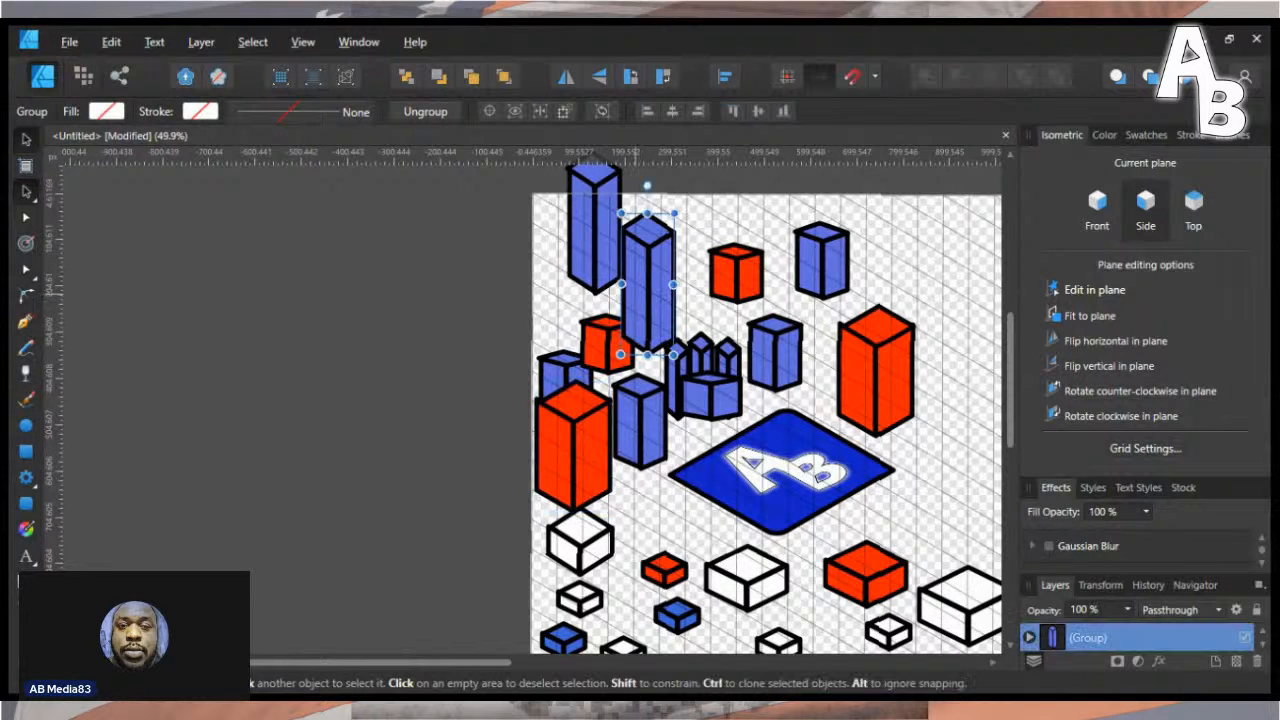
left_click_drag(647, 285, 667, 271)
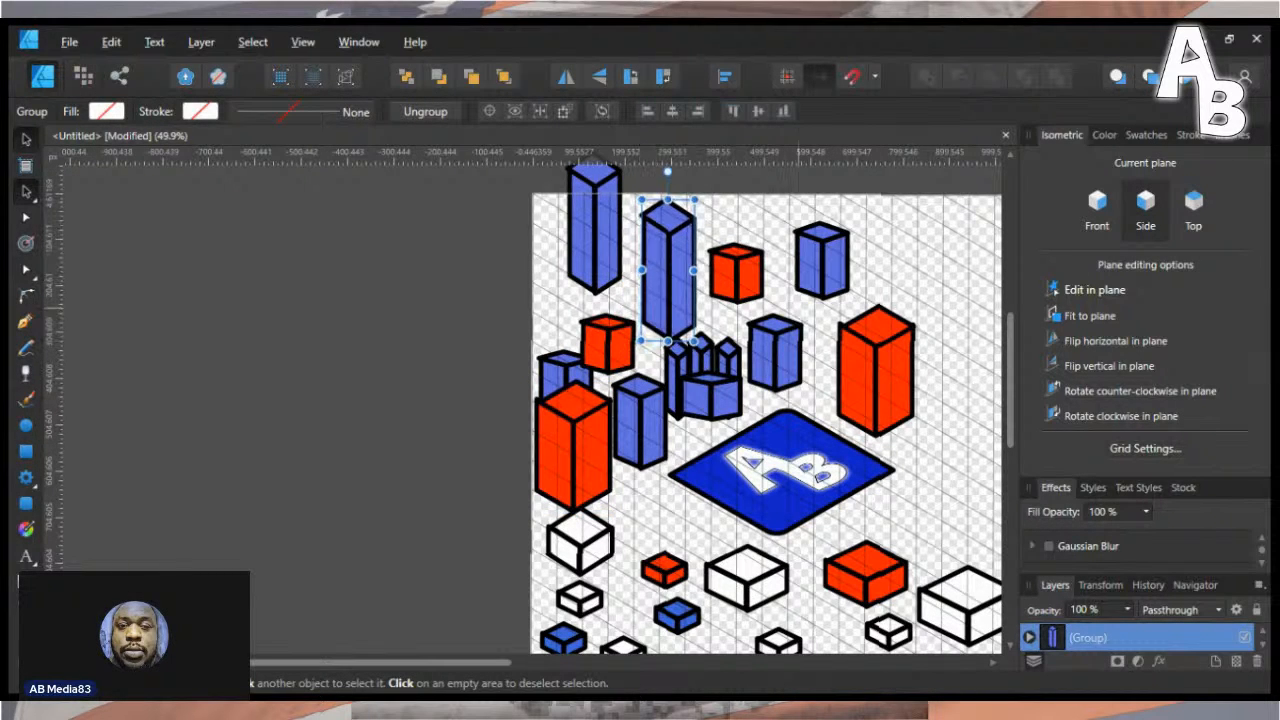
left_click(935, 305)
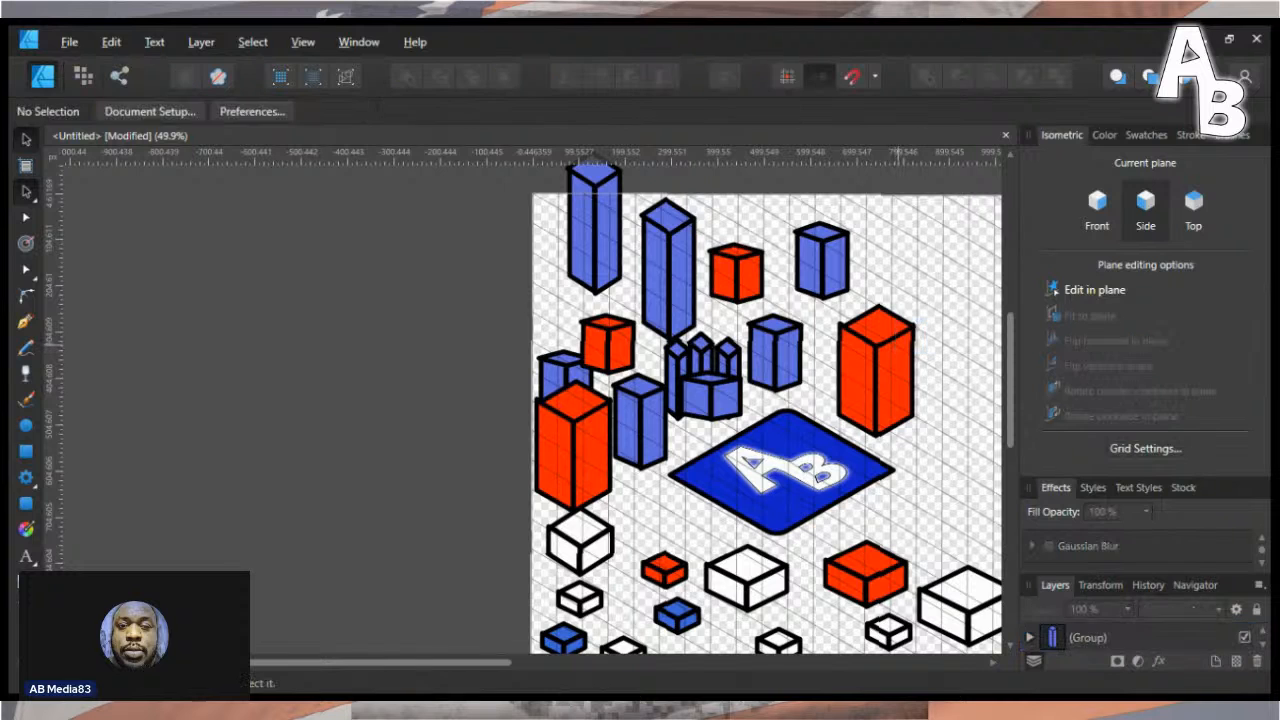
- Copy the red-orange building into the scene's upper-right corner and place white cube copies behind and beside the building nearest the AB tile
left_click(874, 365)
mouse_move(874, 365)
left_mouse_down()
mouse_move(946, 302)
mouse_move(947, 253)
left_mouse_up()
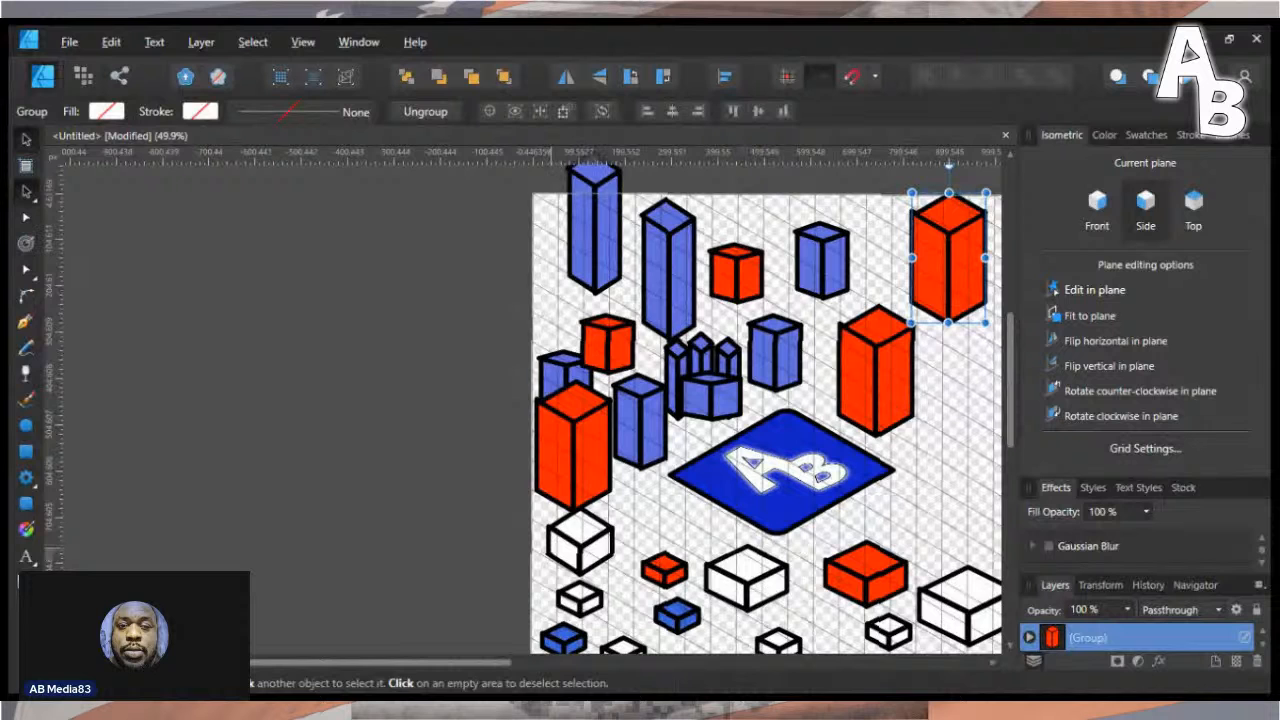
mouse_move(571, 549)
left_mouse_down()
mouse_move(917, 309)
mouse_move(850, 280)
mouse_move(827, 329)
mouse_move(840, 320)
mouse_move(957, 343)
mouse_move(958, 378)
left_mouse_up()
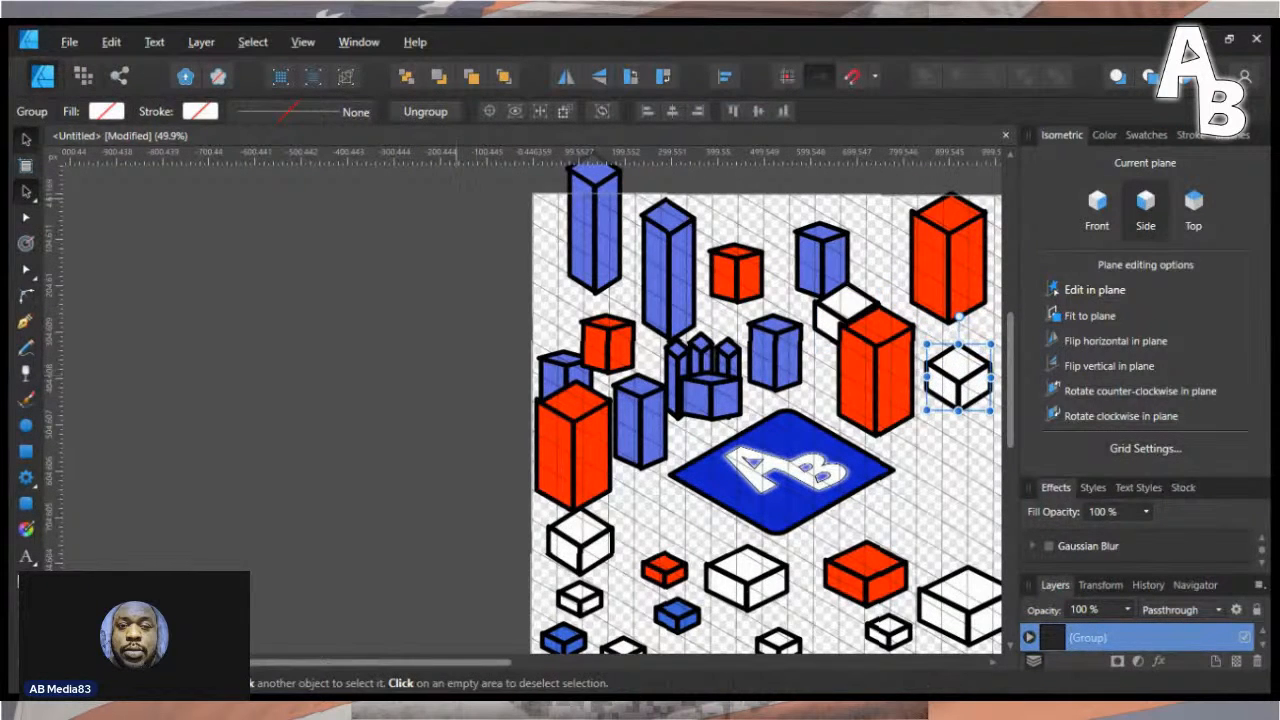
- Move the upper-left blue tower down and shorten it from its top so it fits within the page
left_click(594, 240)
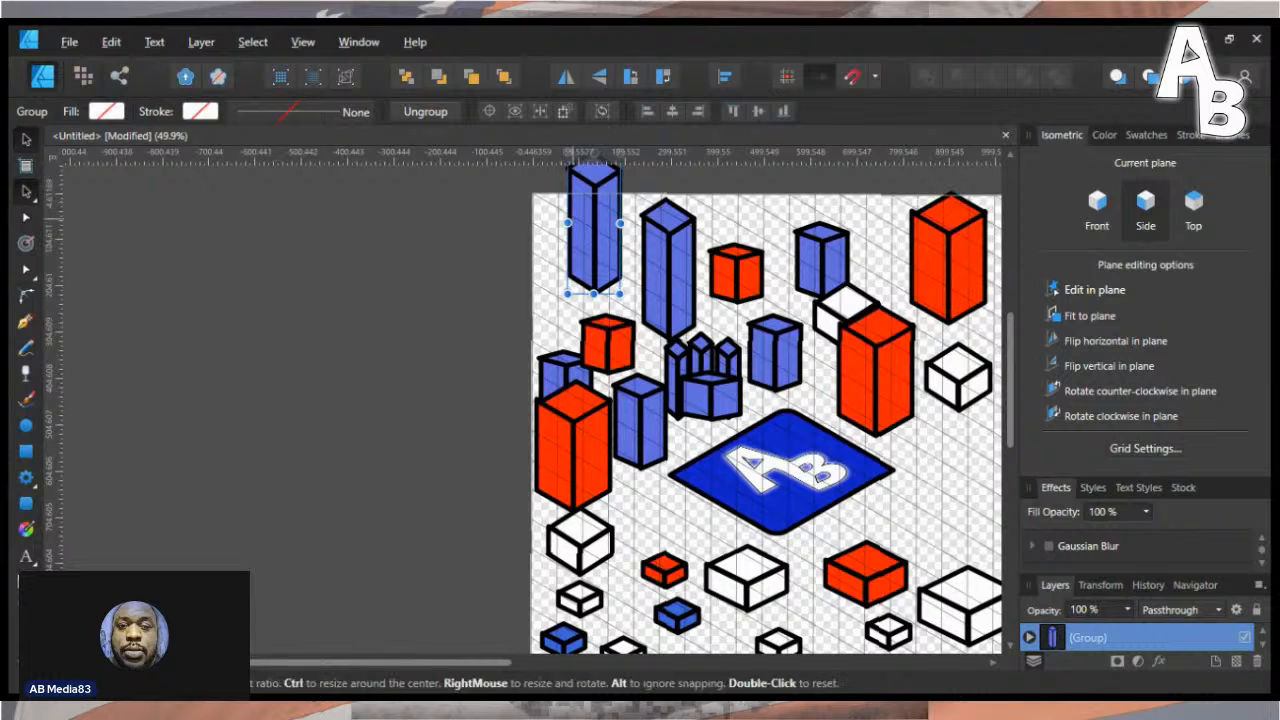
mouse_move(594, 240)
left_mouse_down()
mouse_move(594, 268)
mouse_move(596, 240)
left_mouse_up()
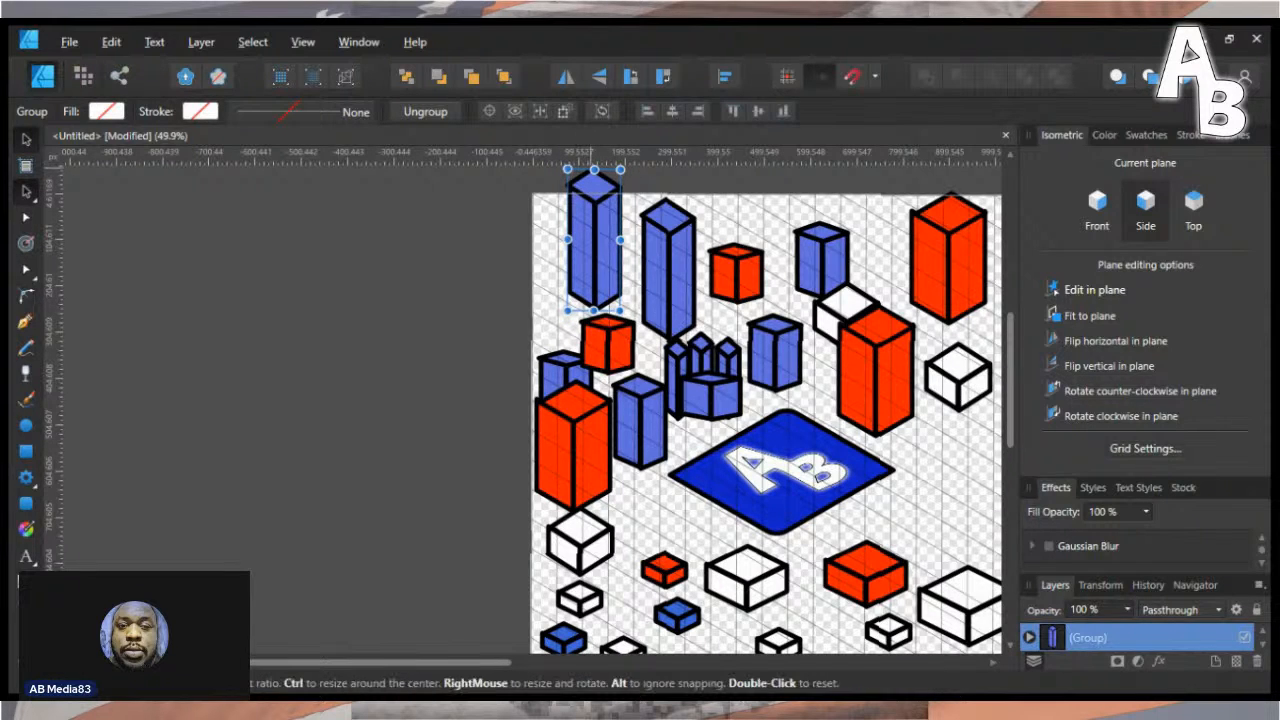
left_click_drag(594, 170, 594, 188)
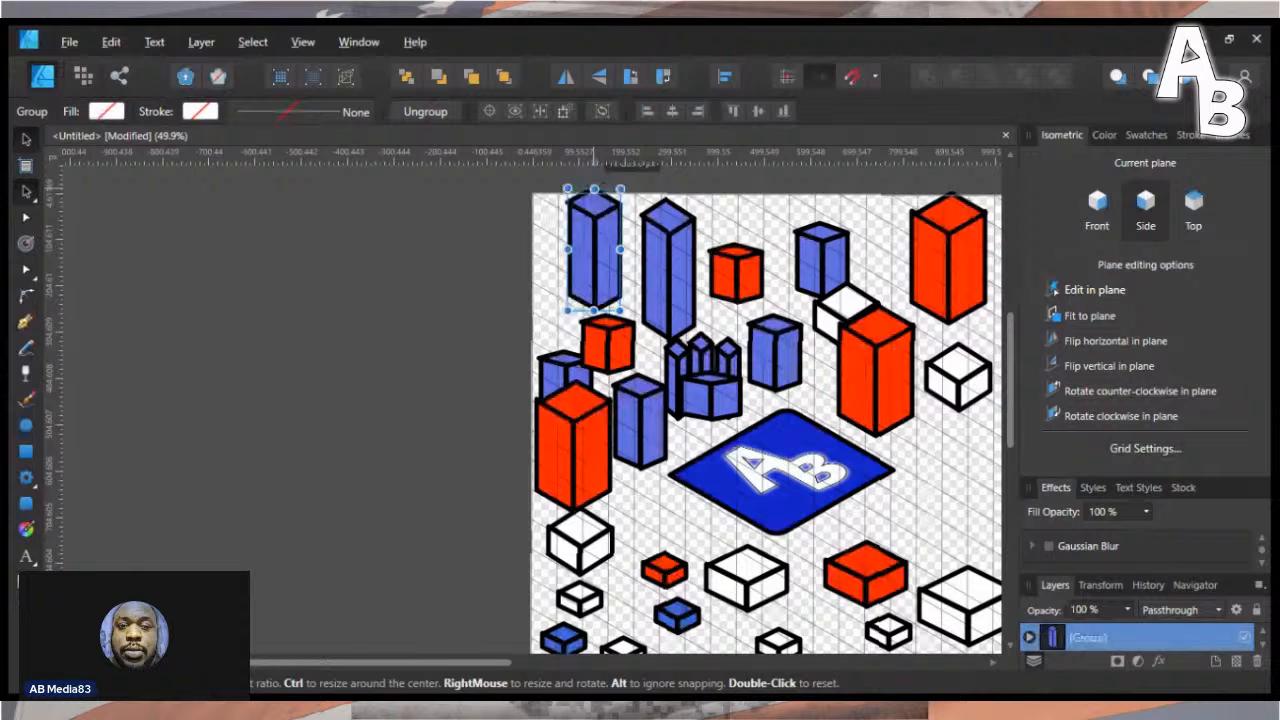
- Fill the upper-left blue tower with the recent white color
left_click(1104, 135)
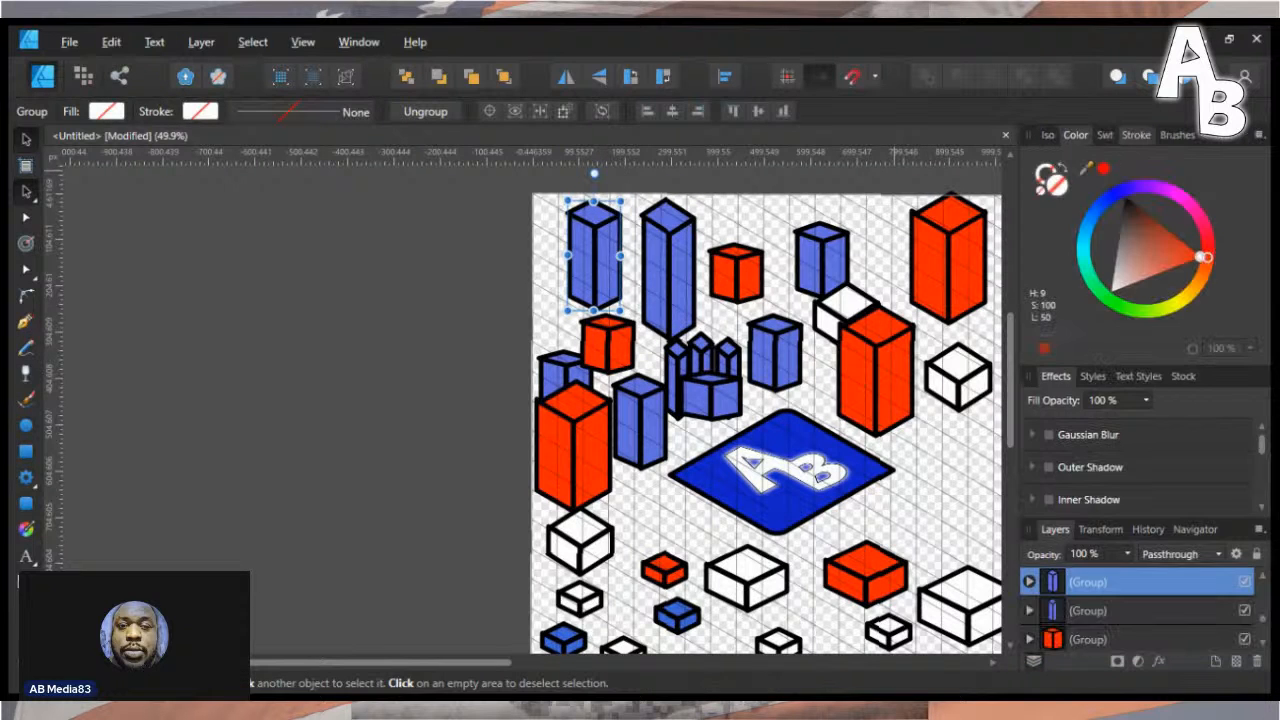
left_click(1136, 135)
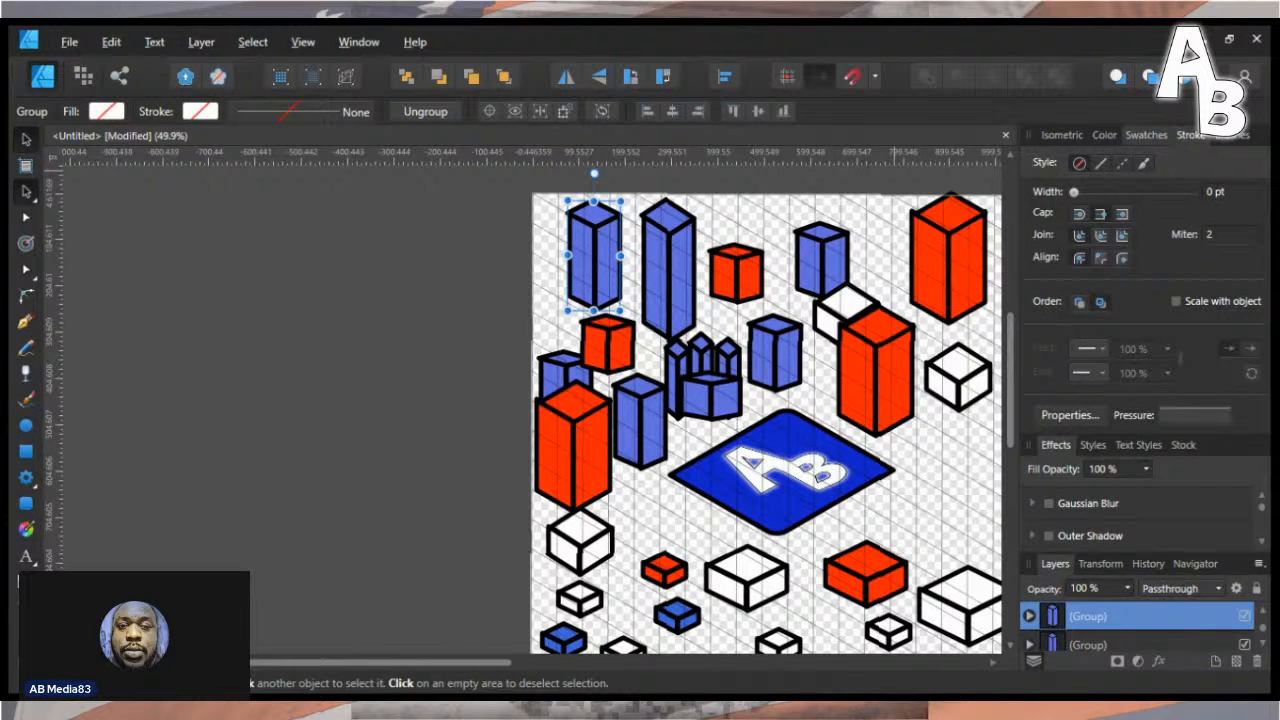
left_click(1146, 135)
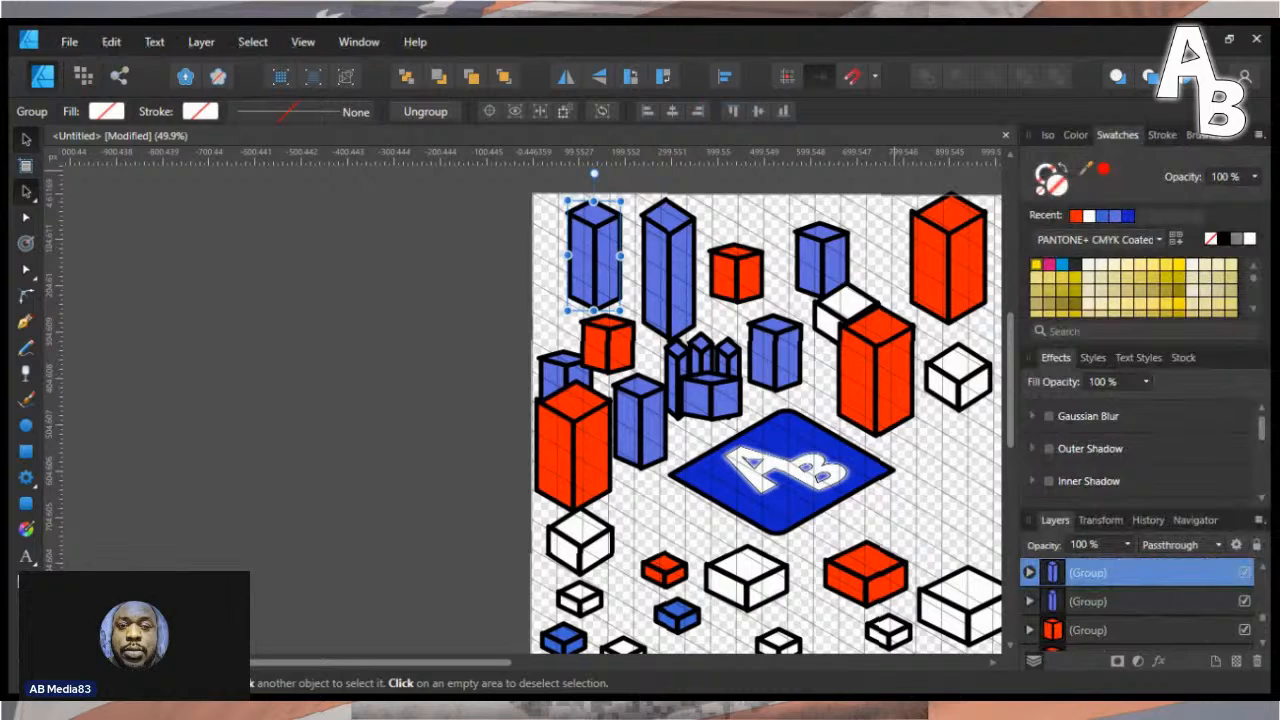
left_click(1102, 216)
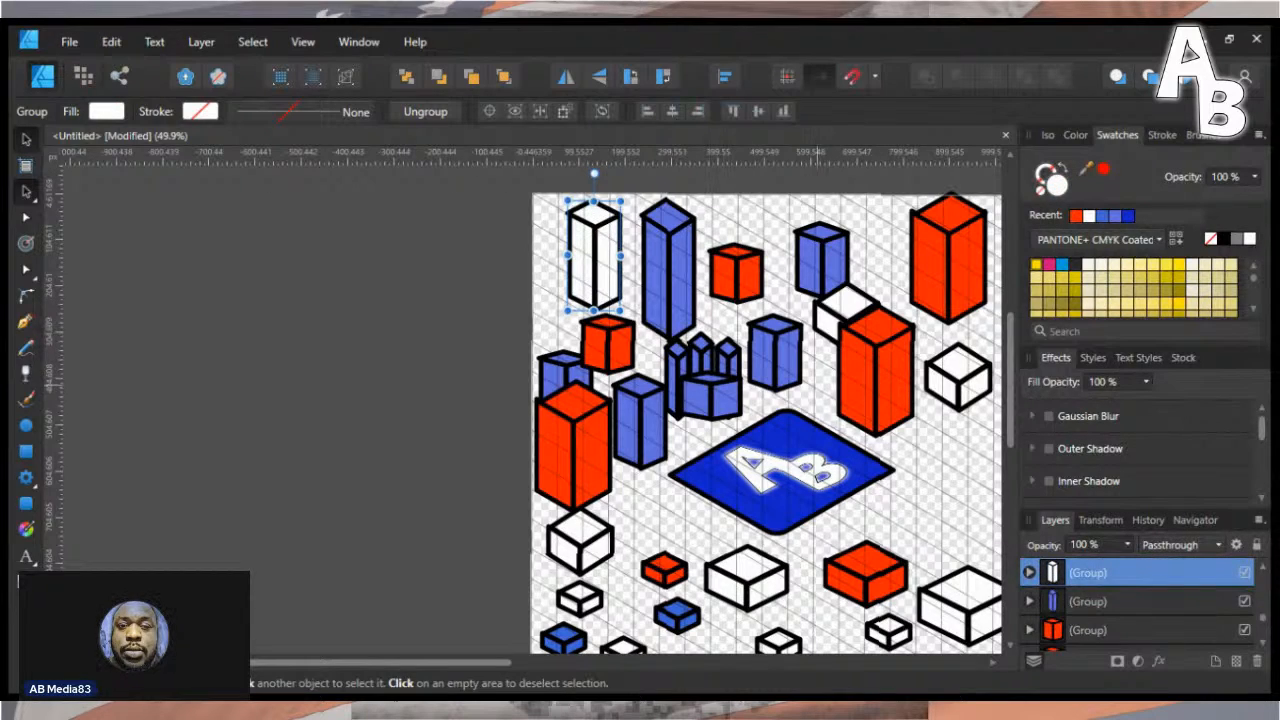
- Fill the blue building between the left red-orange building and the AB tile with white
scroll(766, 400, "down", 2)
scroll(780, 411, "down", 2)
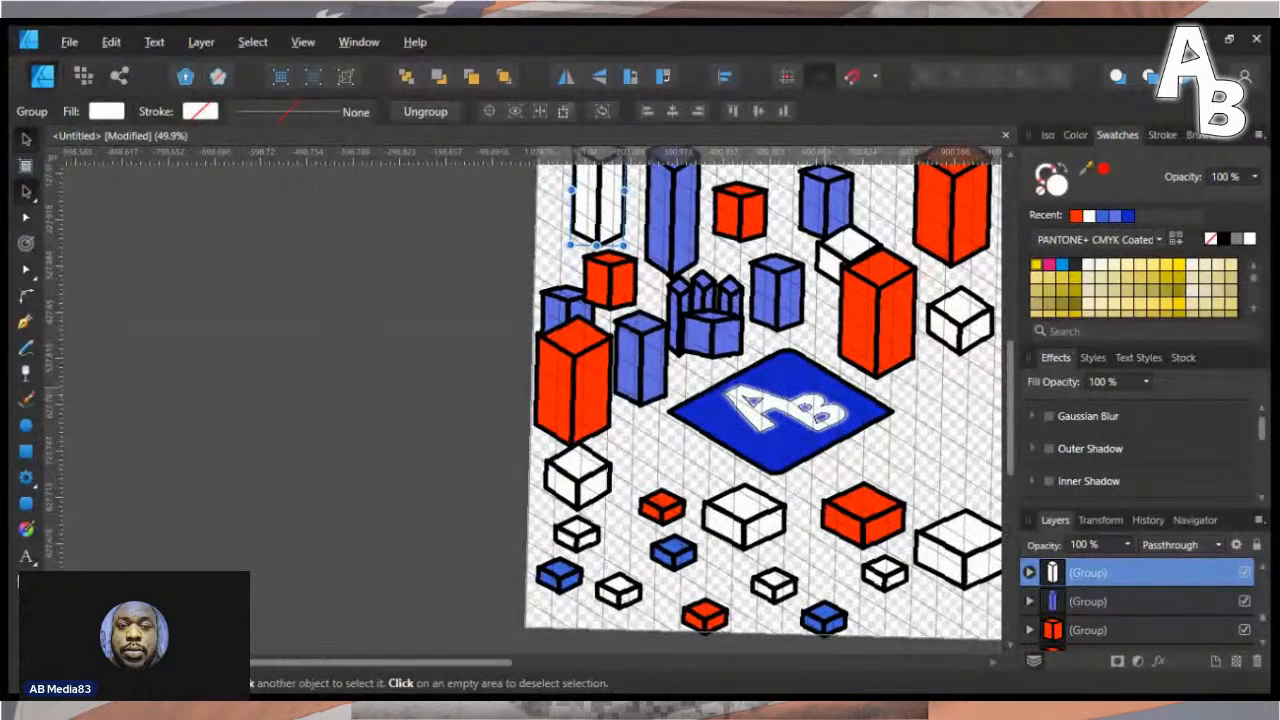
scroll(828, 392, "up", 1)
scroll(780, 370, "down", 5)
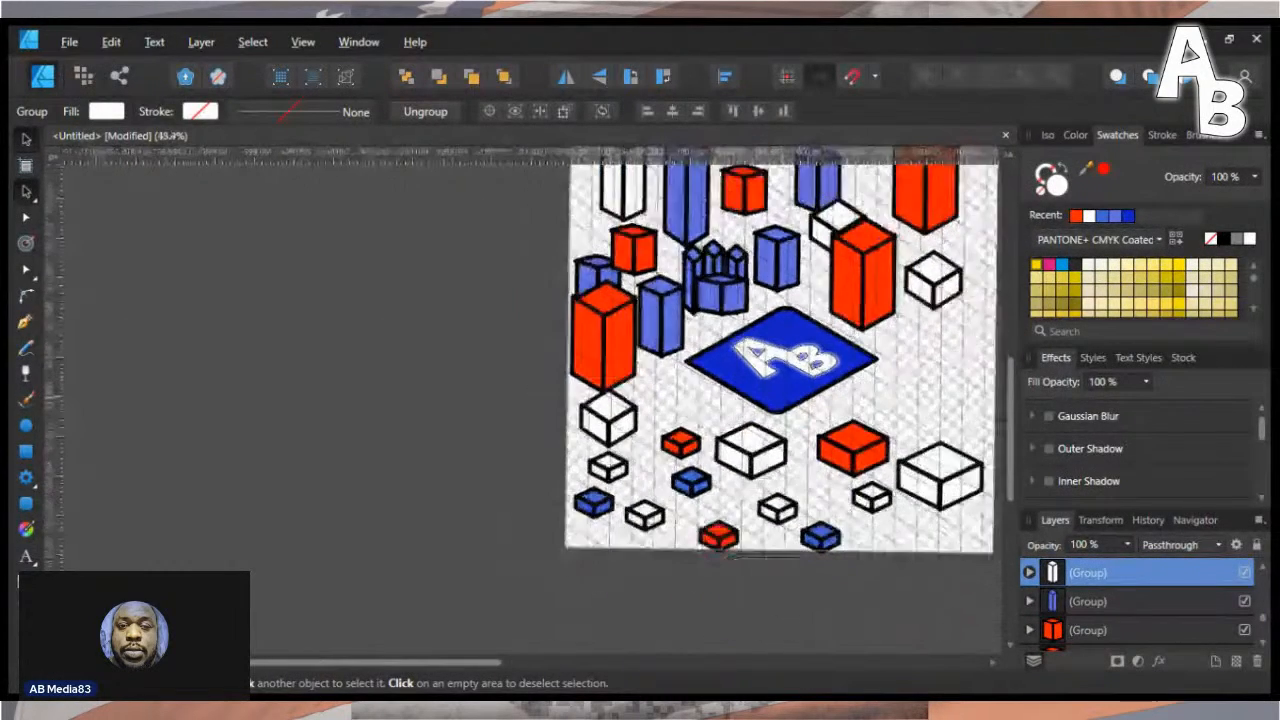
scroll(709, 270, "up", 2)
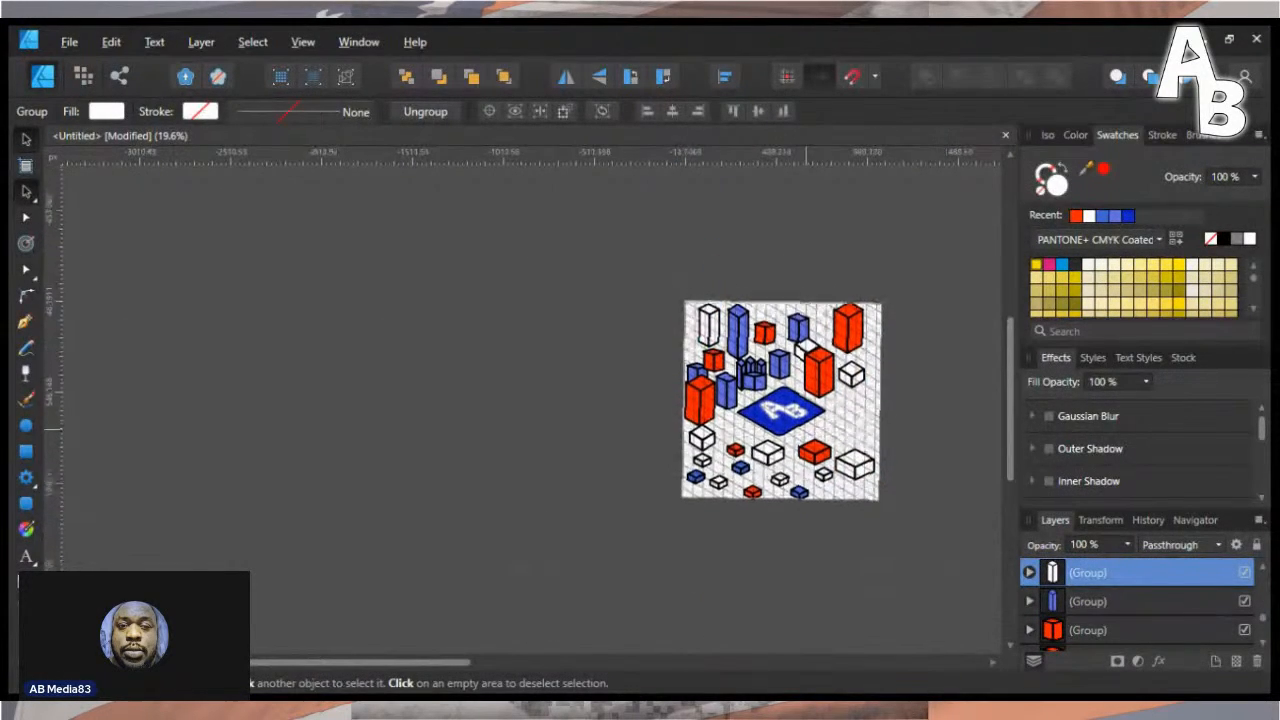
left_click(726, 358)
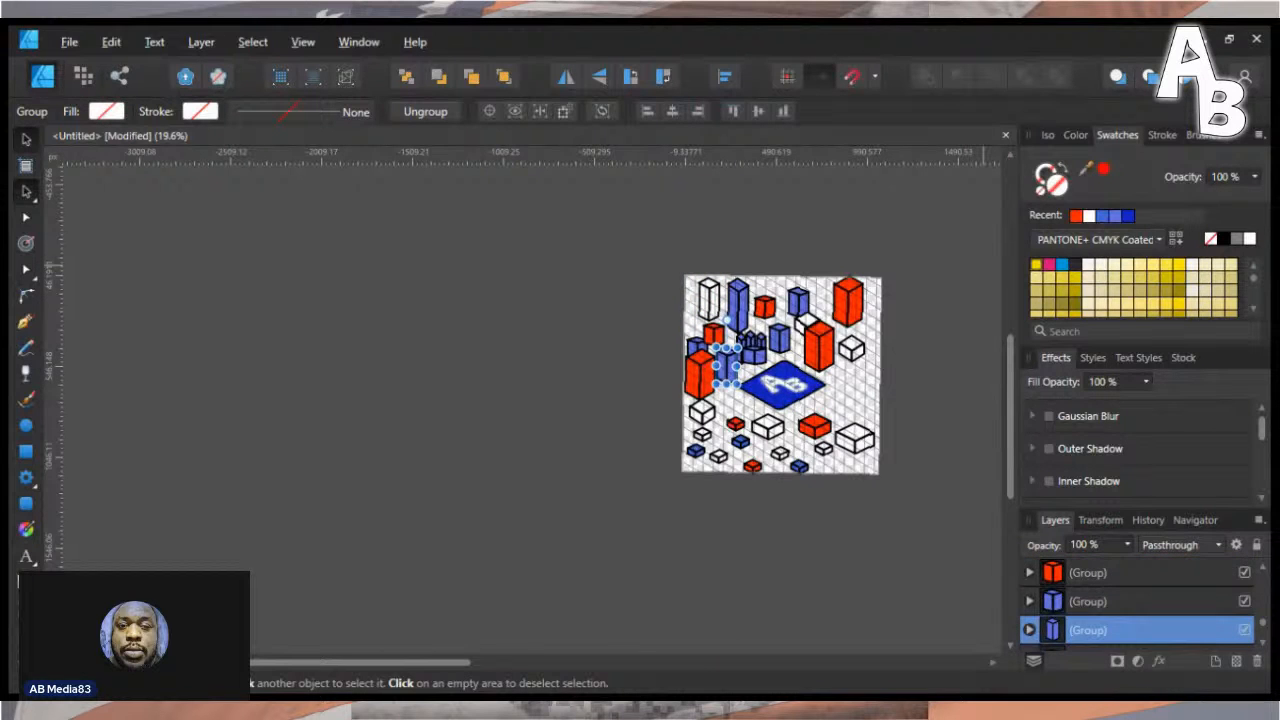
left_click(1089, 216)
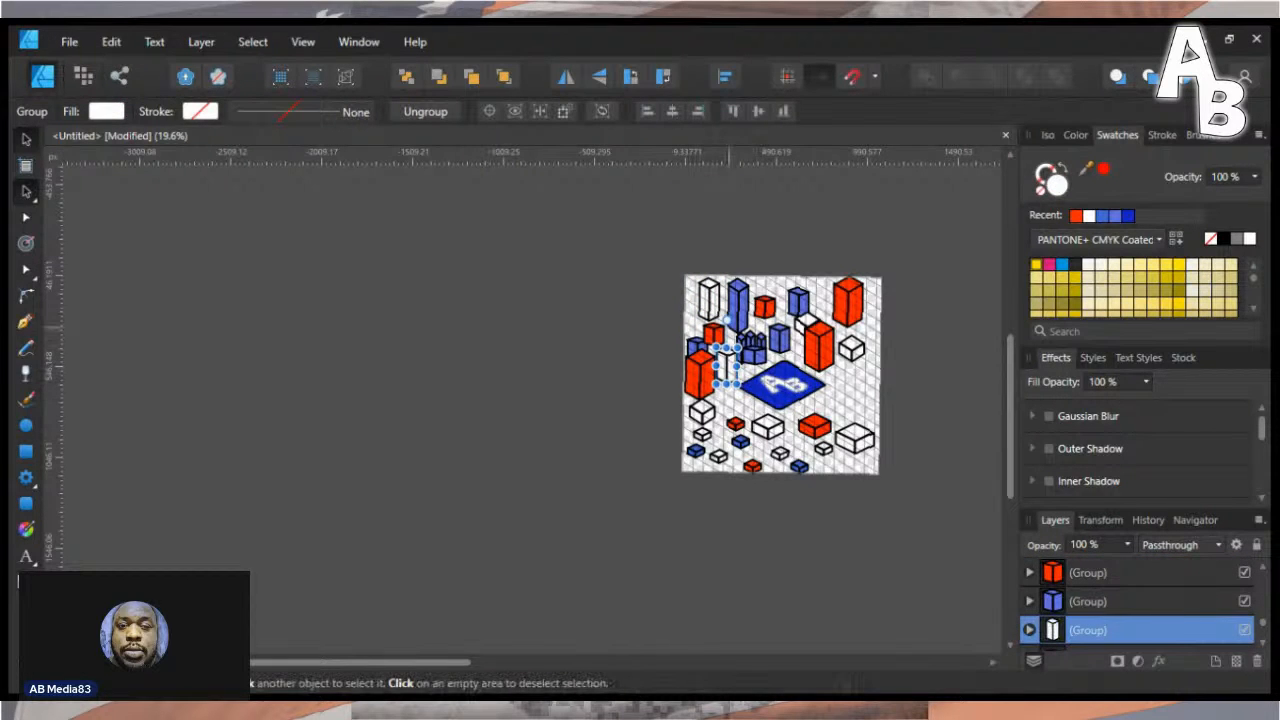
- Fill the low blue block in front of the small tower cluster above the AB tile with red-orange
left_click(738, 303)
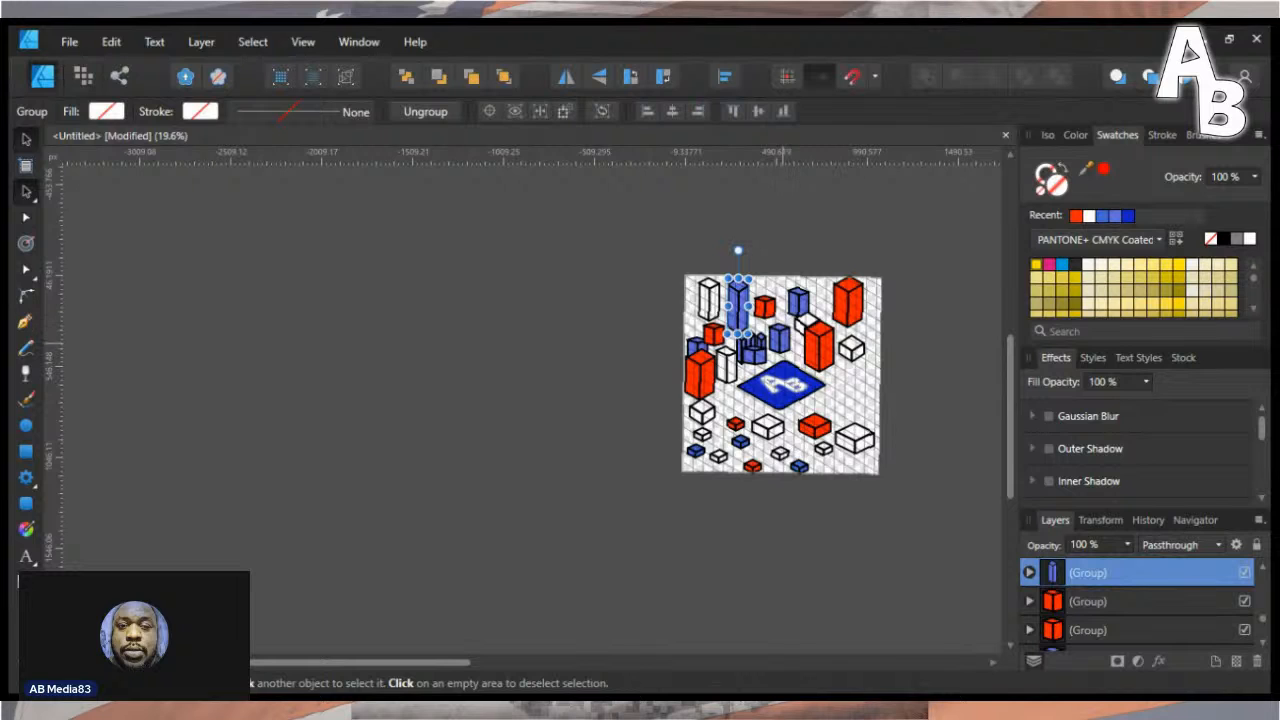
left_click(752, 350)
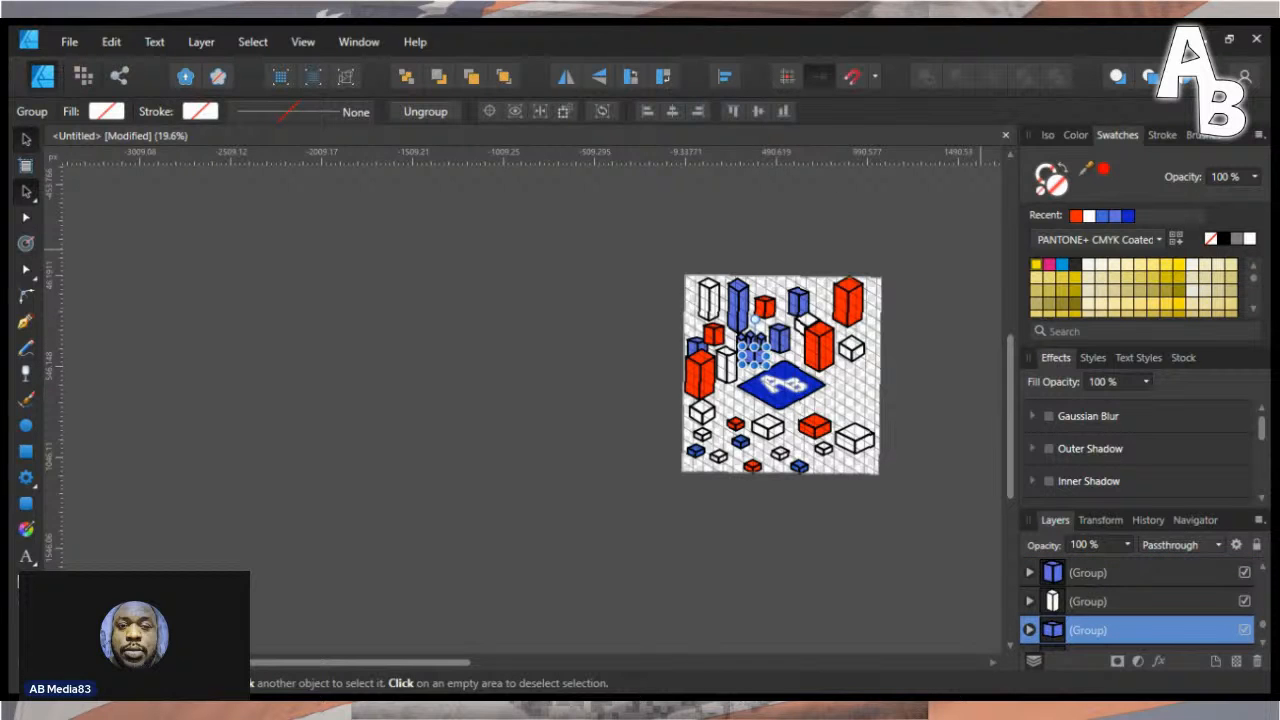
left_click(1076, 216)
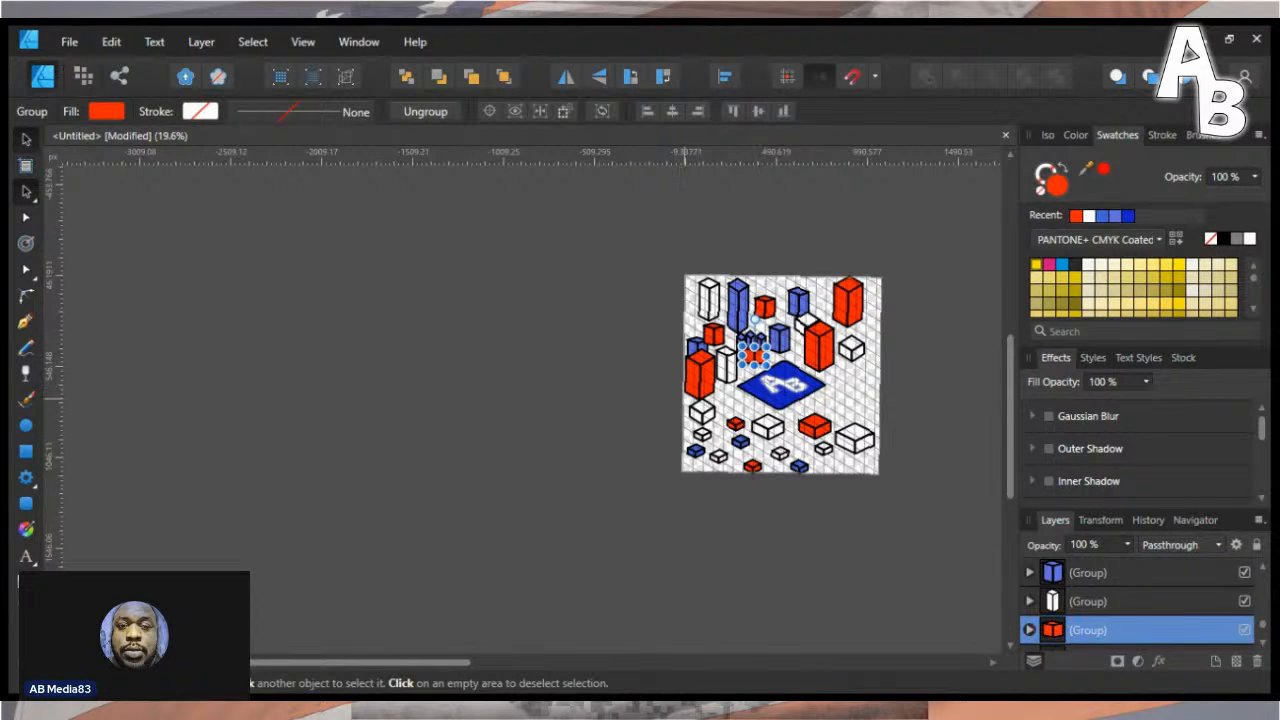
left_click(812, 393)
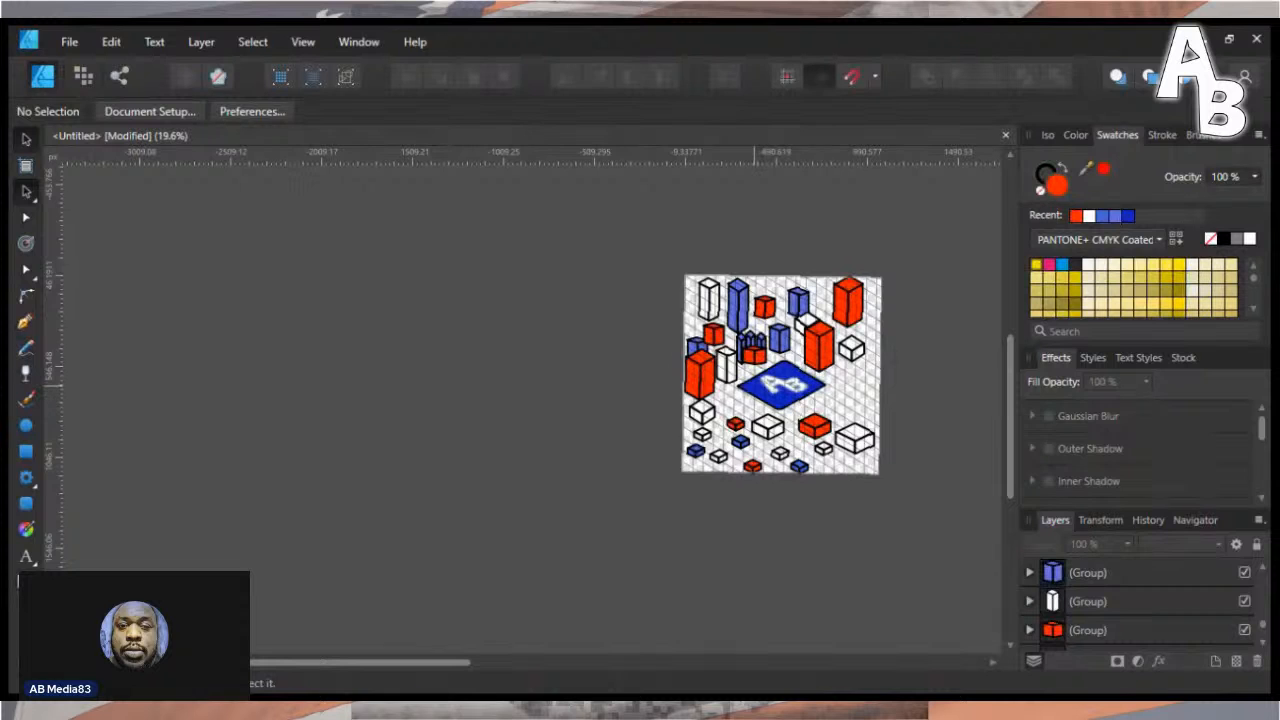
- Move the white box below the AB tile to the tile's lower-right side and shift the red-orange box into its place
scroll(780, 370, "down", 3)
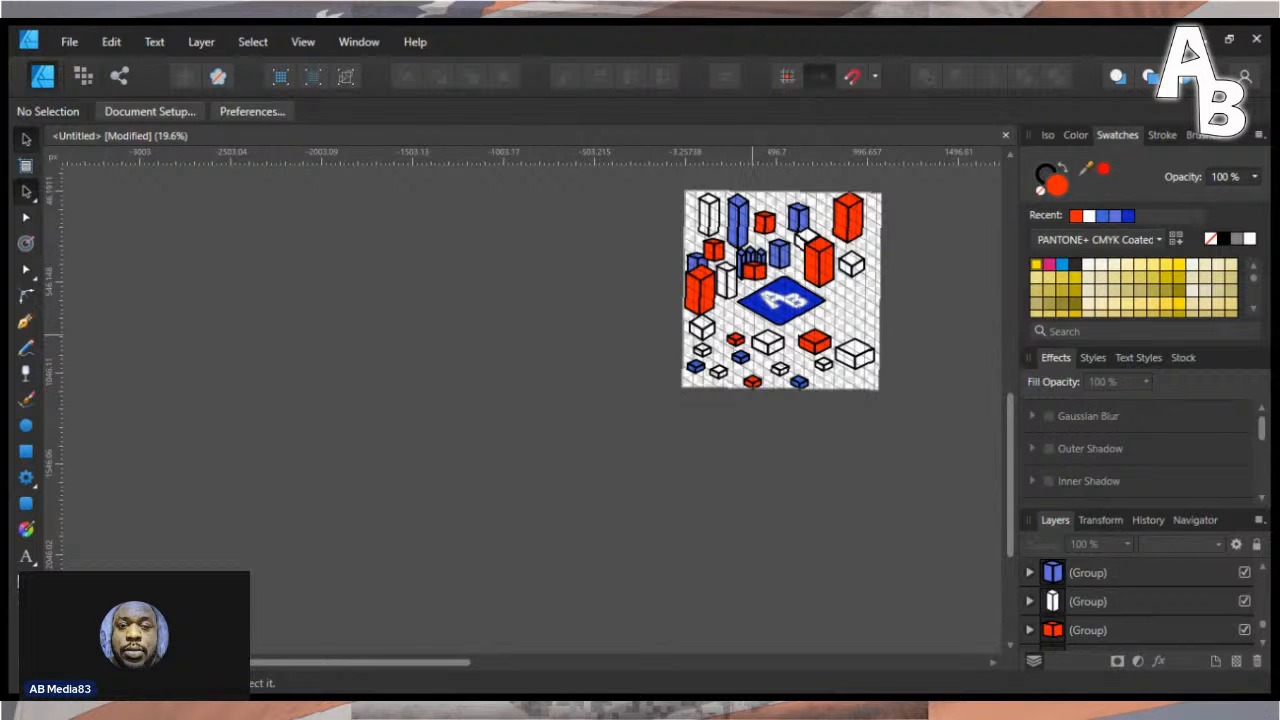
left_click(766, 342)
left_click(855, 352)
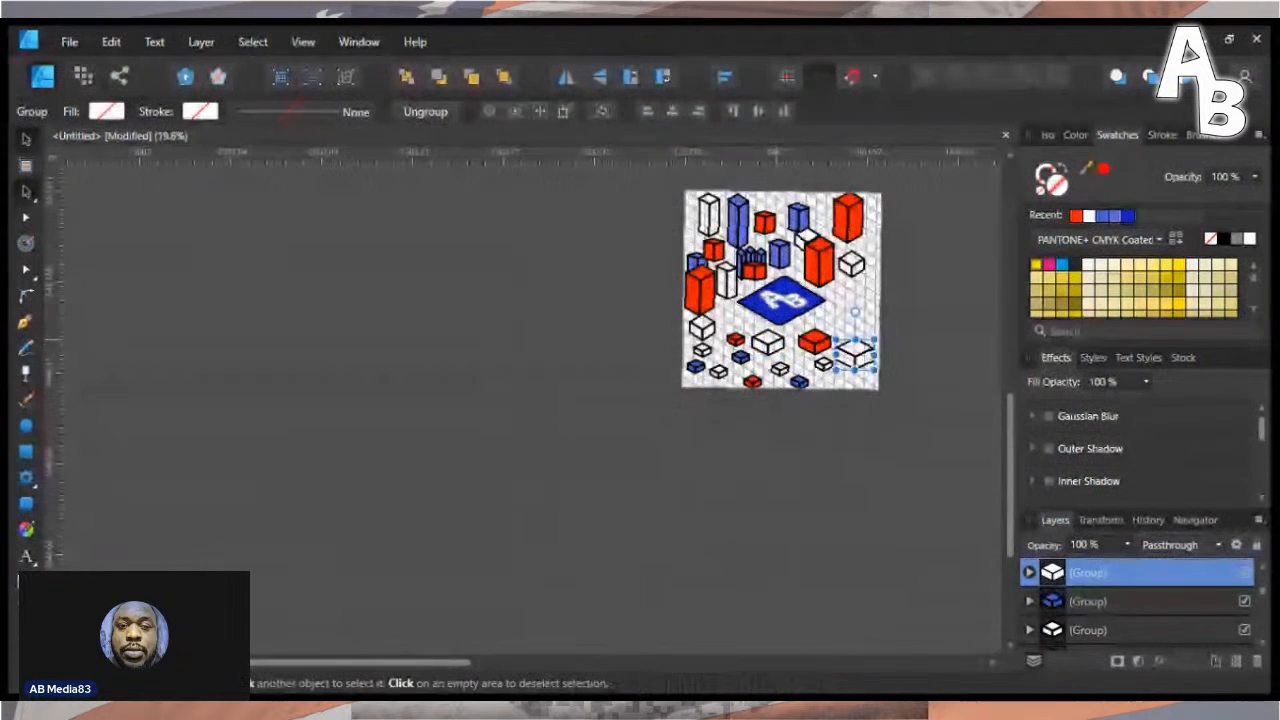
left_click(768, 343)
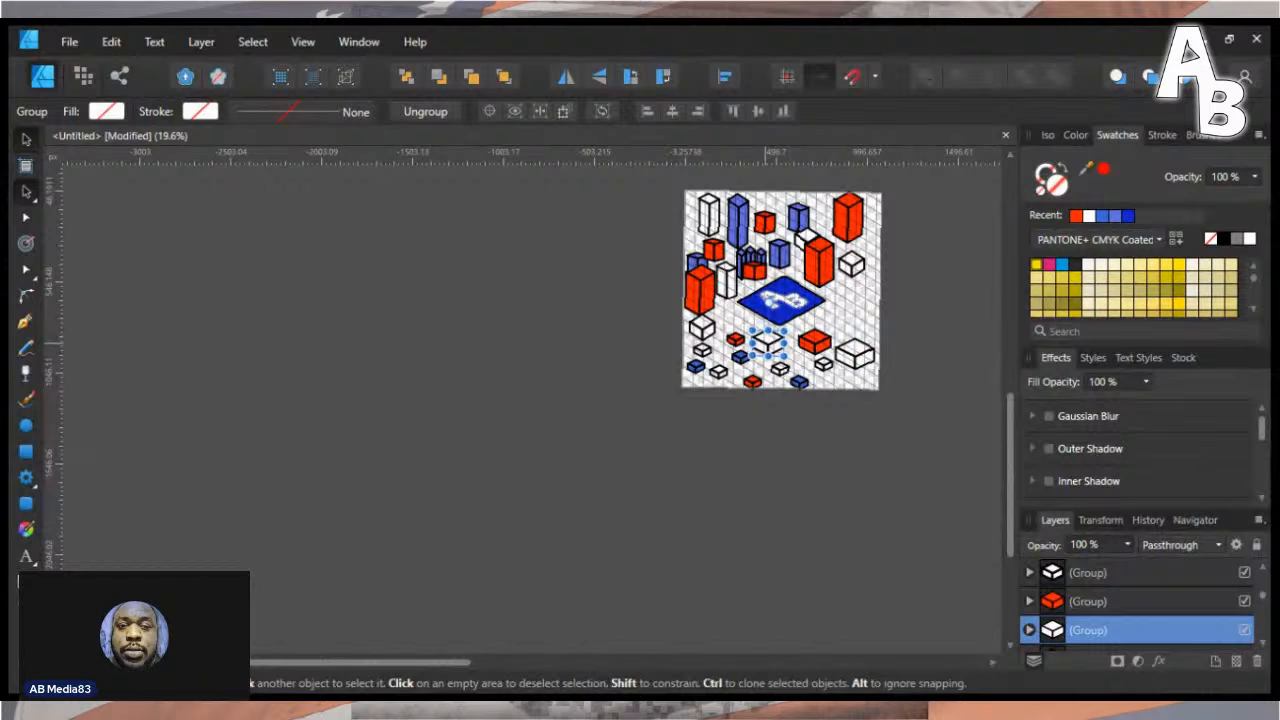
mouse_move(768, 343)
left_mouse_down()
mouse_move(848, 305)
mouse_move(779, 347)
left_mouse_up()
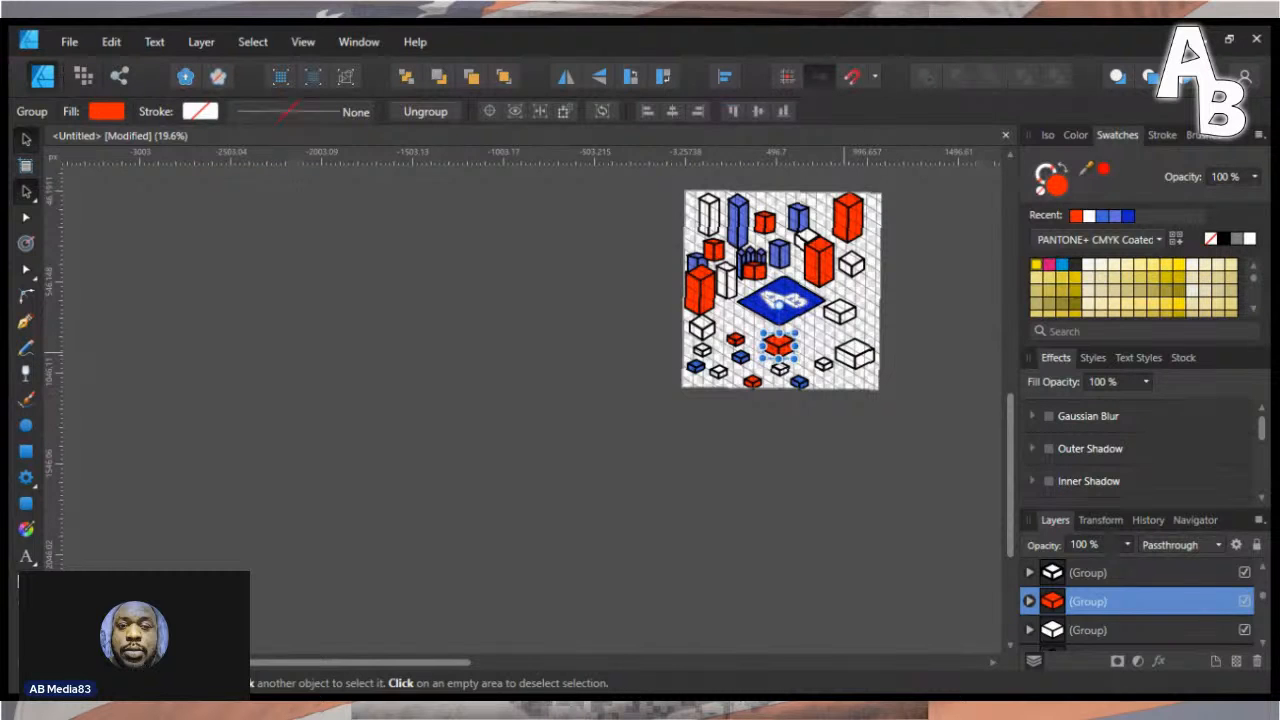
key("ctrl+d")
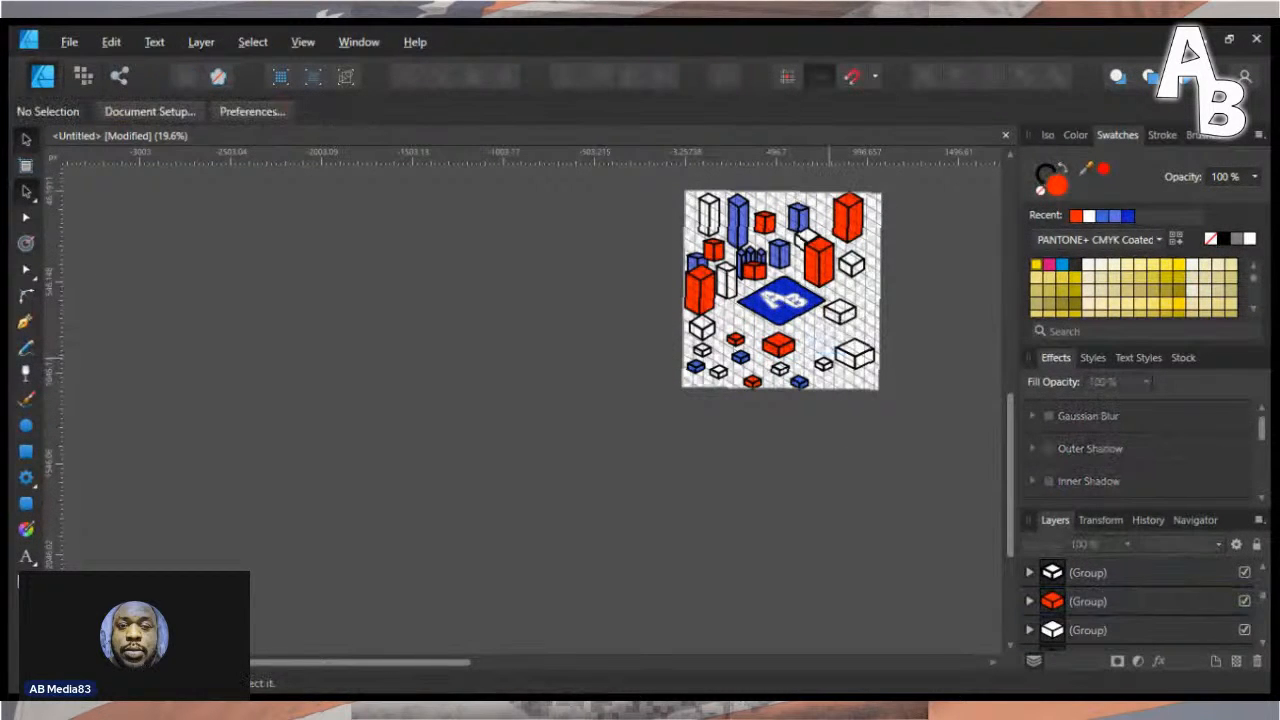
- Copy the large white box up and left beside the red-orange box and fill the copy with medium blue
left_click(827, 362)
left_click(853, 356)
left_click_drag(853, 351, 819, 332)
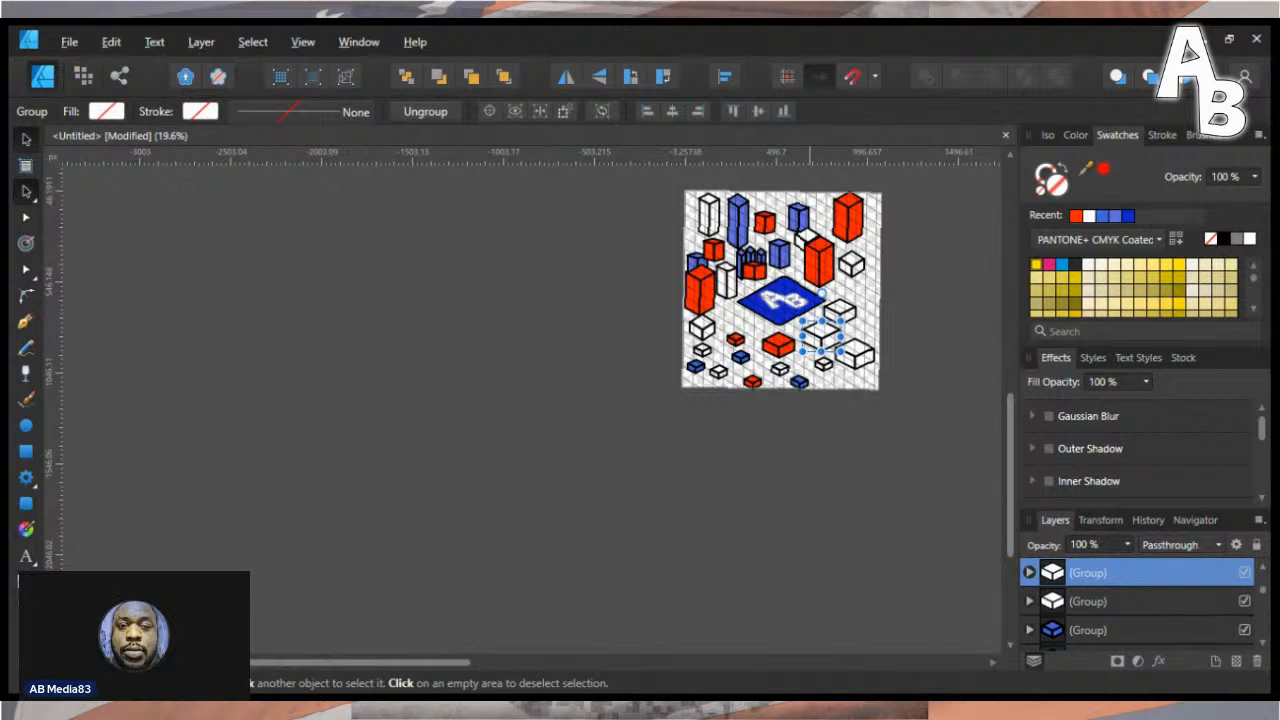
left_click(1102, 216)
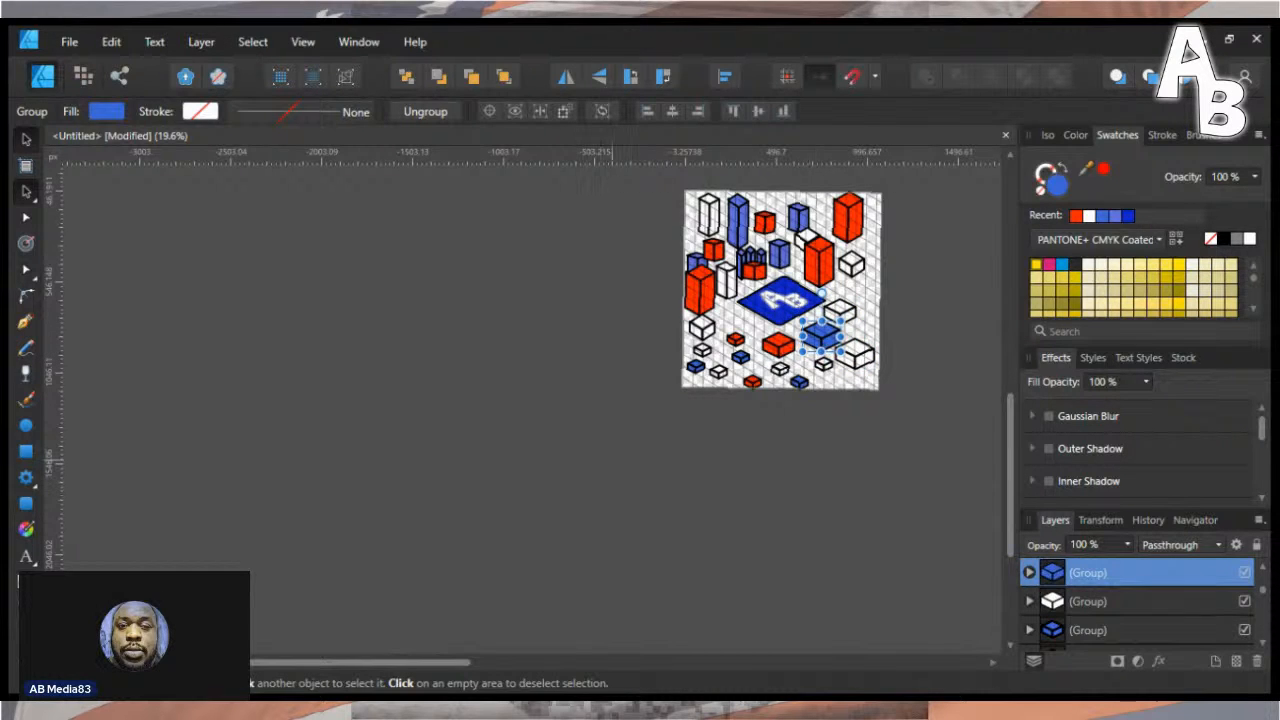
- Copy the small blue box below the lower-left side of the AB tile up to the tile's left corner, near the white building
left_click(849, 264)
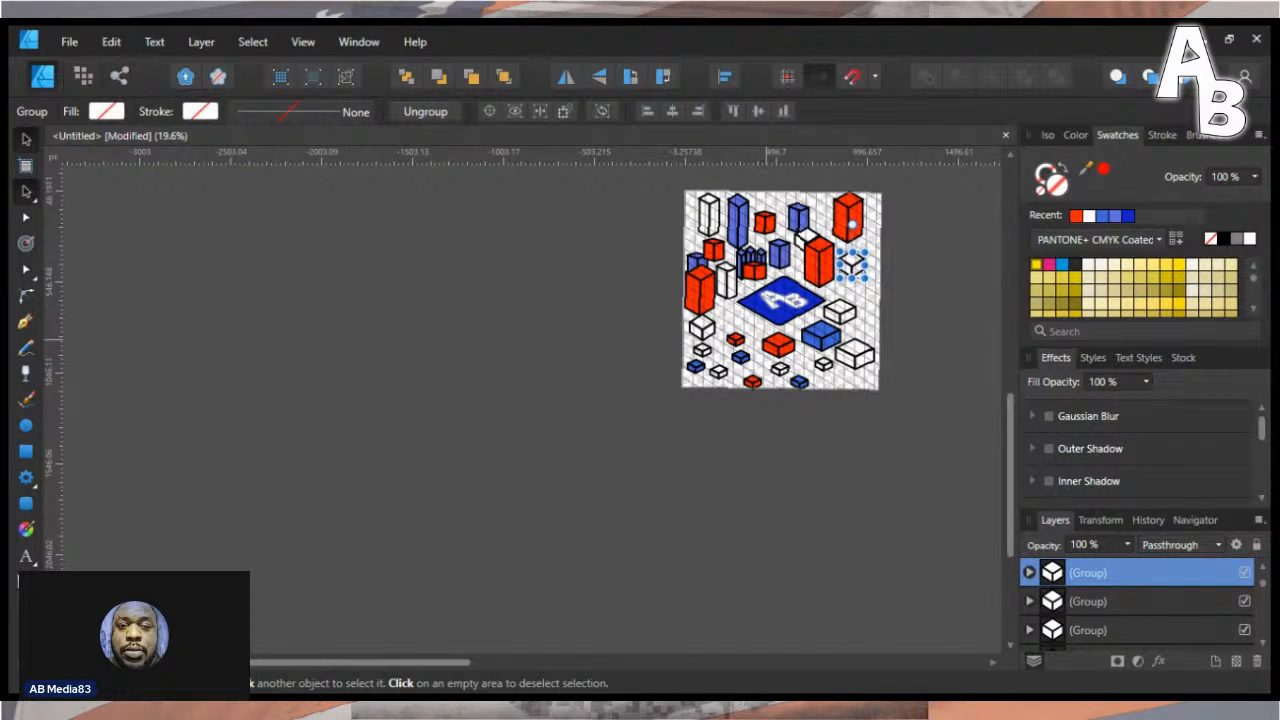
left_click(771, 345)
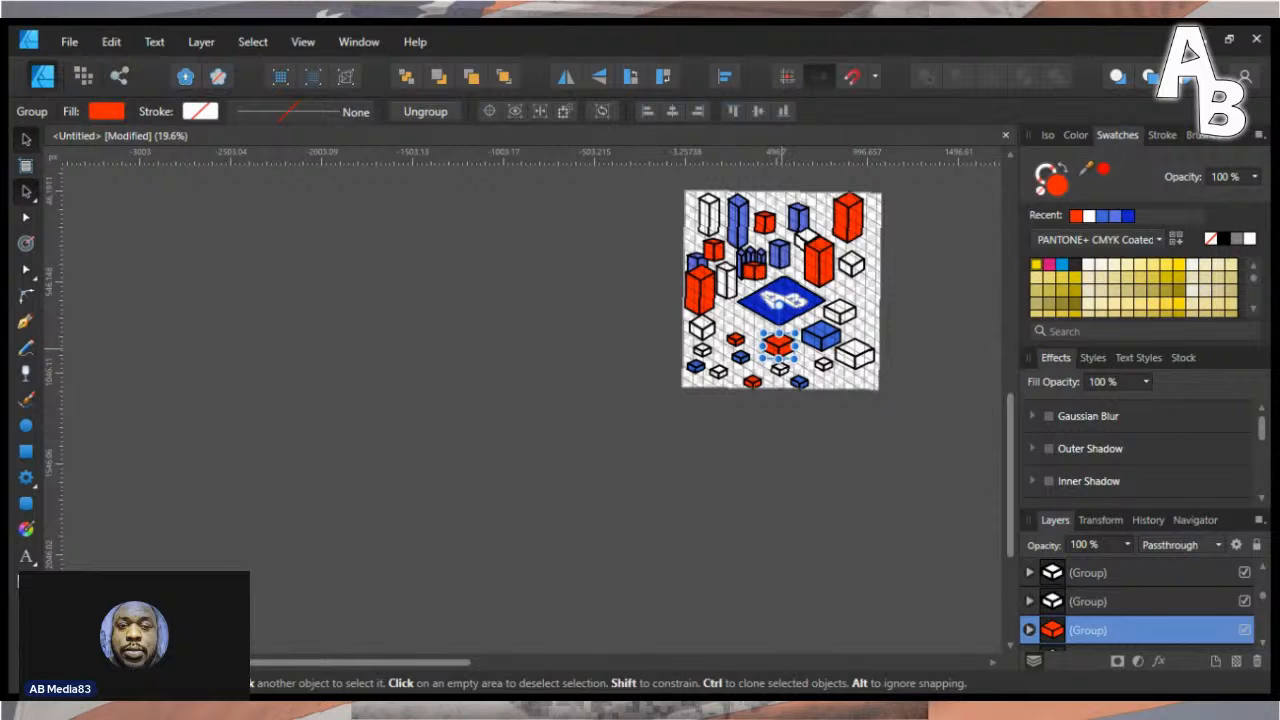
left_click(737, 354)
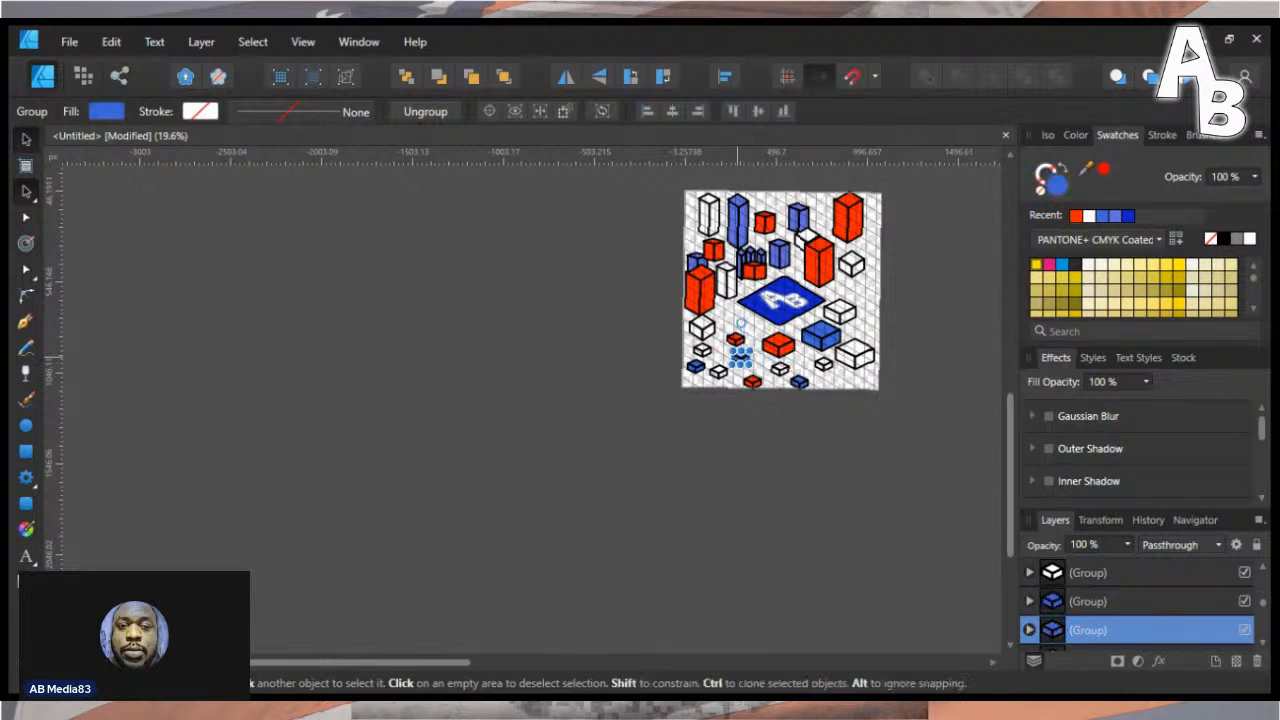
mouse_move(737, 354)
left_mouse_down()
mouse_move(706, 319)
mouse_move(724, 319)
mouse_move(731, 286)
mouse_move(731, 320)
left_mouse_up()
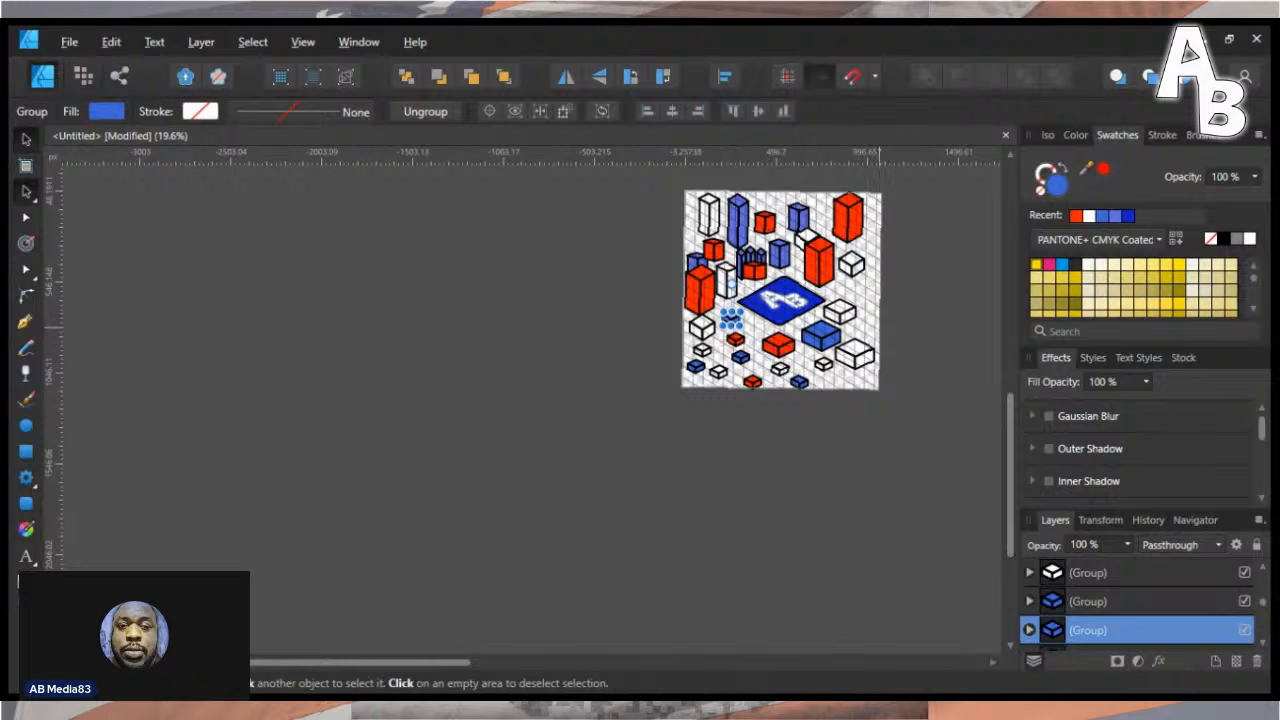
scroll(786, 230, "down", 1)
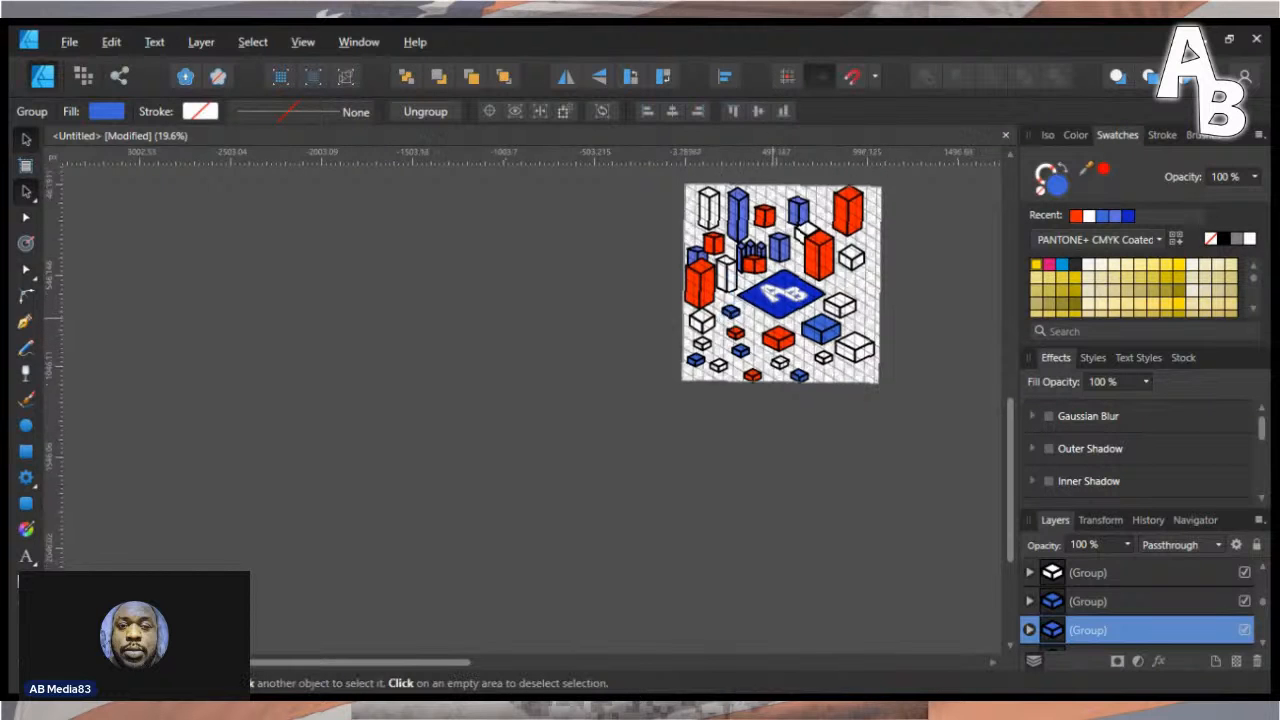
left_click(733, 309)
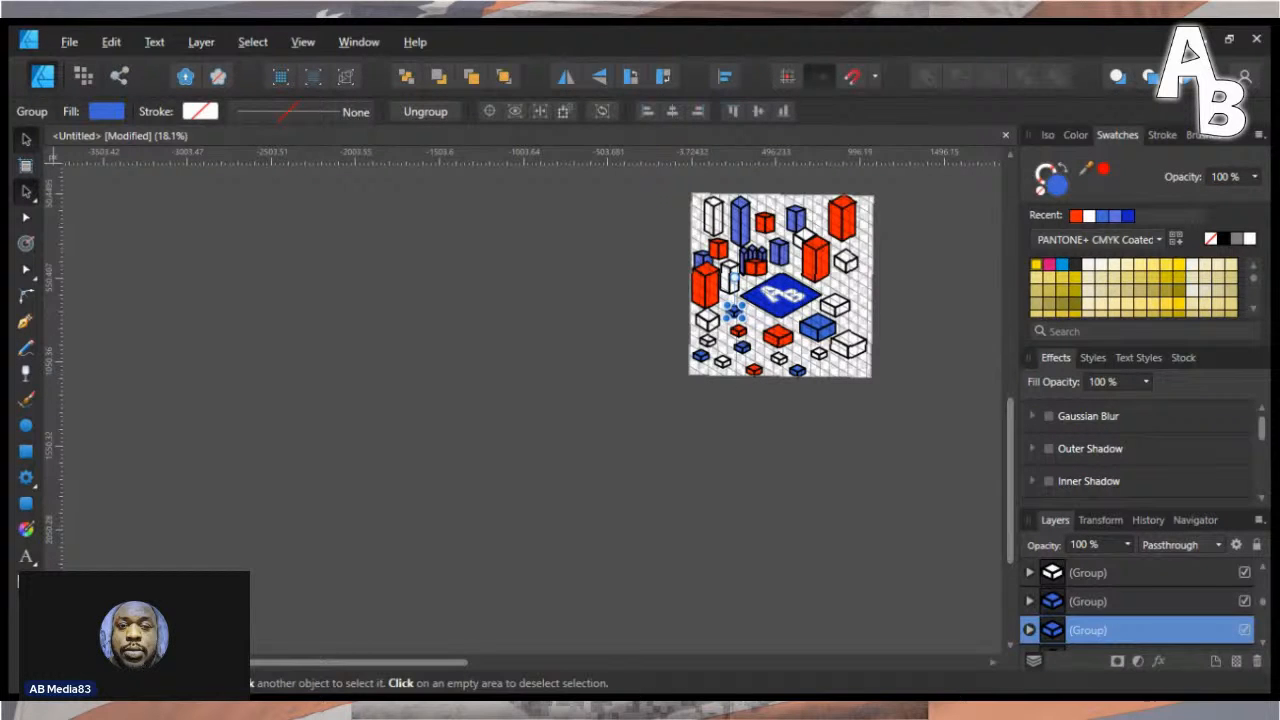
- Draw a black rectangle over the whole artboard, bring it to the front, and narrow it to the artboard's right edge
key("m")
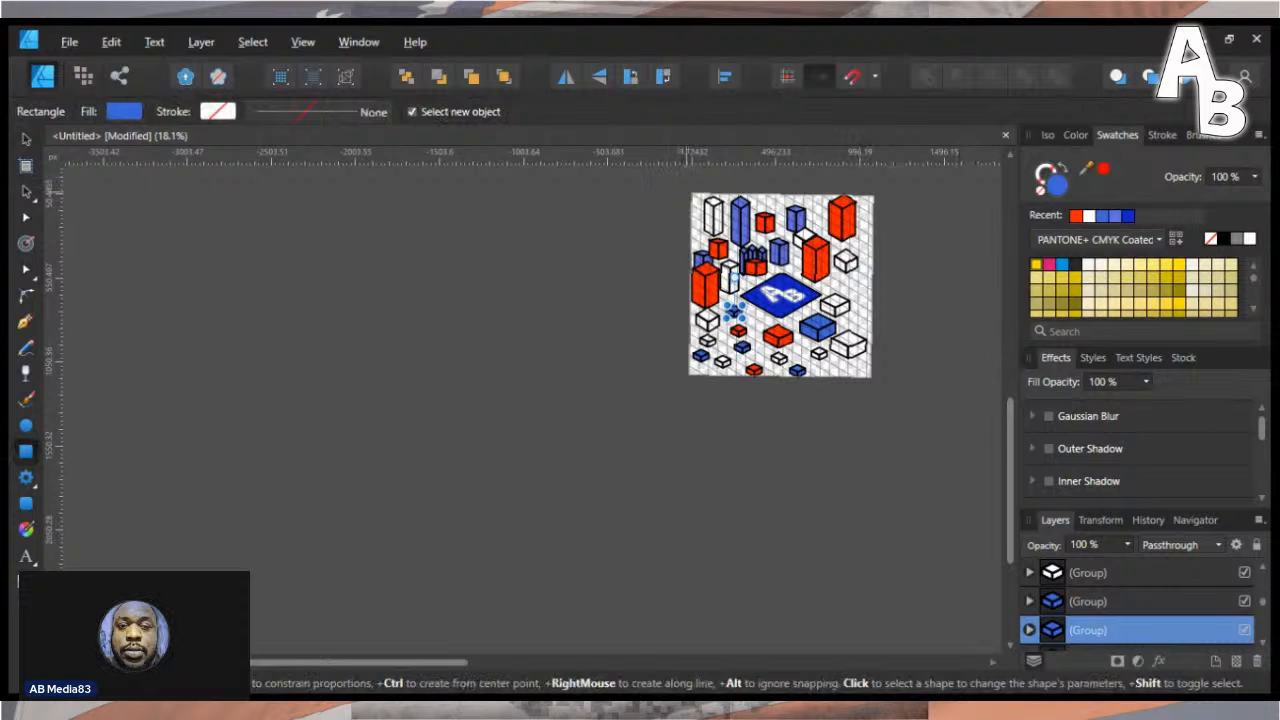
left_click_drag(689, 191, 881, 377)
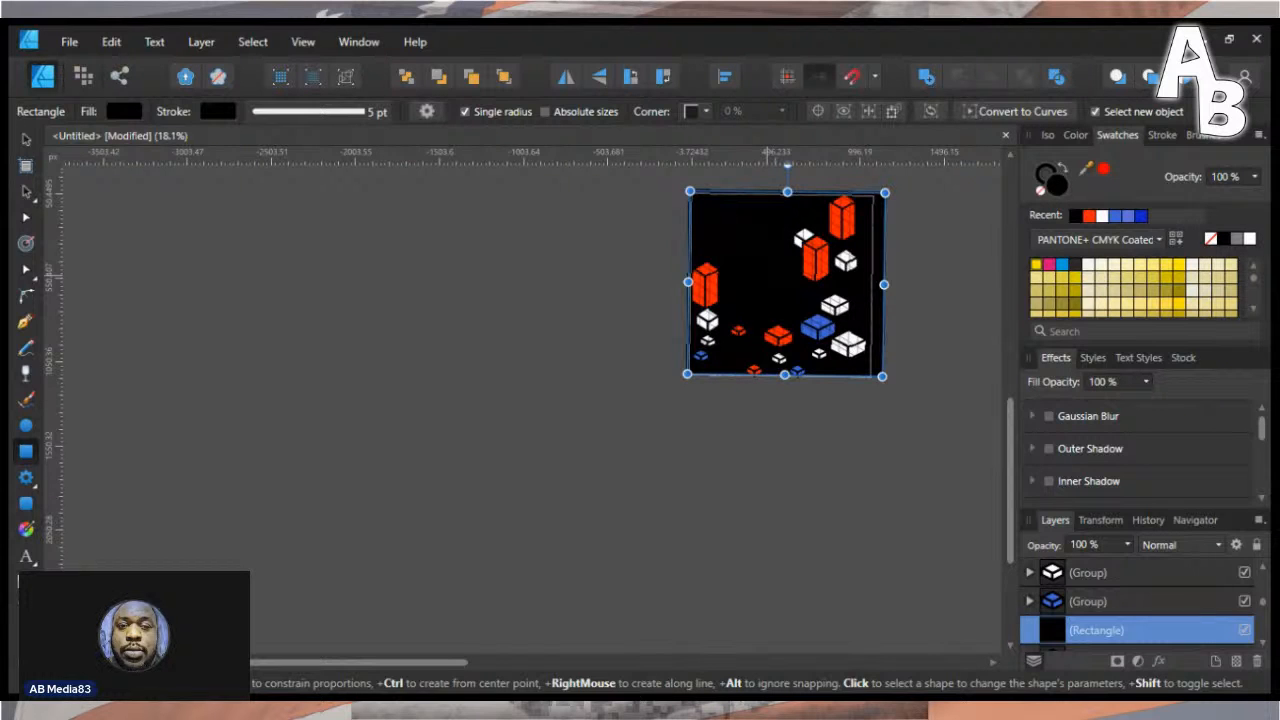
key("ctrl+shift+bracketright")
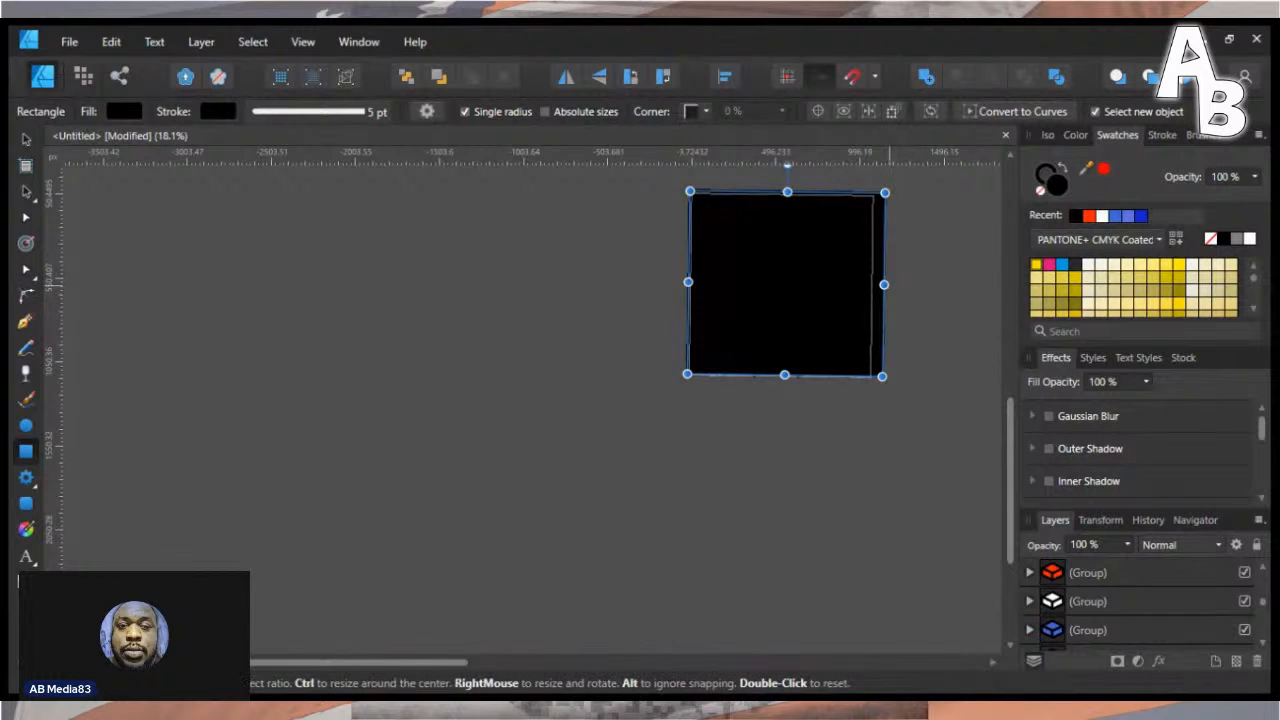
left_click_drag(884, 284, 873, 284)
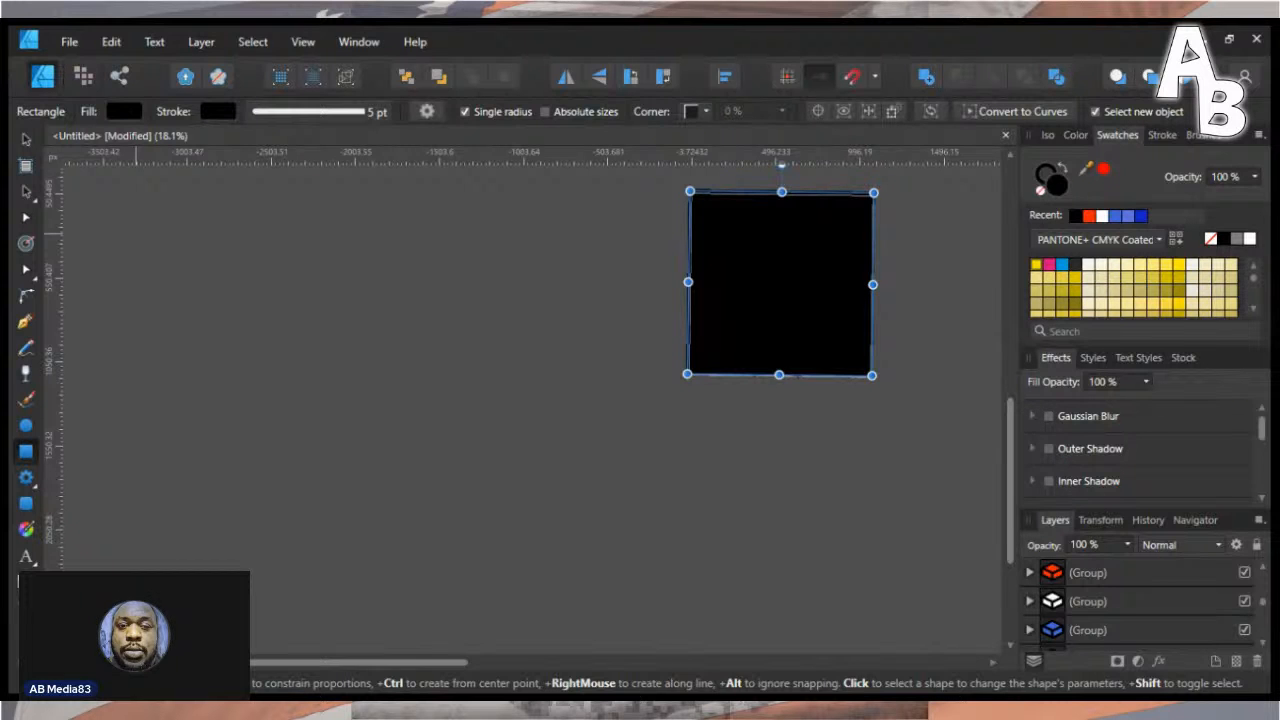
- Give the black rectangle an elliptical gradient, reverse it to put the darker end outside, and stretch it from near the center past the right edge
key("g")
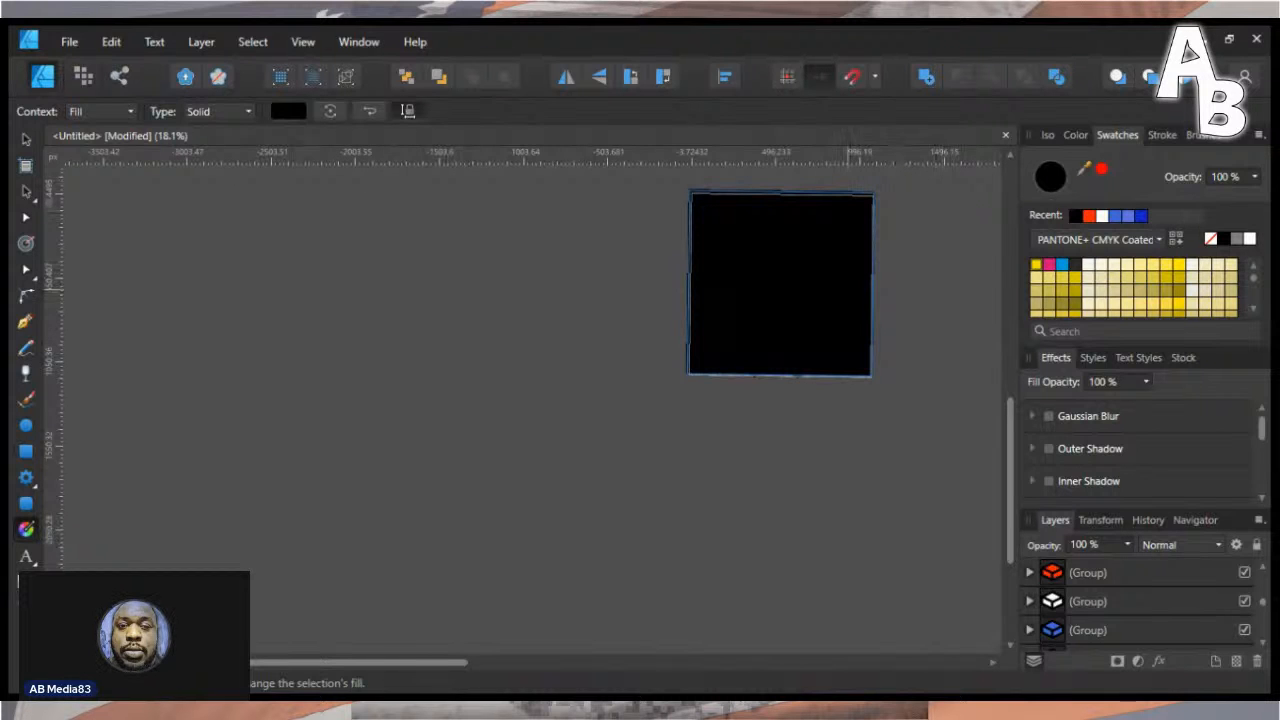
left_click_drag(771, 262, 809, 326)
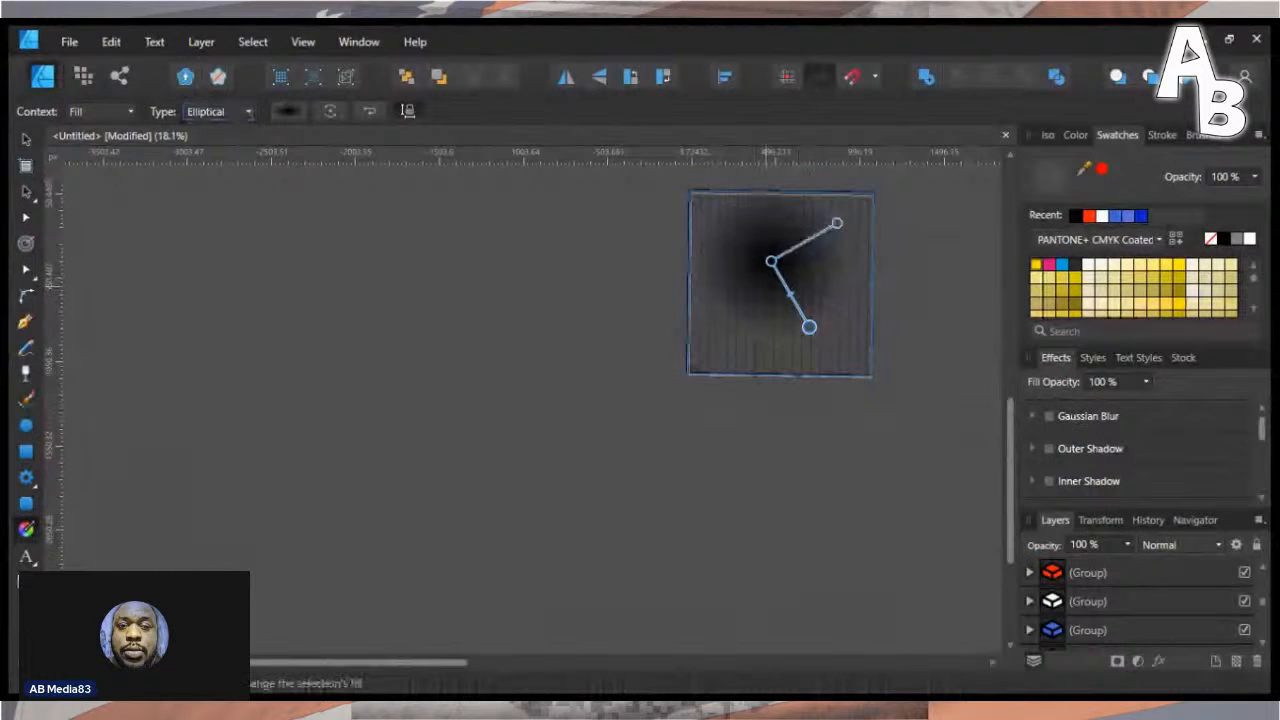
left_click_drag(766, 286, 861, 322)
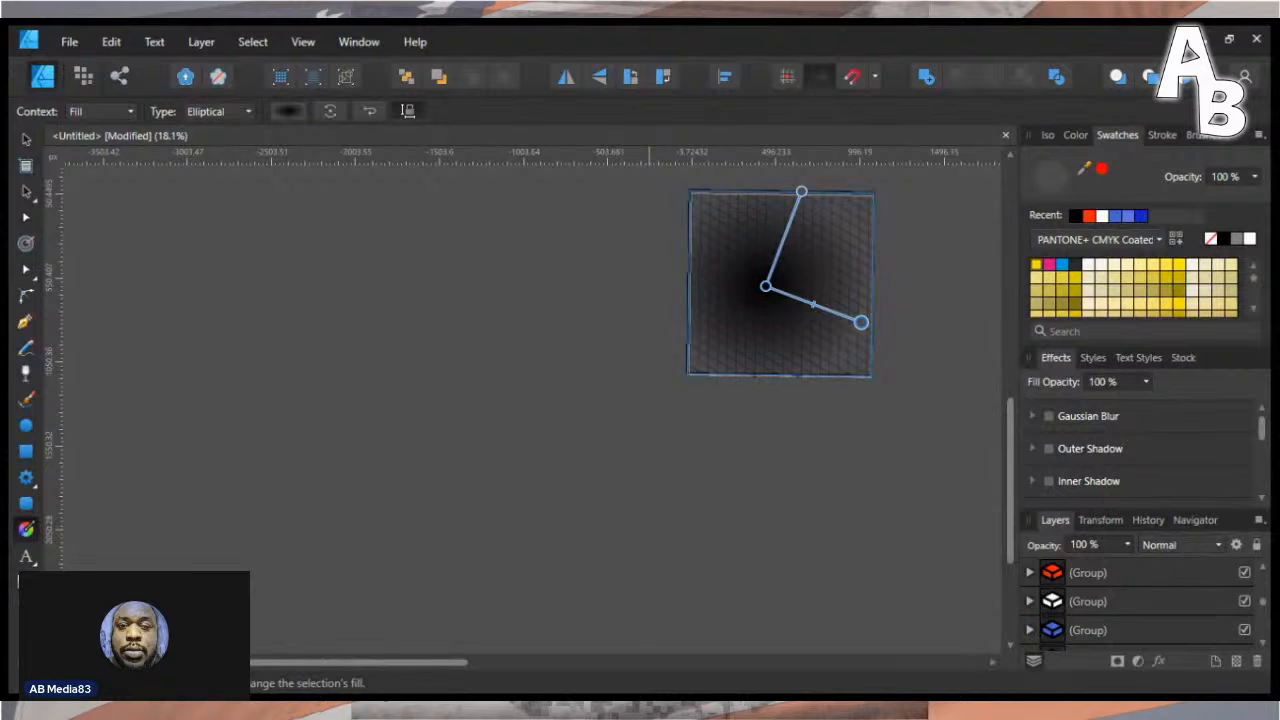
left_click(369, 111)
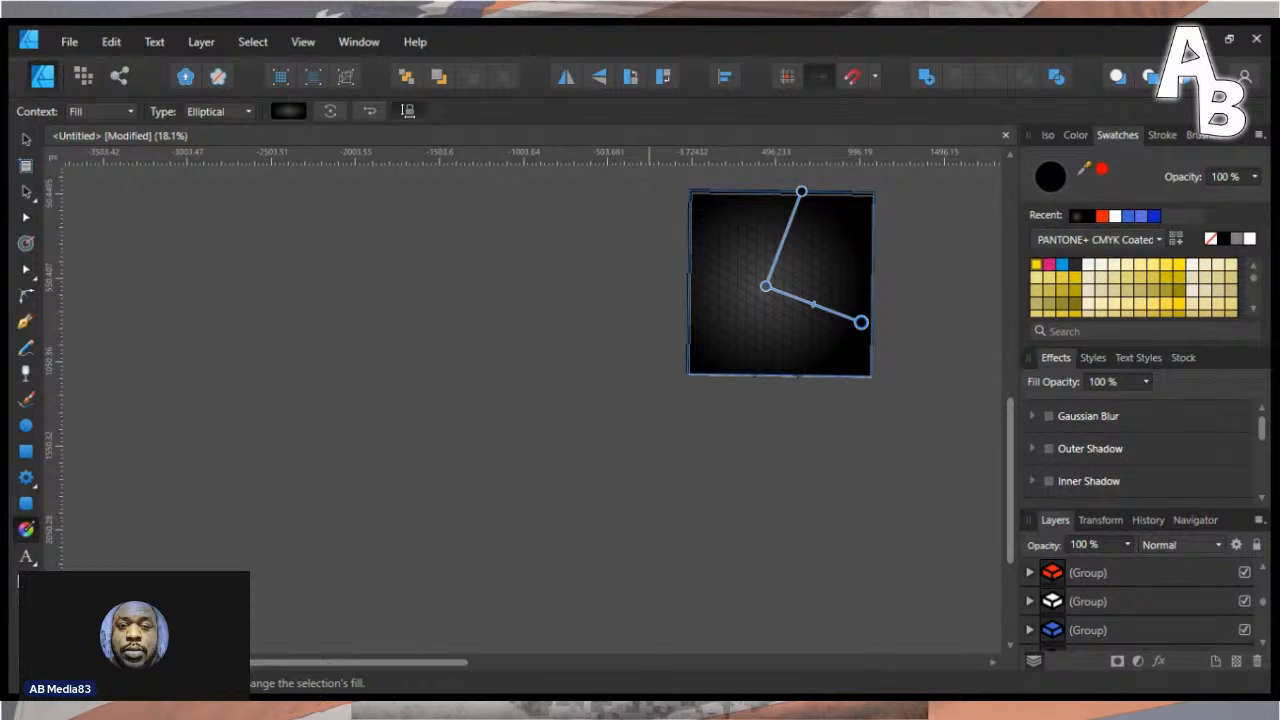
left_click_drag(789, 301, 924, 292)
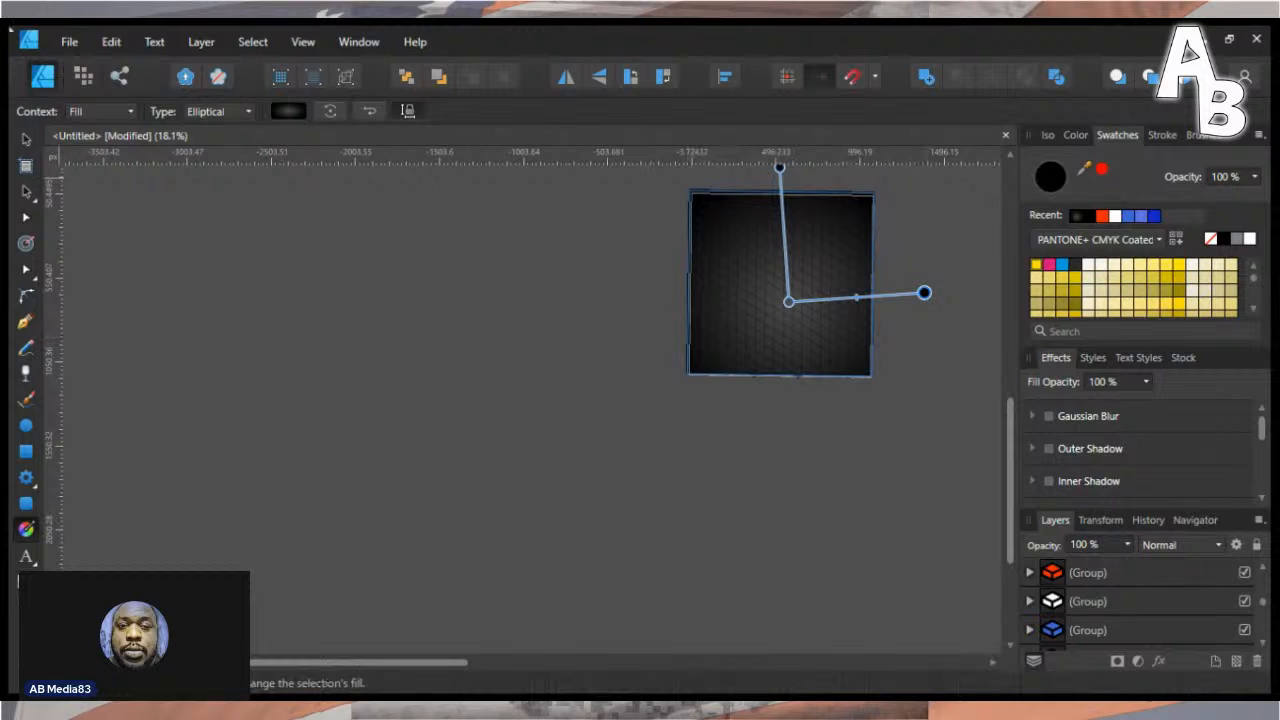
- Fit the gradient rectangle to the Top isometric plane
key("v")
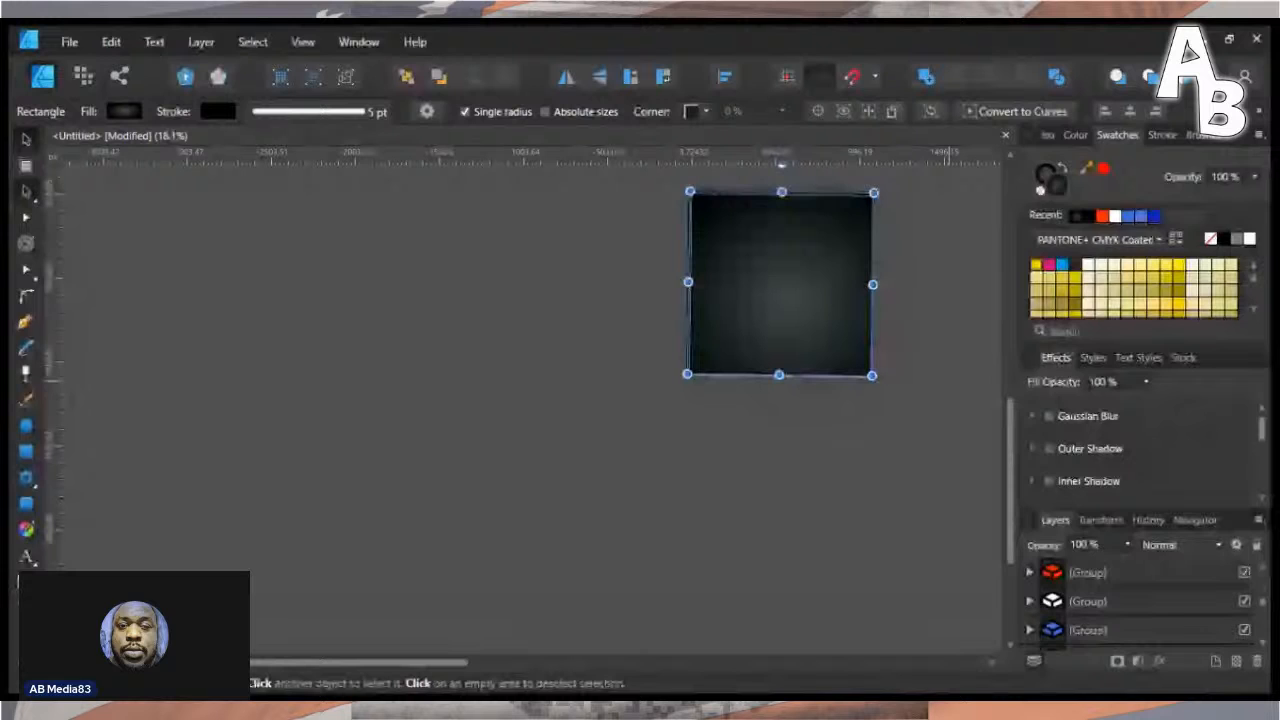
left_click(1048, 135)
left_click(1193, 209)
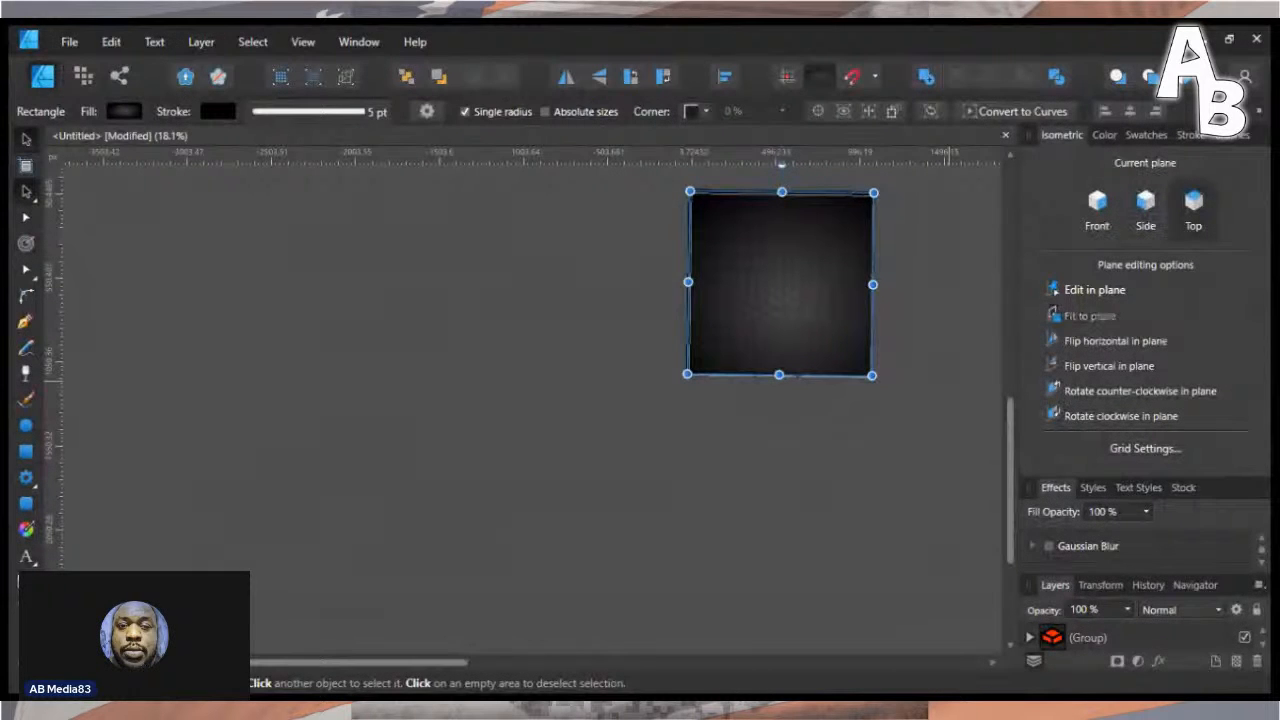
left_click(1089, 316)
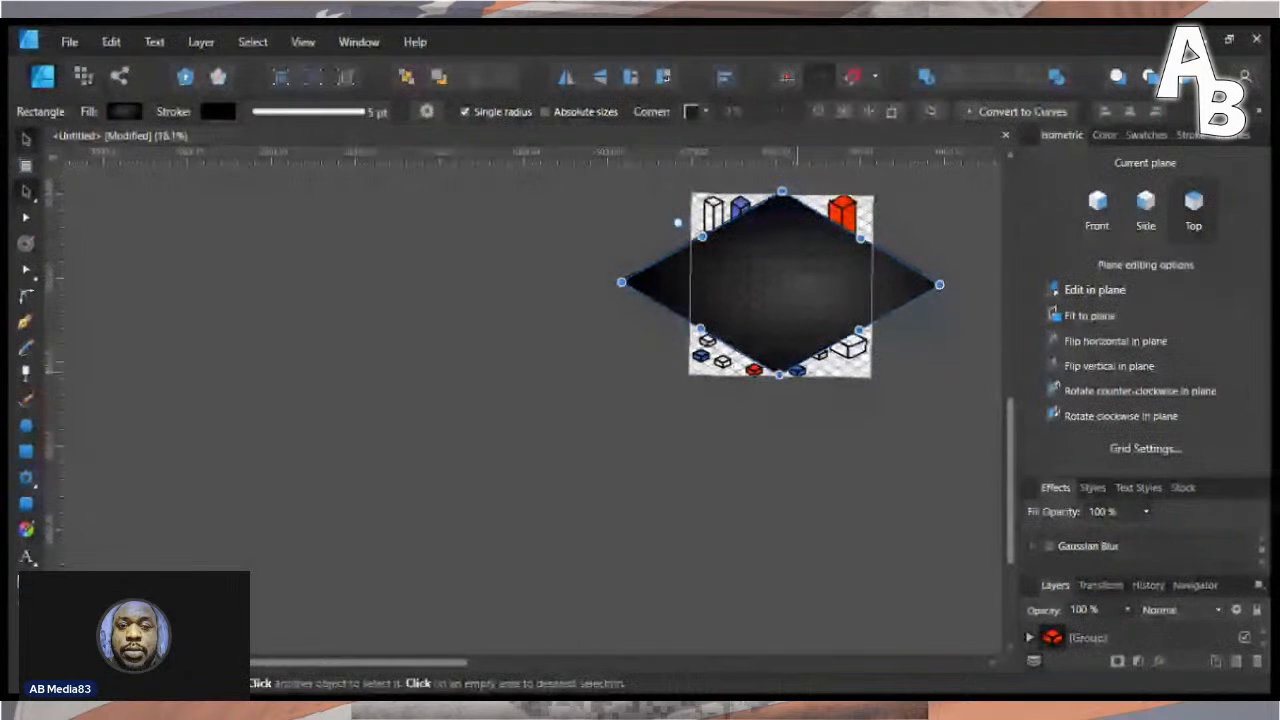
- Resize and reposition the dark diamond so it spans nearly the artboard's width, centered around the AB tile
left_click_drag(862, 332, 886, 370)
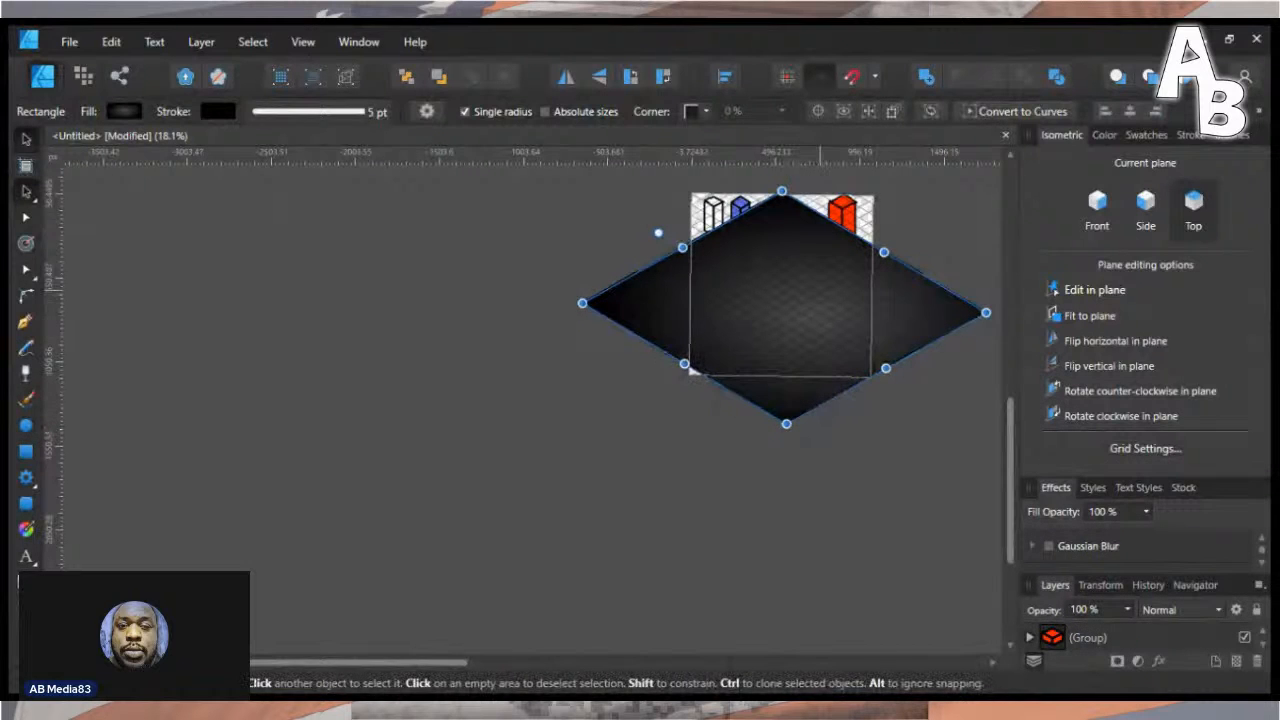
left_click_drag(819, 289, 817, 261)
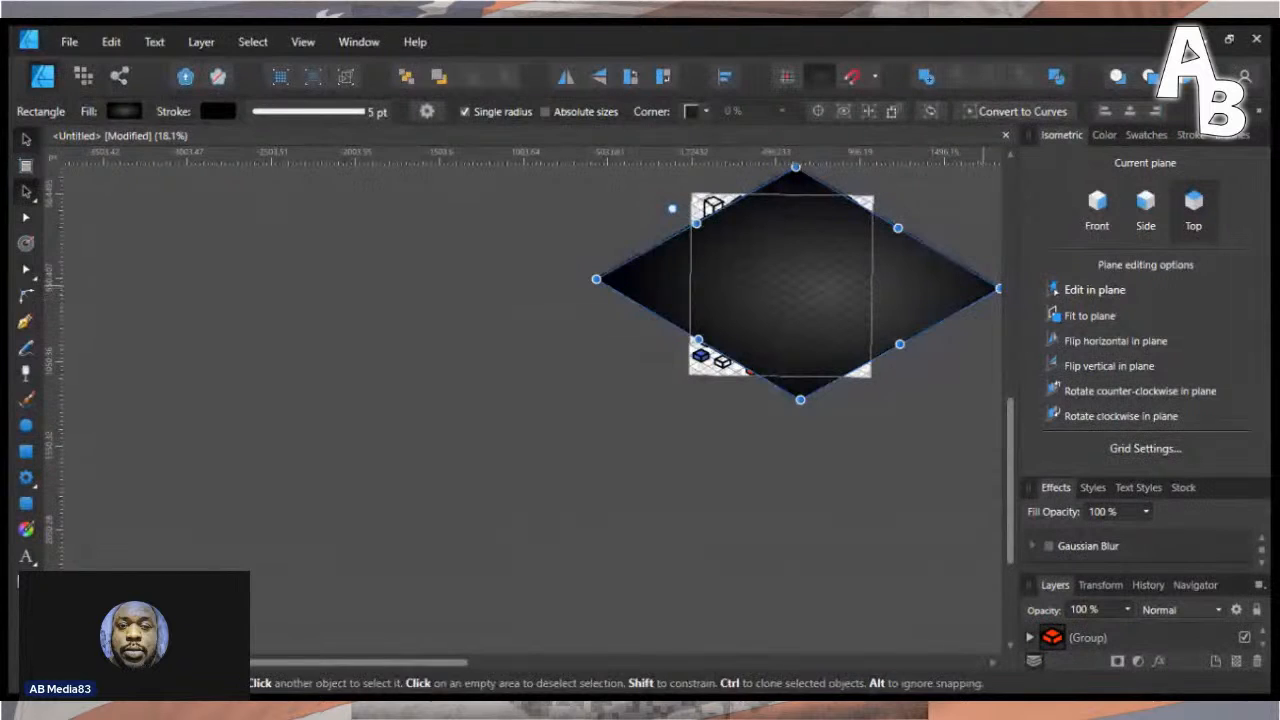
left_click_drag(998, 288, 891, 269)
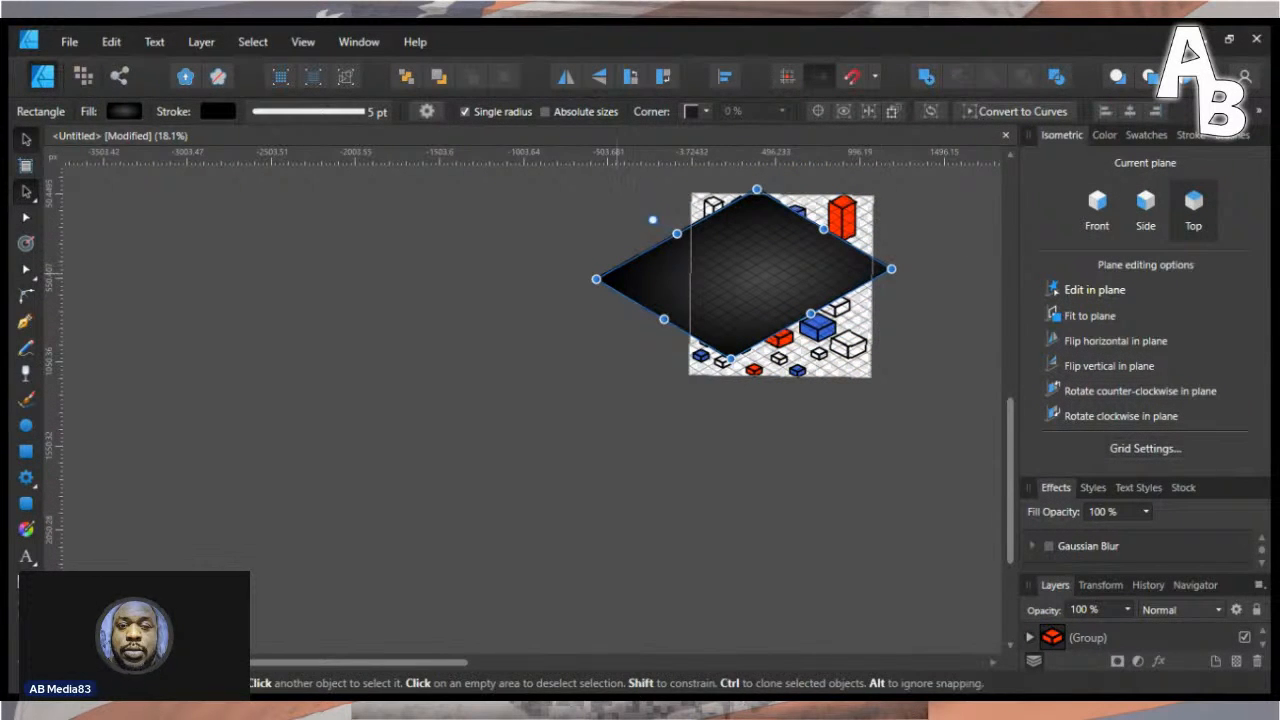
left_click_drag(597, 279, 691, 279)
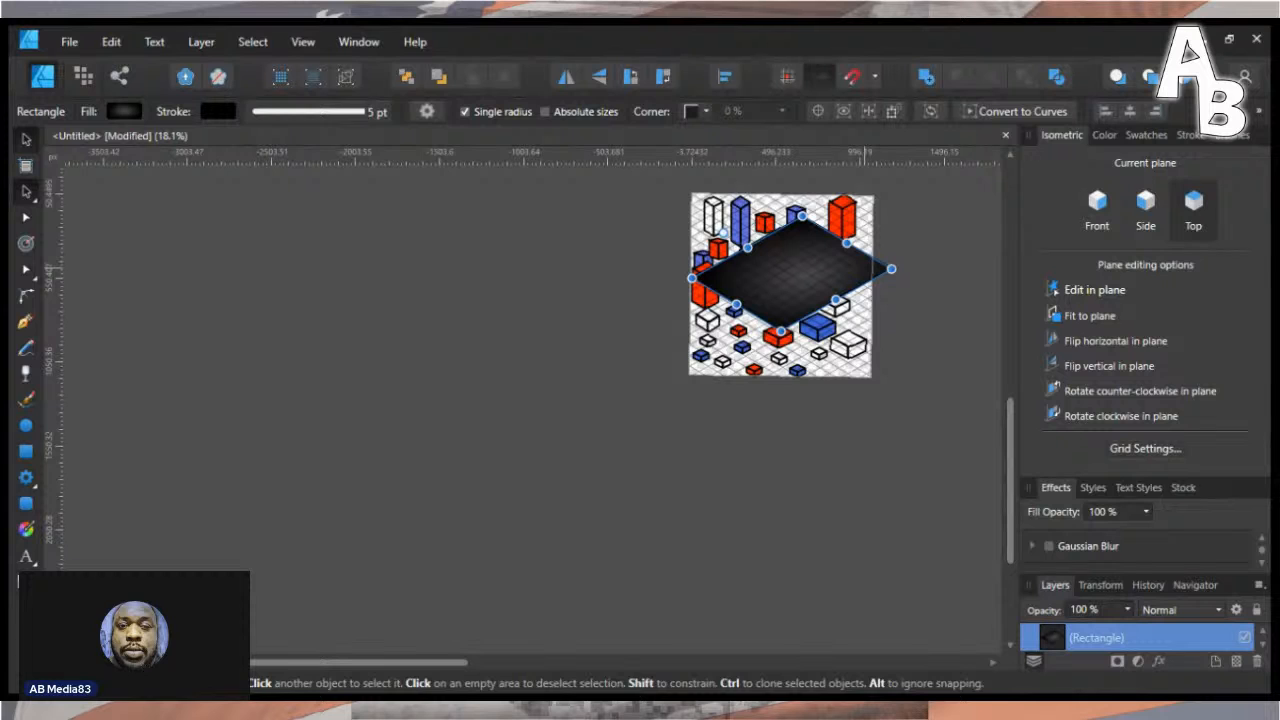
left_click_drag(891, 268, 862, 268)
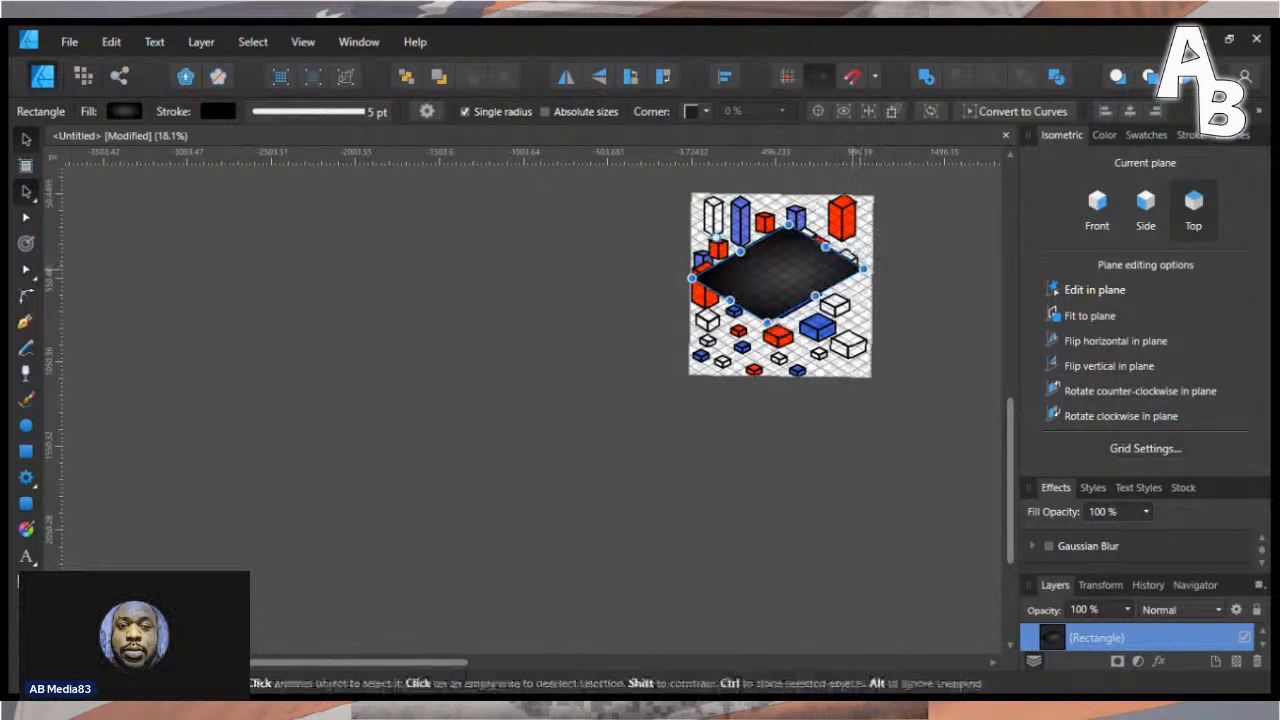
left_click_drag(818, 226, 818, 242)
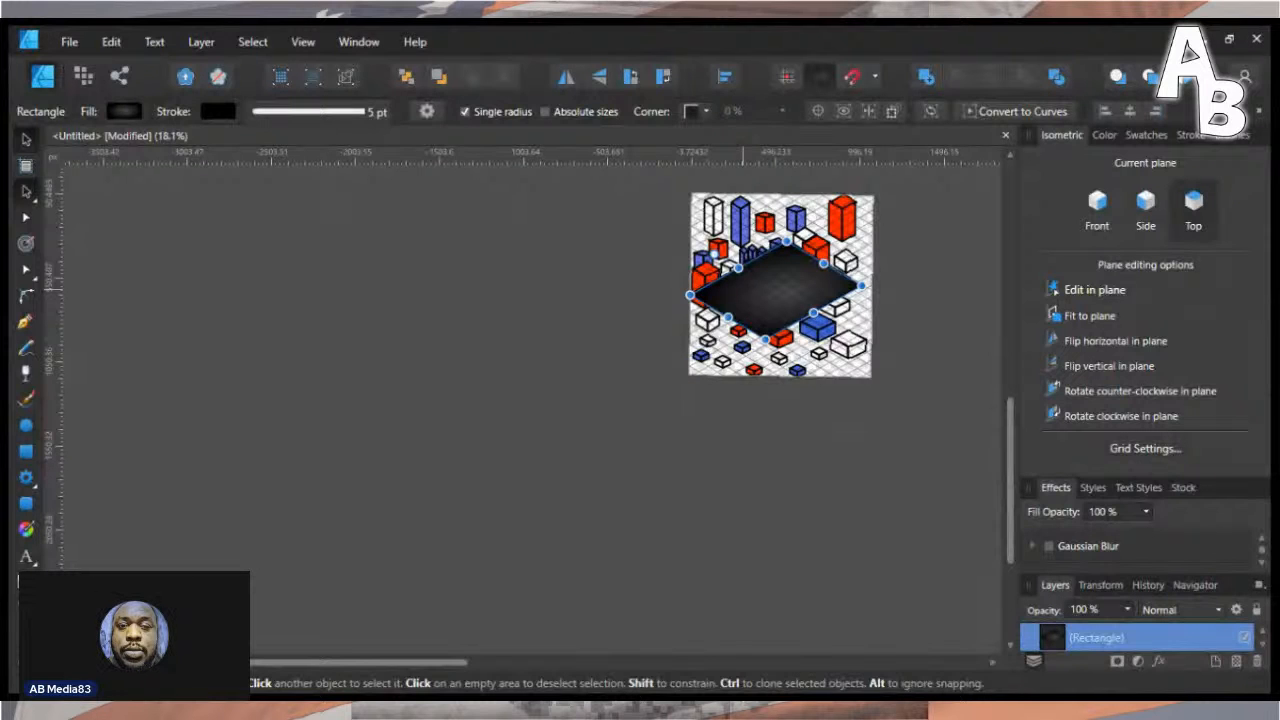
- Send the dark diamond behind all buildings and extend its right corner past the artboard's right edge
key("ctrl+v")
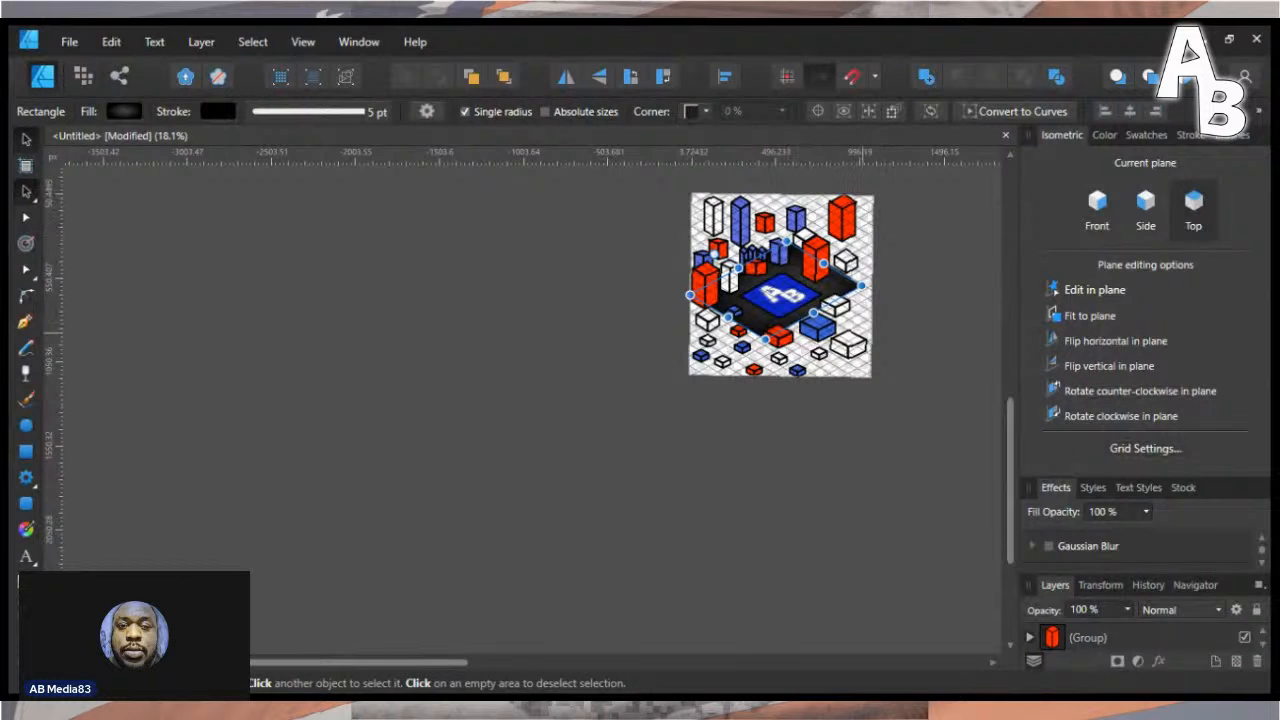
left_click_drag(861, 286, 846, 300)
- Extend the dark diamond's lower-right side outward so it reaches beneath the large white box
scroll(875, 265, "up", 3)
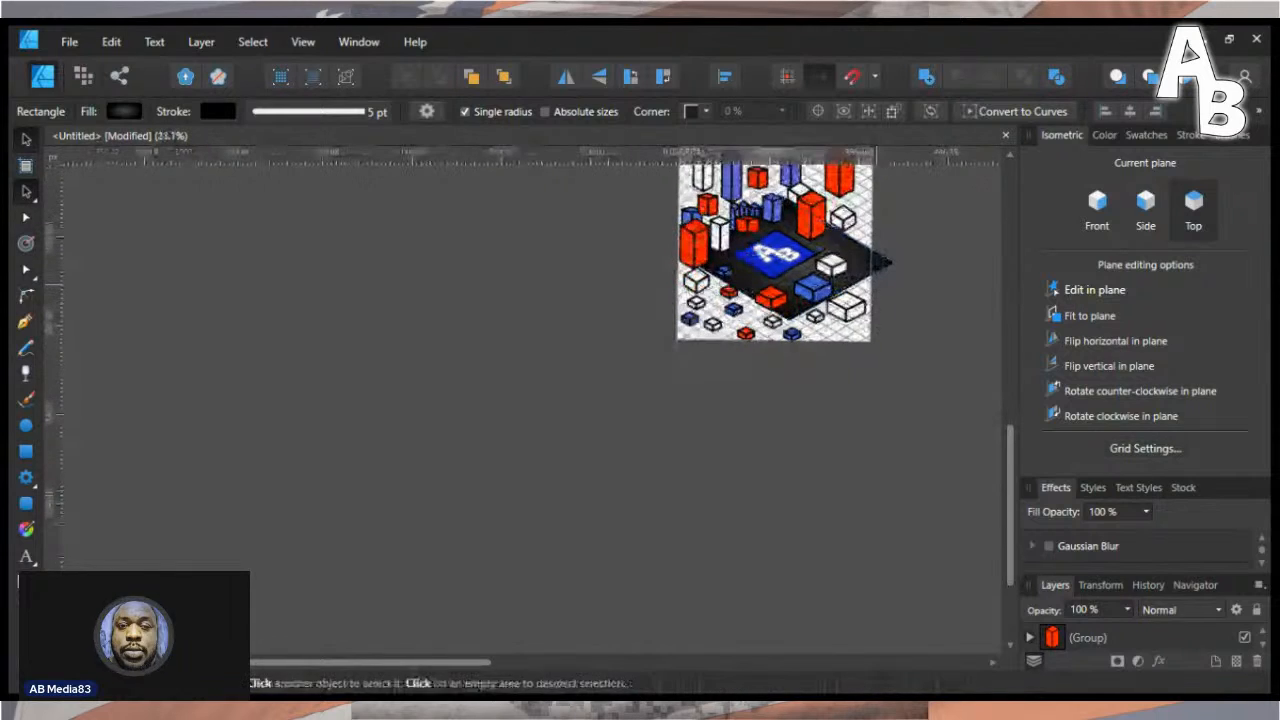
scroll(880, 262, "up", 5)
scroll(858, 289, "up", 2)
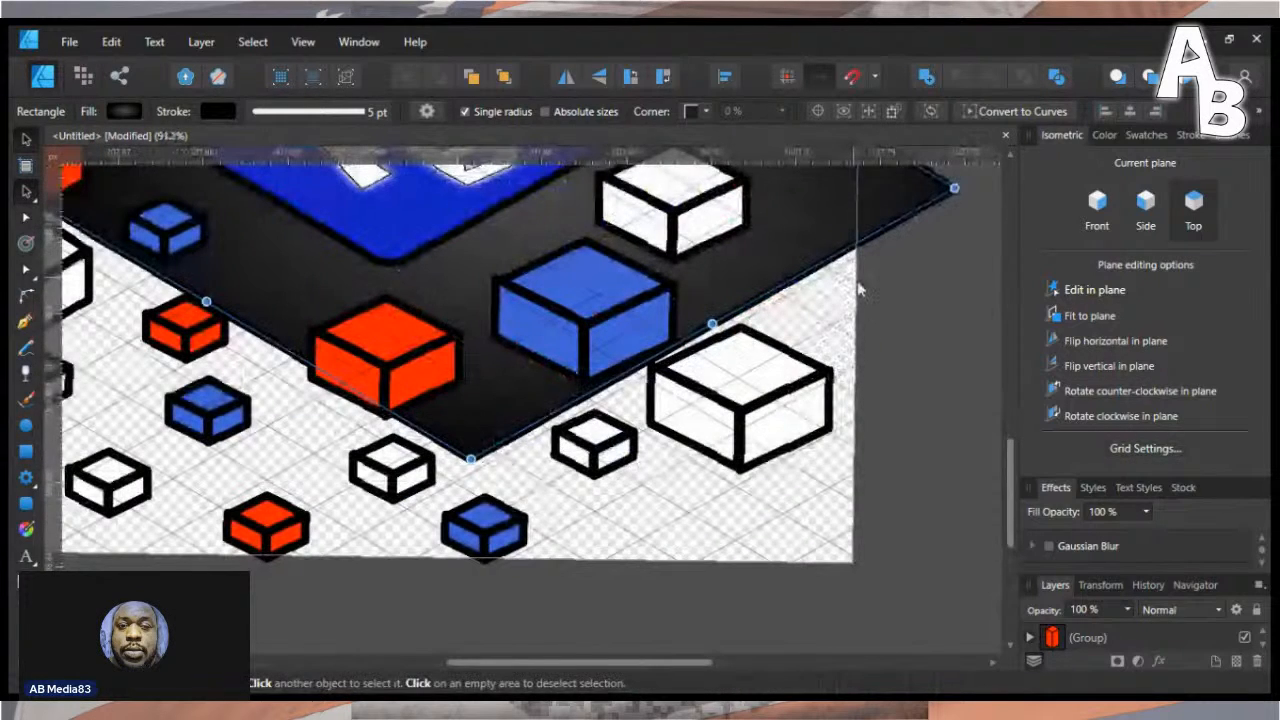
scroll(858, 289, "down", 5)
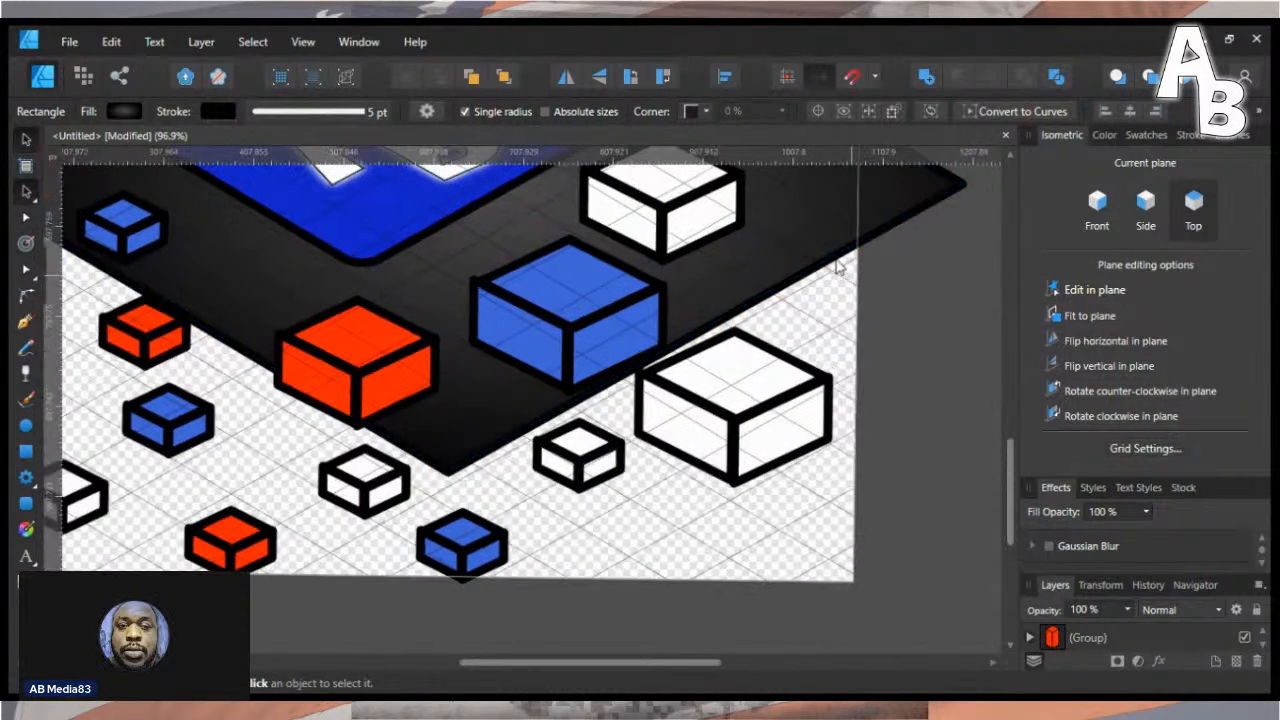
scroll(820, 251, "up", 2)
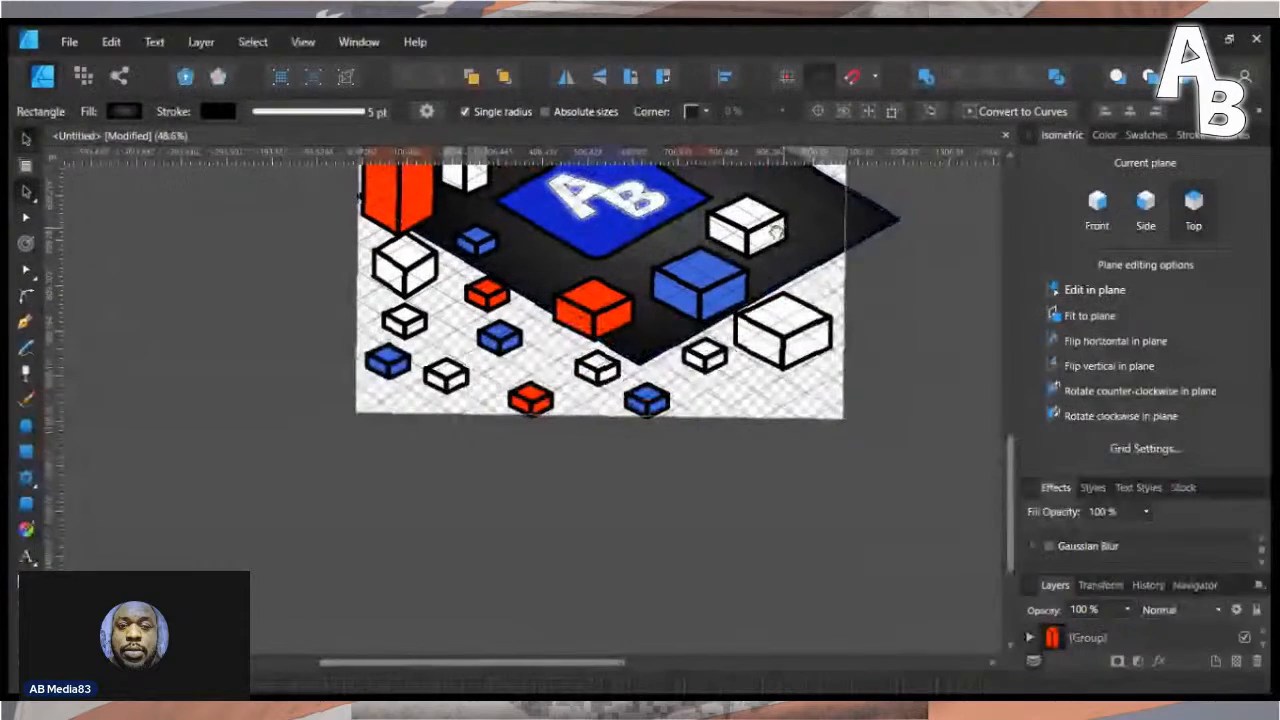
left_click_drag(778, 233, 773, 430)
scroll(773, 430, "up", 1)
scroll(760, 440, "down", 1)
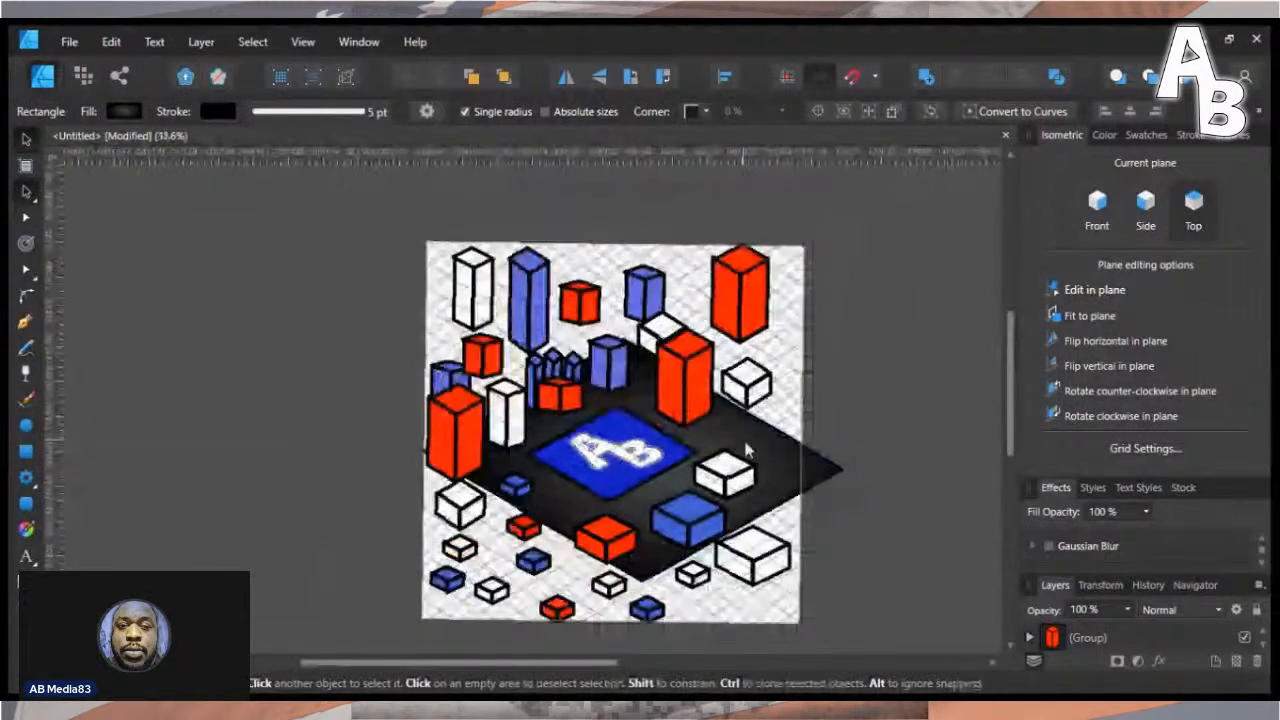
scroll(760, 440, "up", 1)
left_click(730, 465)
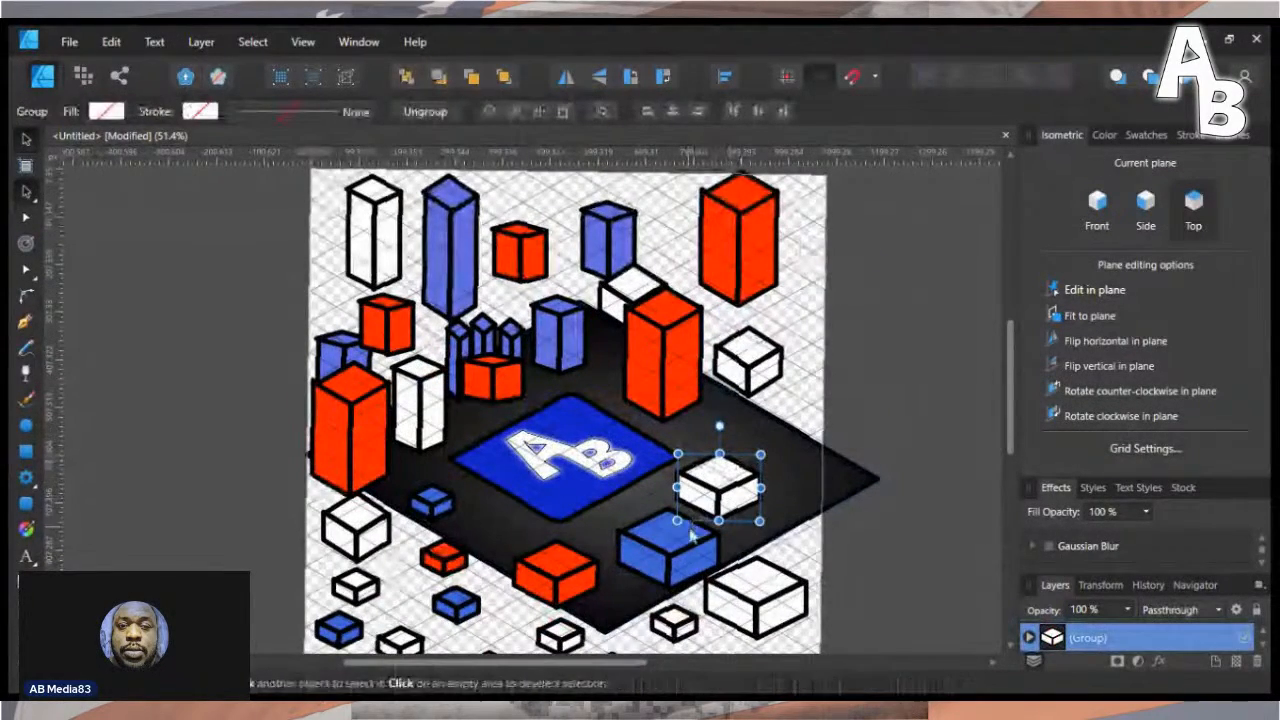
scroll(668, 545, "up", 3)
scroll(668, 545, "up", 1)
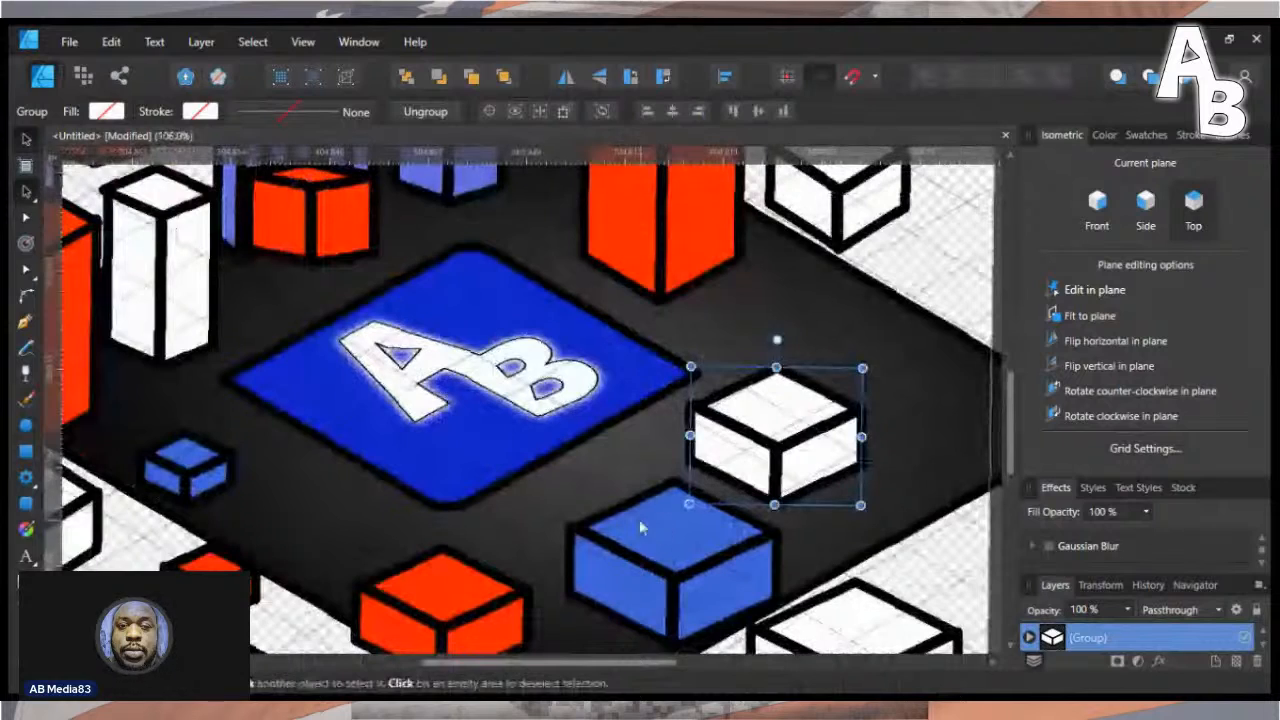
left_click(638, 519)
left_click(584, 503)
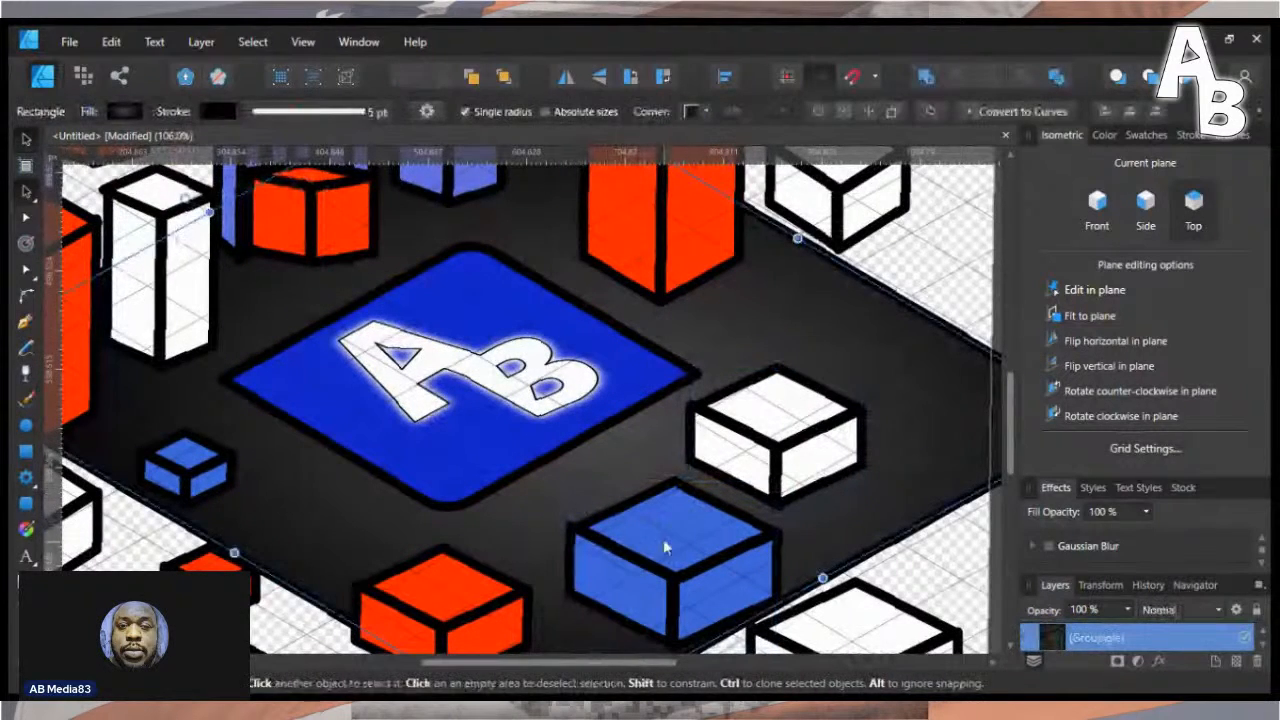
scroll(666, 543, "down", 2)
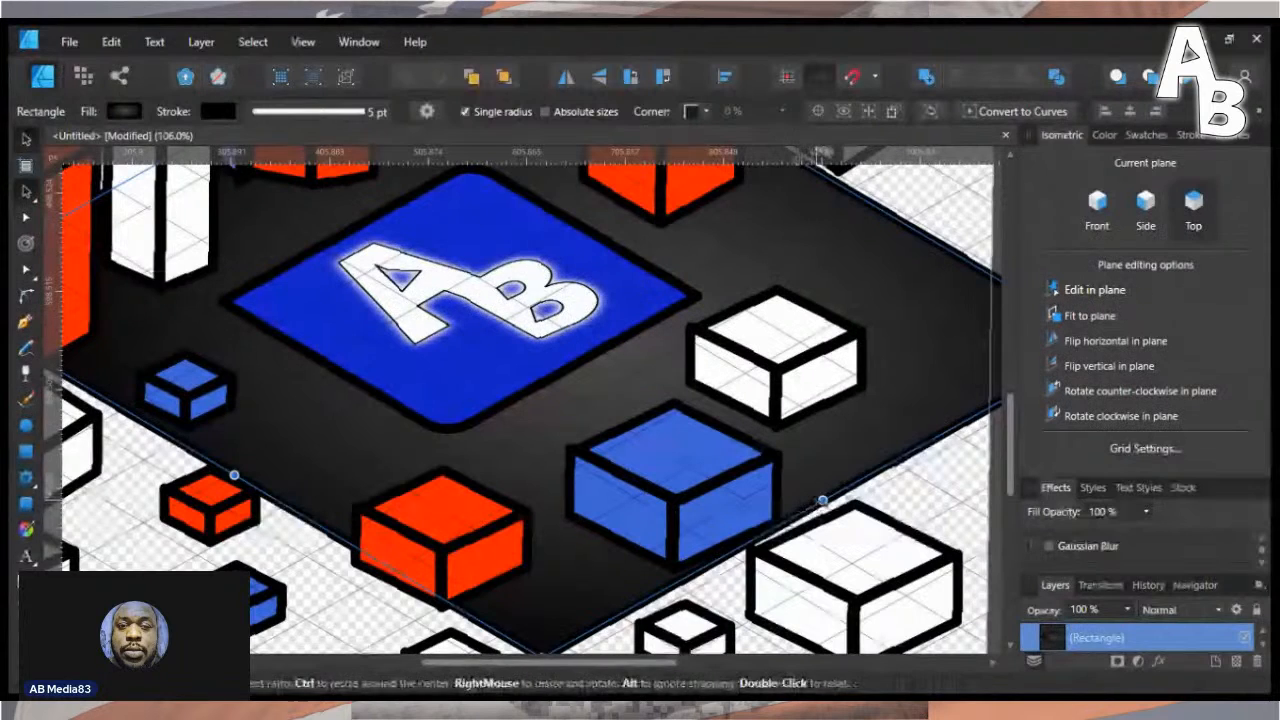
left_click_drag(822, 500, 884, 563)
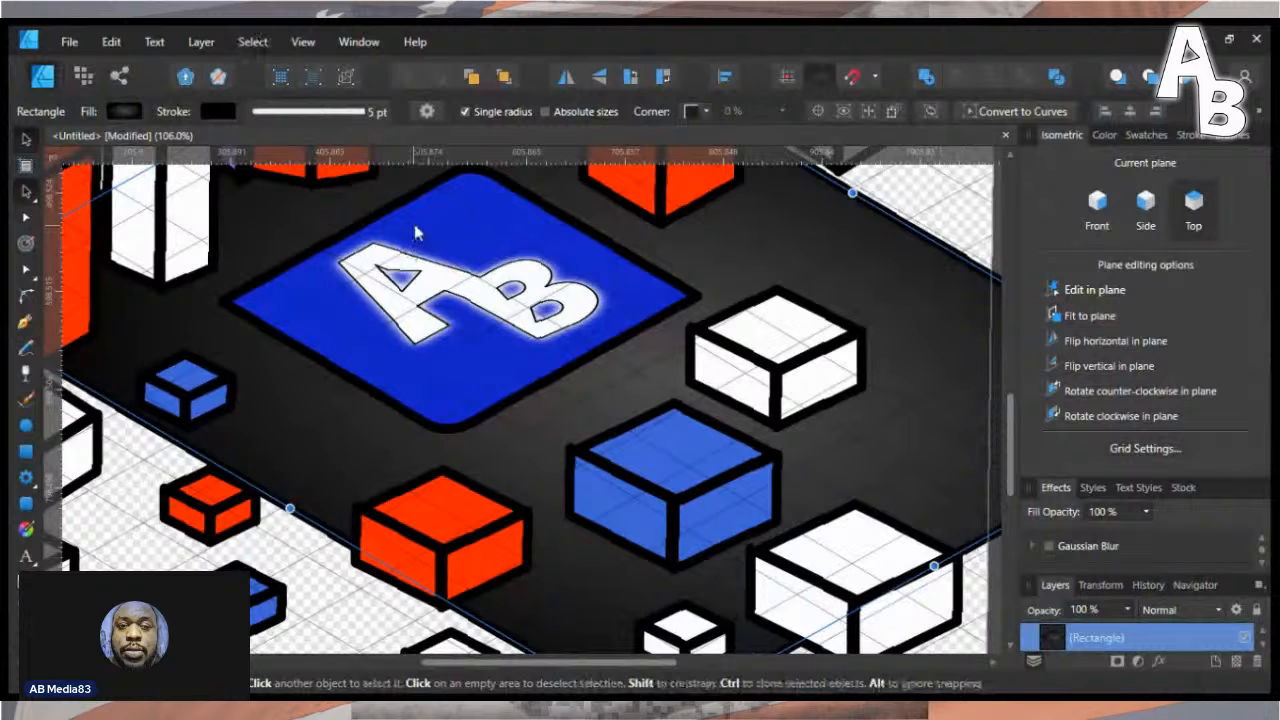
- Examine how the dark diamond sits beneath the buildings and extends past the artboard's edges
scroll(417, 233, "down", 3)
scroll(325, 227, "up", 1)
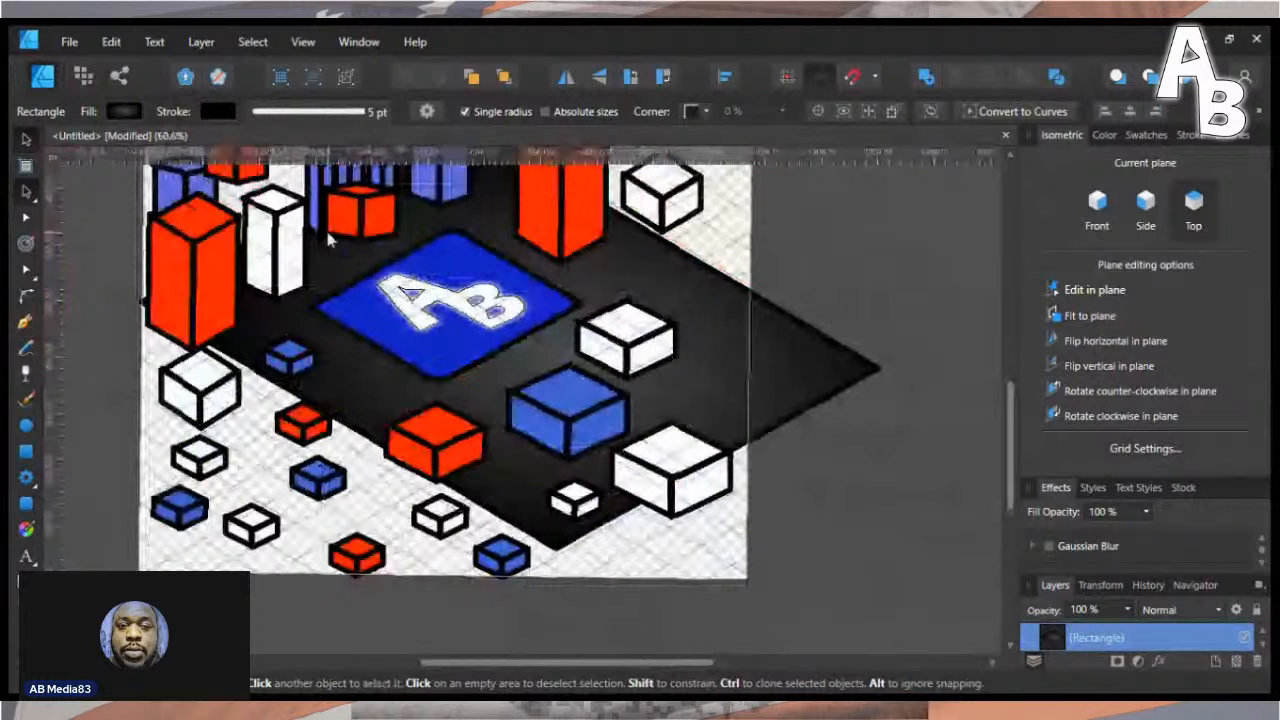
scroll(325, 227, "up", 2)
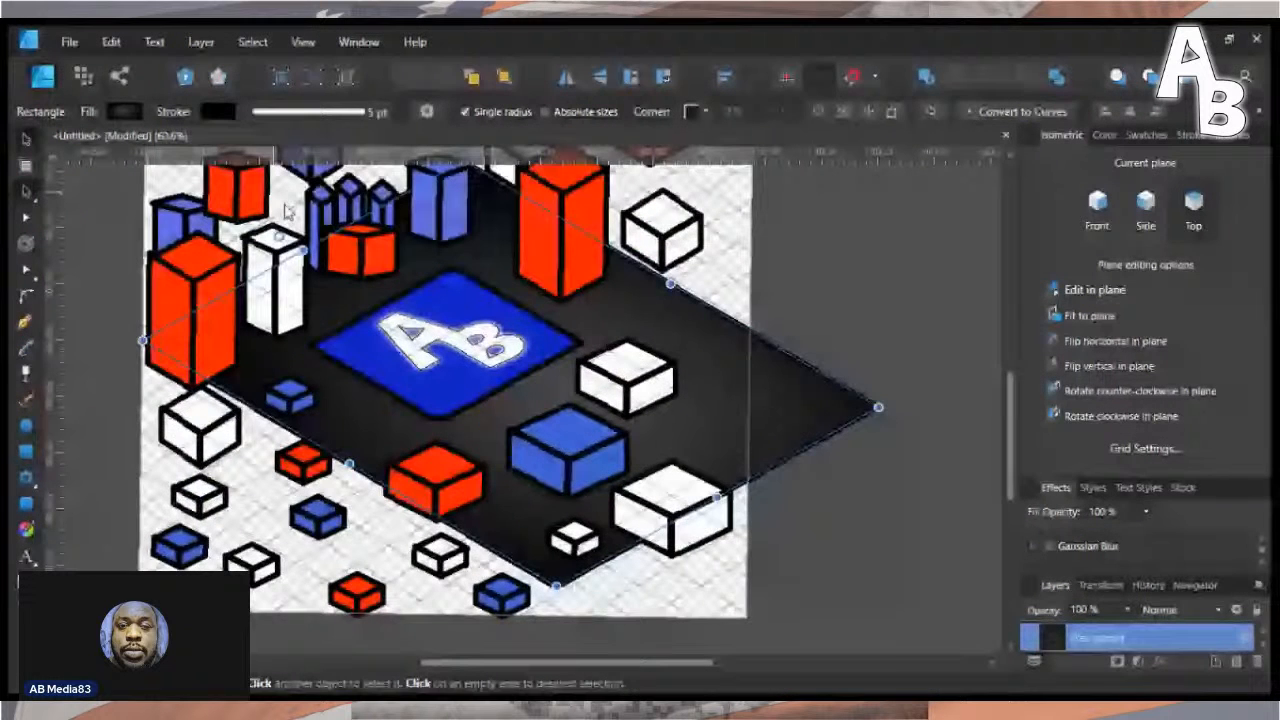
scroll(287, 210, "up", 5)
key("ctrl+d")
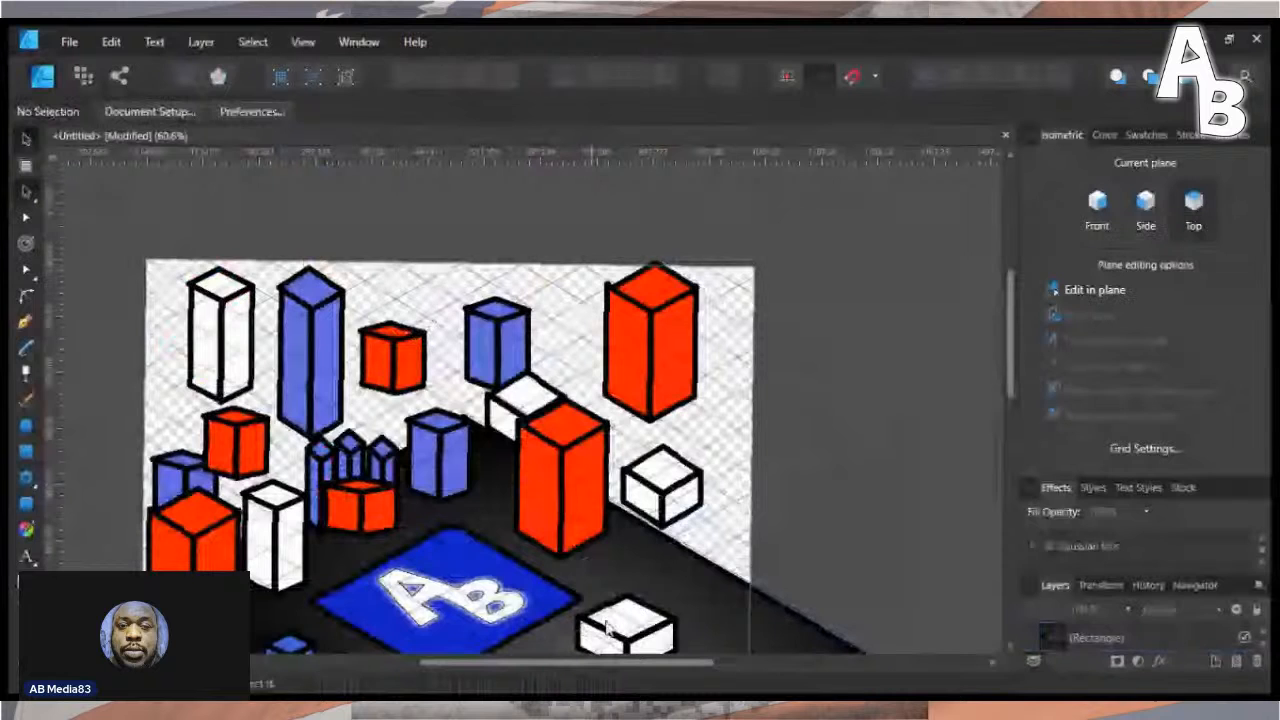
scroll(606, 626, "down", 2)
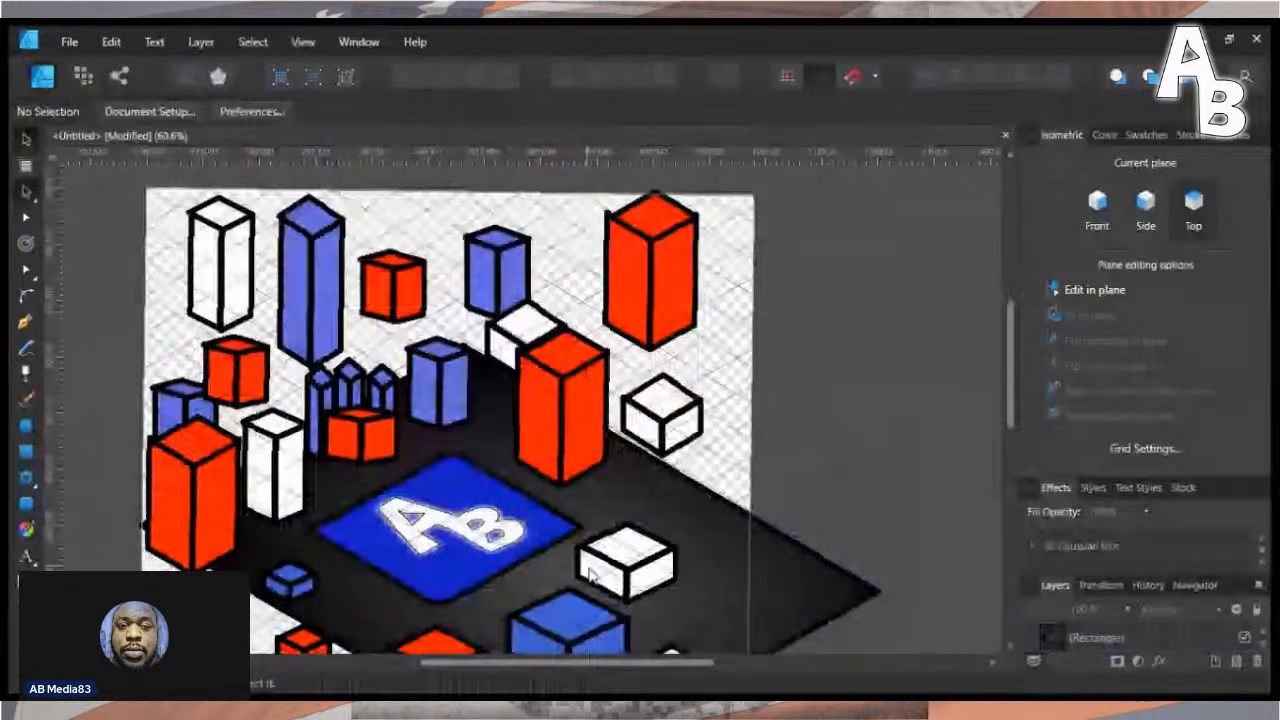
scroll(690, 566, "down", 3)
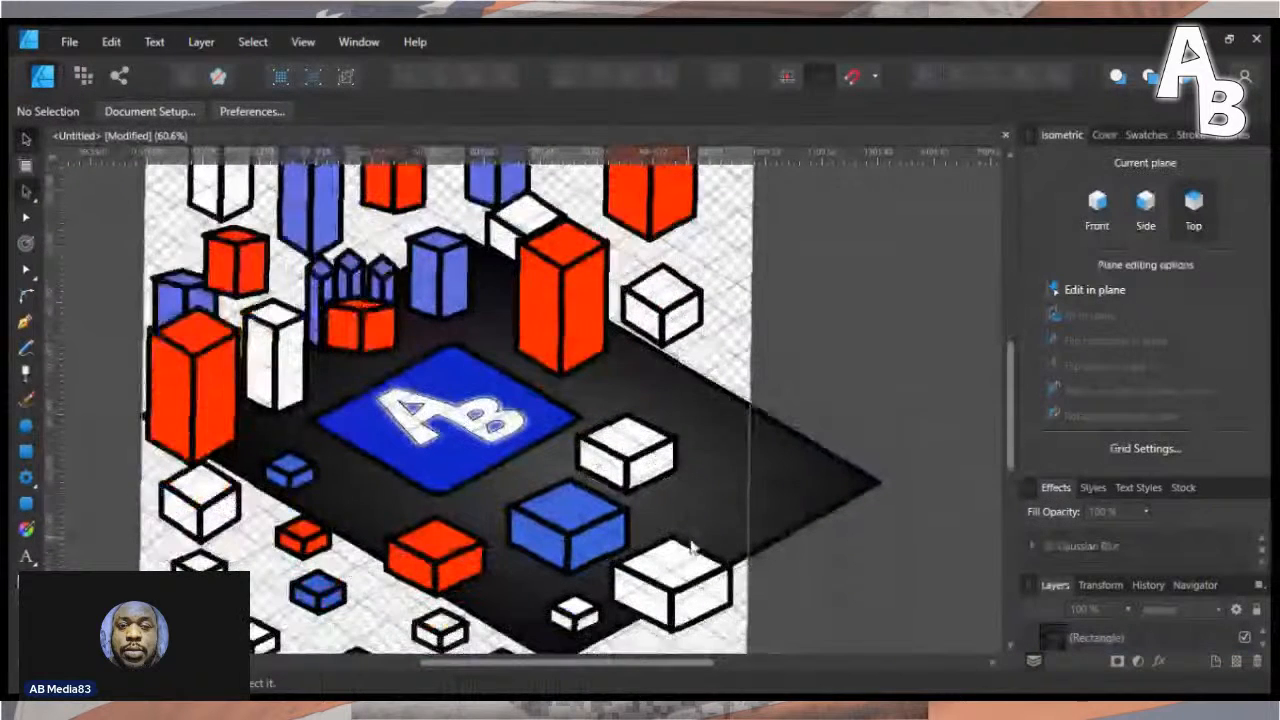
scroll(648, 458, "down", 1)
scroll(650, 460, "up", 1)
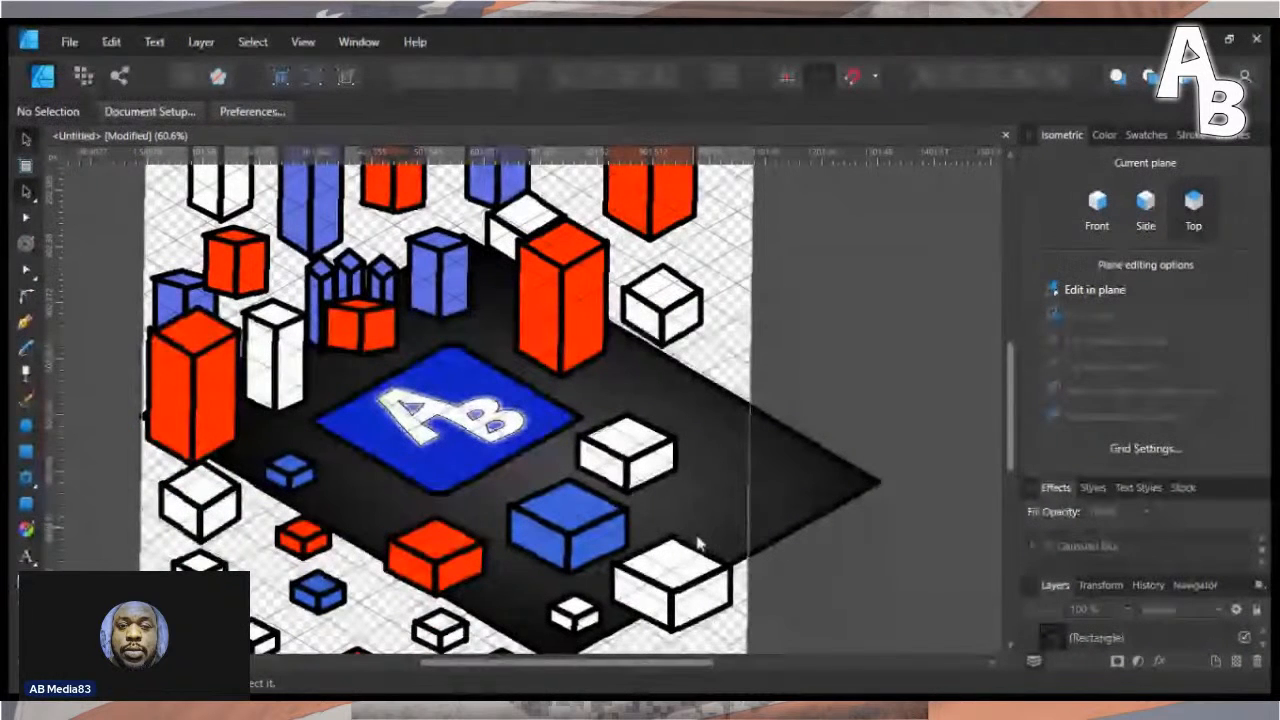
- Pull the dark diamond's lower-right side inward so it runs beneath the large blue box and the white box beside the AB tile
left_click(737, 528)
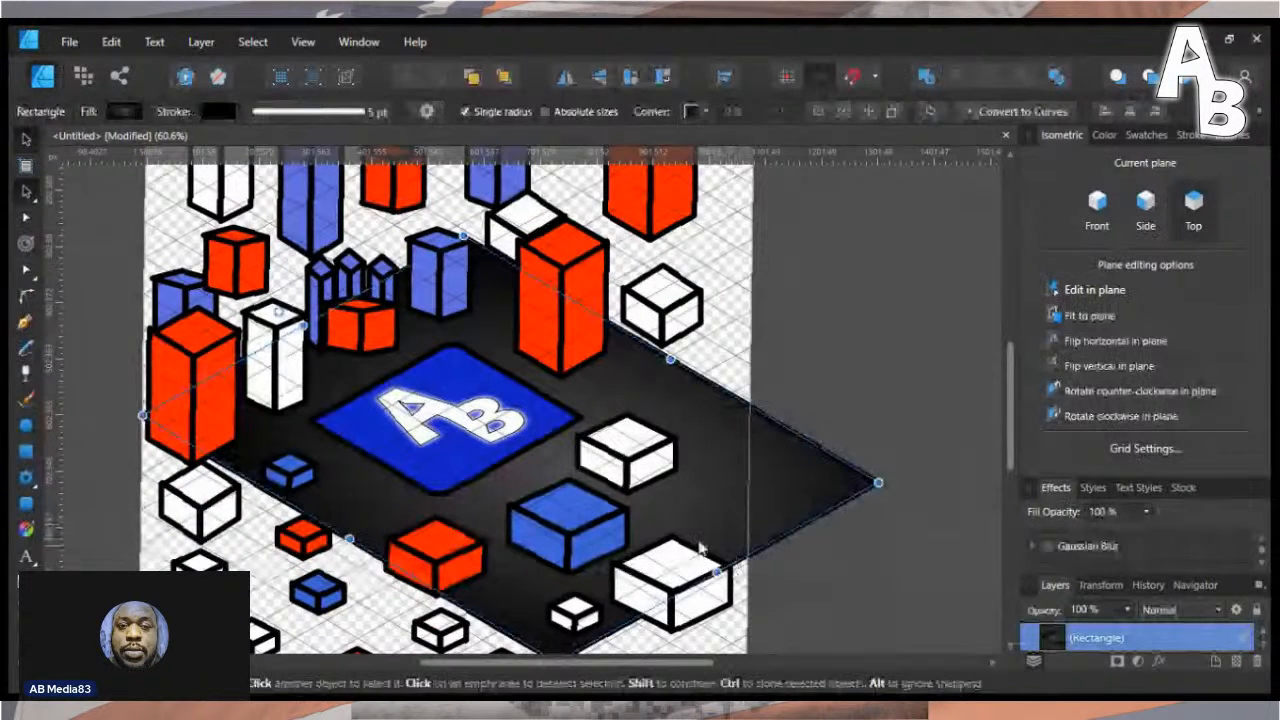
scroll(695, 530, "down", 3)
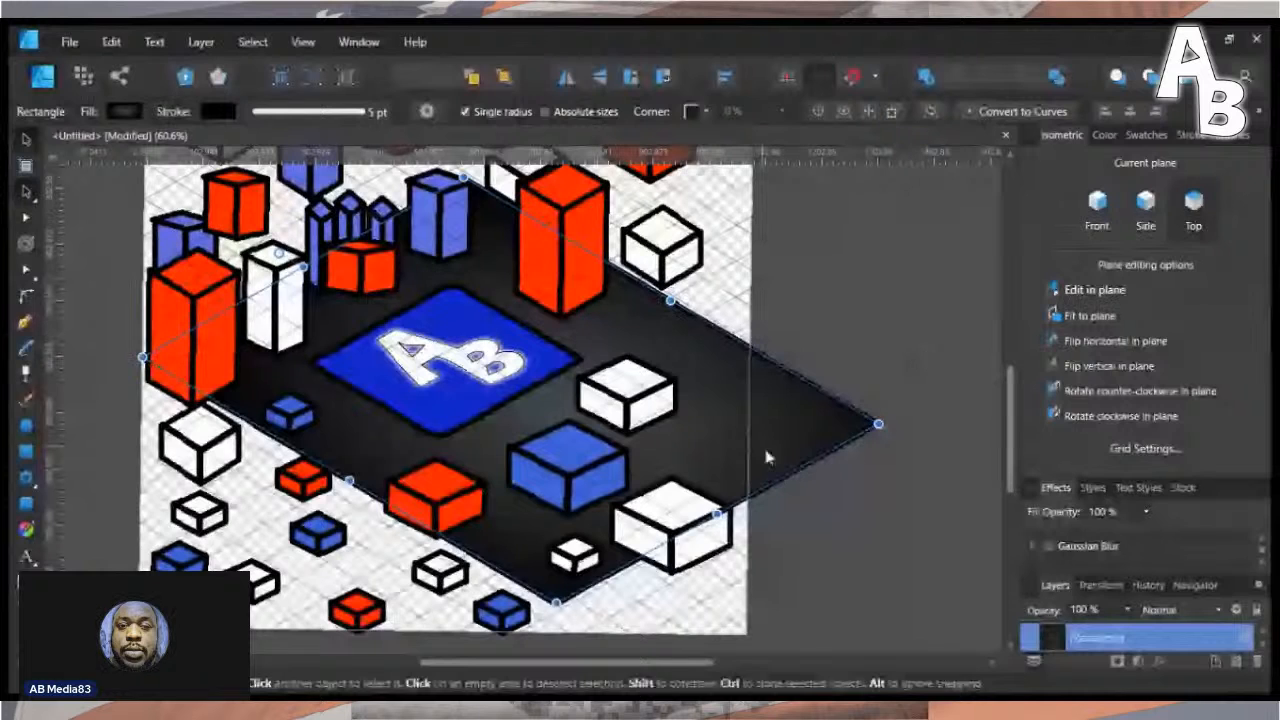
scroll(701, 531, "up", 5)
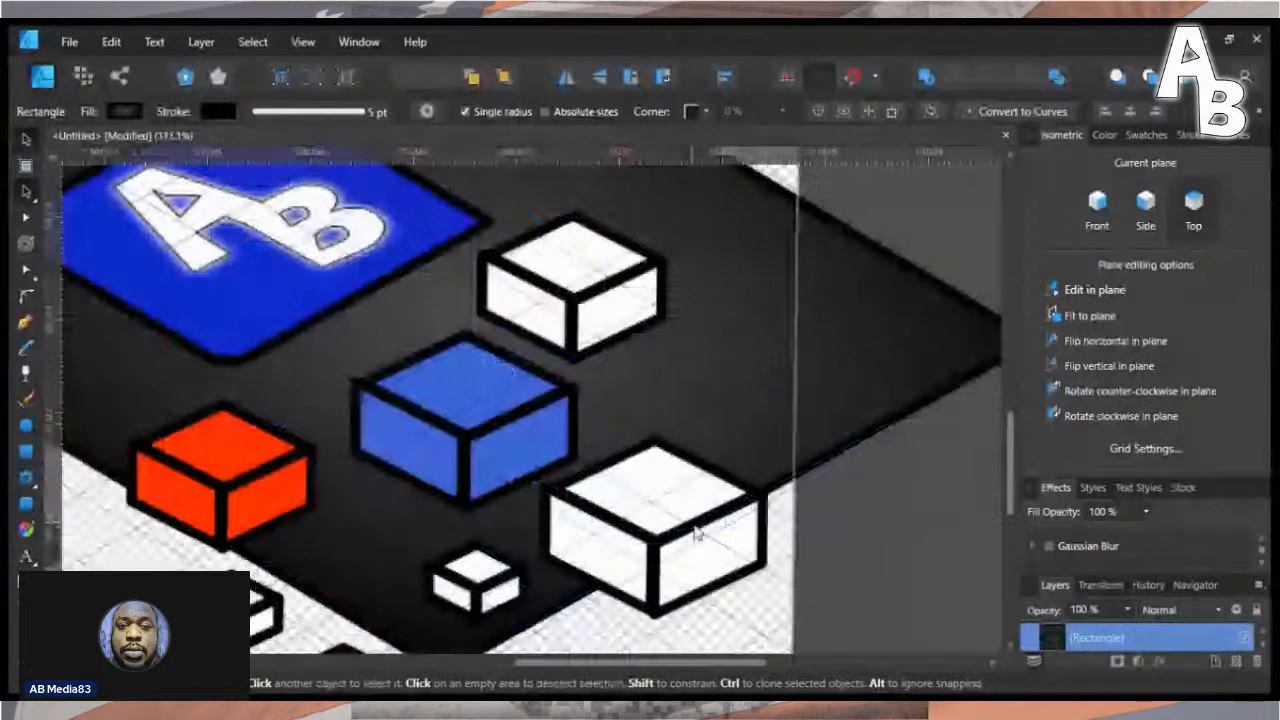
scroll(697, 533, "up", 1)
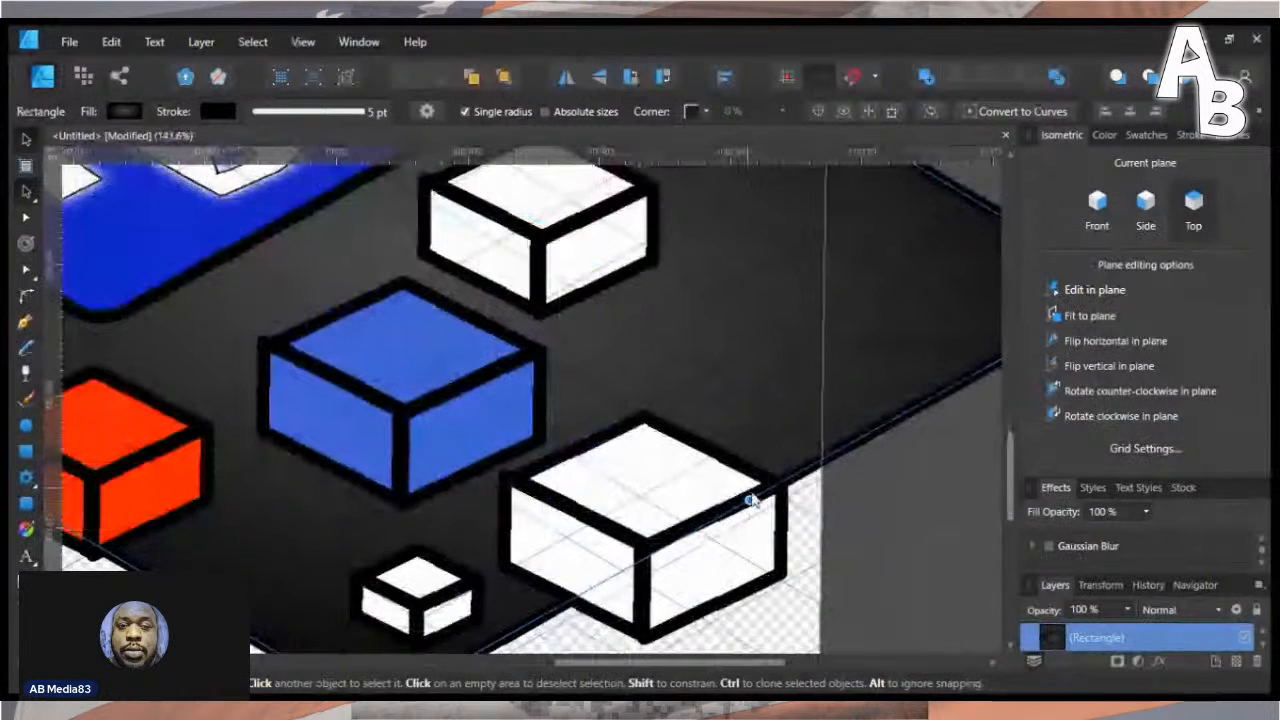
left_click_drag(748, 499, 523, 200)
- Review the resized dark diamond against the surrounding buildings across the whole artboard
scroll(523, 257, "up", 1)
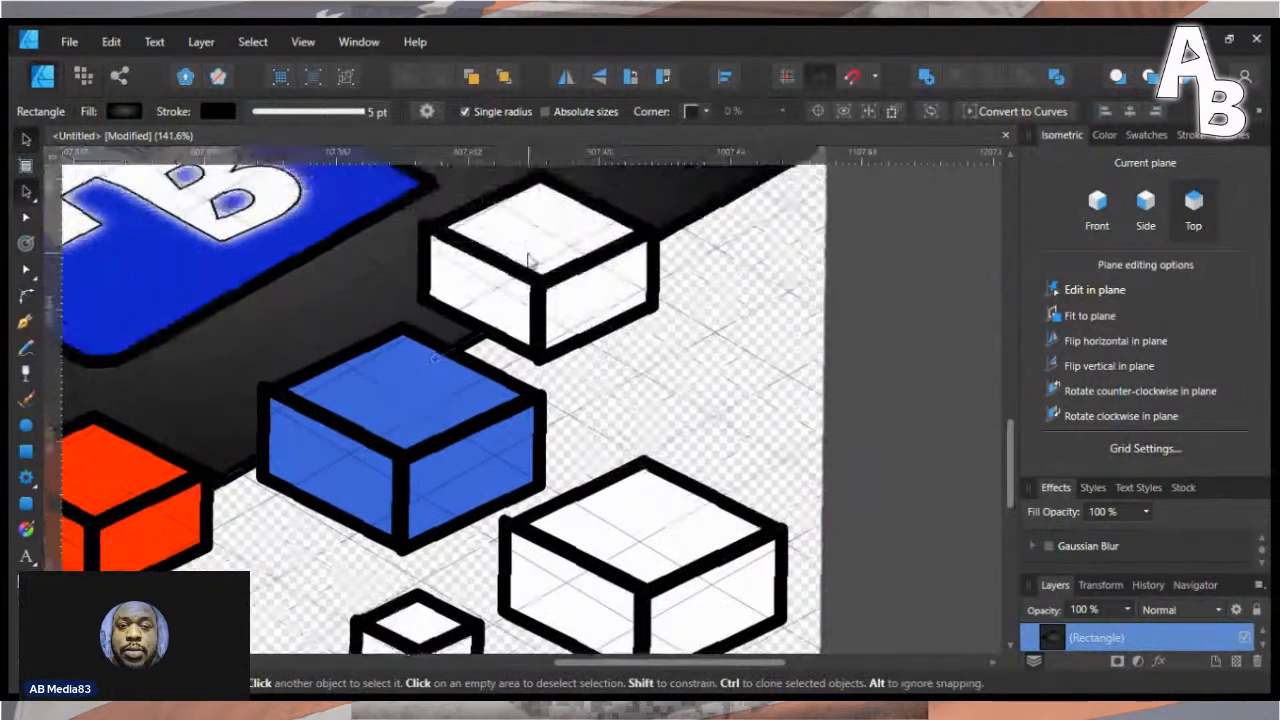
scroll(118, 175, "down", 1)
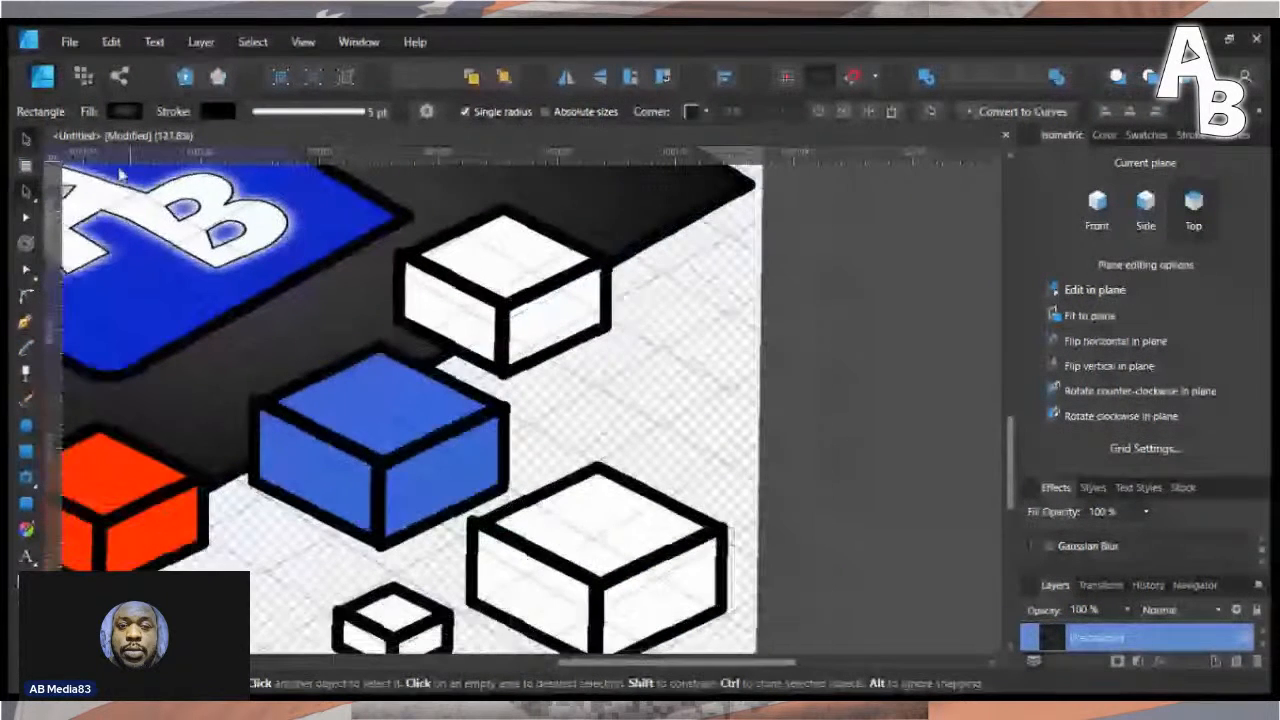
scroll(260, 408, "down", 1)
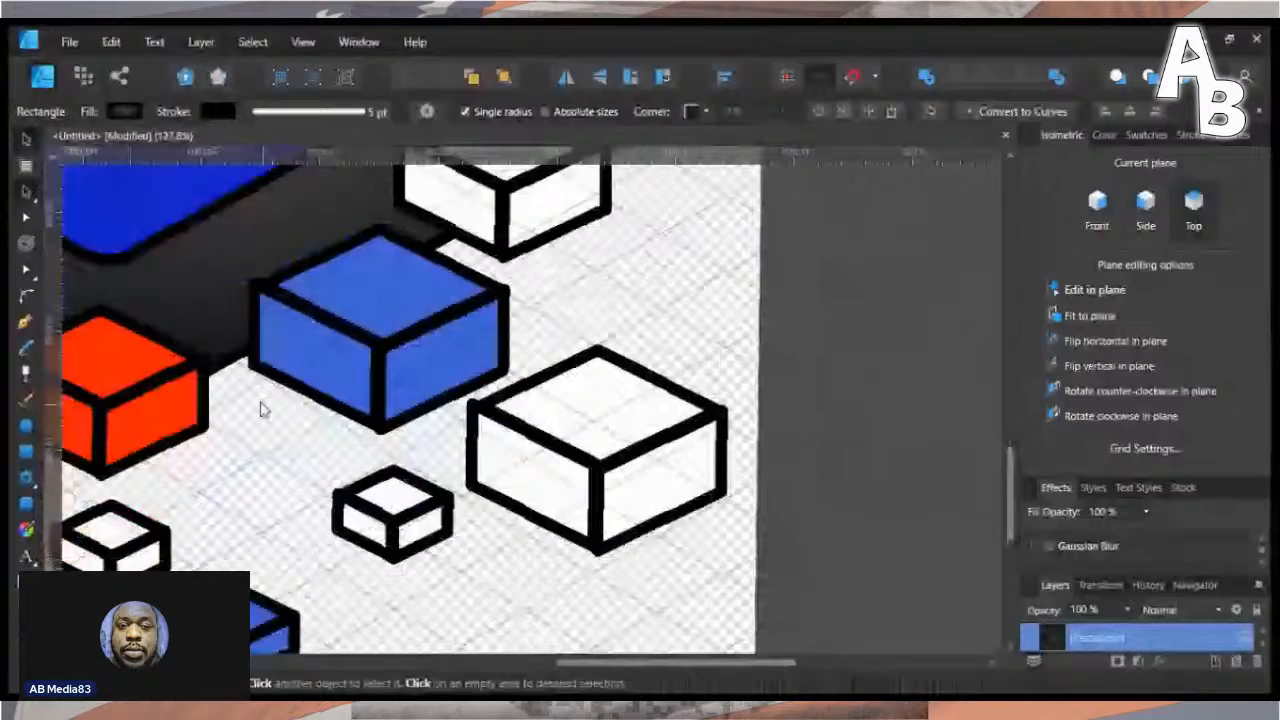
scroll(260, 408, "down", 2)
scroll(180, 360, "down", 3)
scroll(170, 343, "up", 1)
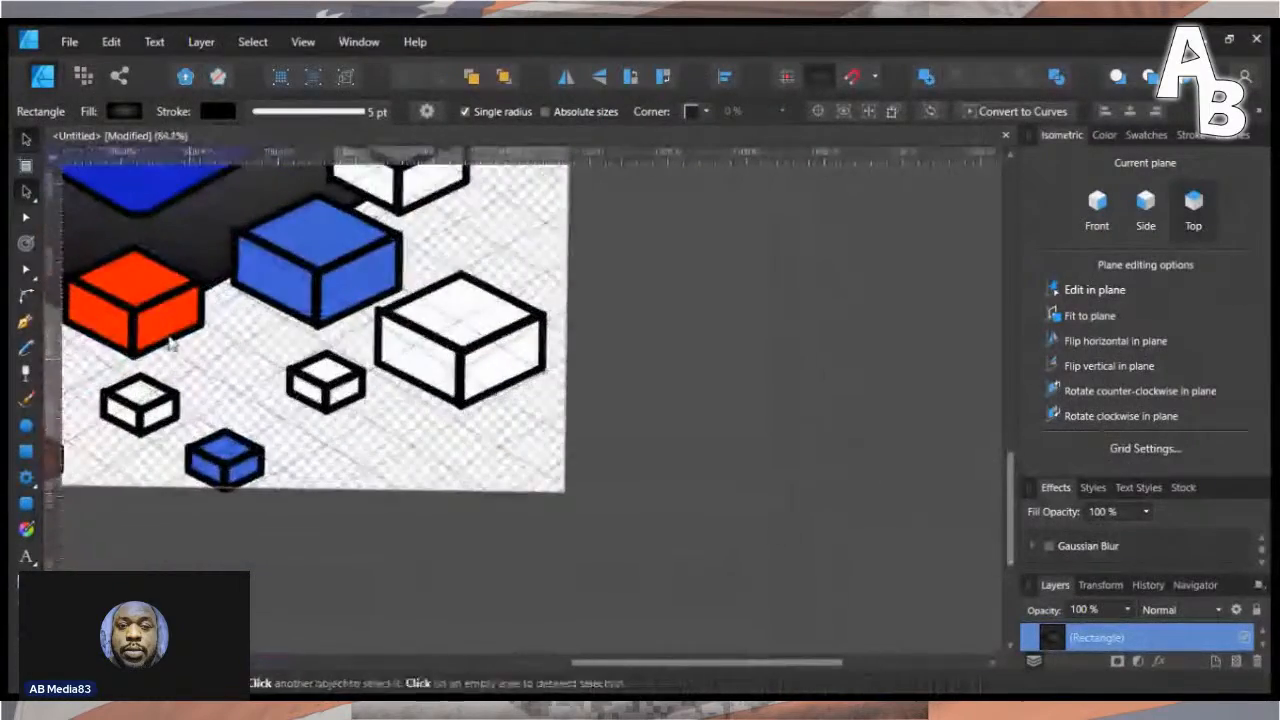
scroll(149, 286, "up", 2)
left_click_drag(500, 491, 563, 612)
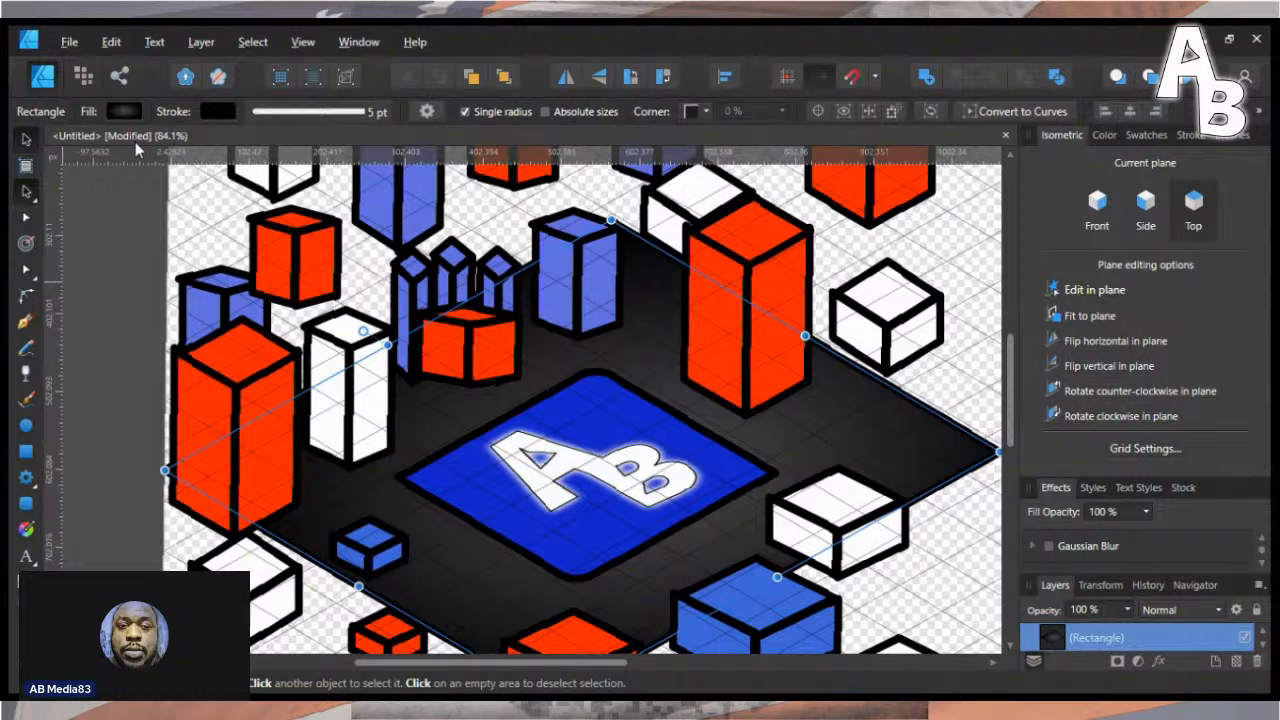
key("alt")
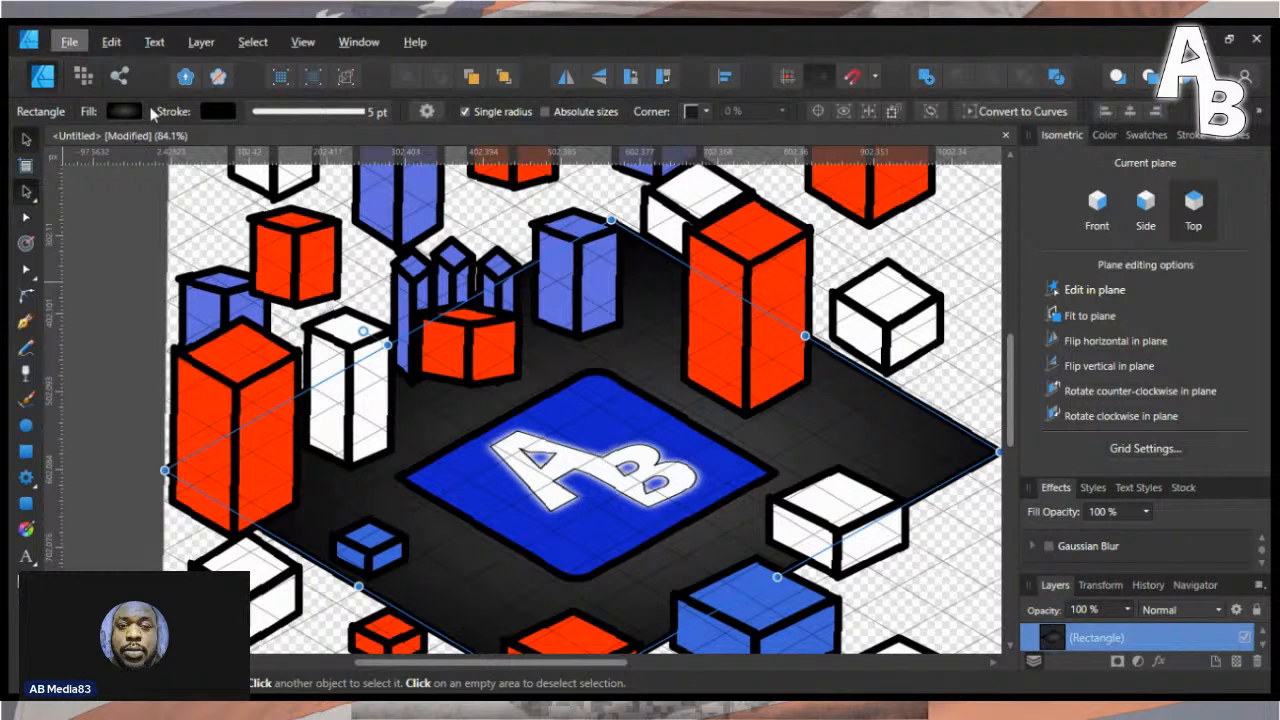
scroll(268, 198, "down", 1)
scroll(268, 198, "down", 4)
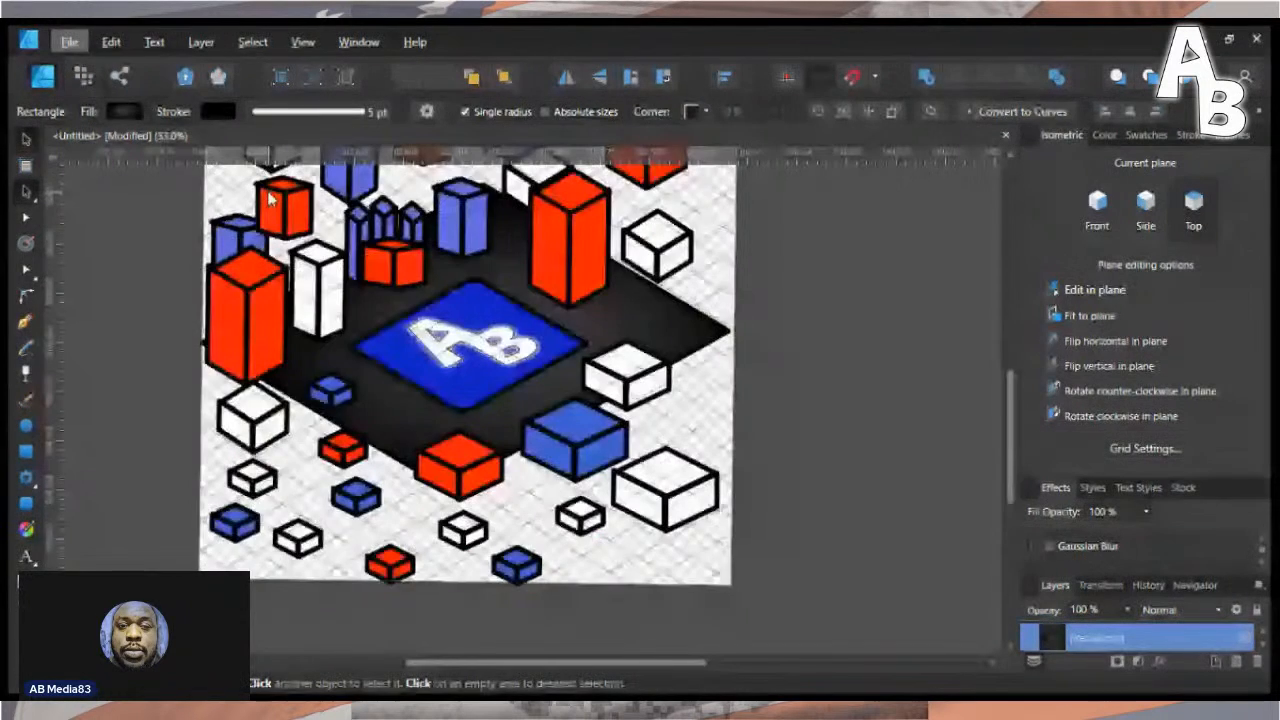
scroll(268, 198, "down", 1)
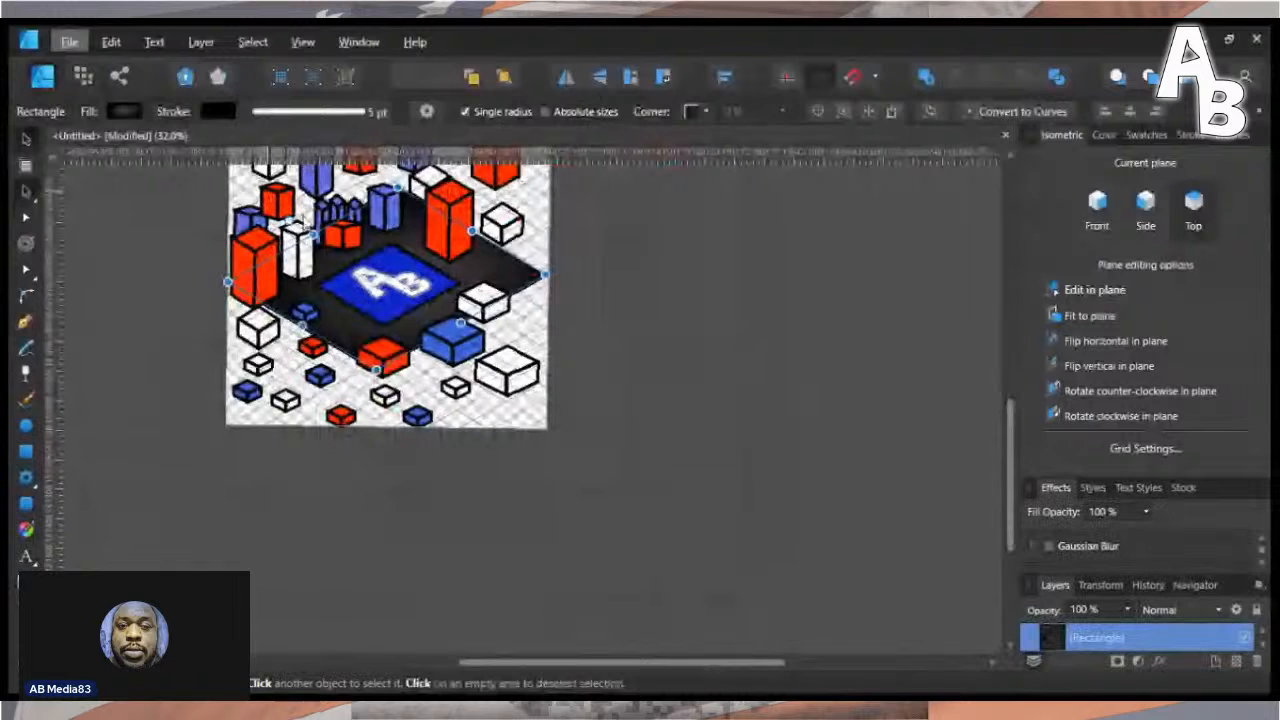
left_click_drag(311, 234, 355, 317)
key("ctrl+z")
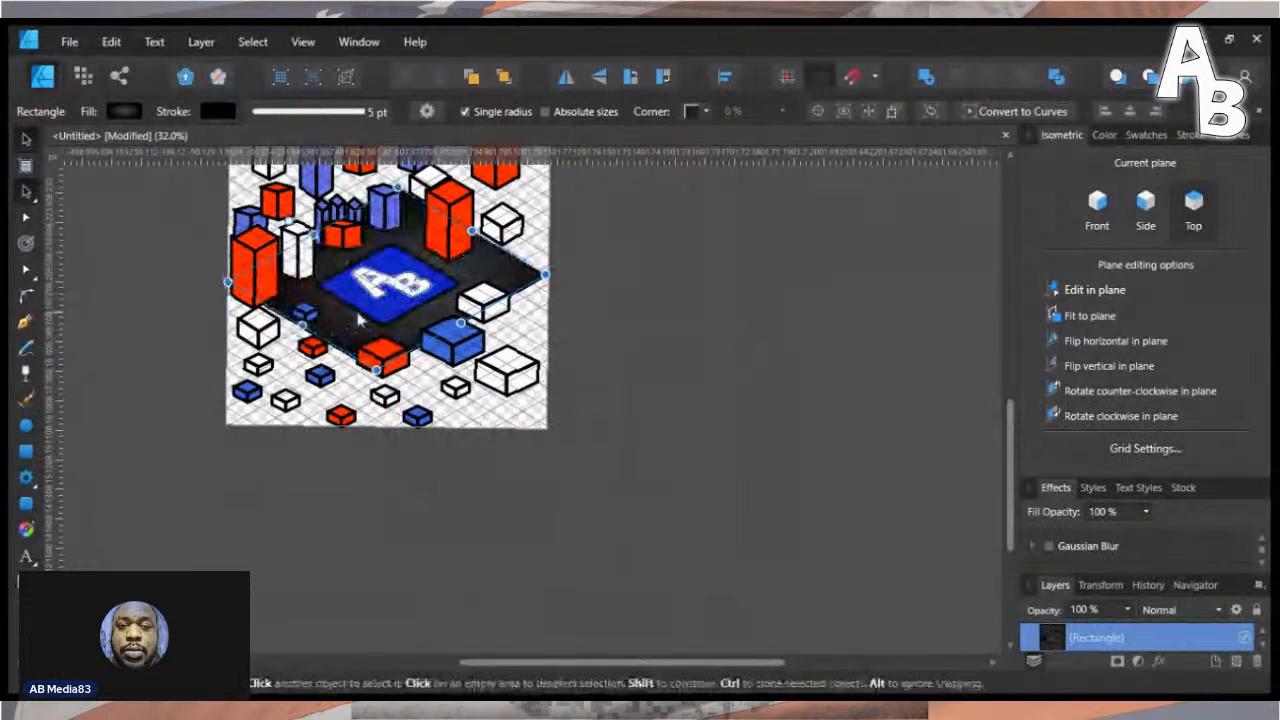
- Draw a white-filled rectangle covering the whole artboard and send it behind the dark diamond
left_click_drag(485, 285, 586, 435)
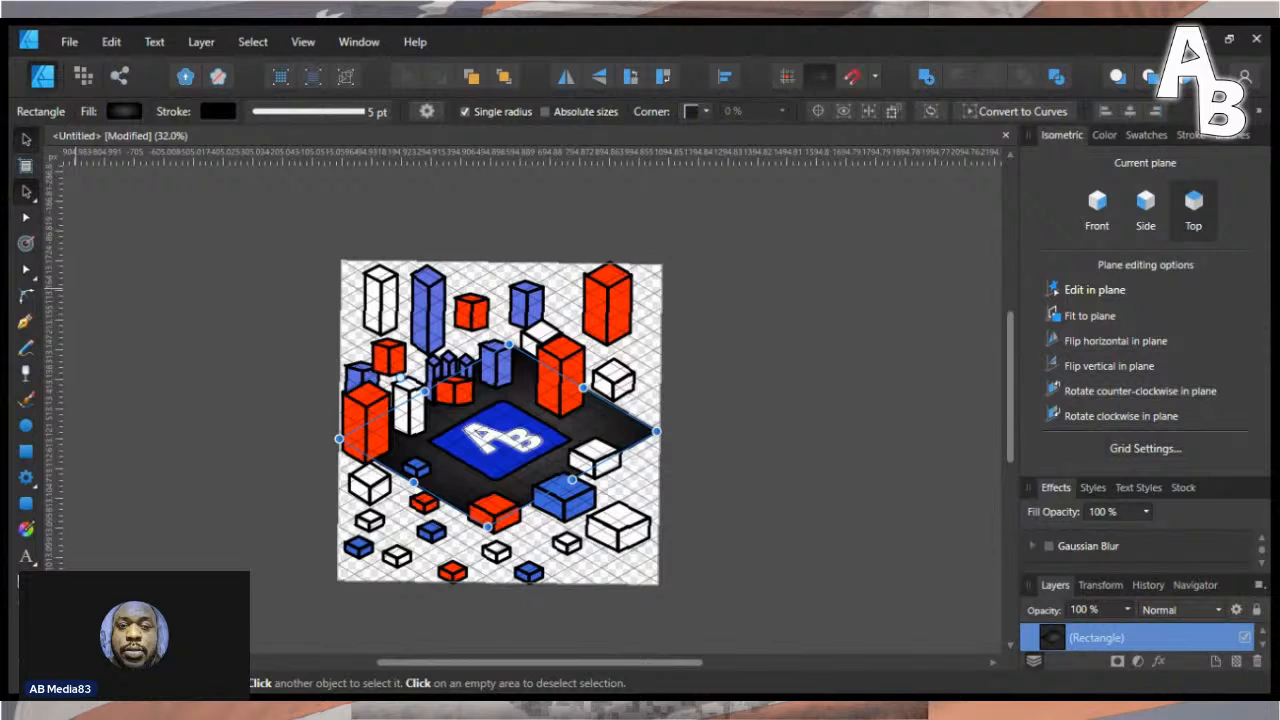
key("m")
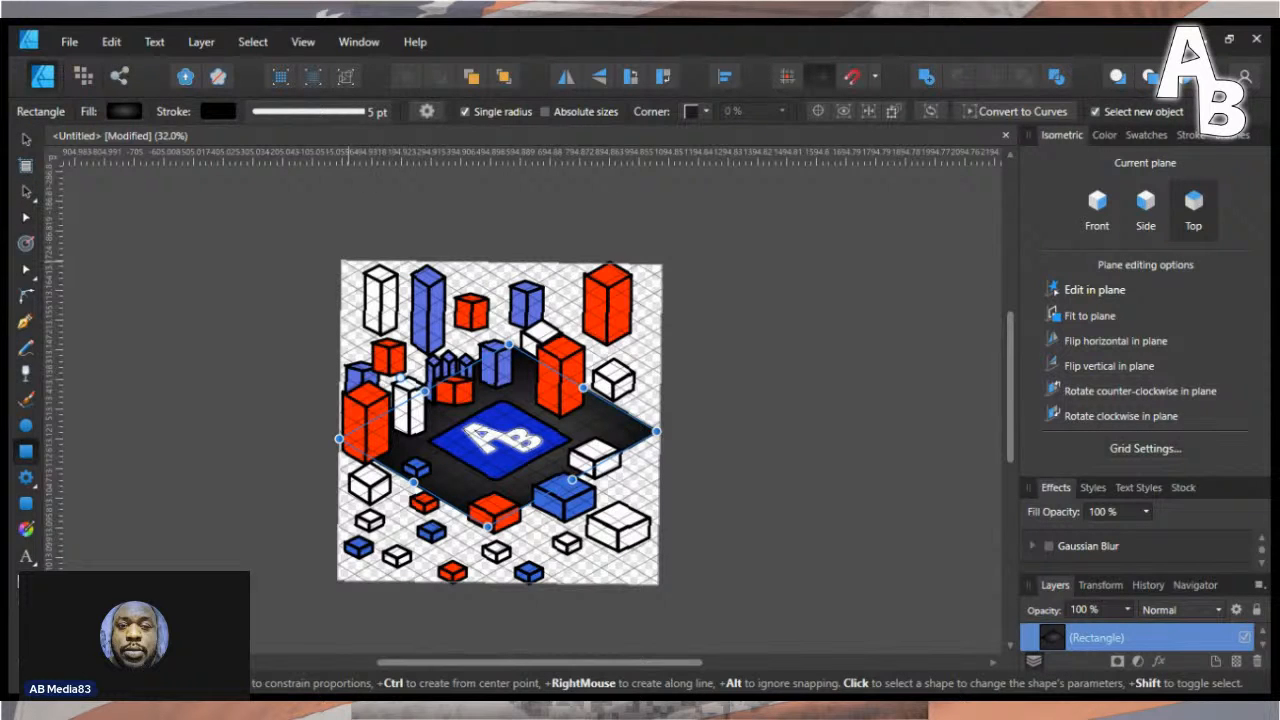
left_click_drag(340, 262, 658, 584)
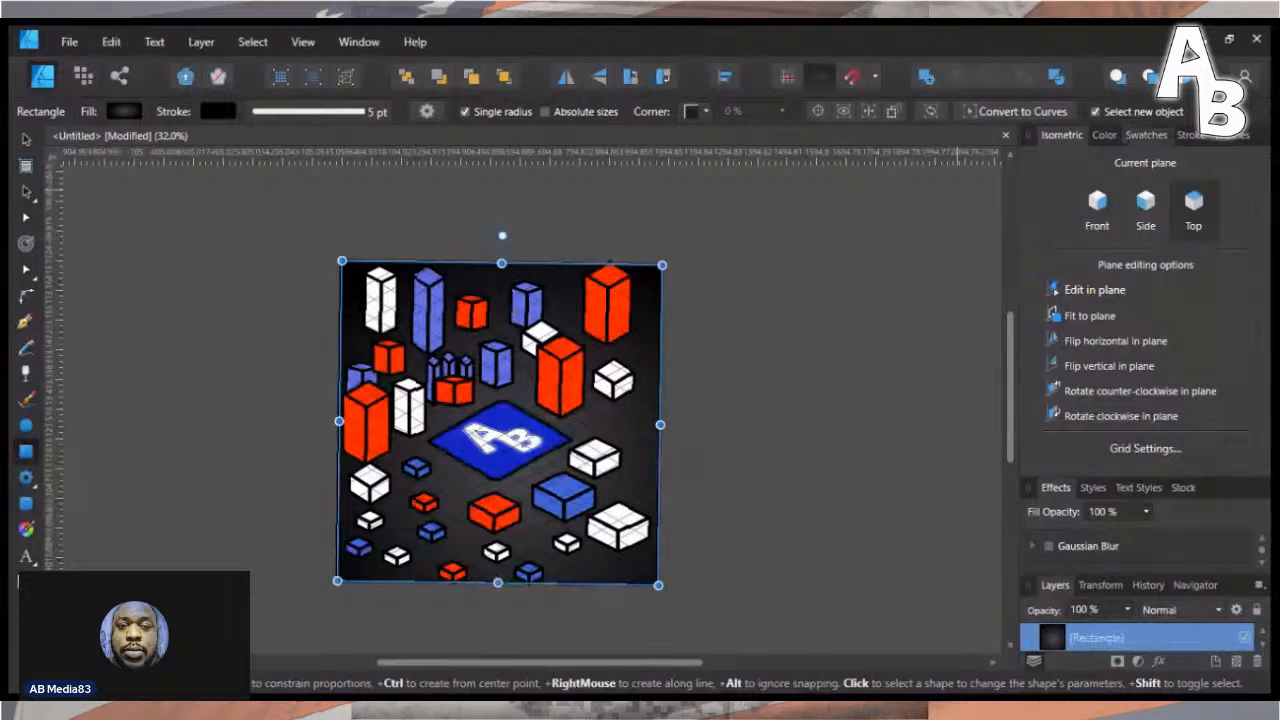
left_click(1146, 135)
left_click(1115, 216)
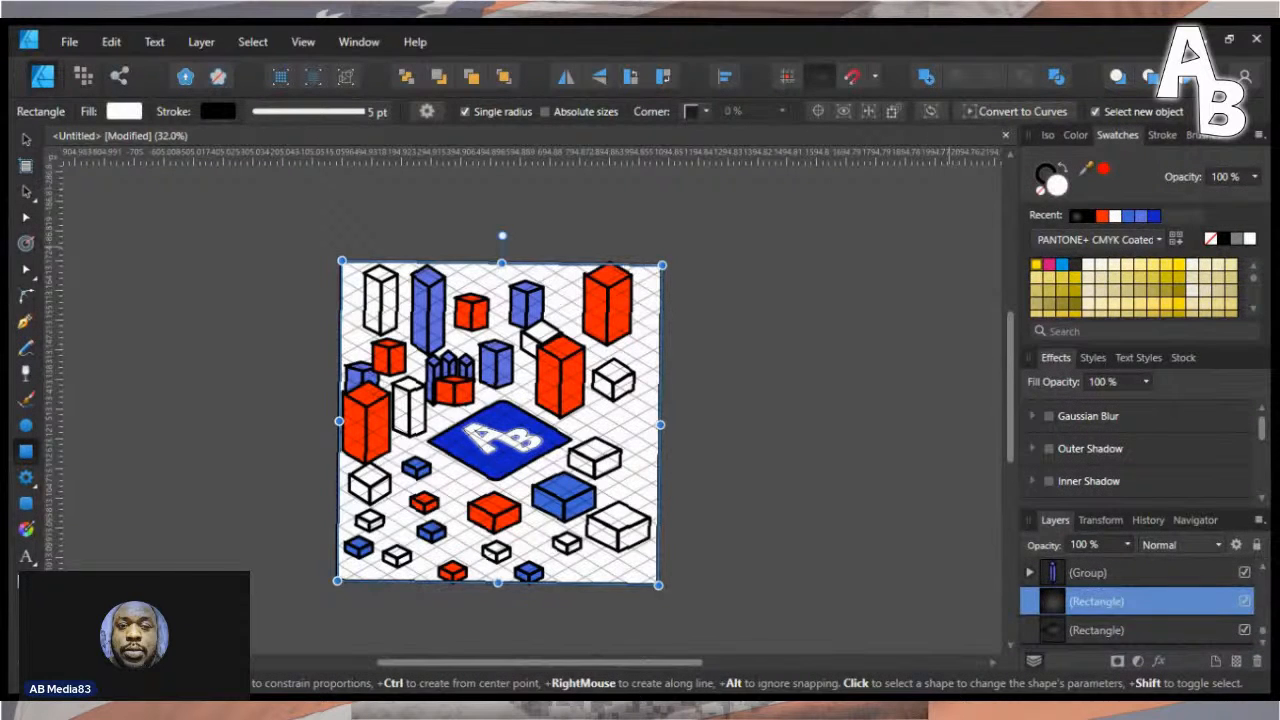
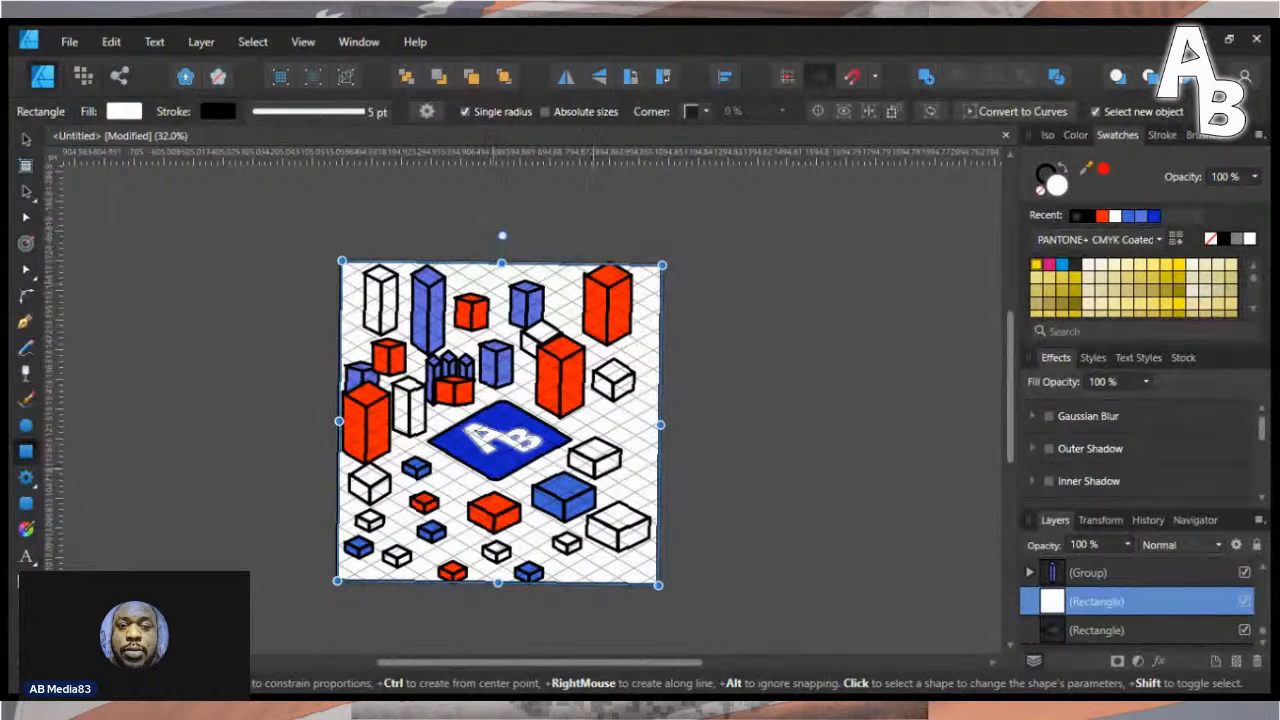
key("ctrl+[")
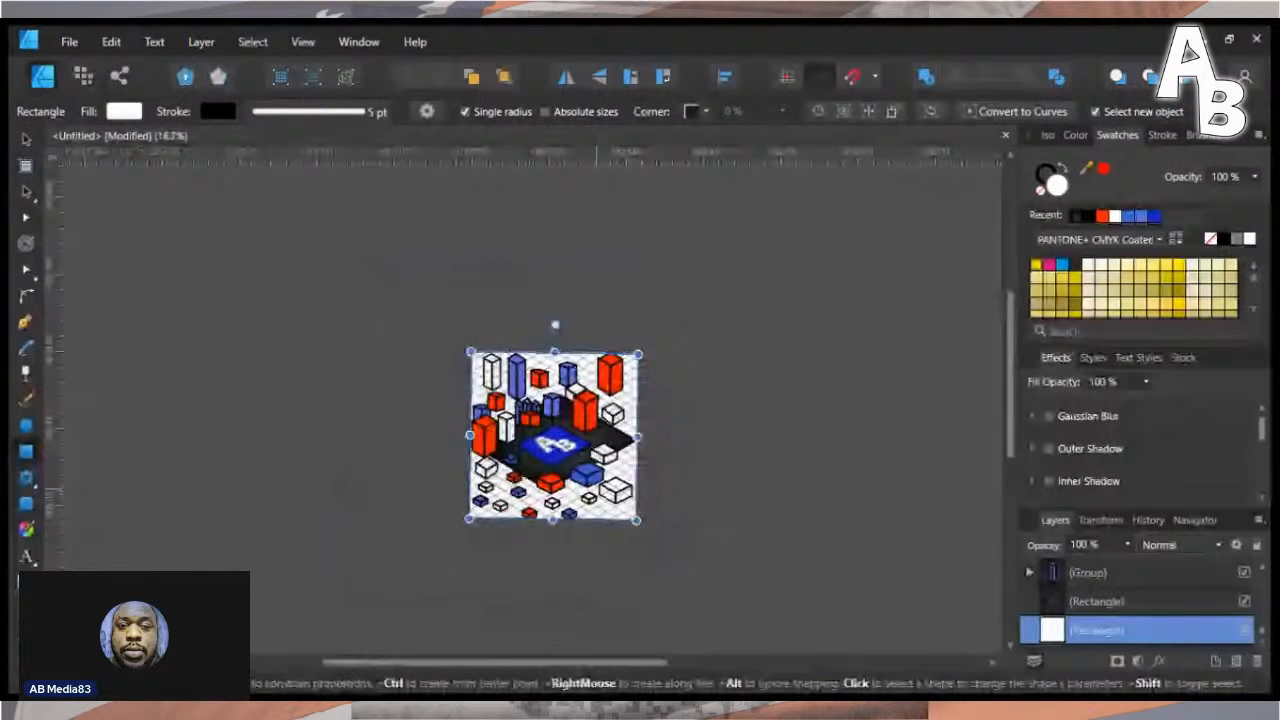
scroll(596, 485, "up", 4)
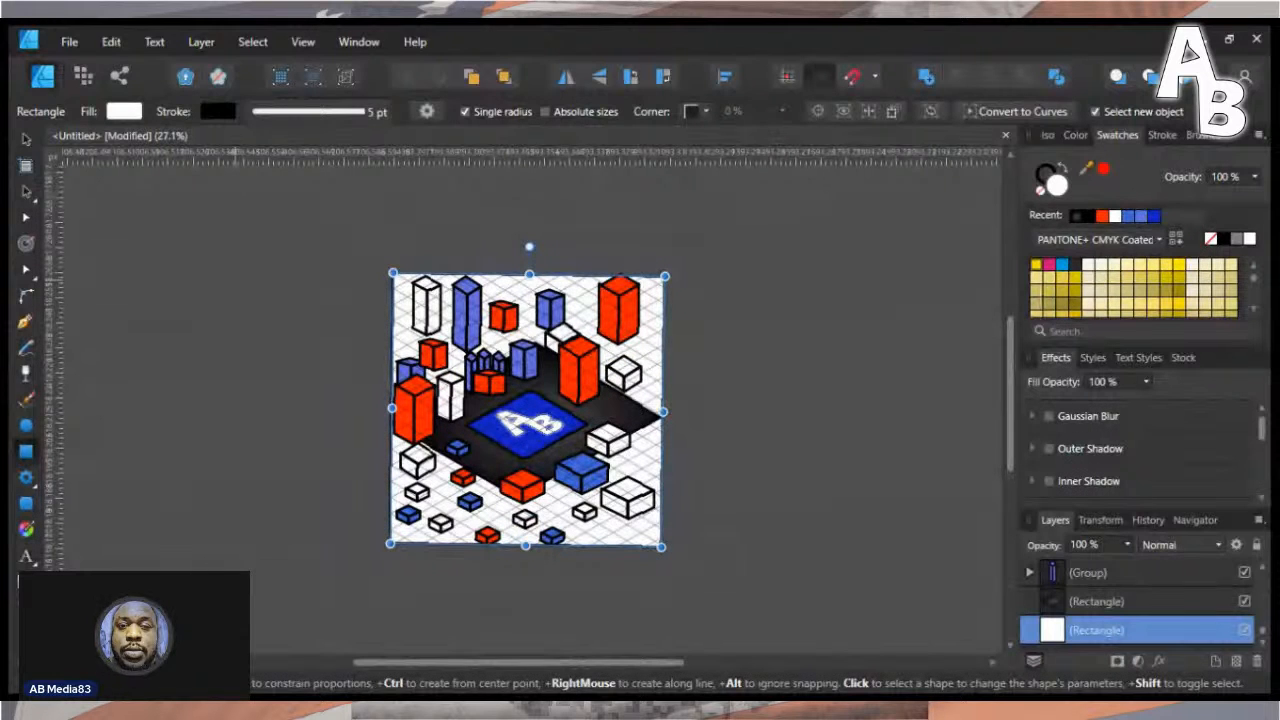
- Give the background rectangle an elliptical white and light grey gradient reaching past the artboard, reversed so grey lies at the center
key("g")
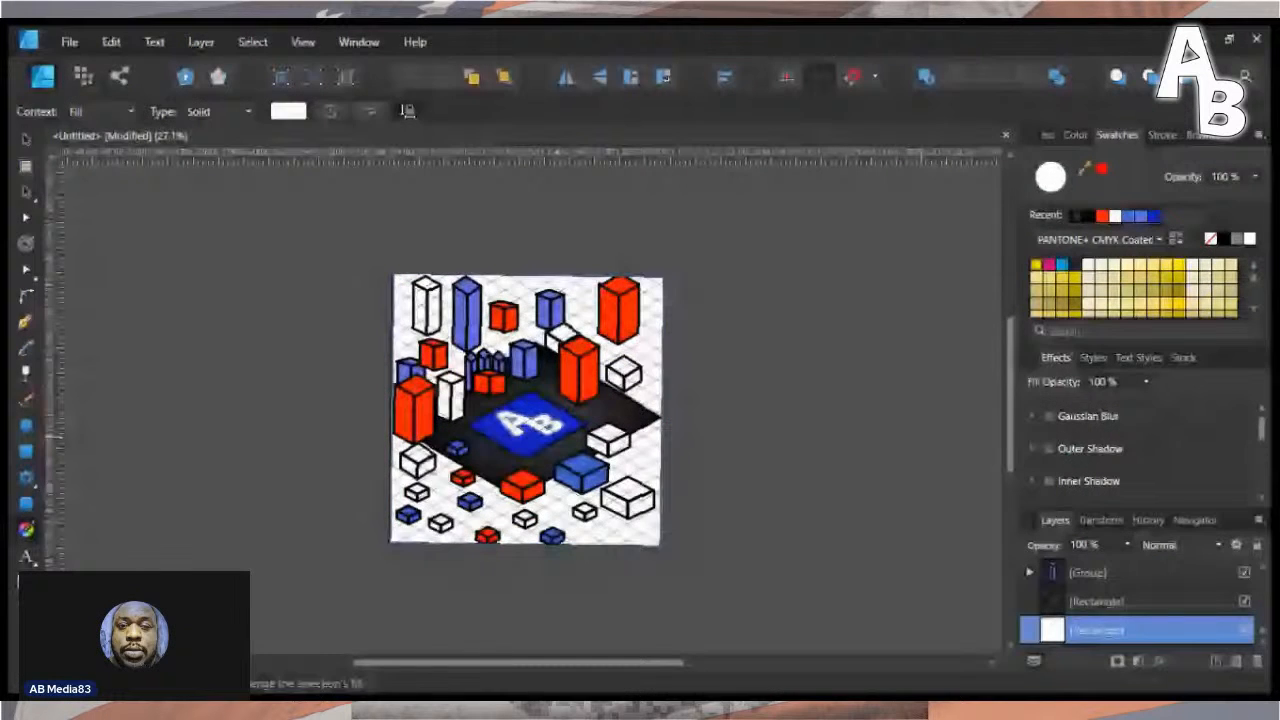
left_click_drag(431, 320, 631, 490)
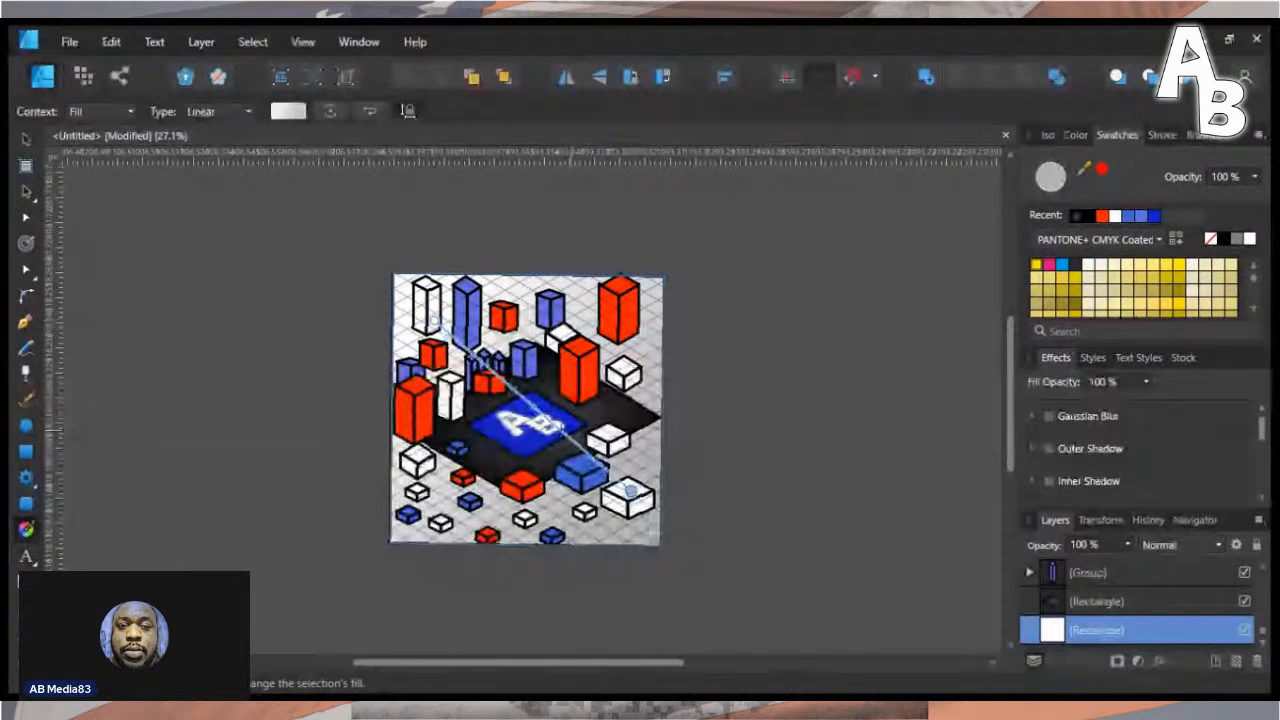
mouse_move(525, 376)
left_mouse_down()
mouse_move(602, 475)
mouse_move(561, 424)
left_mouse_up()
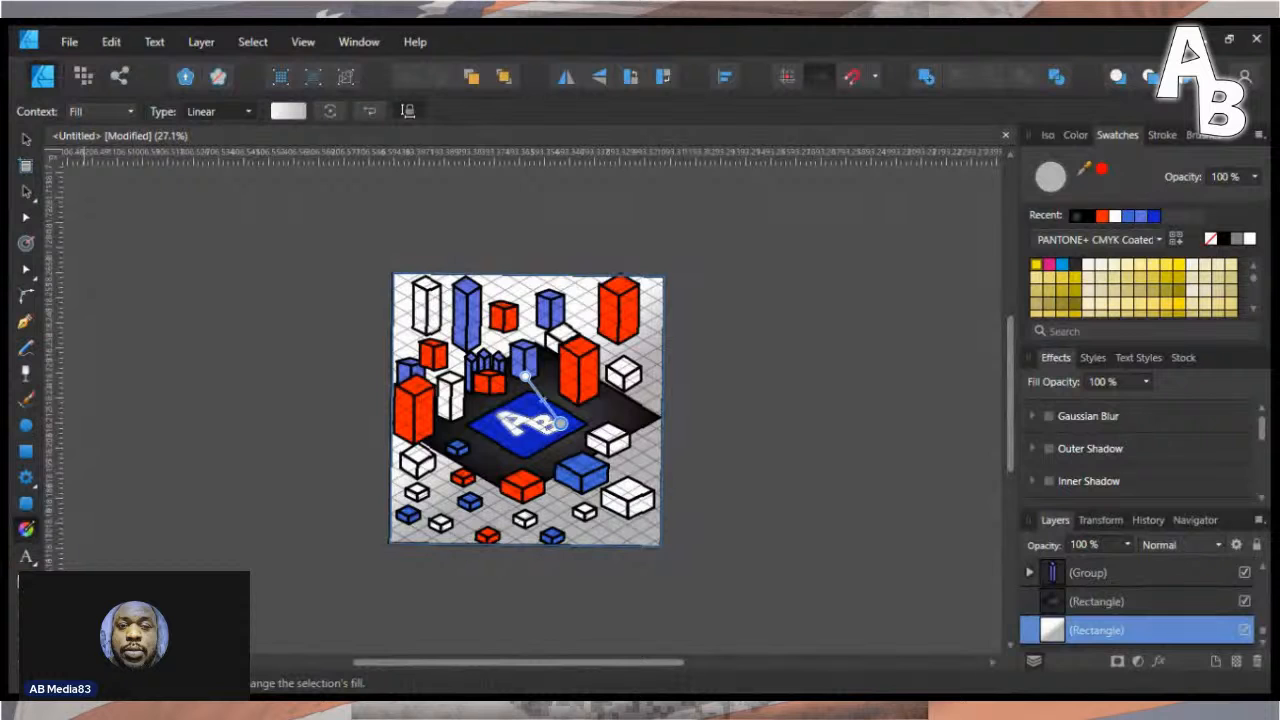
left_click(212, 181)
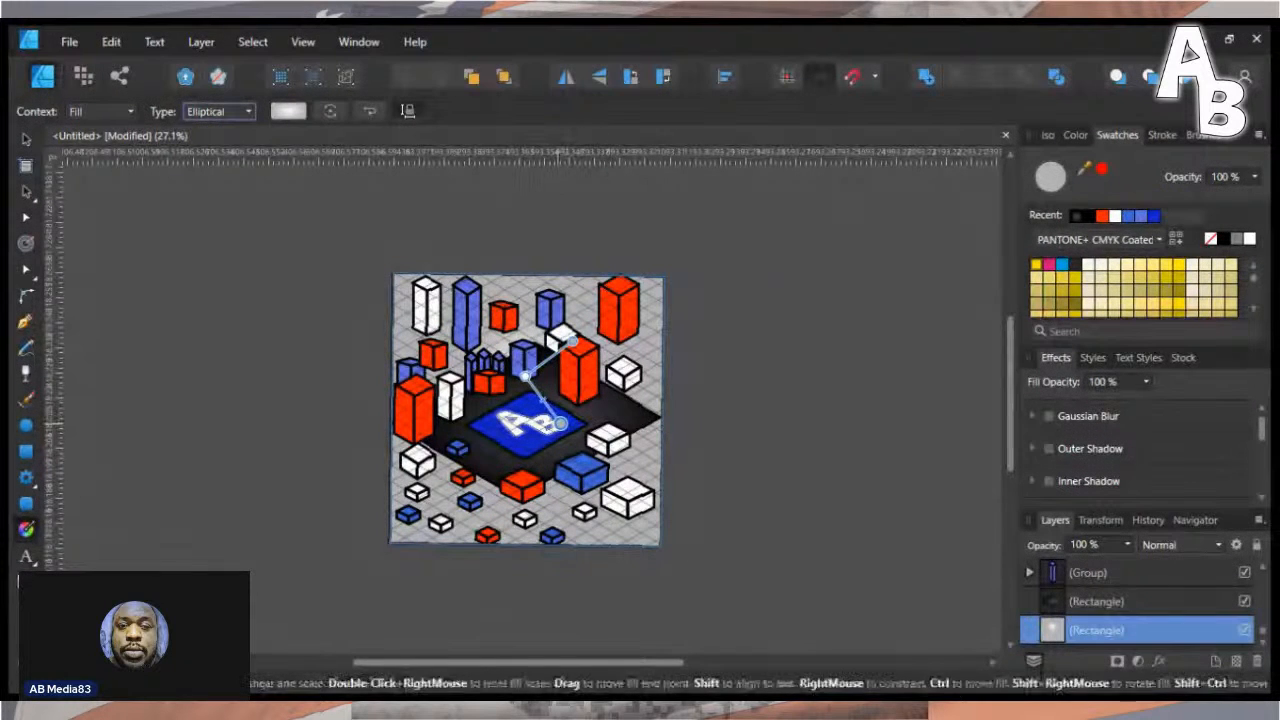
left_click_drag(561, 424, 741, 463)
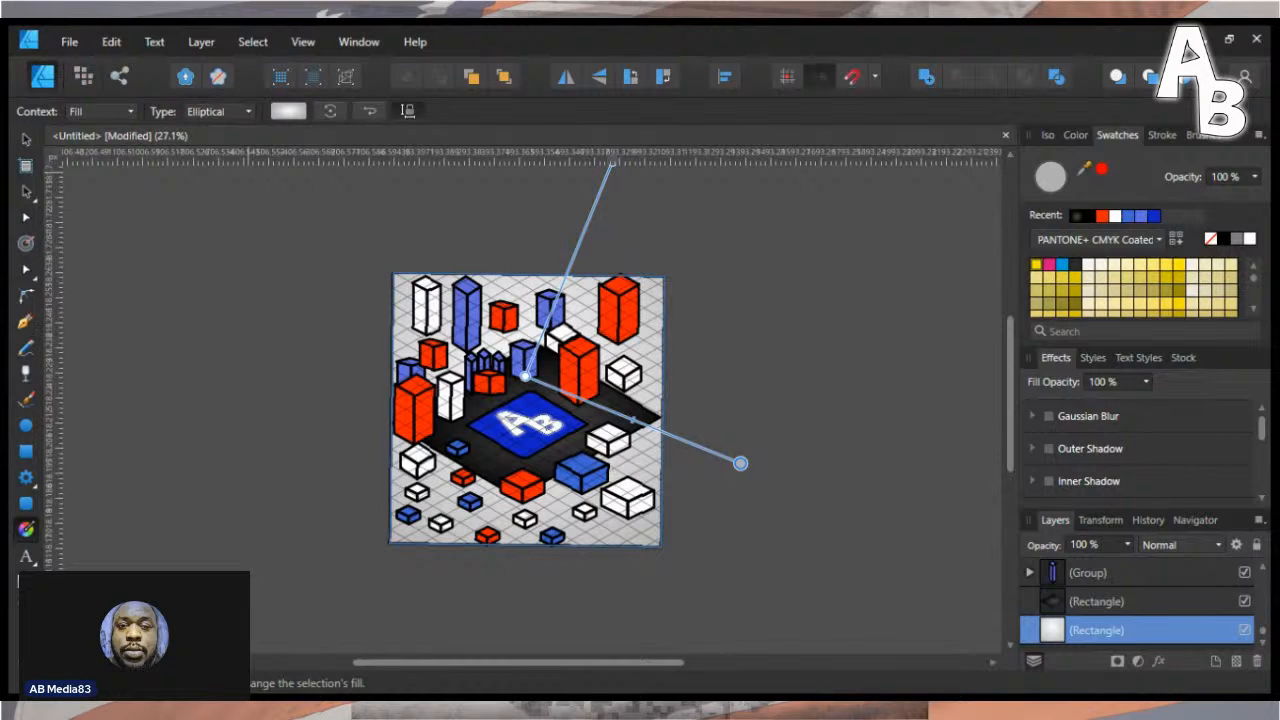
left_click(369, 111)
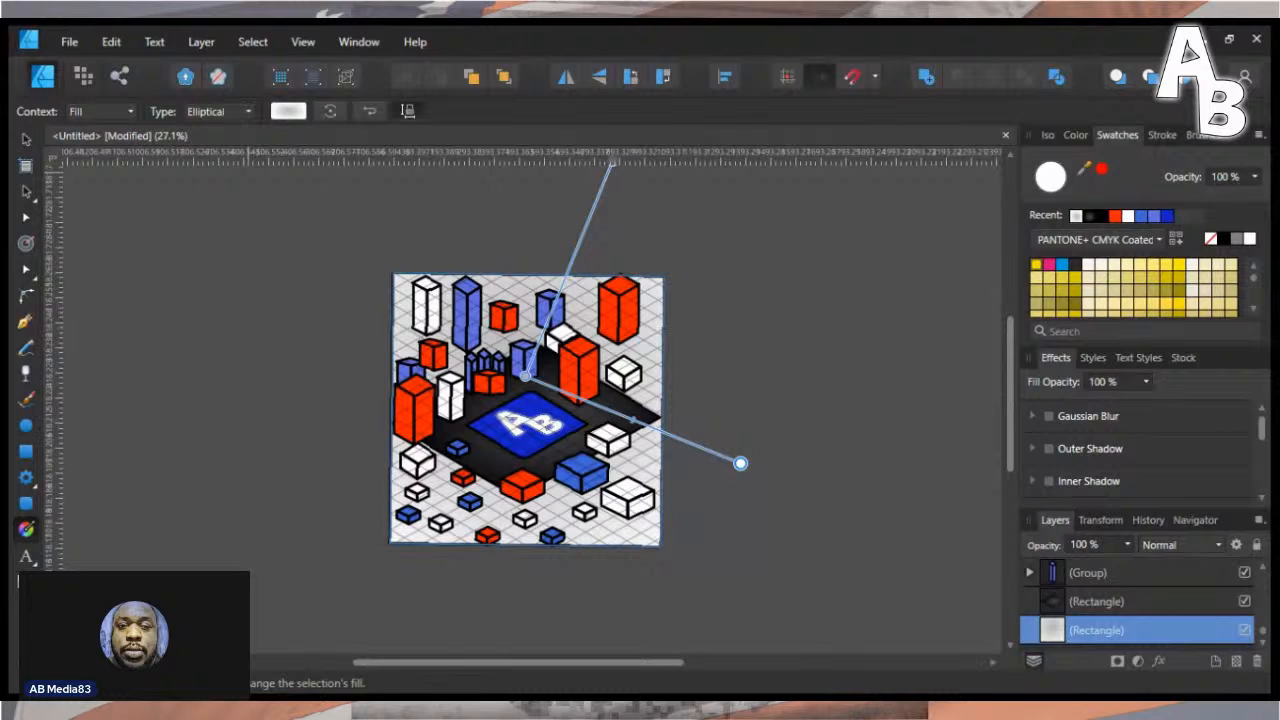
left_click(578, 370)
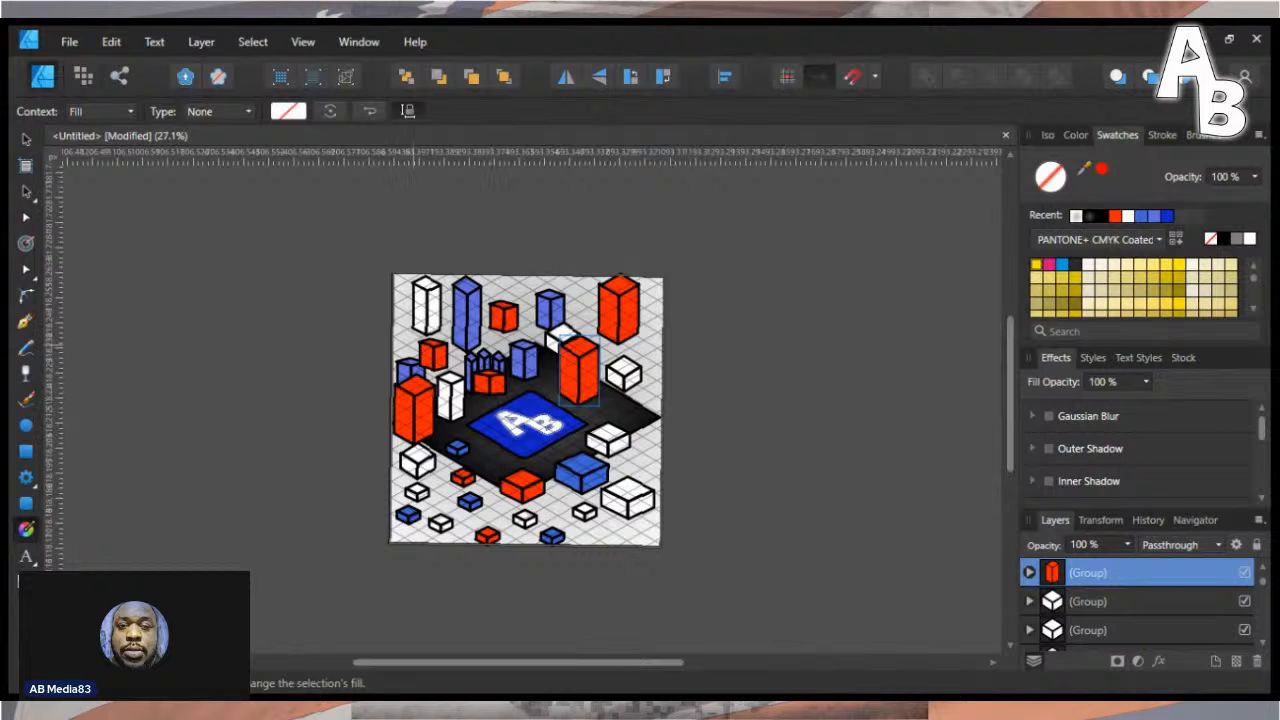
scroll(458, 363, "down", 2)
scroll(470, 390, "up", 3)
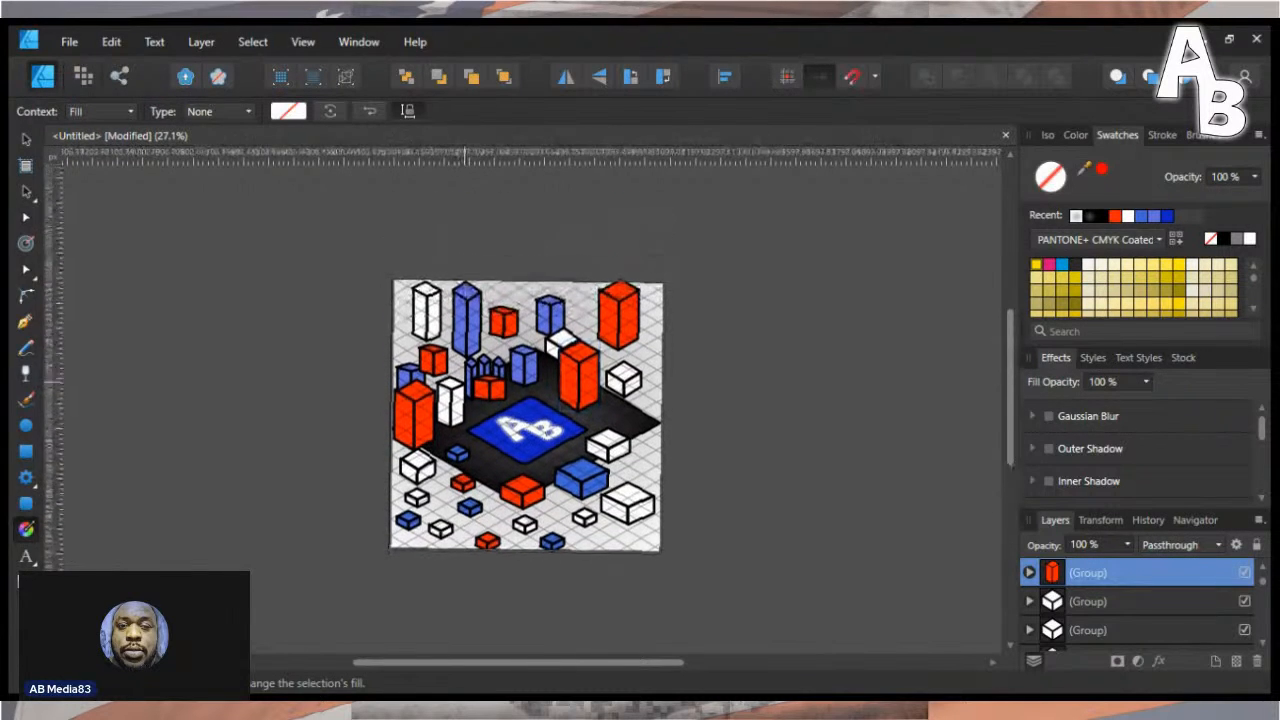
scroll(525, 440, "up", 1)
scroll(525, 440, "down", 2)
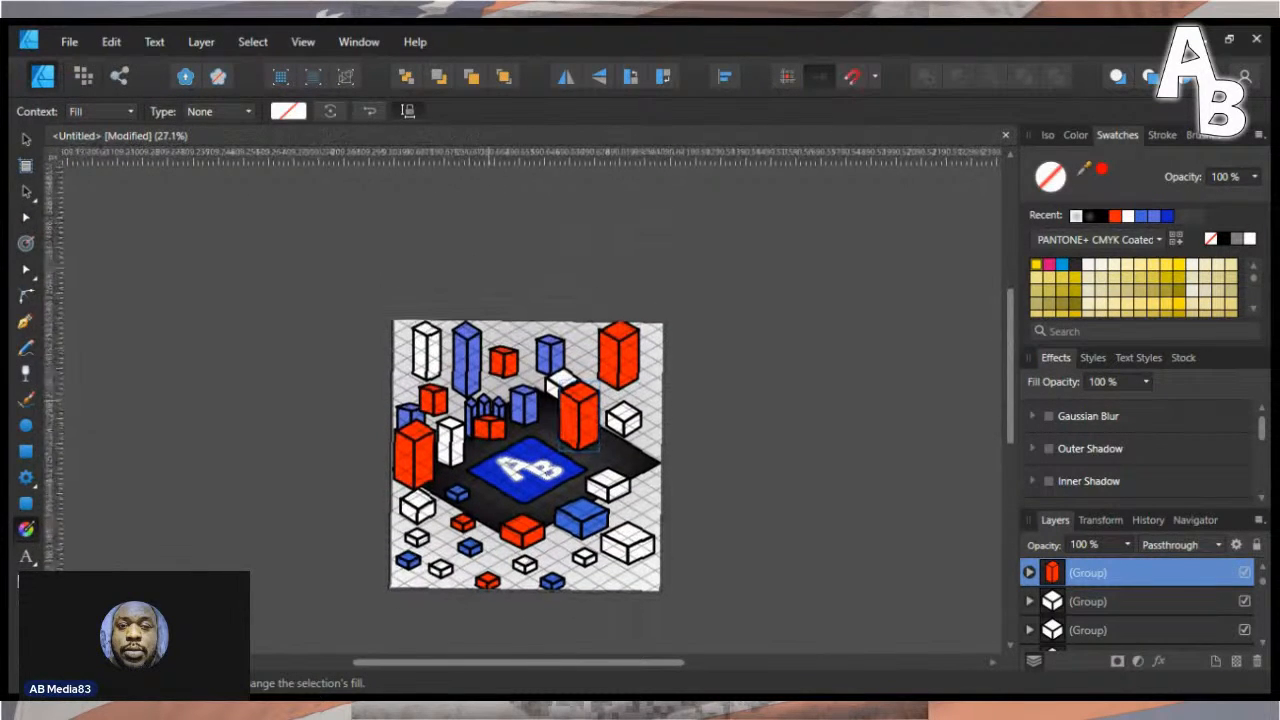
- Lock both the dark diamond and the light background rectangle so they stay fixed while editing the buildings
scroll(512, 476, "down", 5)
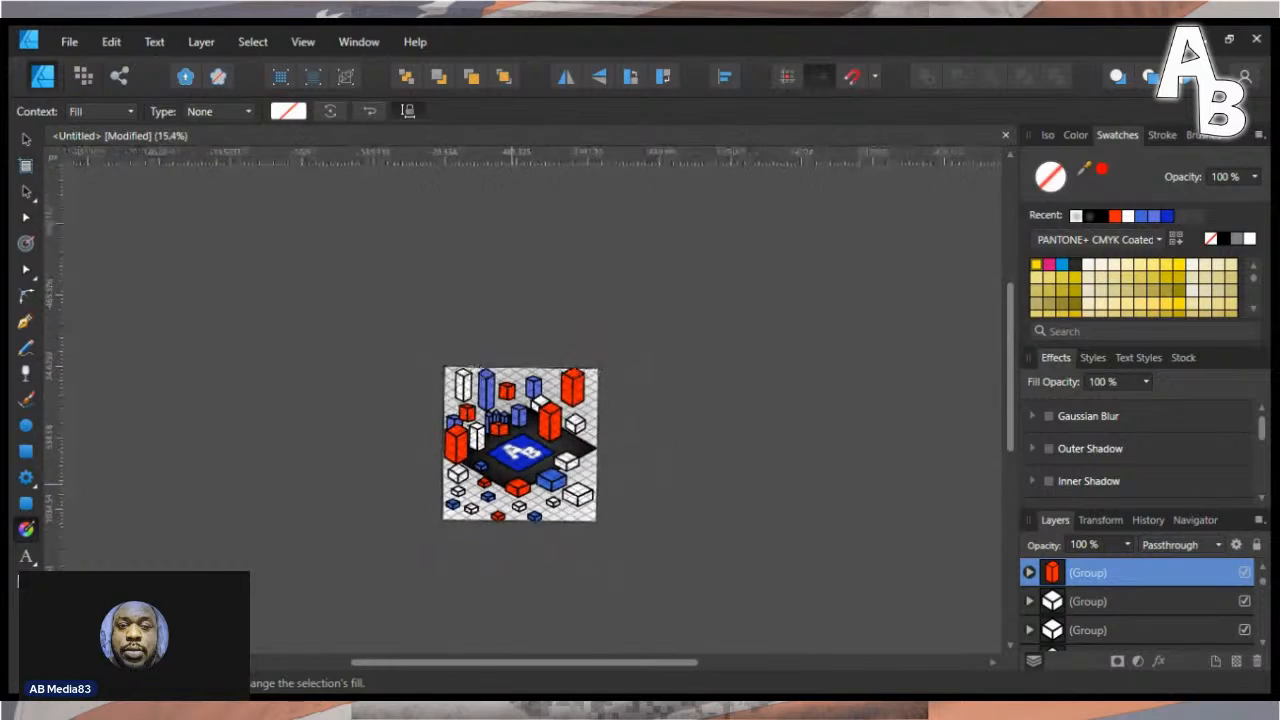
scroll(514, 465, "up", 7)
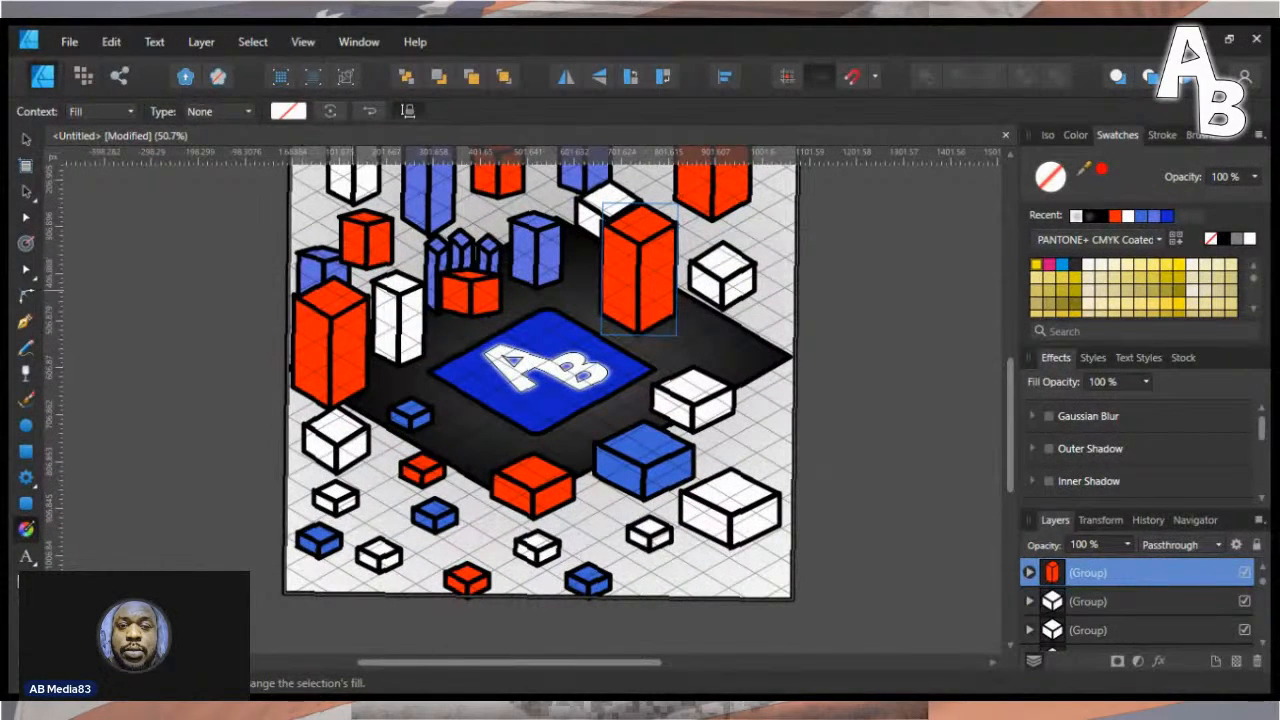
left_click(459, 244)
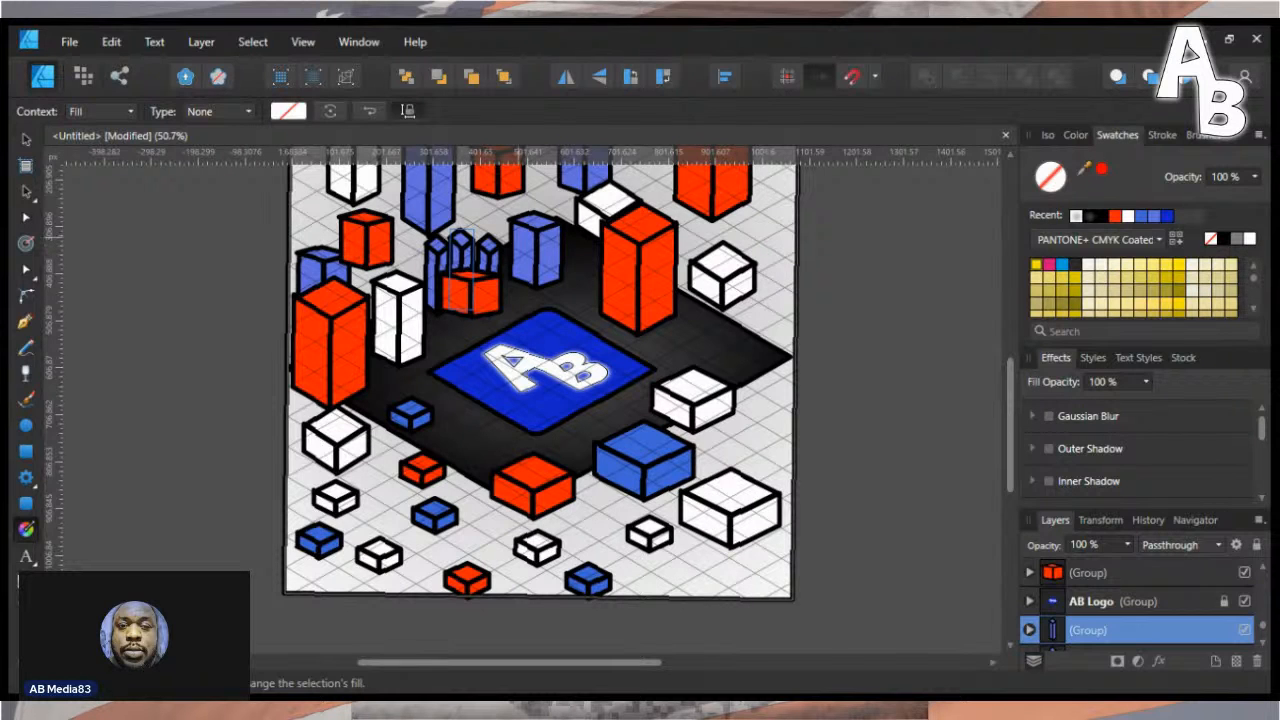
left_click(518, 238)
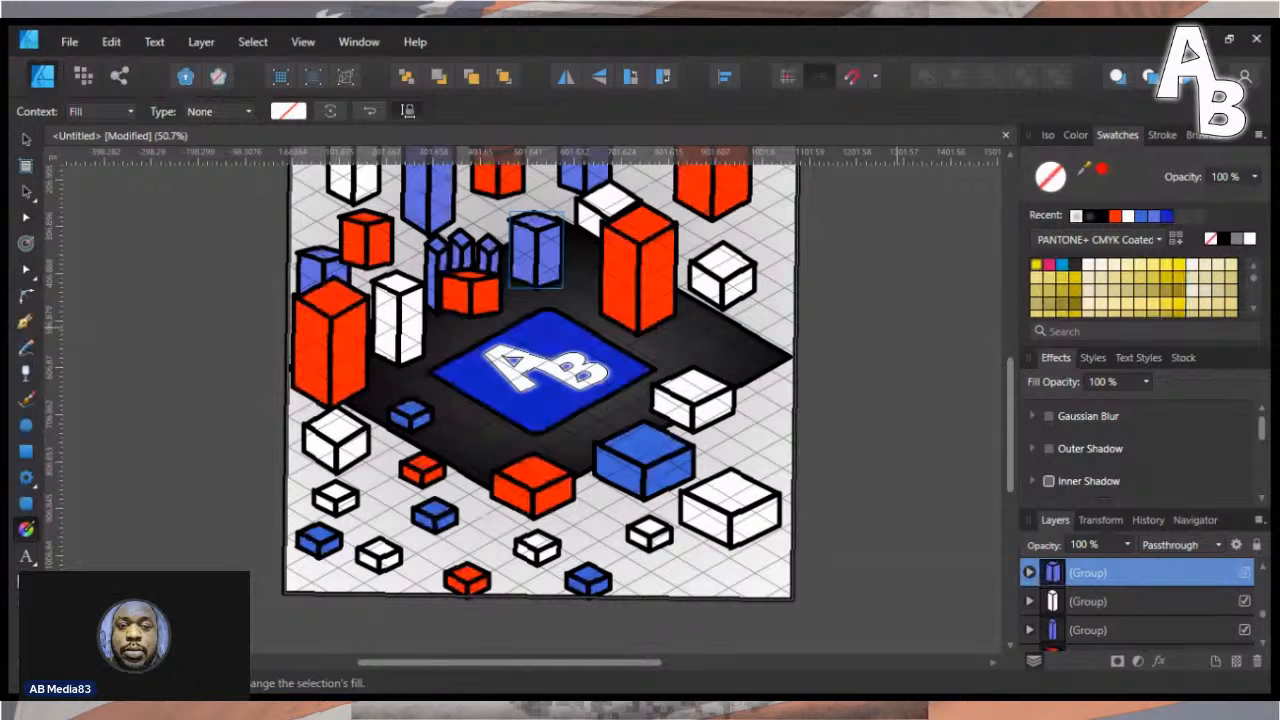
scroll(1140, 450, "down", 2)
left_click_drag(538, 280, 941, 442)
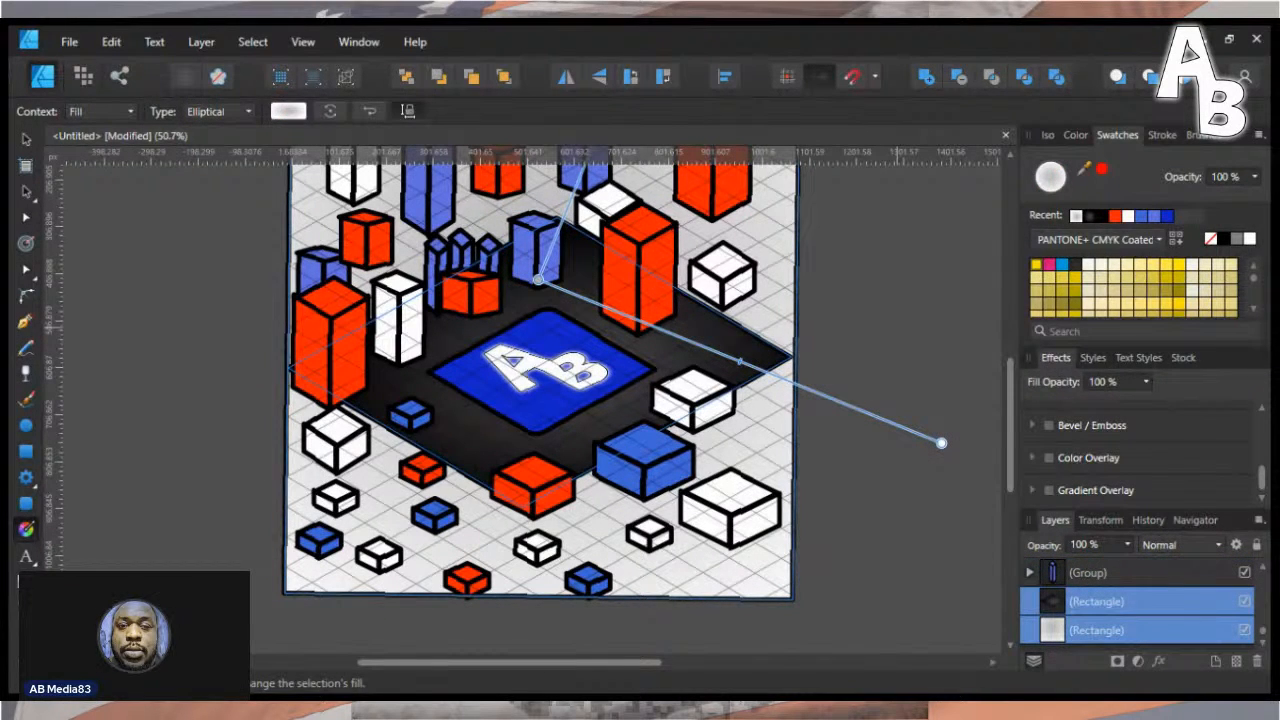
left_click(1097, 602)
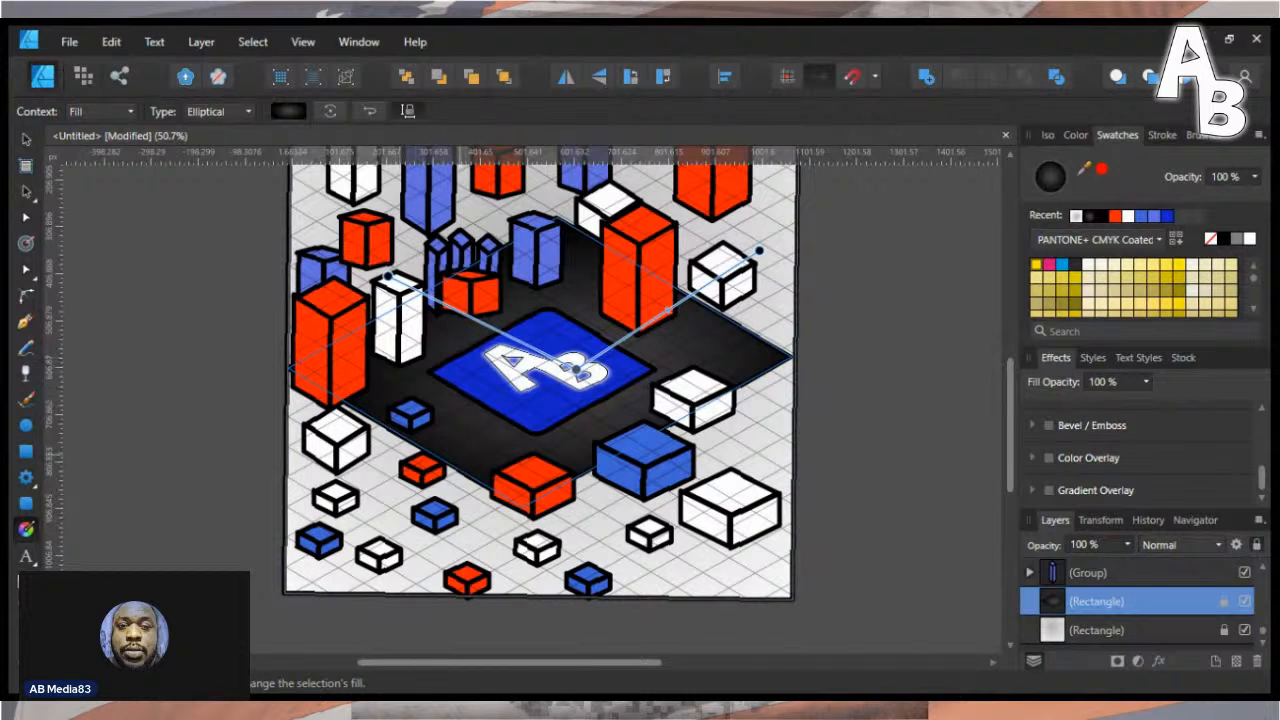
- Fill the middle and right slim towers behind the small red building with white
scroll(540, 400, "up", 3)
scroll(410, 322, "up", 3)
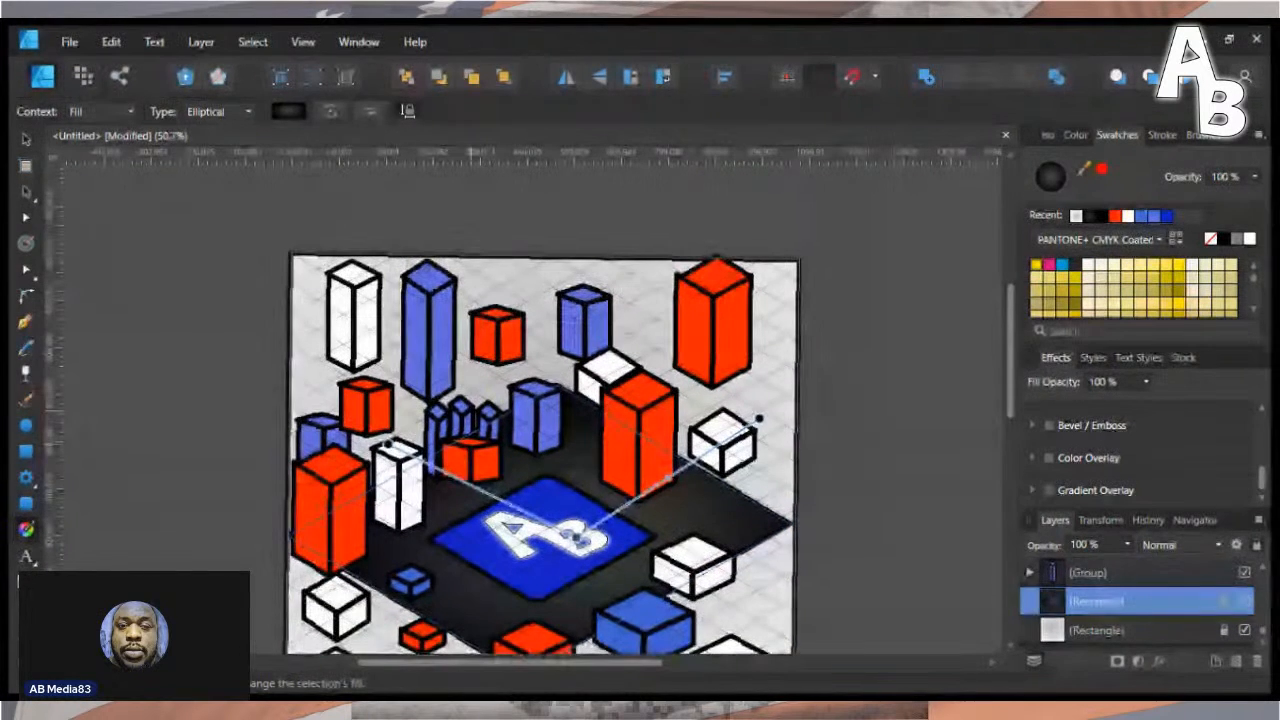
left_click(461, 410)
left_click_drag(461, 410, 487, 422)
left_click(463, 420)
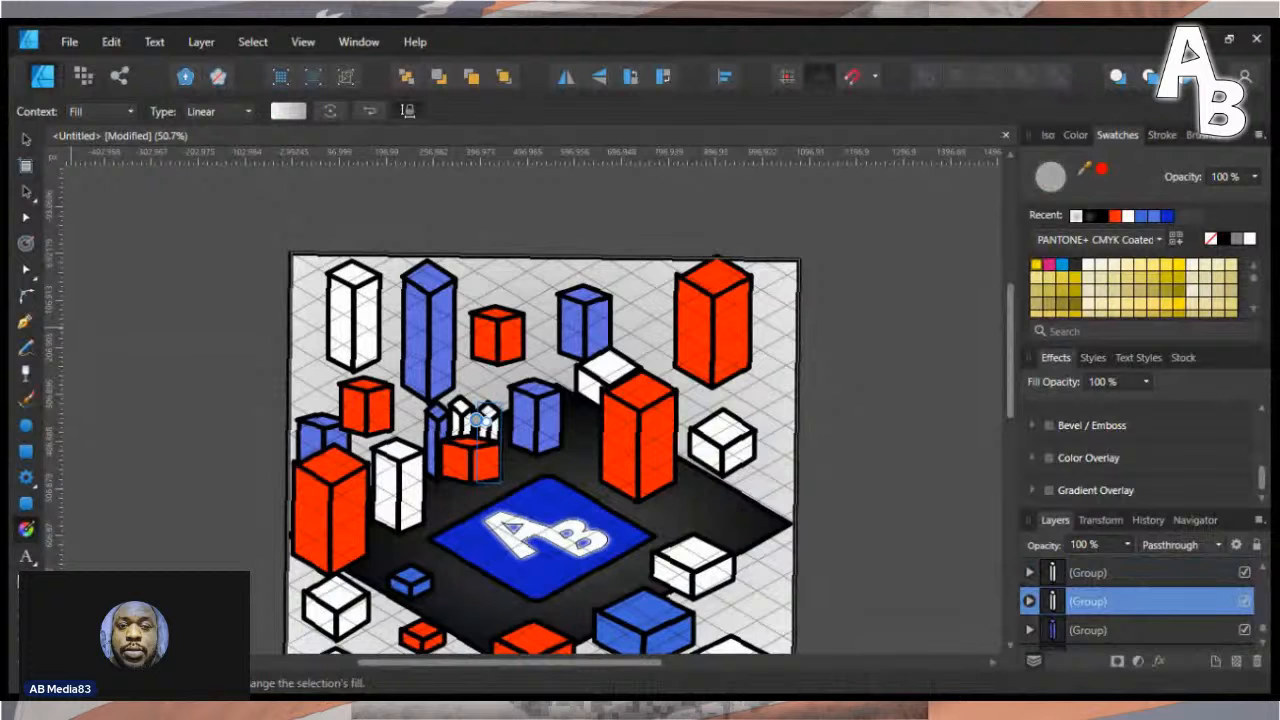
key("v")
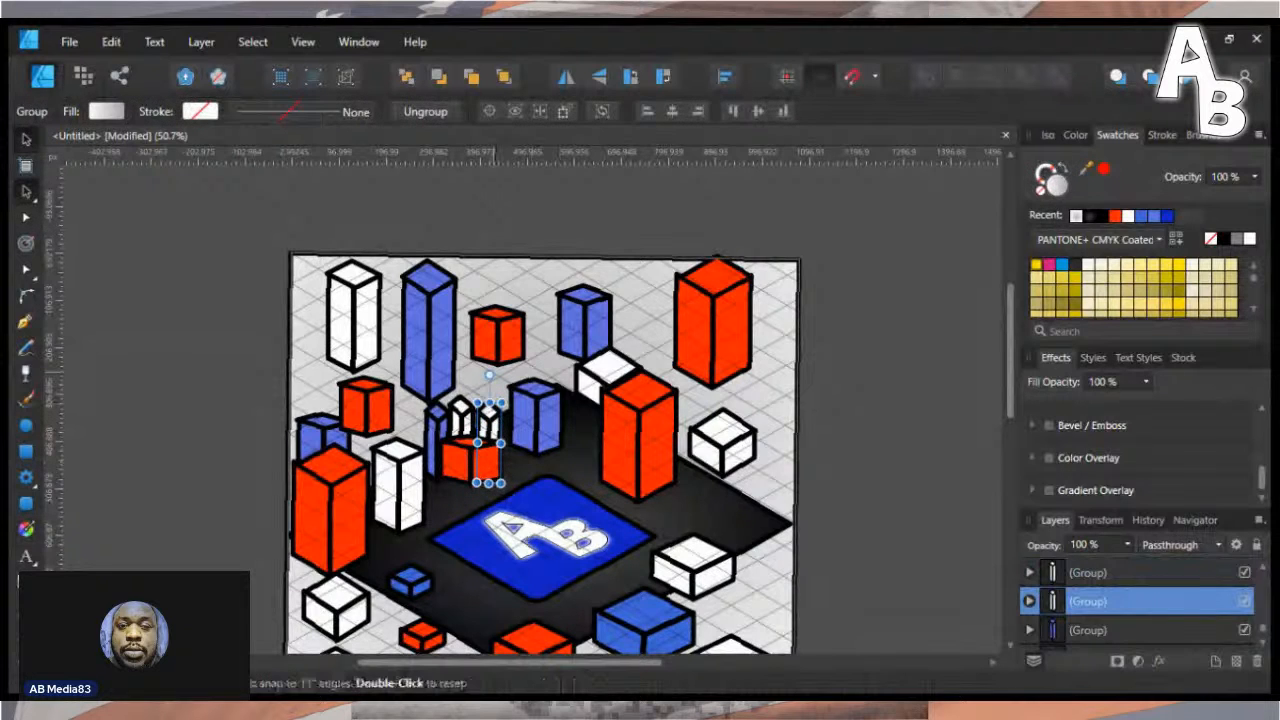
- Recolor the left slim tower red and the right slim tower blue
left_click(437, 432)
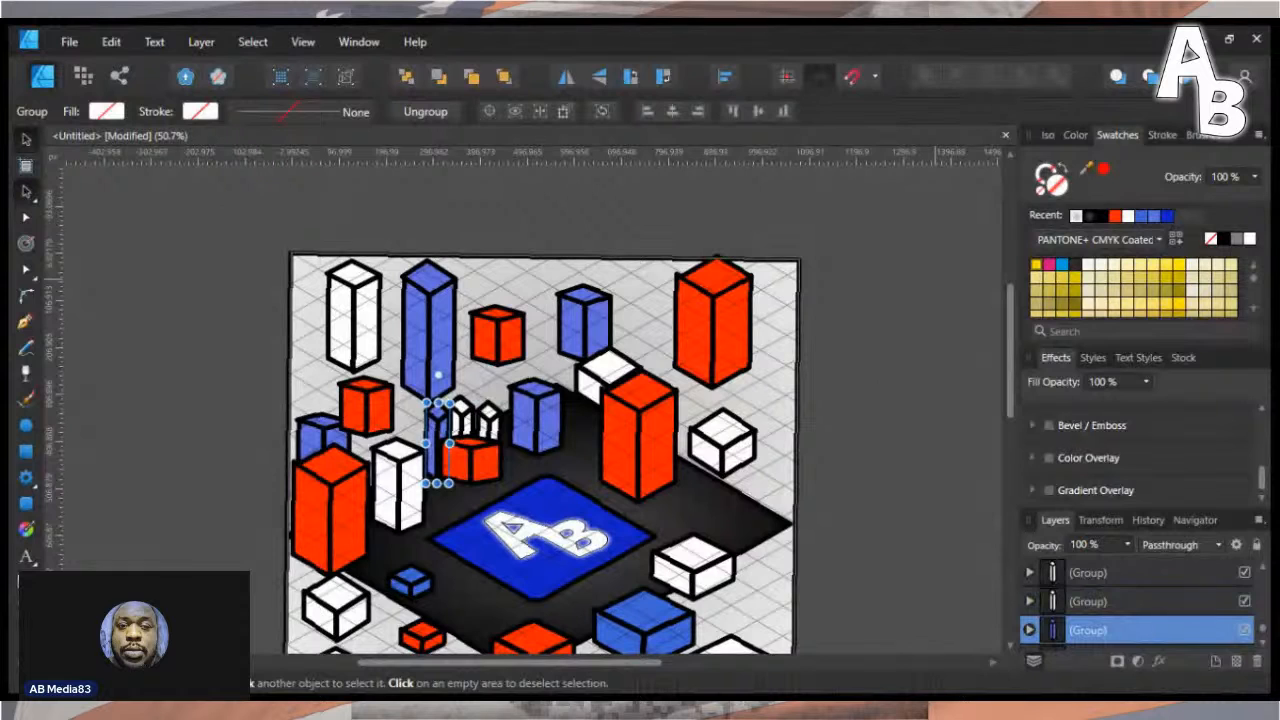
left_click(1115, 216)
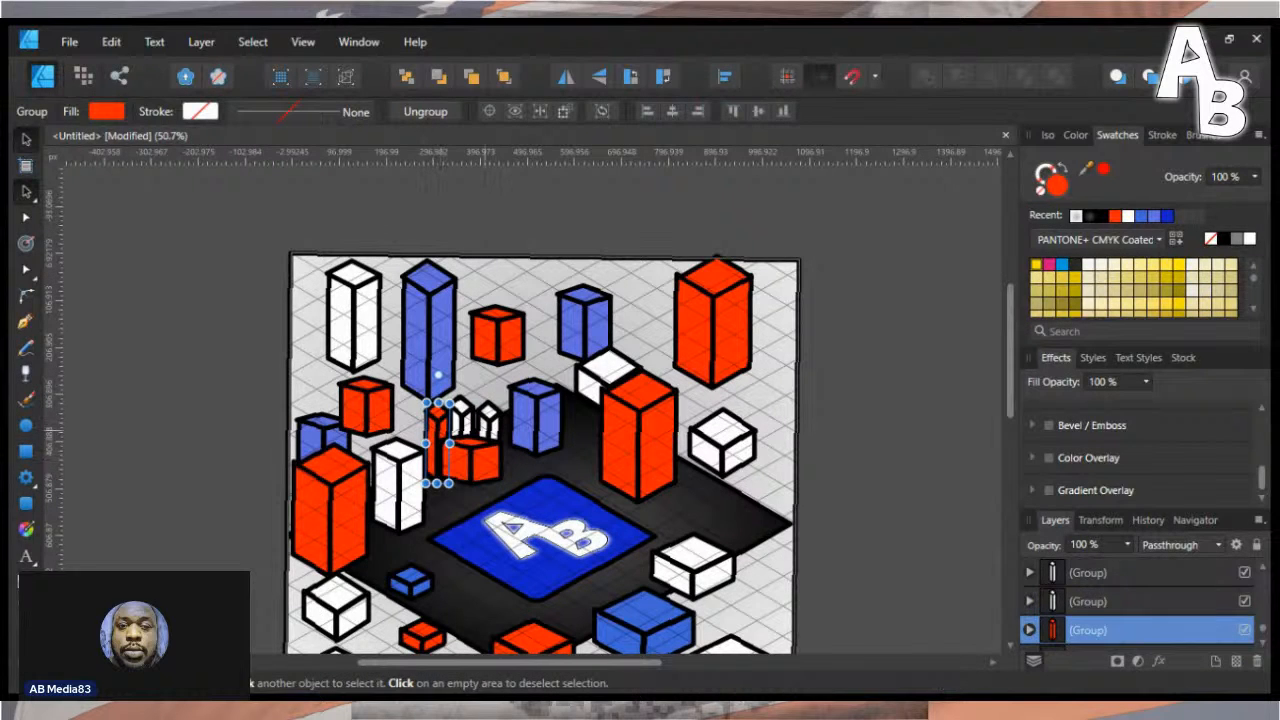
left_click(478, 424)
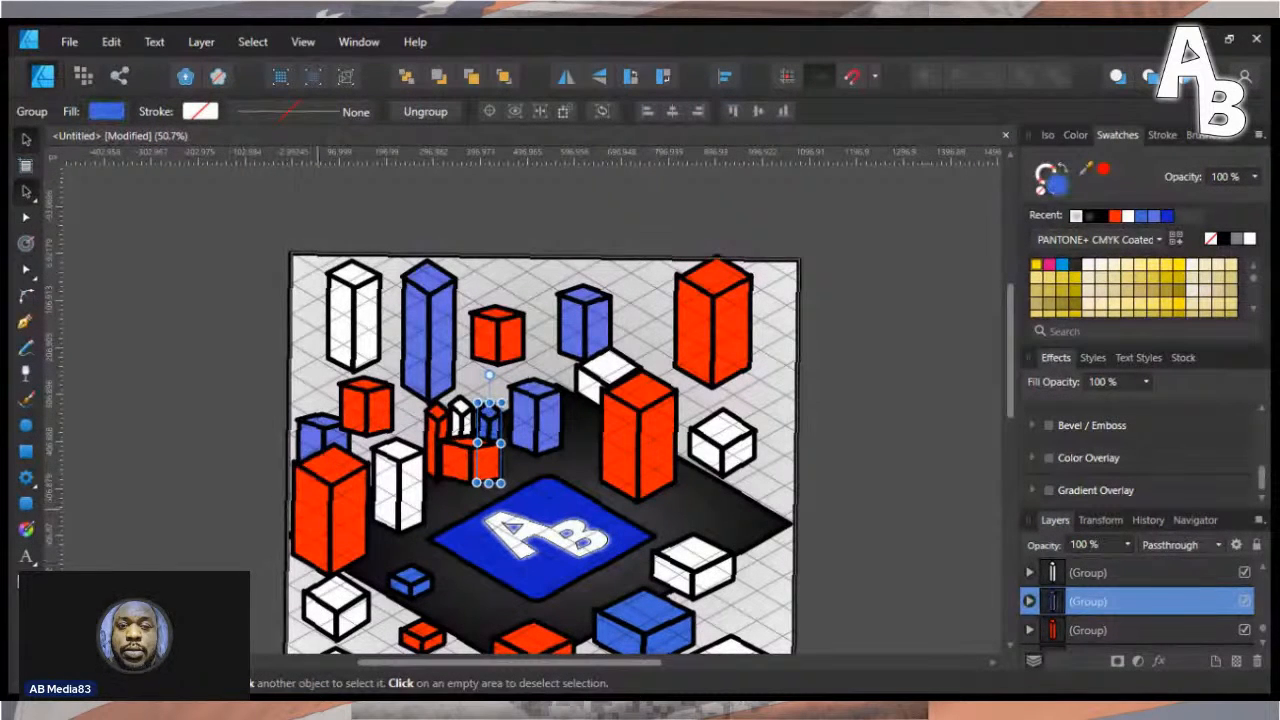
- Shorten the tall red tower at the dark diamond's left corner to a cube and place it in front of the white tower
left_click(330, 500)
left_click_drag(330, 500, 629, 287)
mouse_move(630, 230)
left_mouse_down()
mouse_move(630, 285)
mouse_move(303, 456)
mouse_move(331, 541)
mouse_move(367, 542)
left_mouse_up()
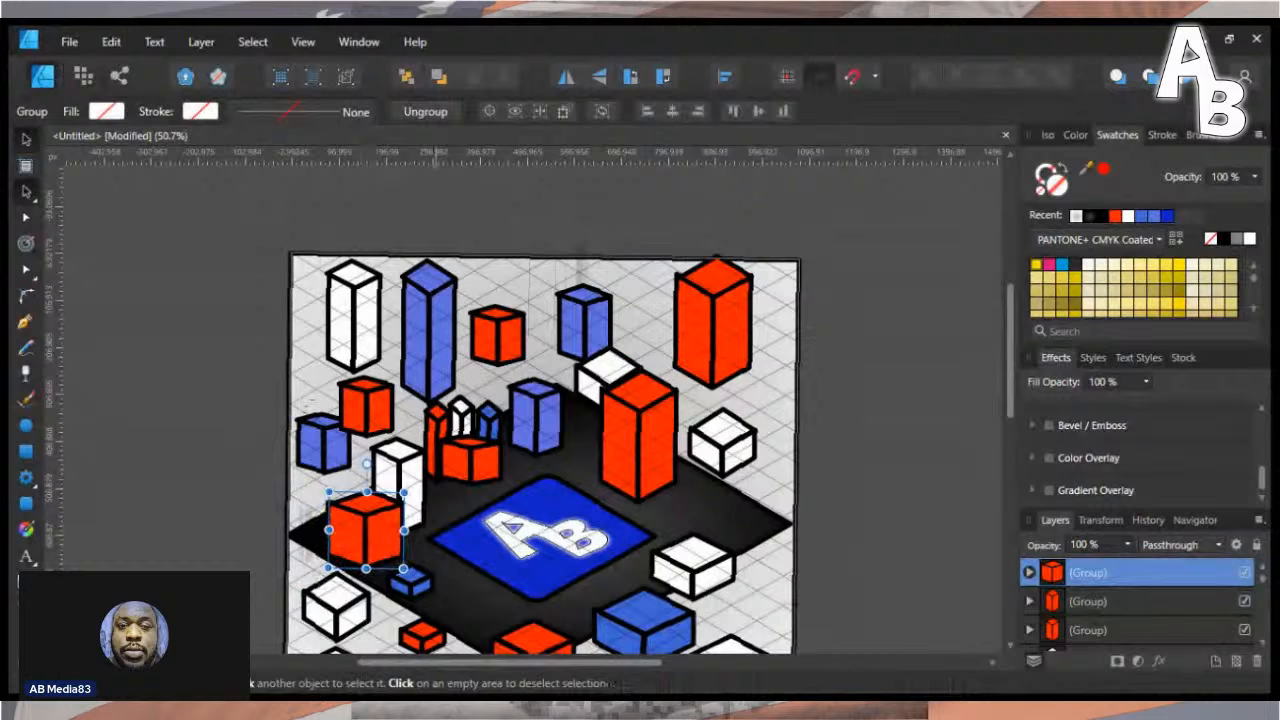
- Place a copy of the small red box on the dark diamond, just below the AB tile's lower-left edge
scroll(450, 520, "down", 3)
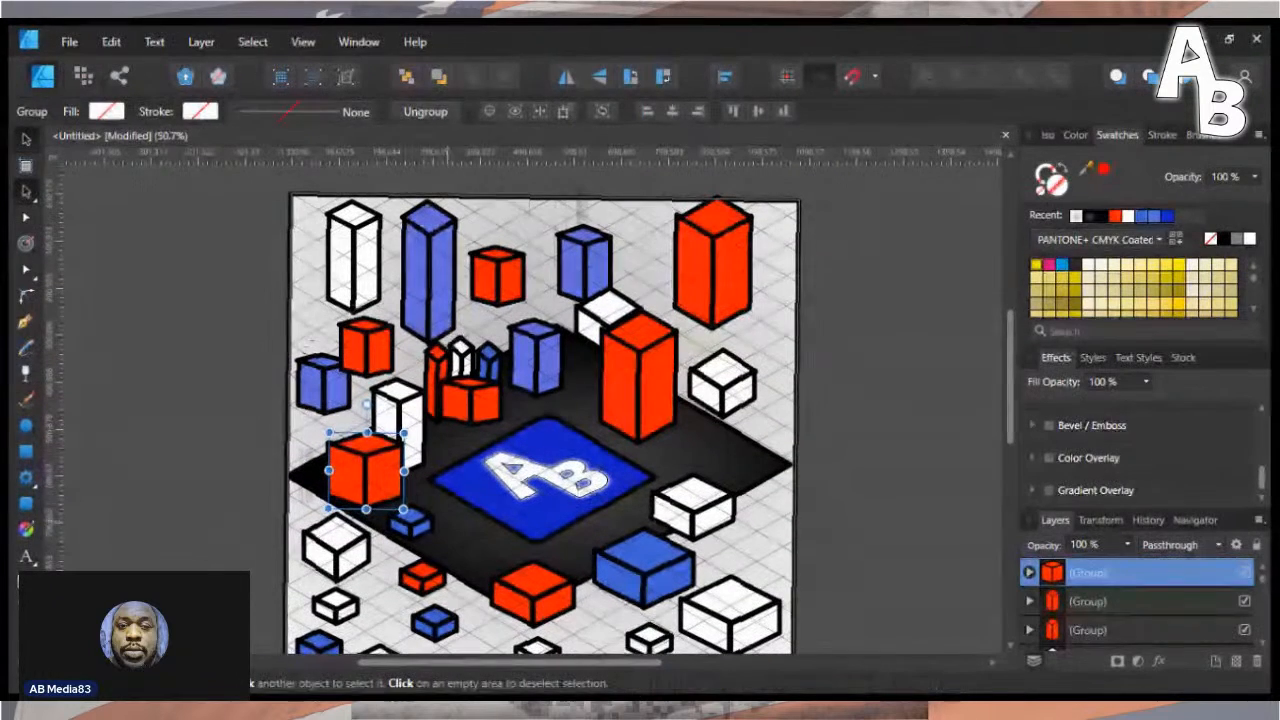
left_click(421, 576)
left_click_drag(421, 576, 468, 543)
- Try to flatten the small red box outside the diamond's lower-left edge, and undo the resize
left_click(421, 576)
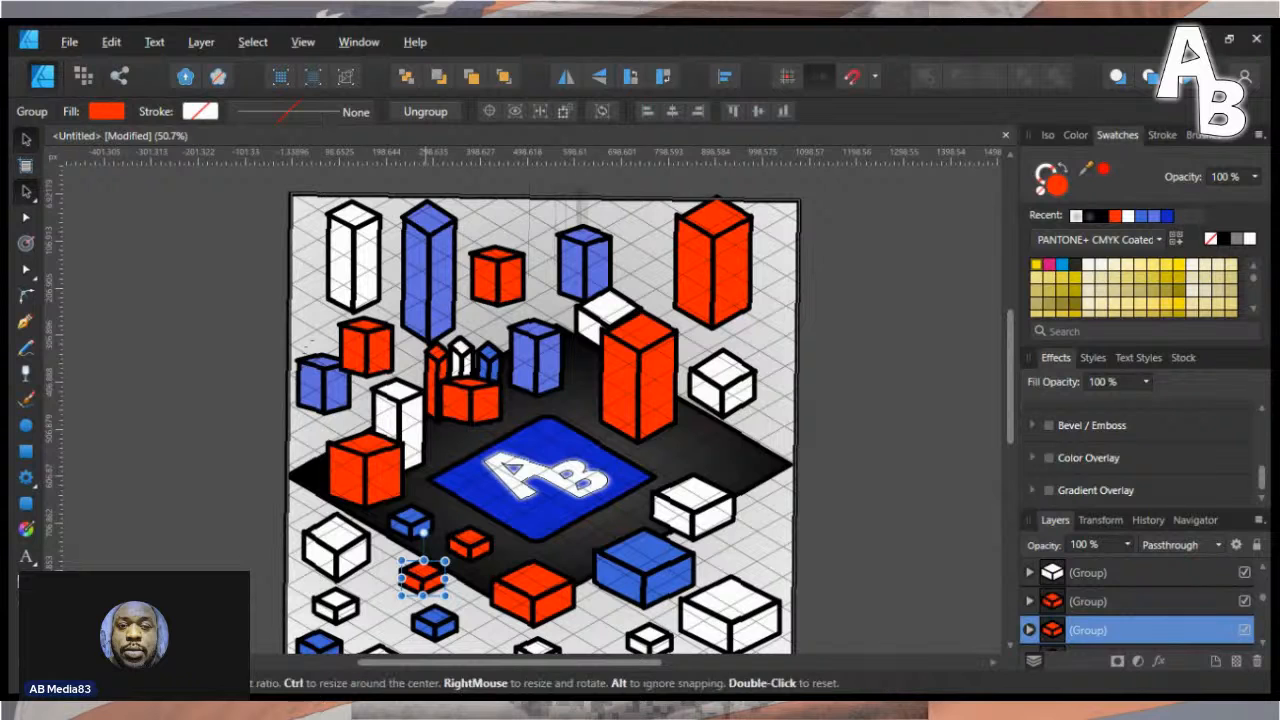
left_click_drag(423, 594, 423, 575)
key("z")
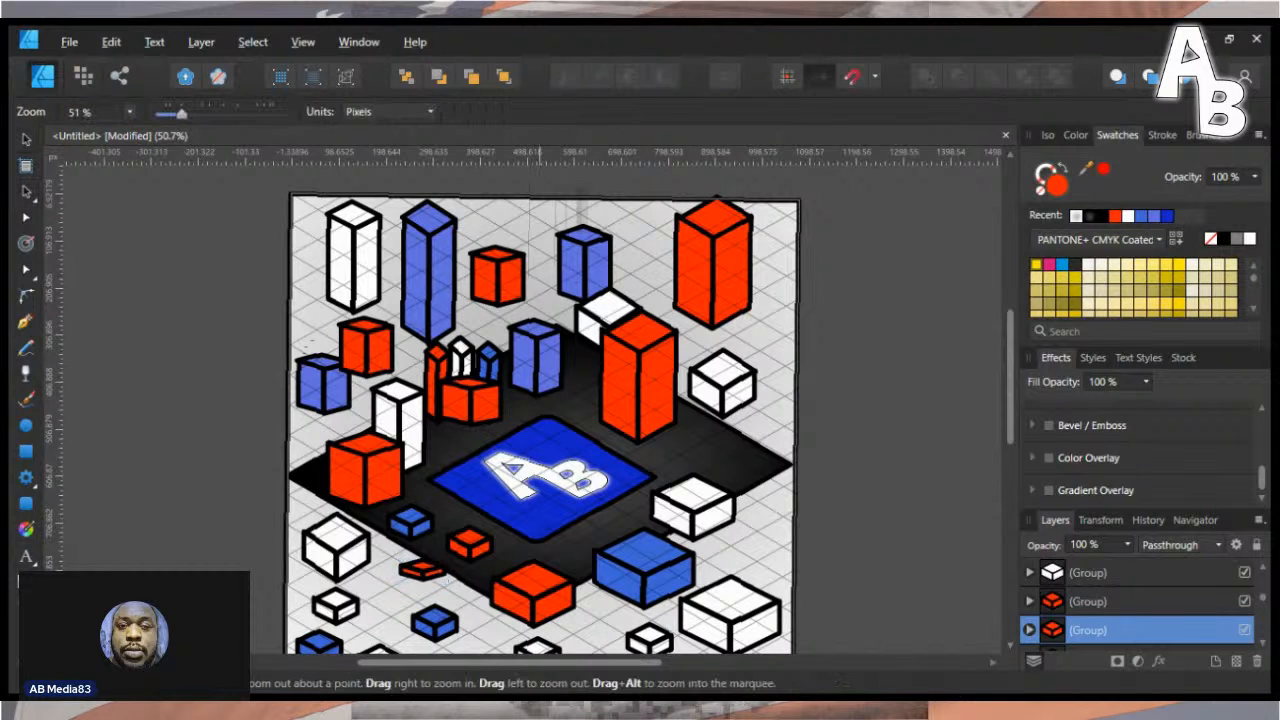
key("v")
key("z")
key("v")
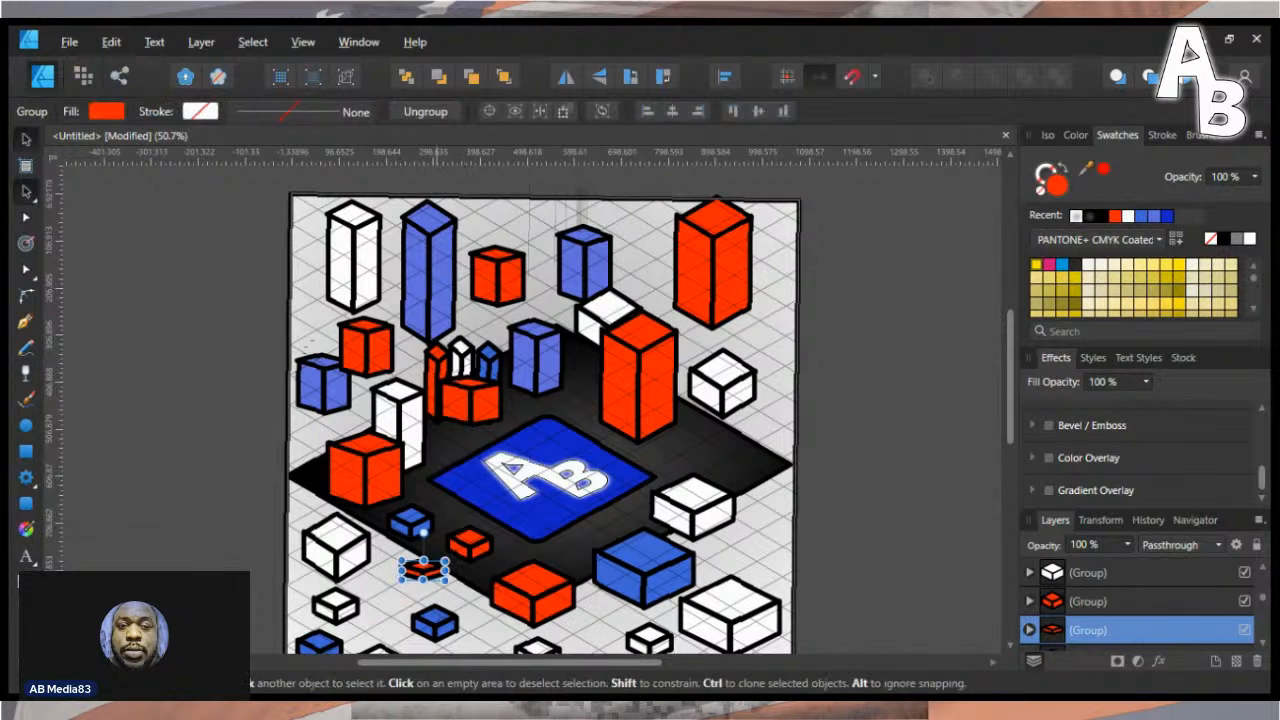
key("z")
key("ctrl+z")
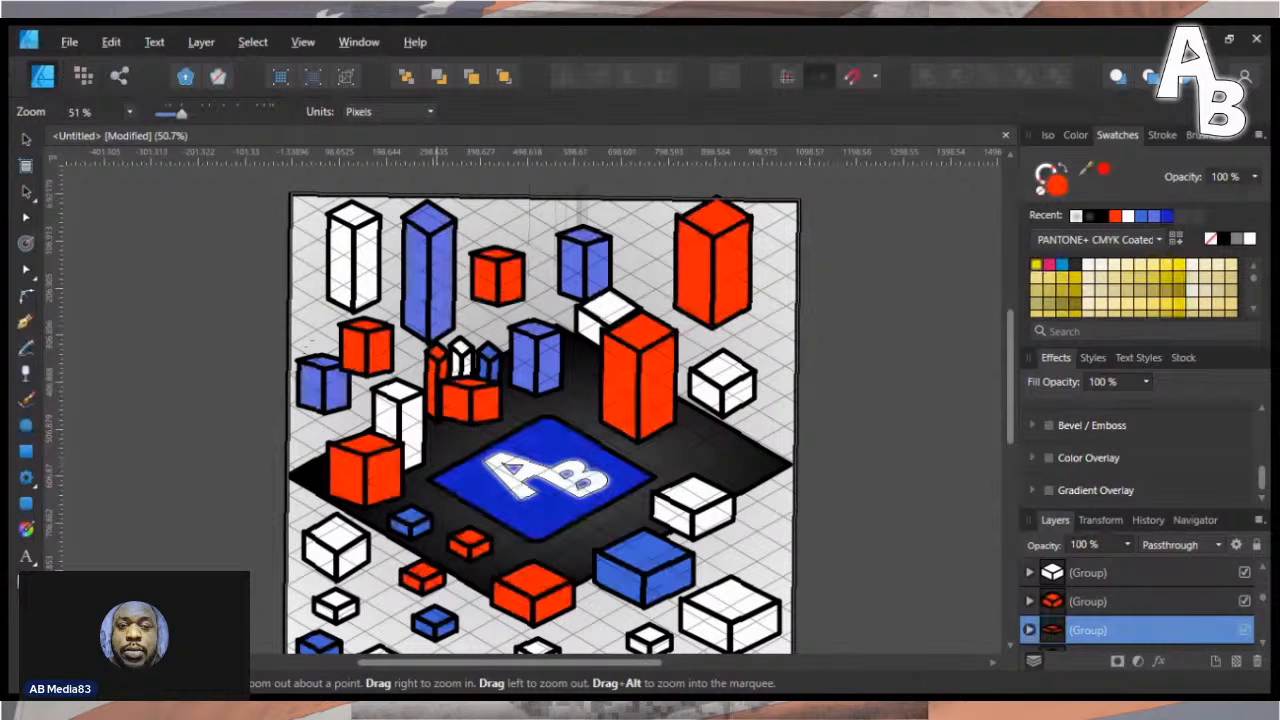
left_click_drag(408, 563, 452, 588)
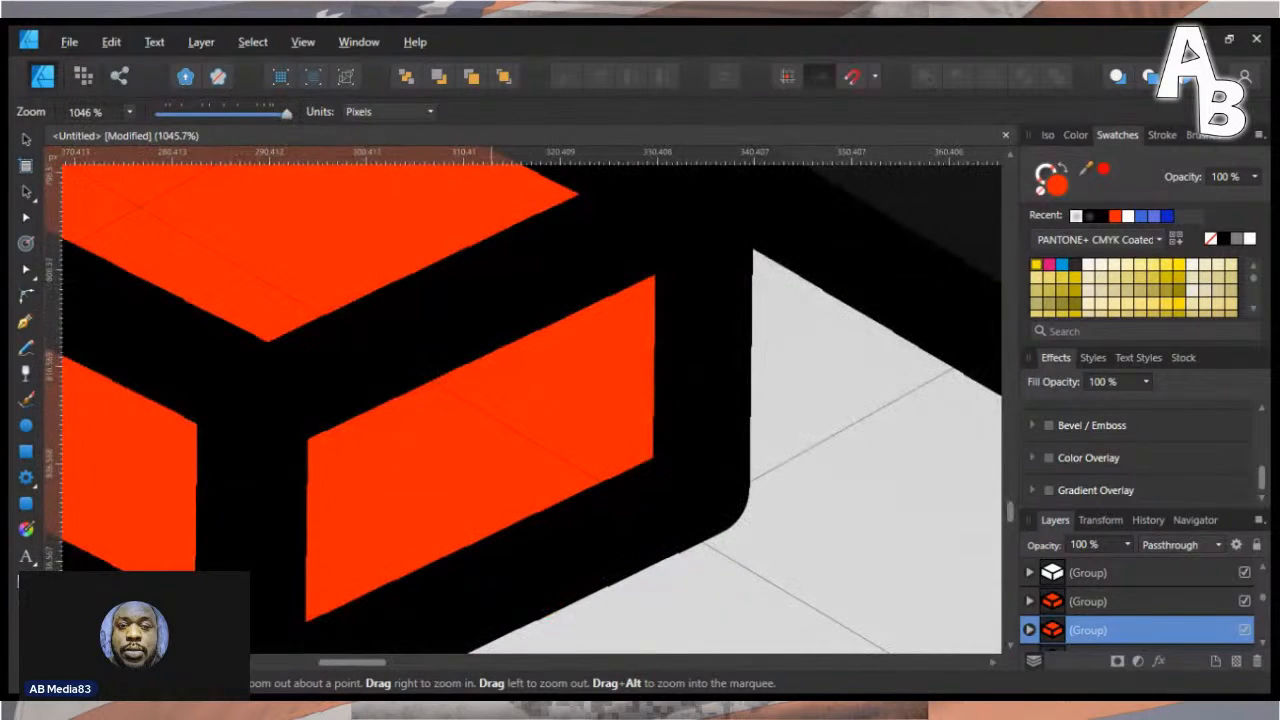
key("ctrl+minus")
key("ctrl+minus")
key("ctrl+minus")
key("ctrl+minus")
key("ctrl+minus")
key("ctrl+minus")
key("ctrl+minus")
key("ctrl+minus")
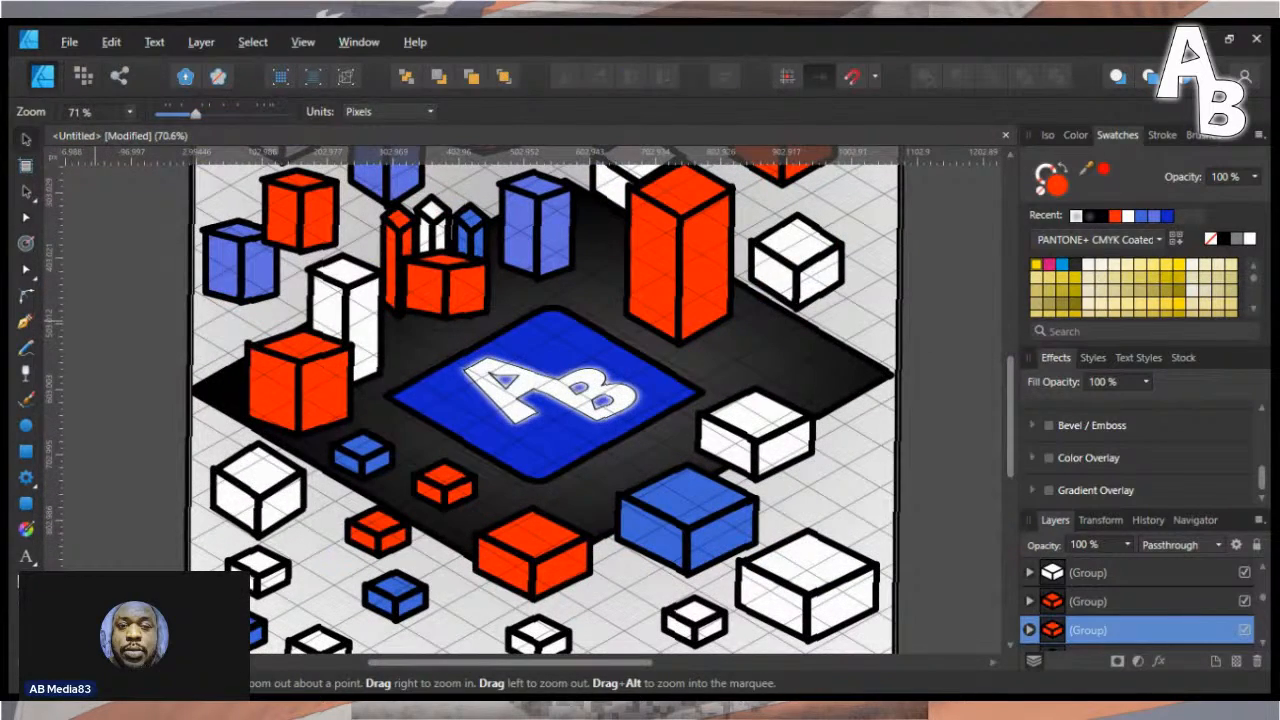
- Place another copy of the small red box just below the AB tile's bottom corner and fill it white
key("v")
left_click(378, 530)
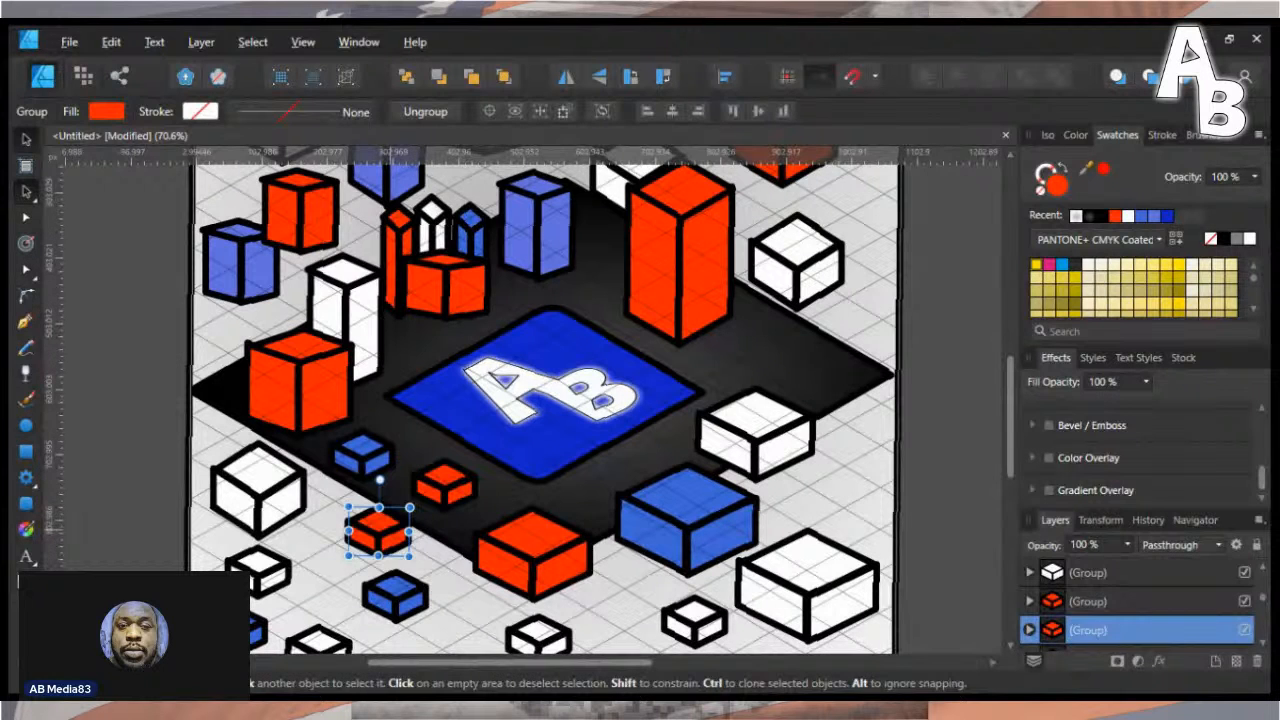
left_click_drag(378, 530, 567, 500)
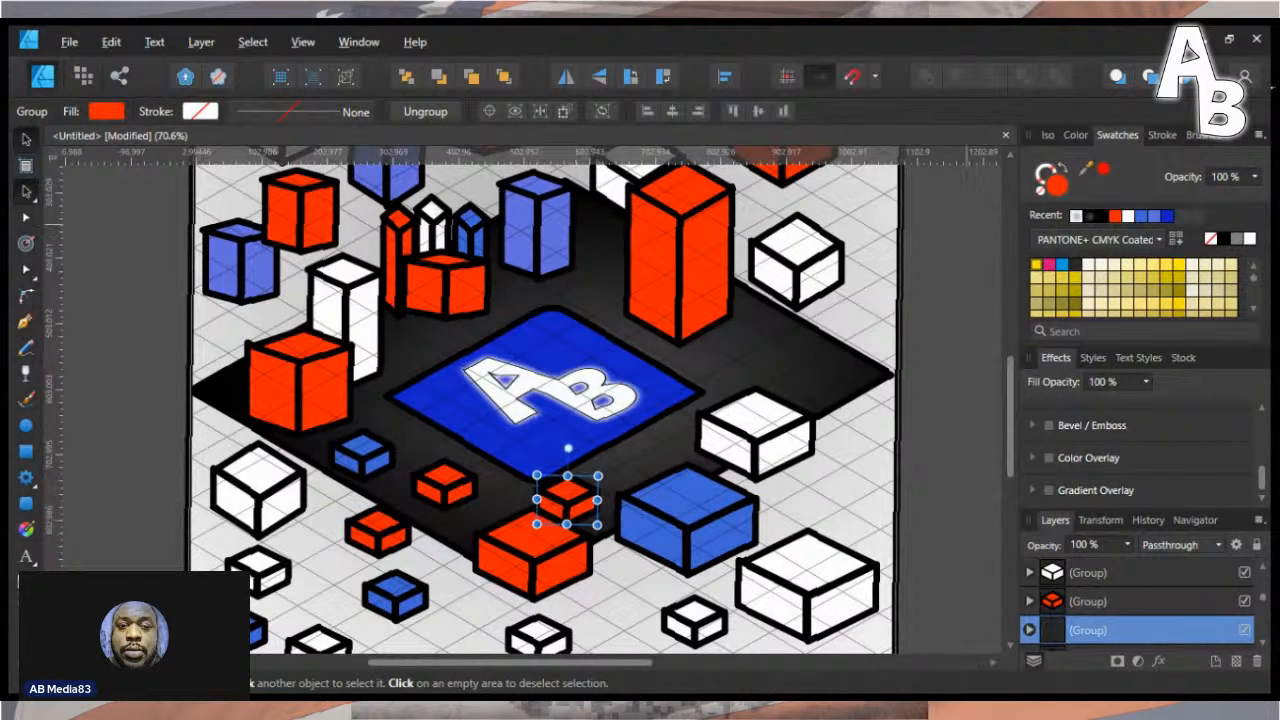
left_click(1128, 216)
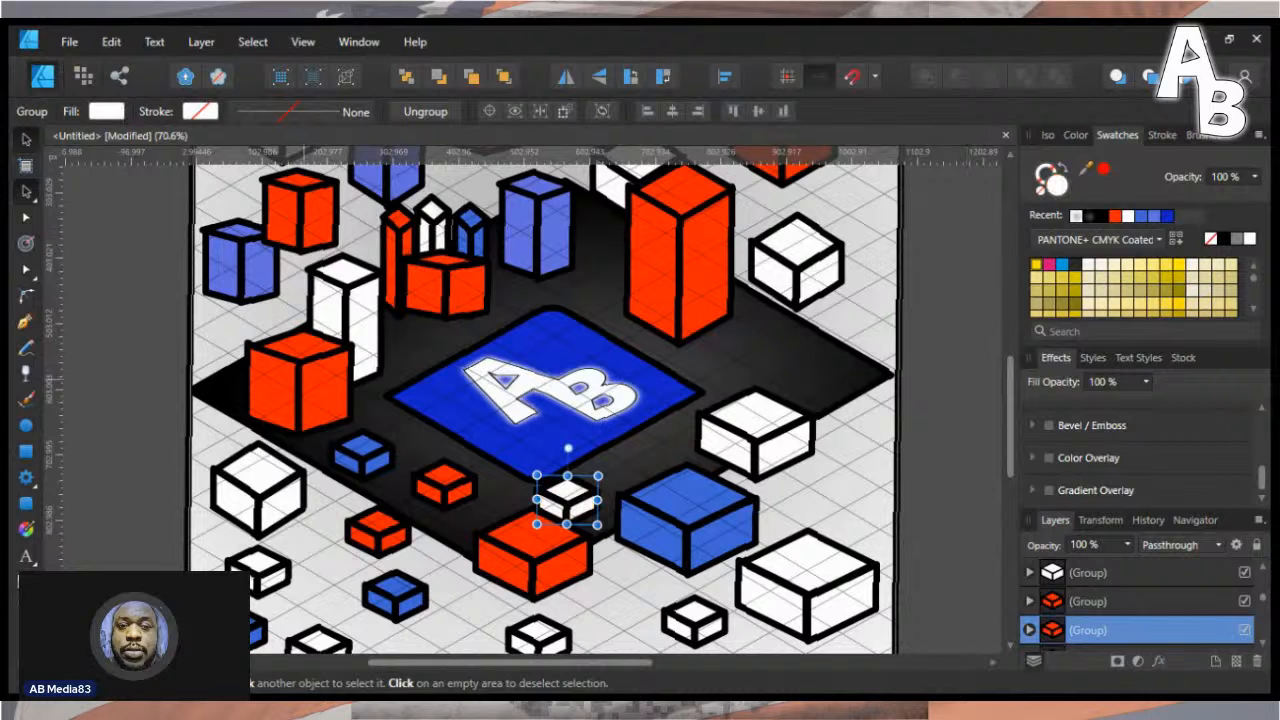
- Move the white box beside the AB tile up so it sits inside the dark diamond's right corner
scroll(693, 437, "down", 3)
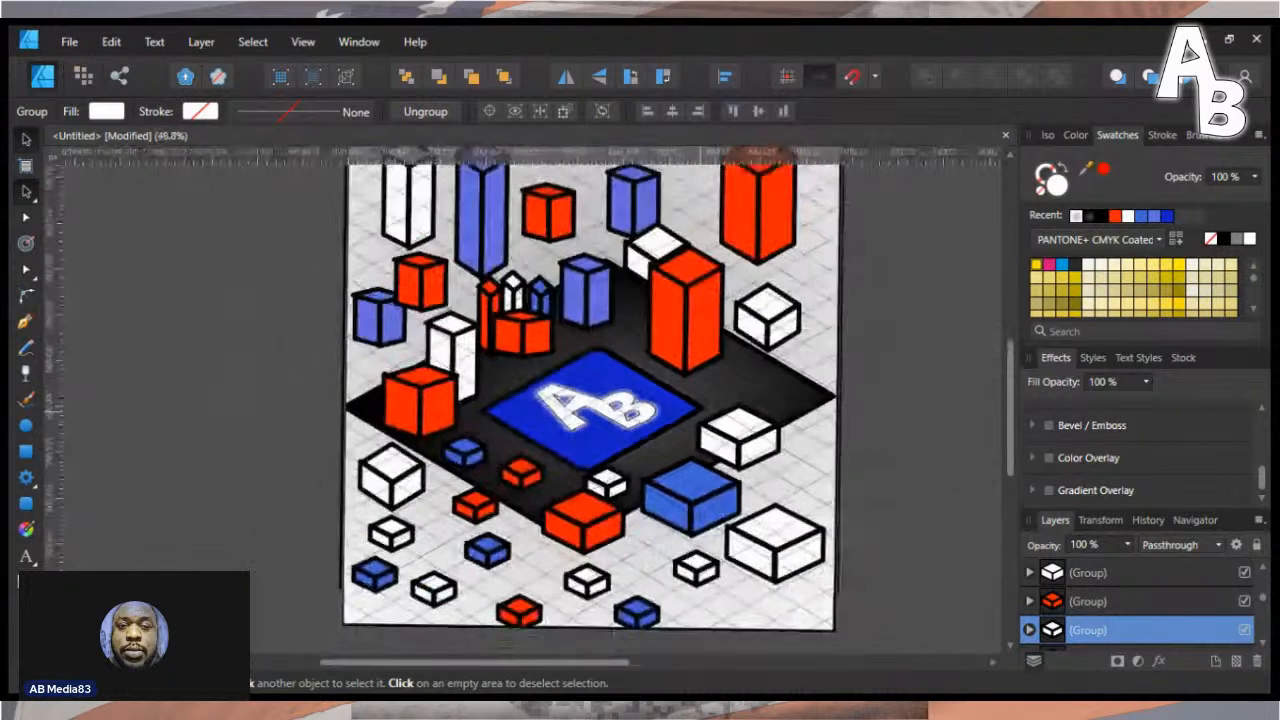
scroll(697, 416, "down", 3)
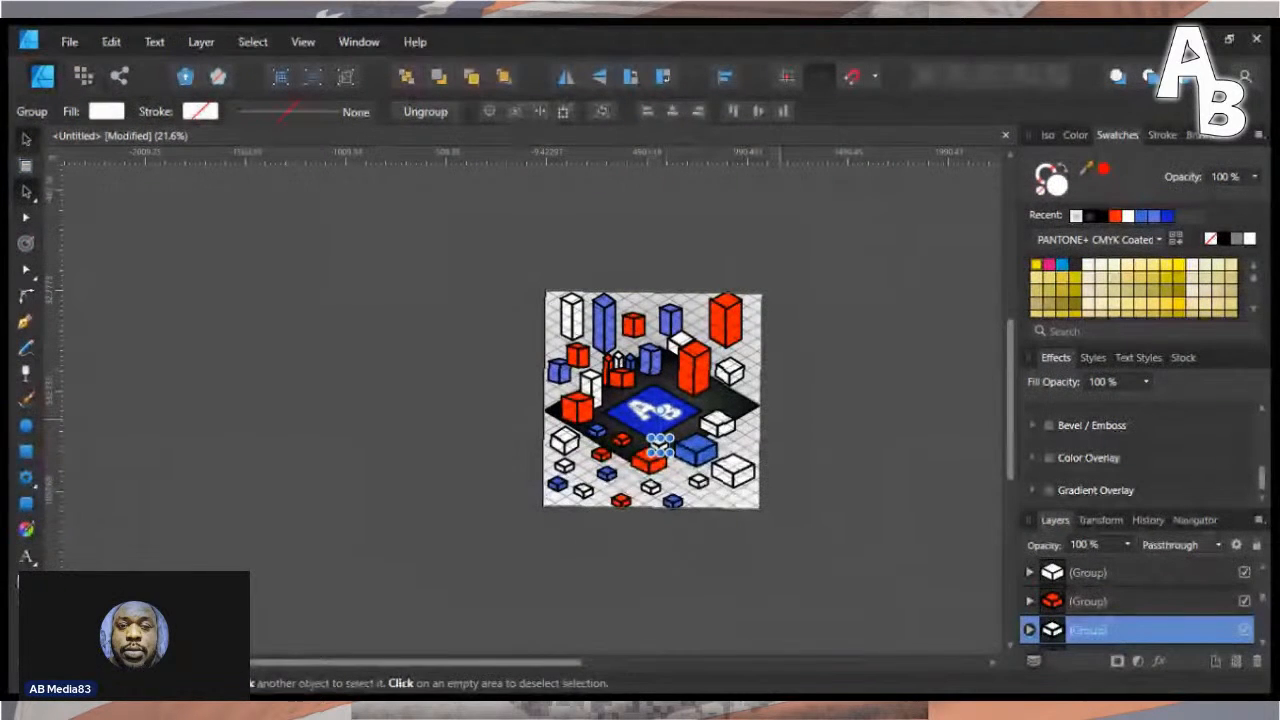
left_click_drag(718, 424, 722, 398)
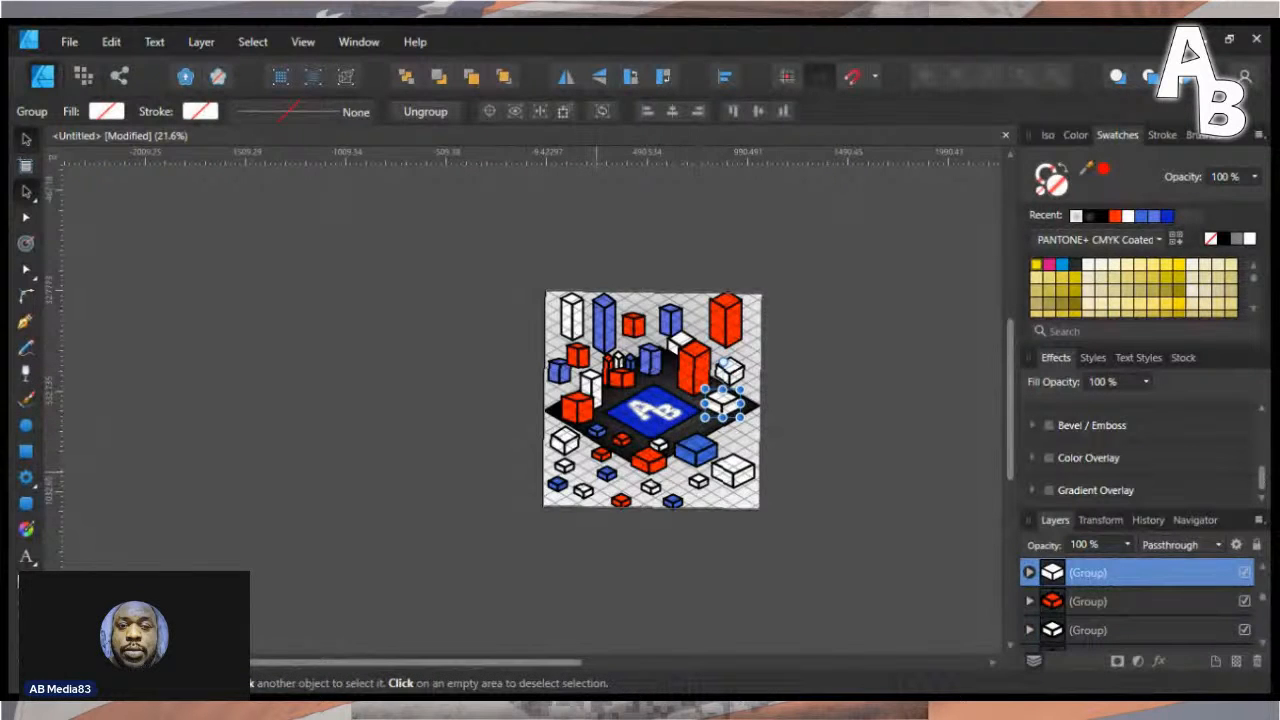
- Shrink the large blue box and move it onto the dark diamond against the AB tile's lower-right edge
left_click(678, 448)
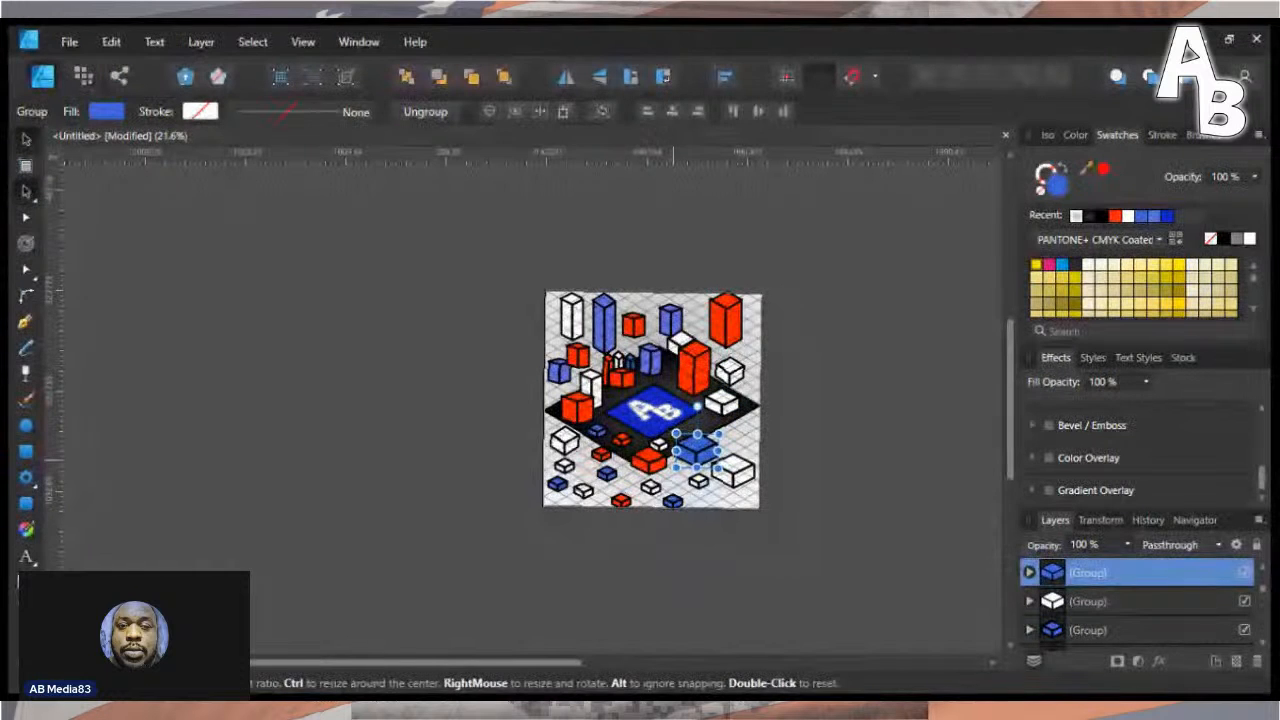
left_click_drag(676, 467, 691, 460)
left_click_drag(706, 403, 690, 387)
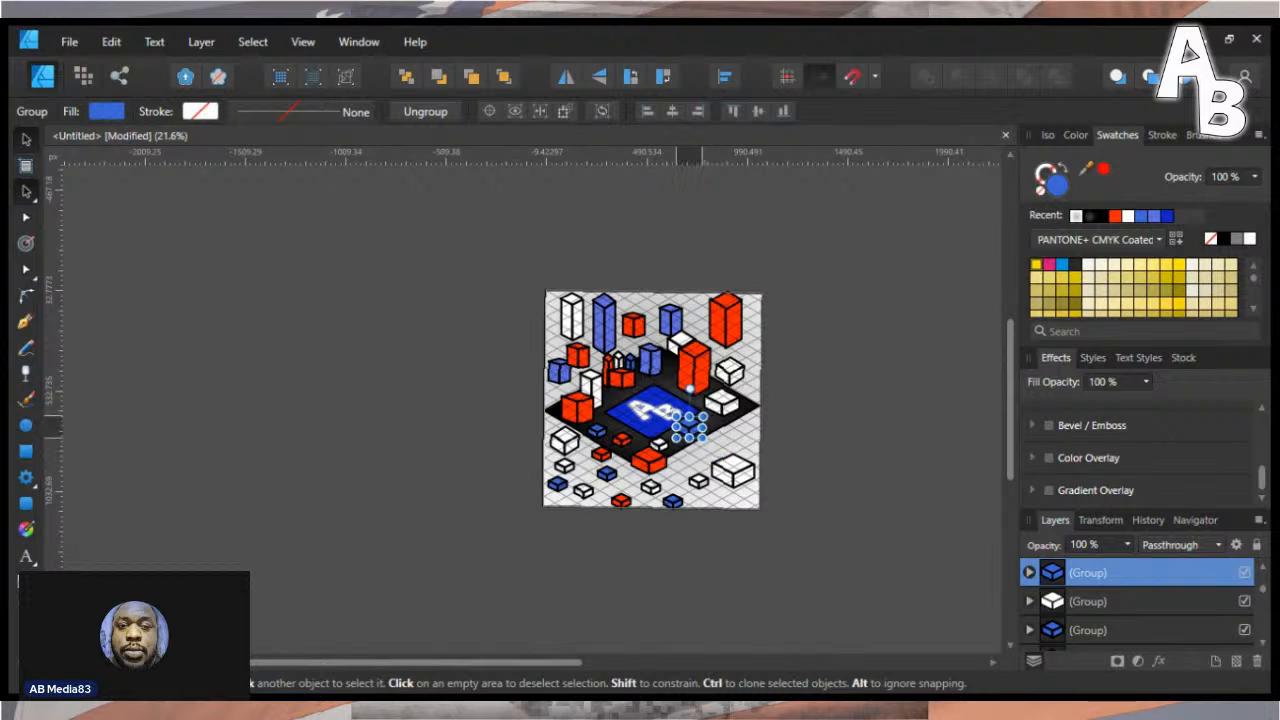
left_click(505, 446)
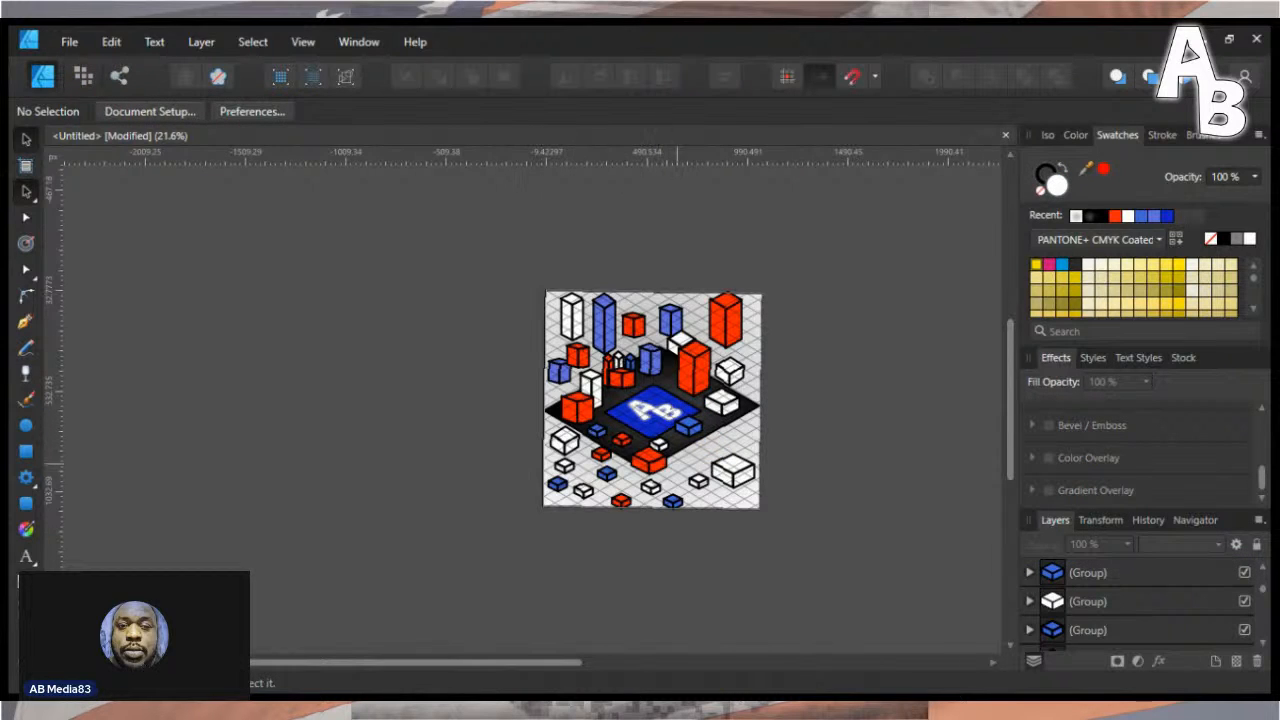
- Move the larger red box at the diamond's bottom corner up and left onto the dark ground
left_click(648, 458)
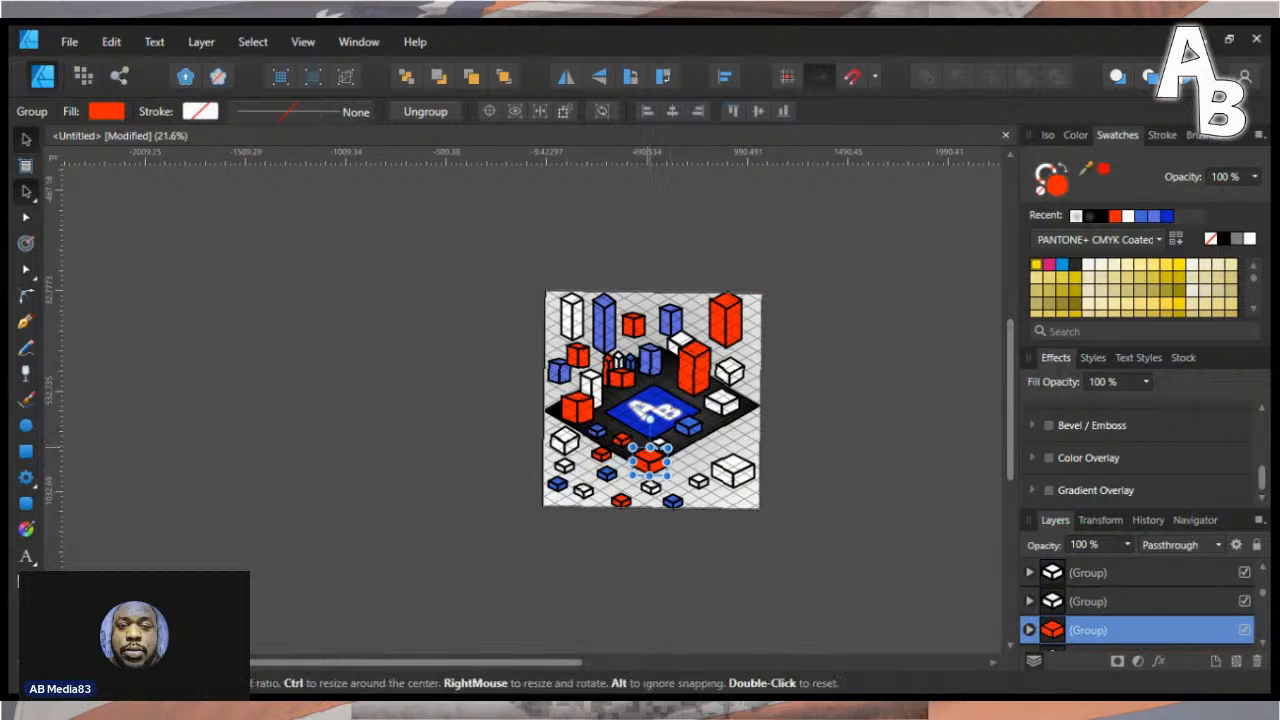
left_click_drag(649, 463, 635, 450)
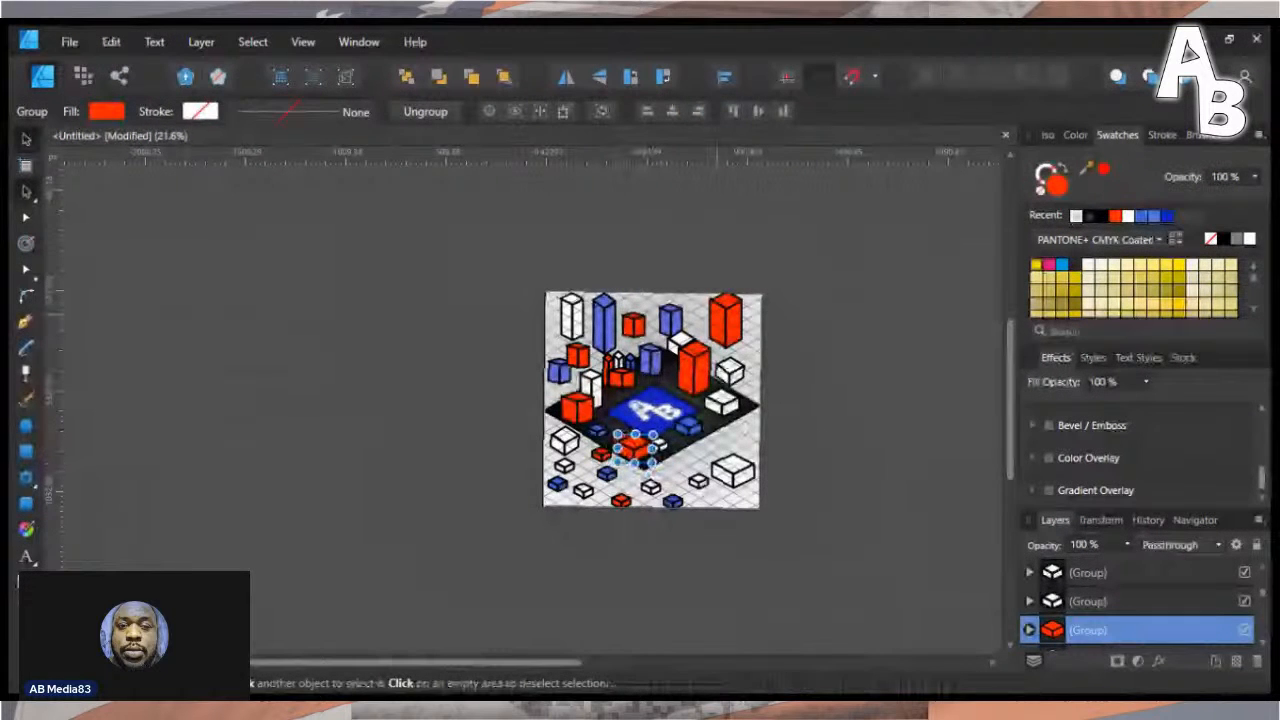
left_click(727, 424)
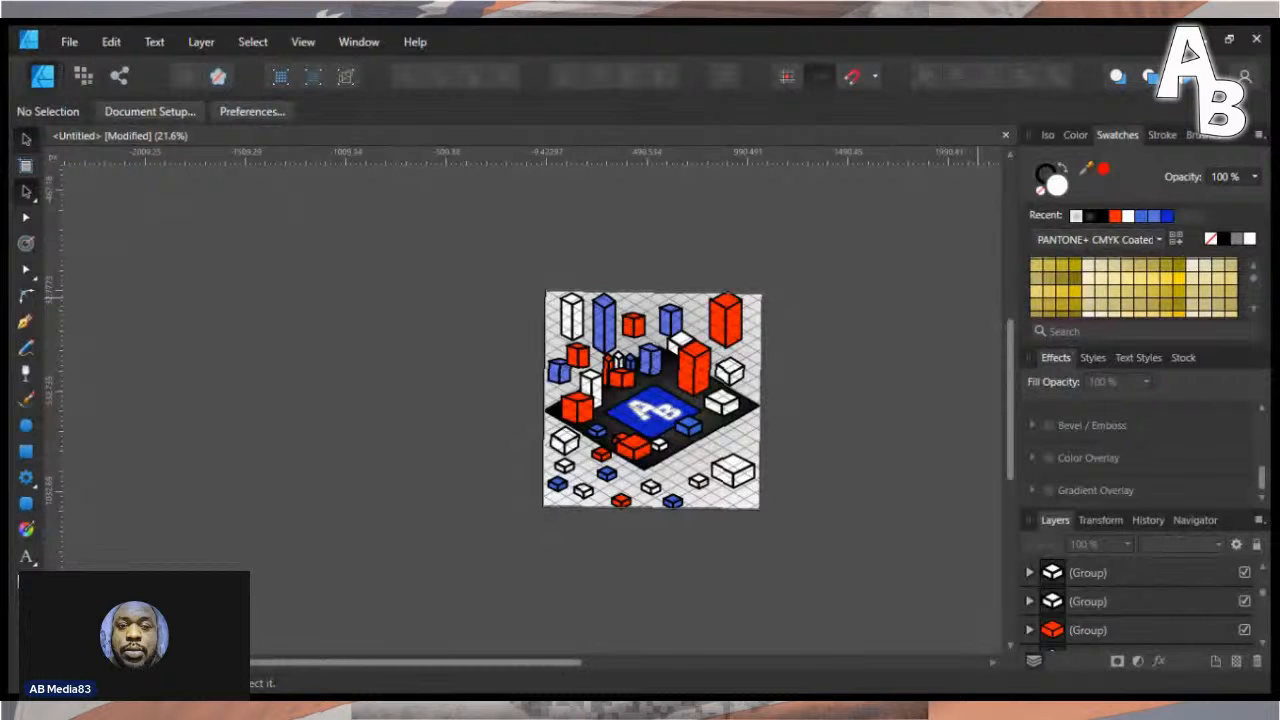
- Unlock the dark diamond rectangle for editing
scroll(1140, 601, "down", 5)
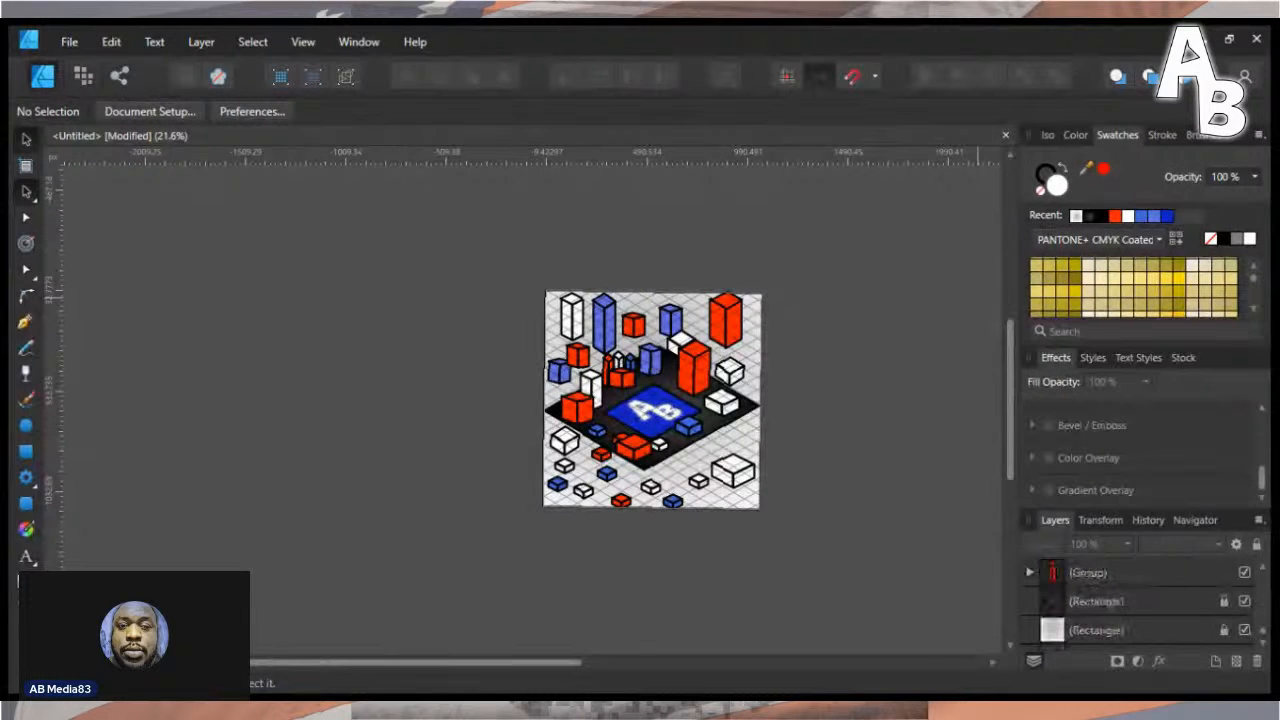
left_click(1112, 601)
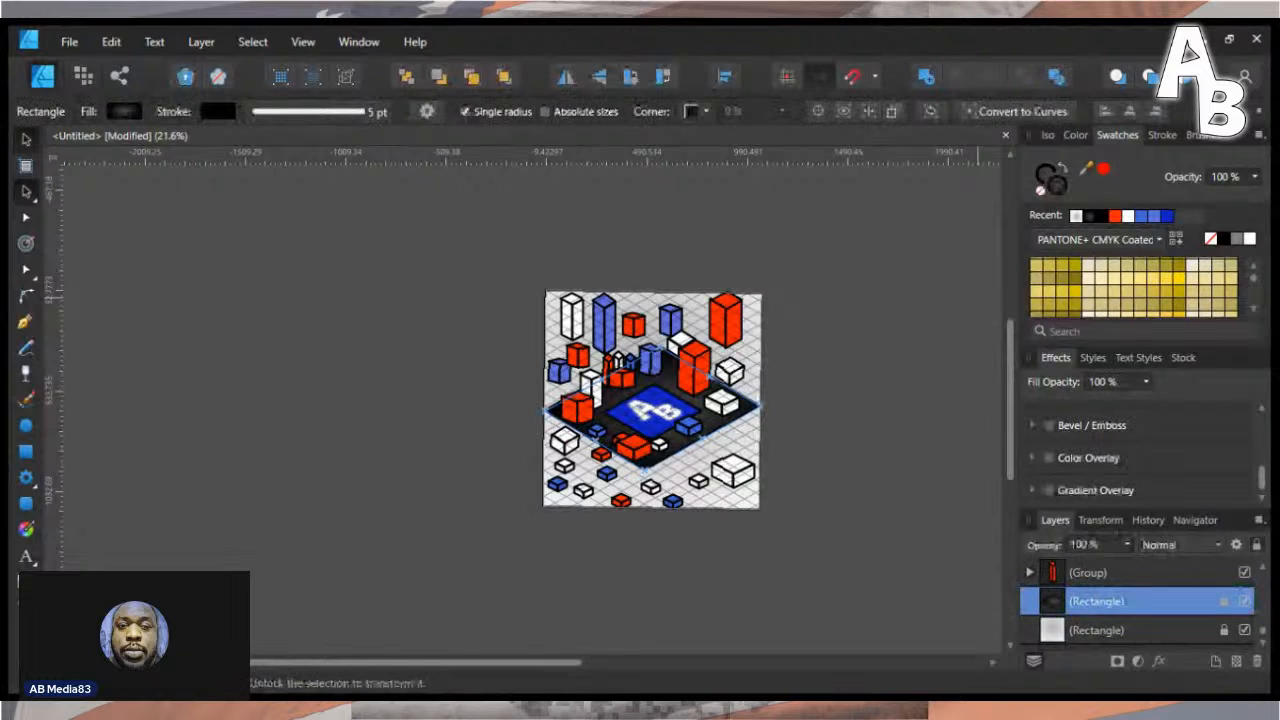
left_click(1224, 601)
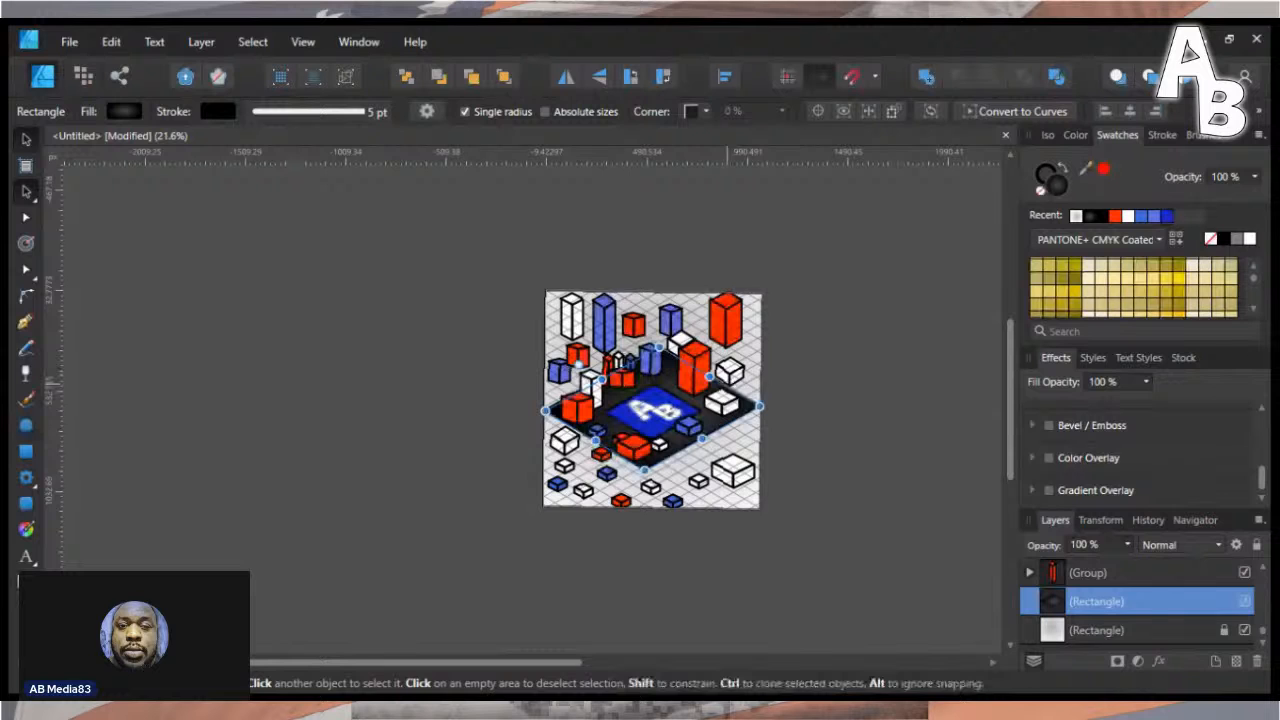
- Undo the ground diamond's dark gradient to restore the solid blue fill, and extend its bottom corner slightly to the left
key("ctrl+z")
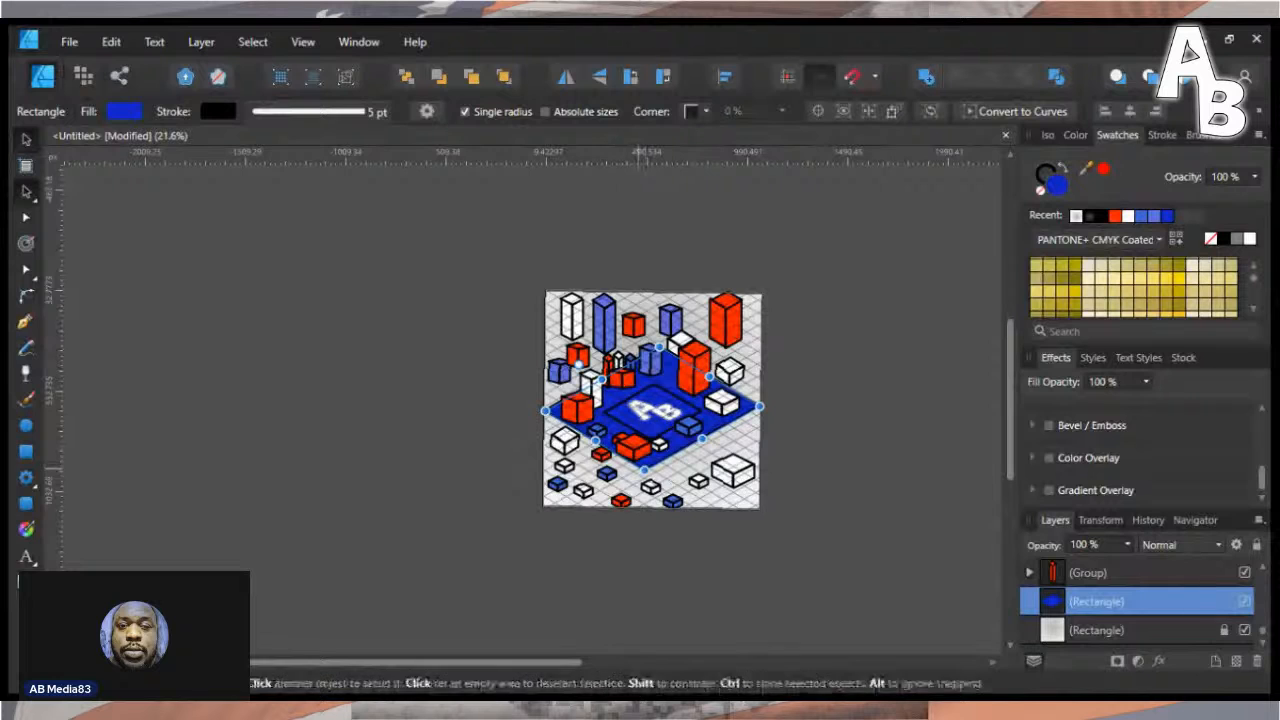
mouse_move(643, 470)
left_mouse_down()
mouse_move(643, 483)
mouse_move(638, 470)
left_mouse_up()
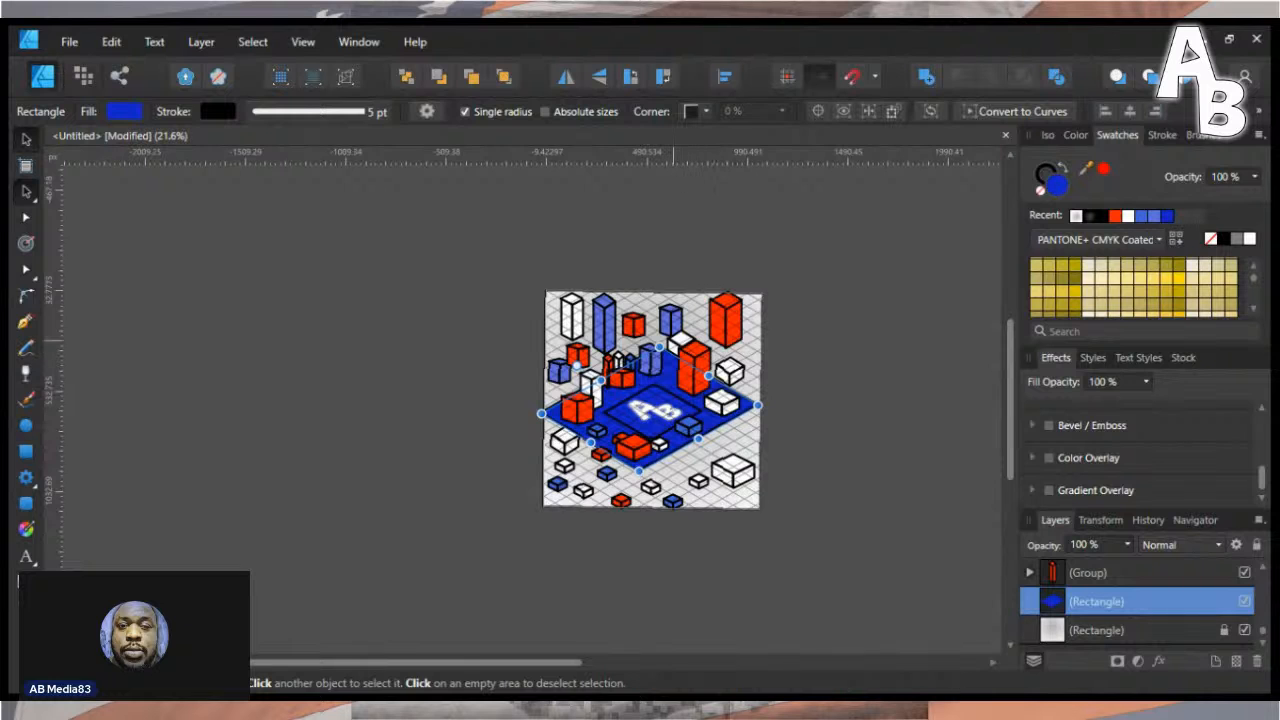
scroll(621, 330, "down", 4)
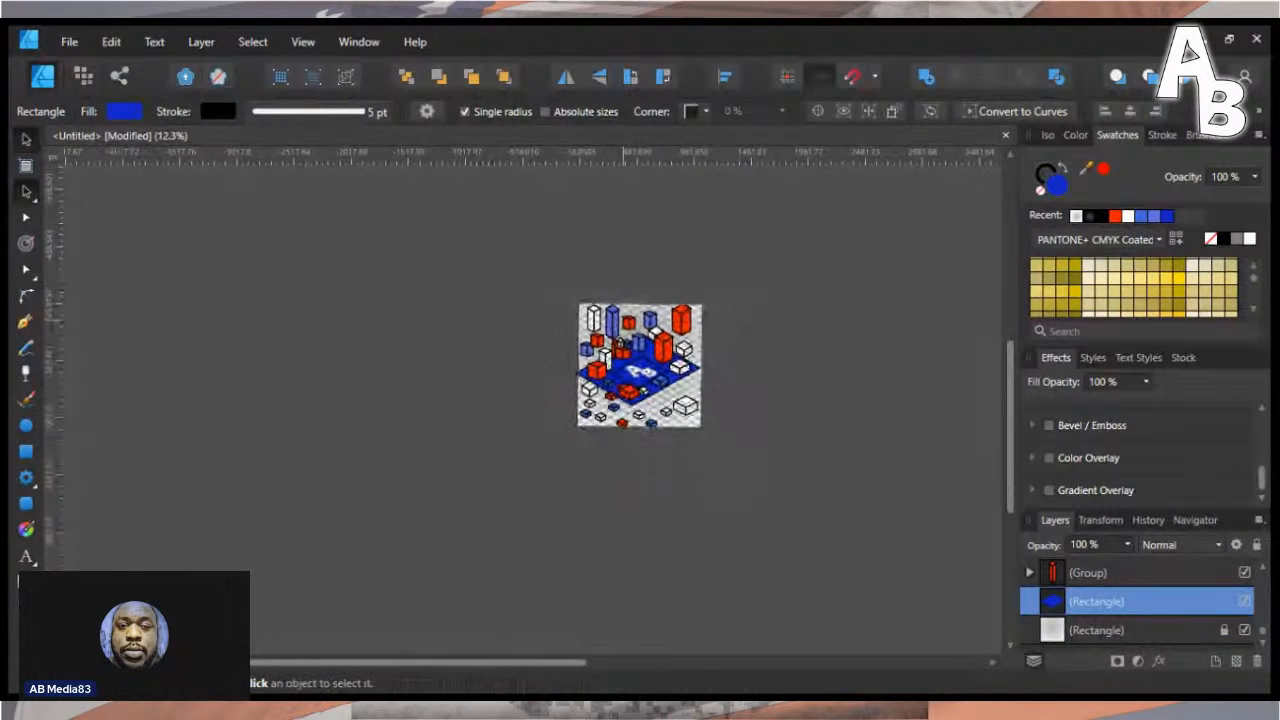
scroll(621, 346, "up", 6)
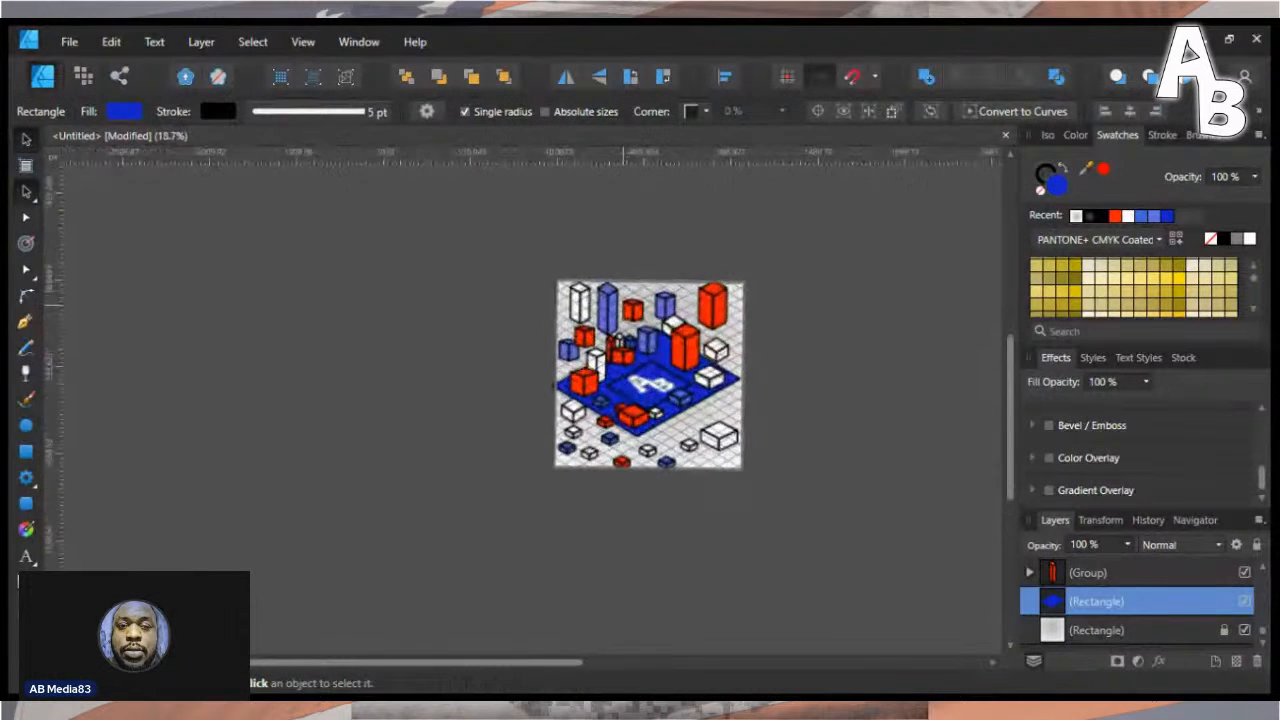
- Save the document as ABCity
left_click(494, 418)
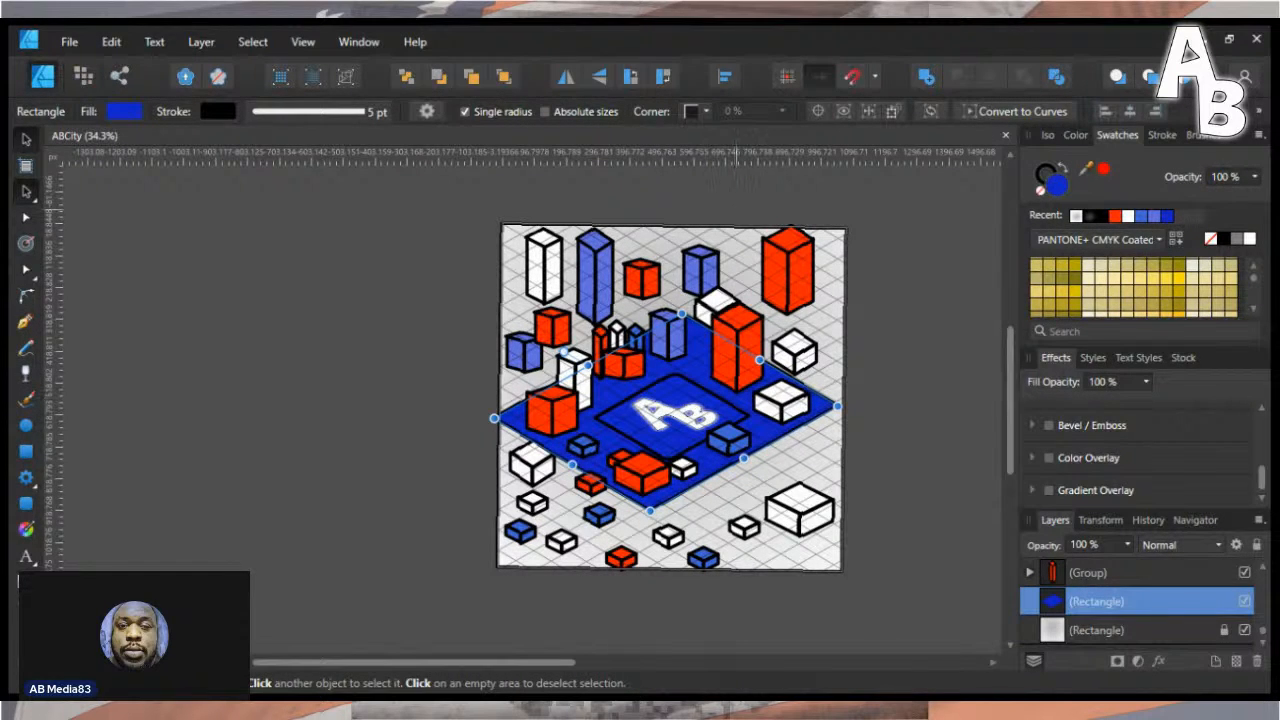
scroll(725, 398, "down", 2)
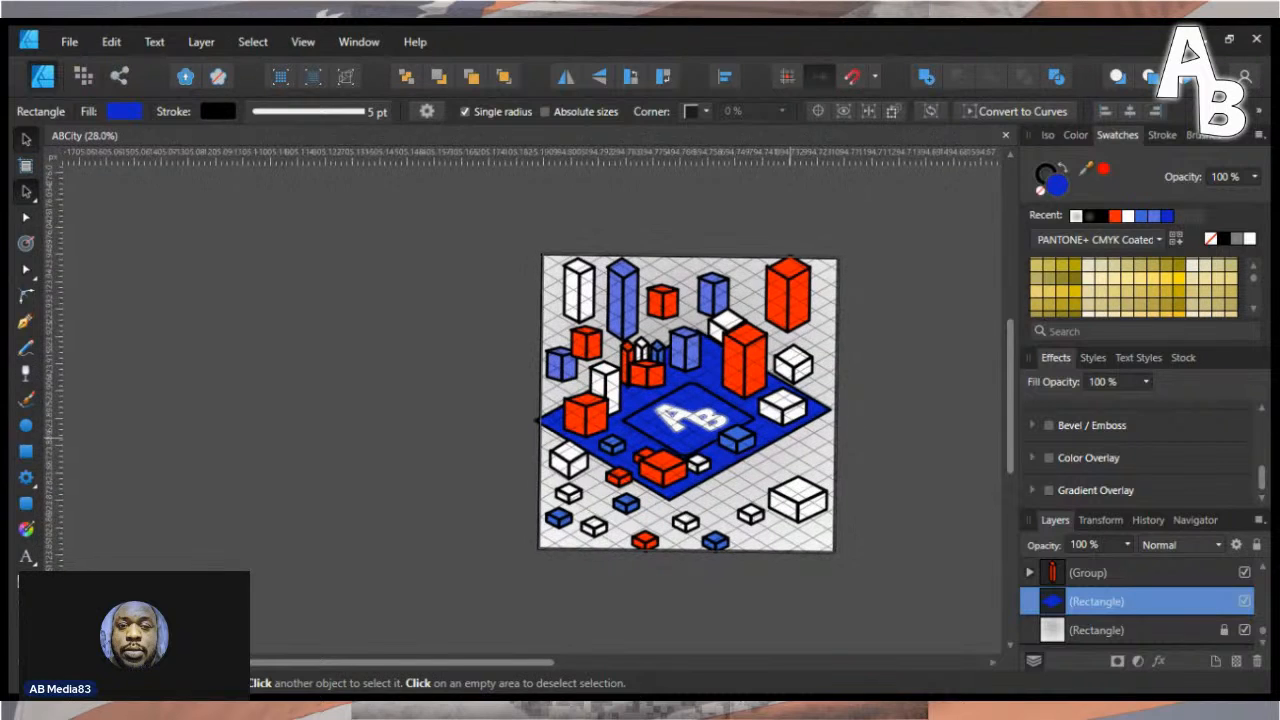
scroll(790, 440, "down", 3)
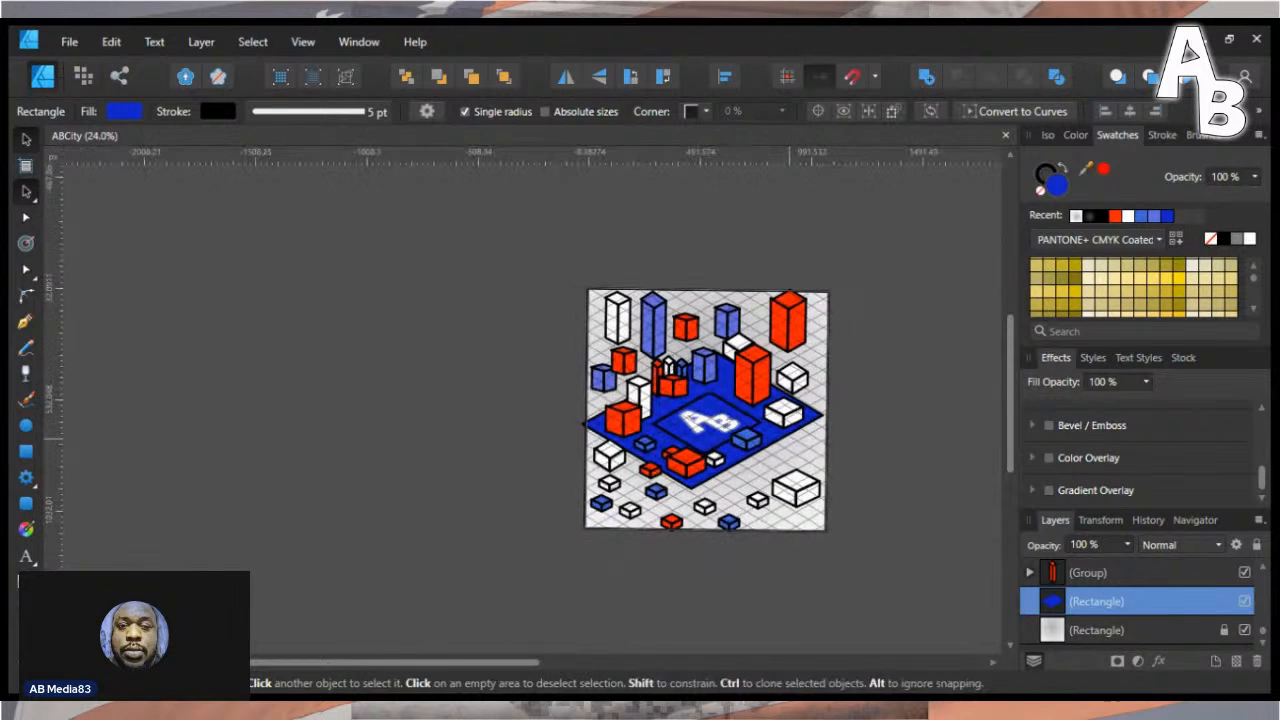